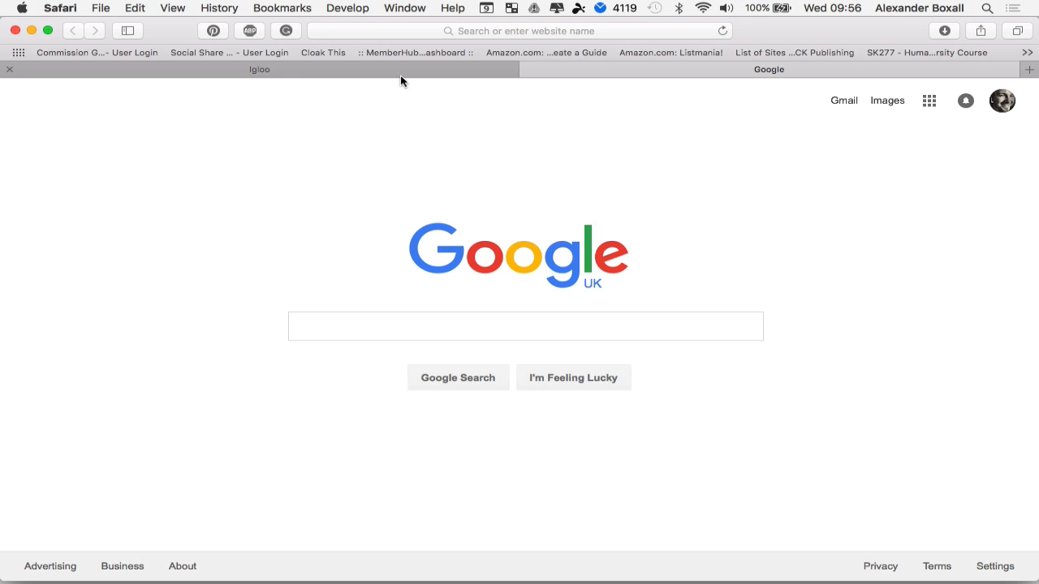
Switch to the open iGloo site and look over its welcome dashboard.
{"action": "left_click", "coordinate": [408, 72]}
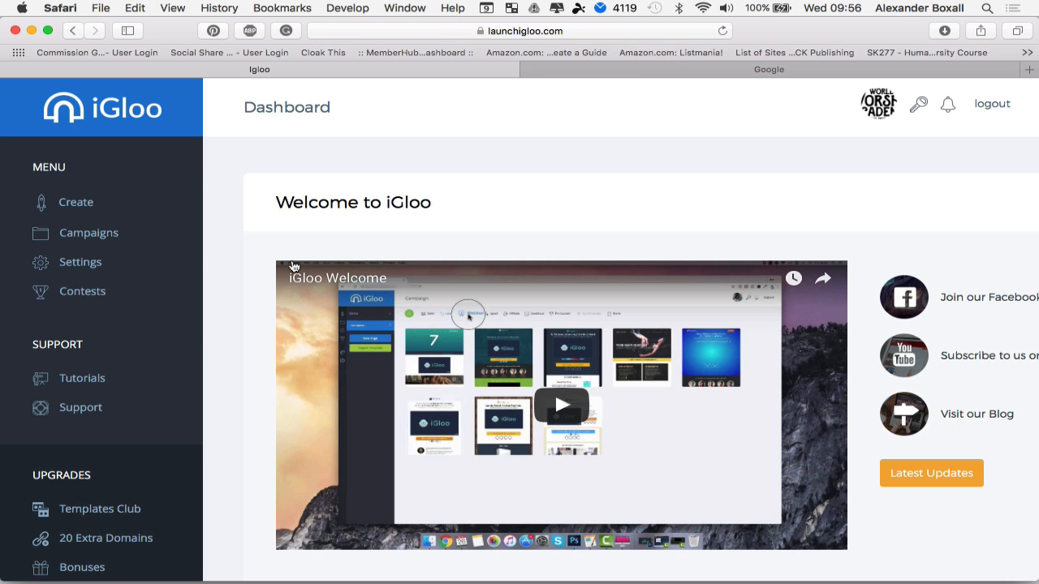
{"action": "scroll", "coordinate": [497, 229], "scroll_direction": "down", "scroll_amount": 3}
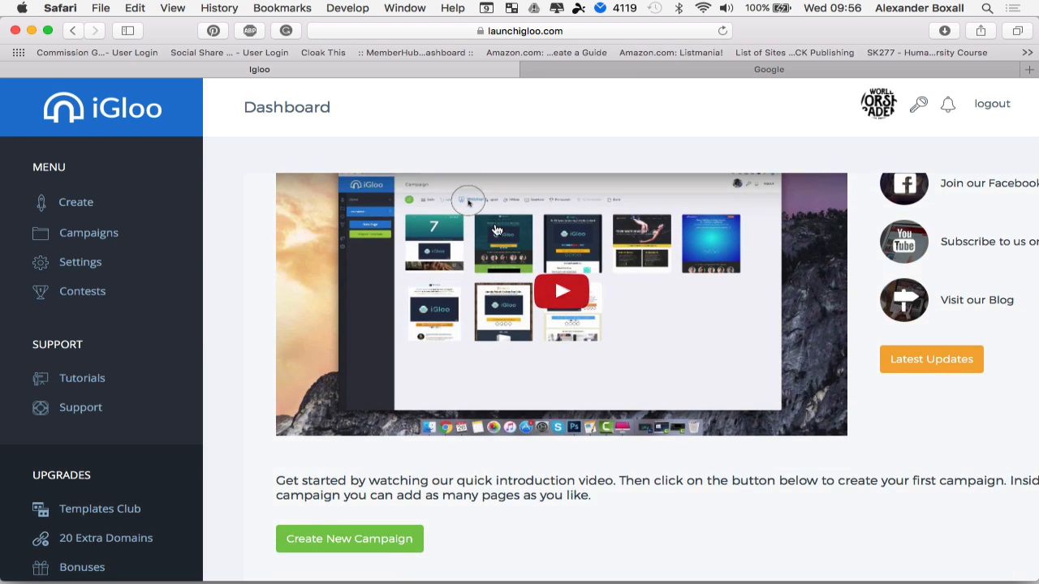
{"action": "scroll", "coordinate": [497, 229], "scroll_direction": "down", "scroll_amount": 1}
{"action": "scroll", "coordinate": [497, 230], "scroll_direction": "up", "scroll_amount": 4}
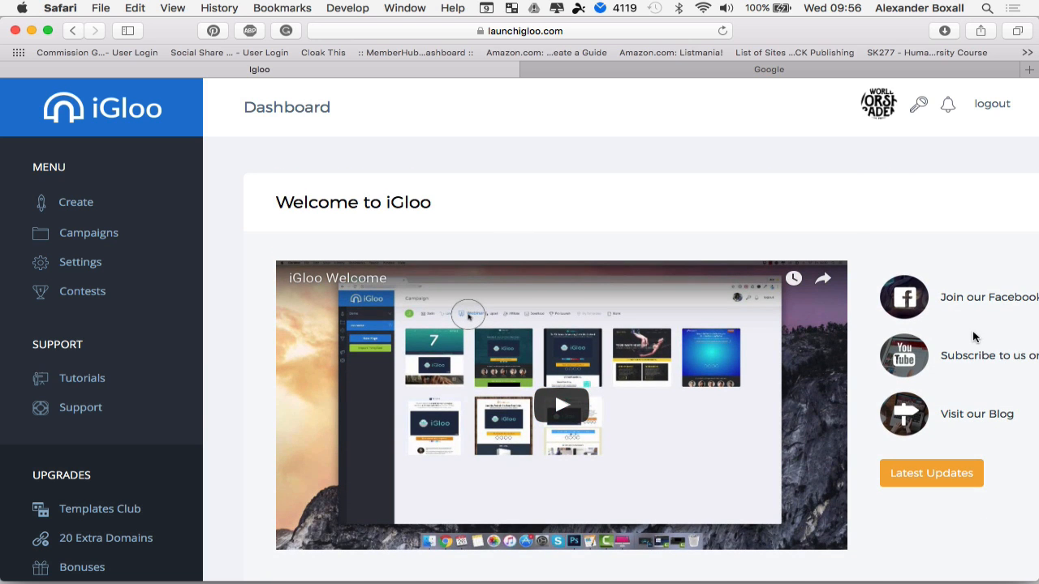
{"action": "scroll", "coordinate": [974, 337], "scroll_direction": "down", "scroll_amount": 1}
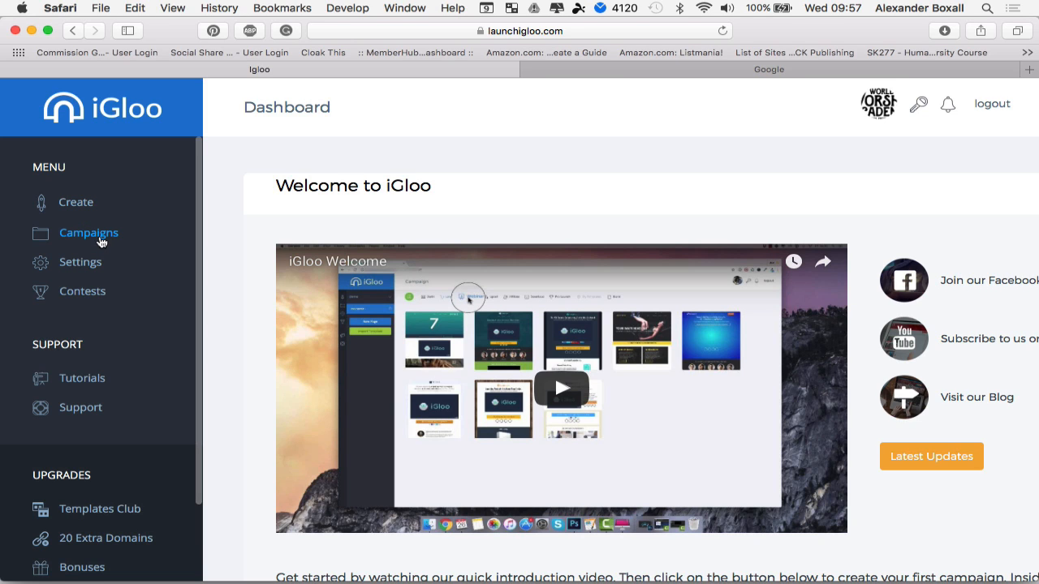
Open the list of campaigns and review the existing entries.
{"action": "left_click", "coordinate": [99, 237]}
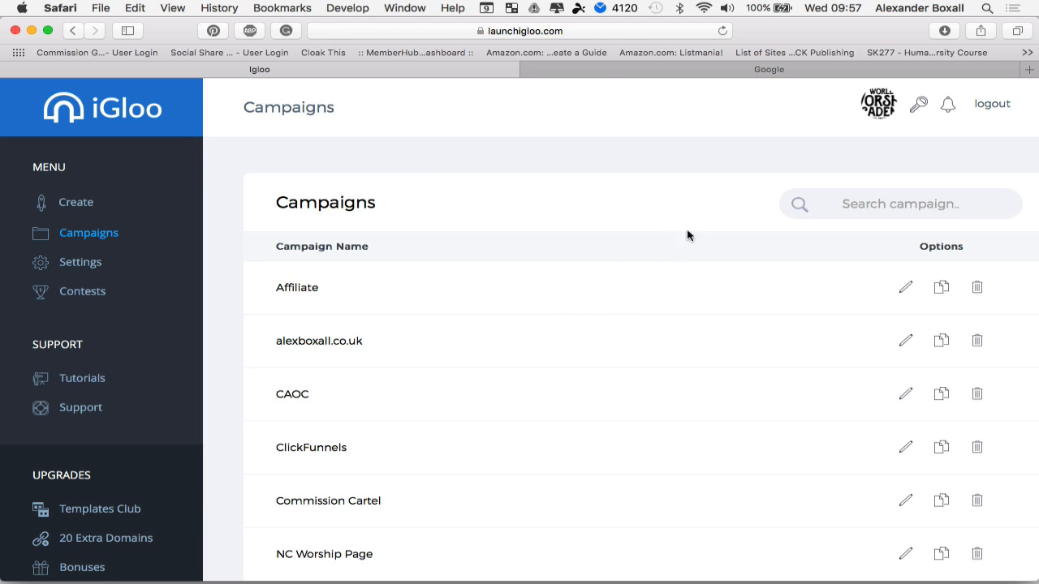
{"action": "scroll", "coordinate": [746, 360], "scroll_direction": "down", "scroll_amount": 3}
{"action": "scroll", "coordinate": [747, 360], "scroll_direction": "up", "scroll_amount": 3}
{"action": "scroll", "coordinate": [738, 352], "scroll_direction": "down", "scroll_amount": 3}
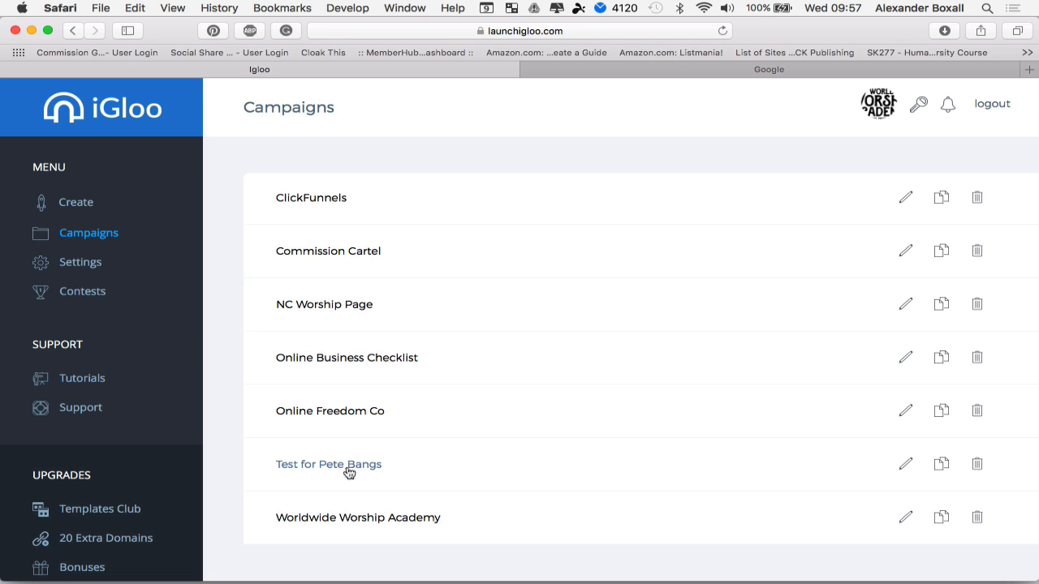
{"action": "scroll", "coordinate": [337, 342], "scroll_direction": "up", "scroll_amount": 5}
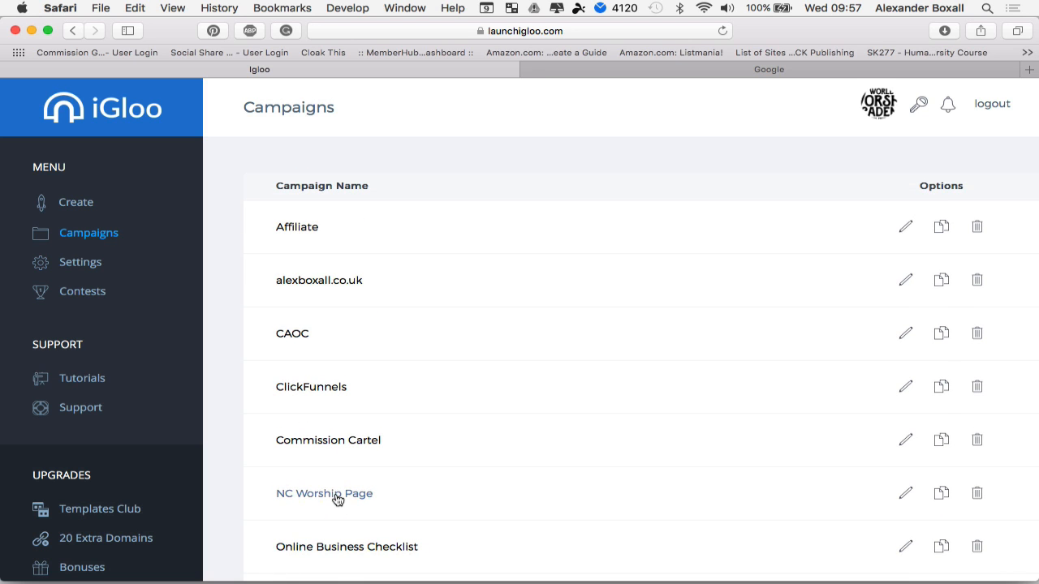
{"action": "scroll", "coordinate": [355, 341], "scroll_direction": "up", "scroll_amount": 2}
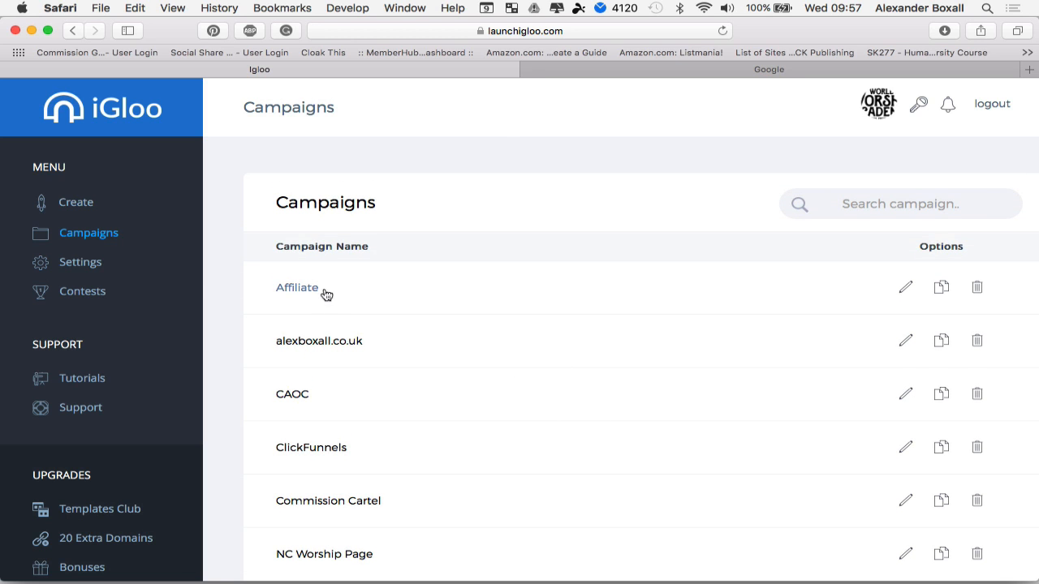
Create a new campaign named "Igloo Demo Campaign".
{"action": "left_click", "coordinate": [88, 208]}
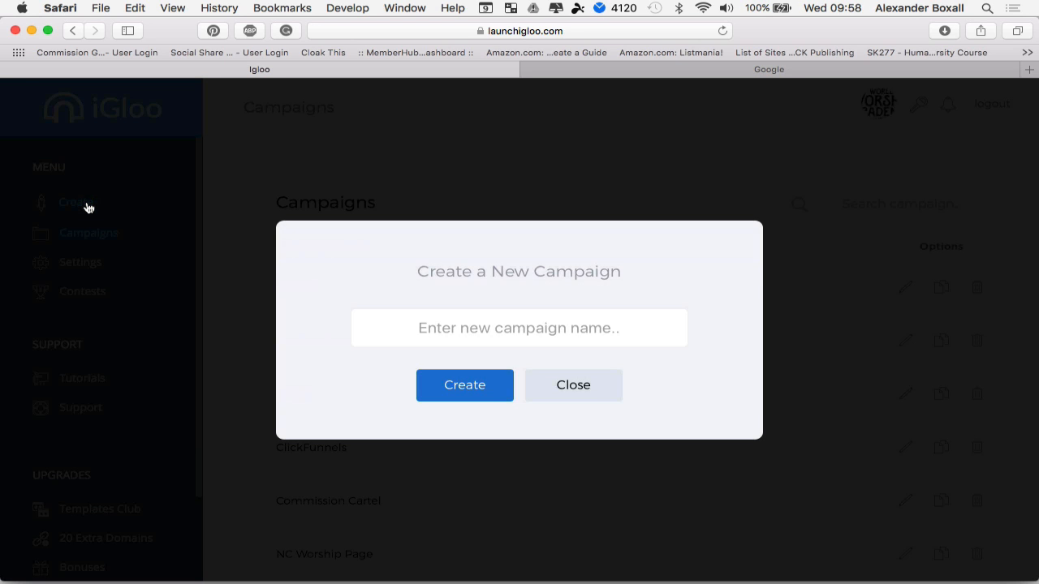
{"action": "left_click", "coordinate": [464, 322]}
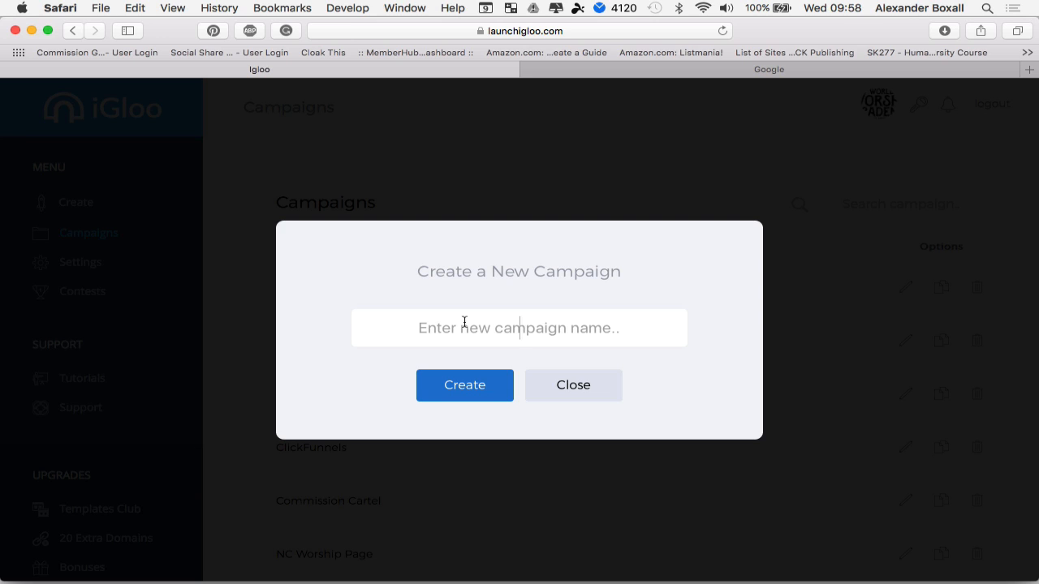
{"action": "type", "text": "Igloo Demo"}
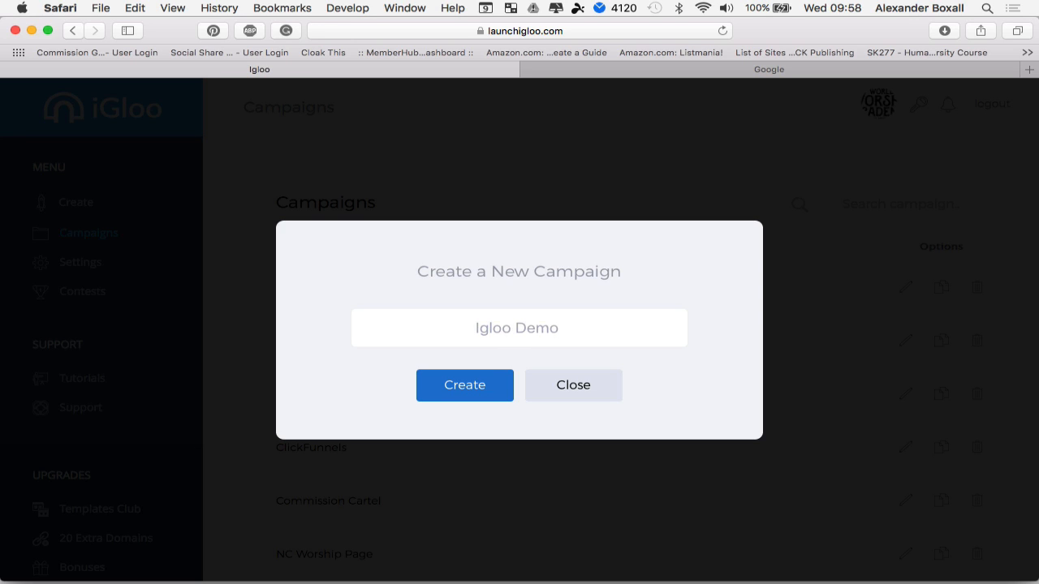
{"action": "type", "text": " Campaign"}
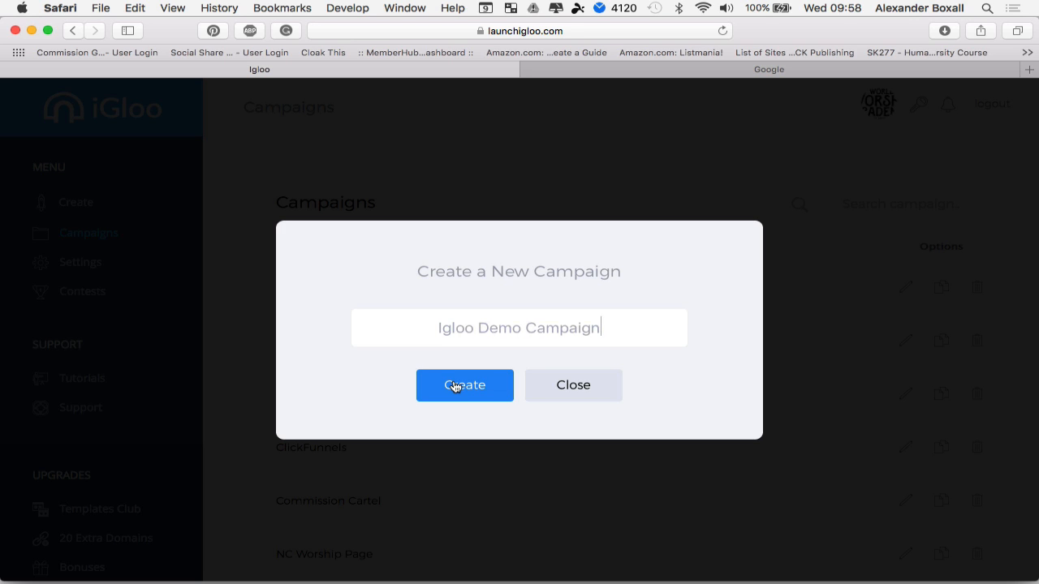
{"action": "left_click", "coordinate": [454, 387]}
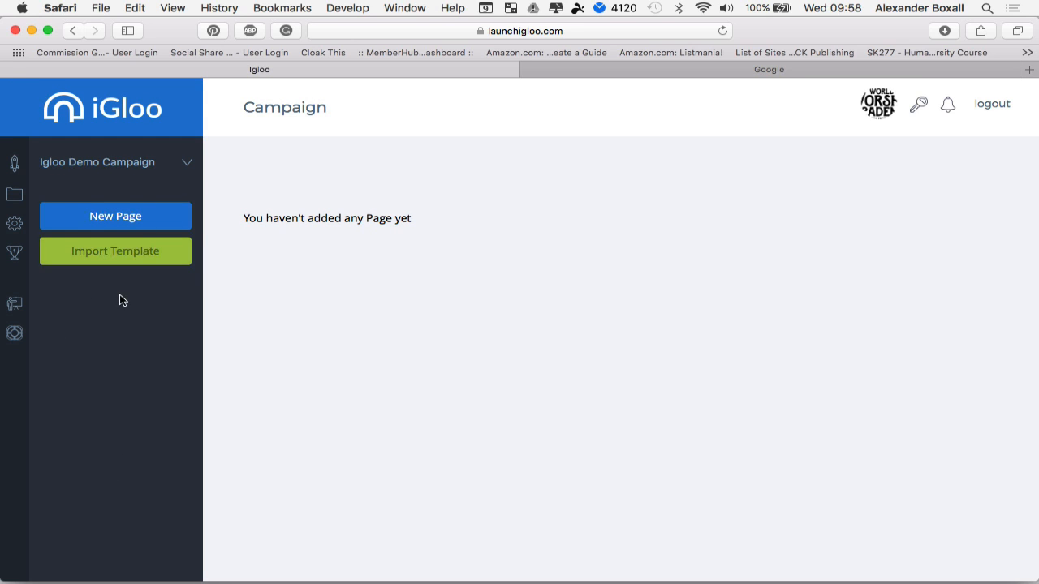
Add a new page to the campaign and look through the OptIn templates.
{"action": "left_click", "coordinate": [127, 217]}
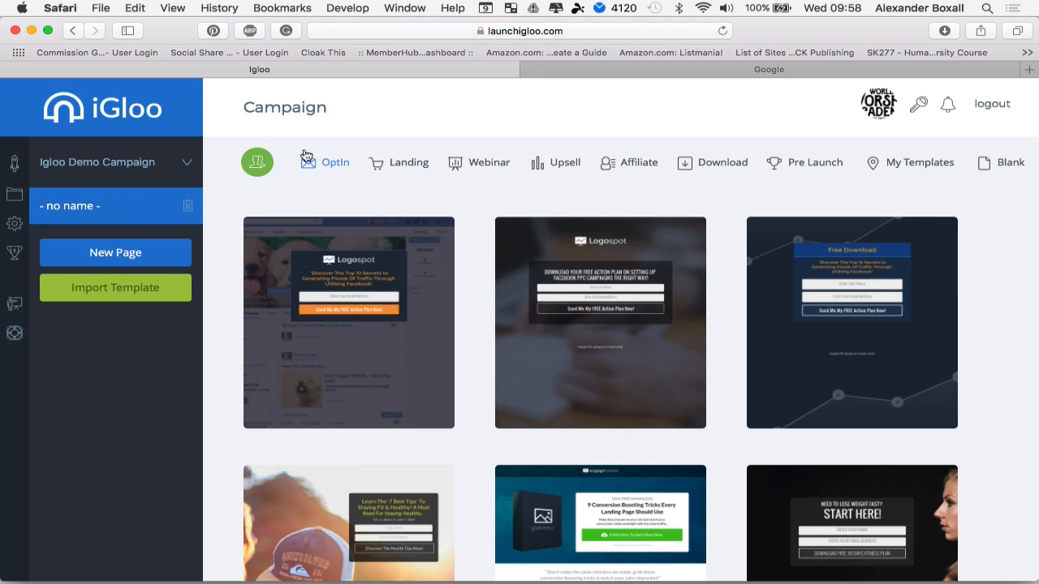
{"action": "scroll", "coordinate": [463, 378], "scroll_direction": "down", "scroll_amount": 2}
{"action": "scroll", "coordinate": [464, 379], "scroll_direction": "down", "scroll_amount": 5}
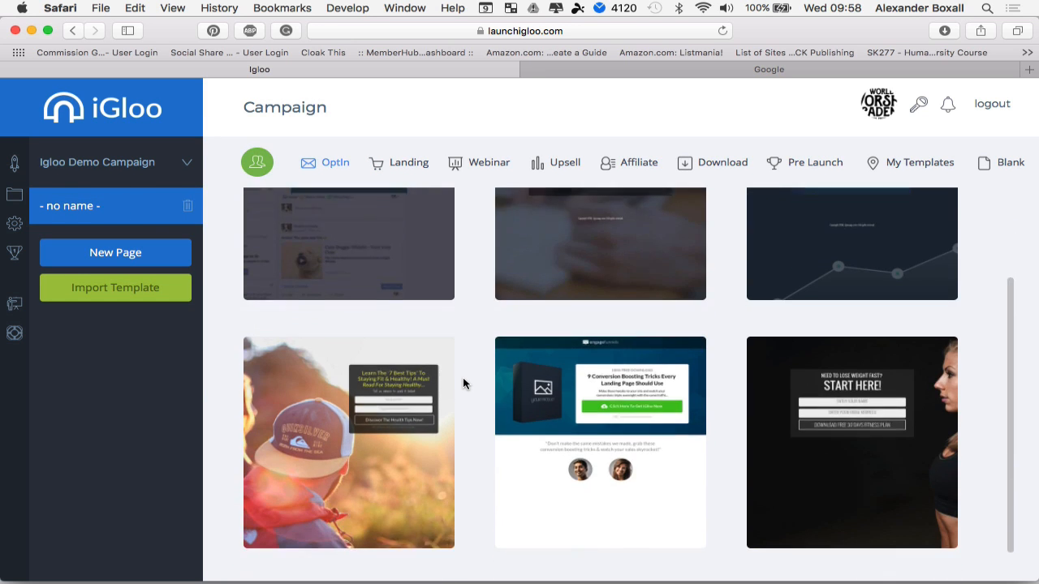
{"action": "scroll", "coordinate": [463, 378], "scroll_direction": "up", "scroll_amount": 4}
{"action": "scroll", "coordinate": [463, 378], "scroll_direction": "up", "scroll_amount": 2}
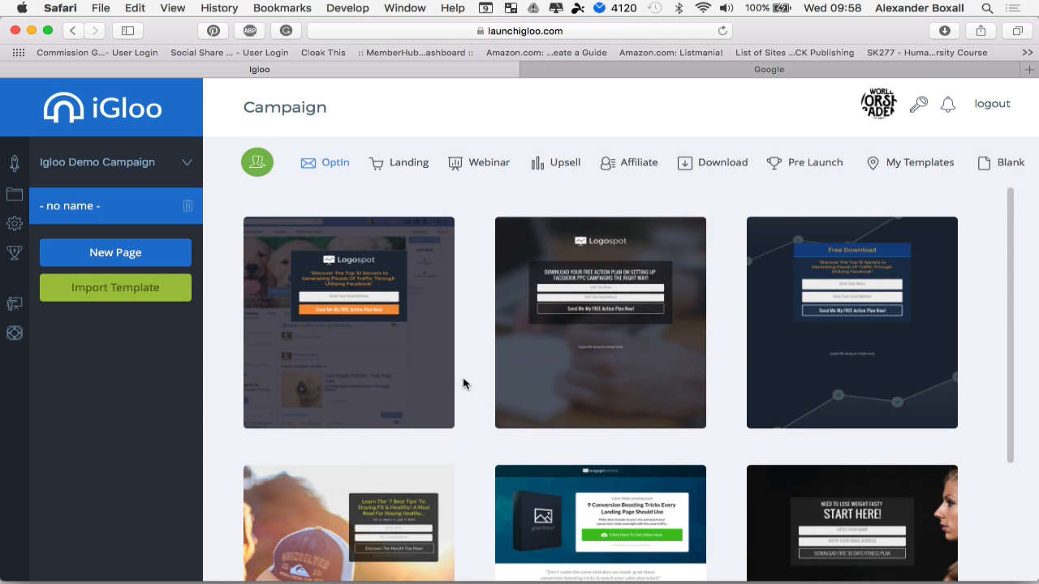
{"action": "mouse_move", "coordinate": [394, 349]}
{"action": "mouse_move", "coordinate": [399, 325]}
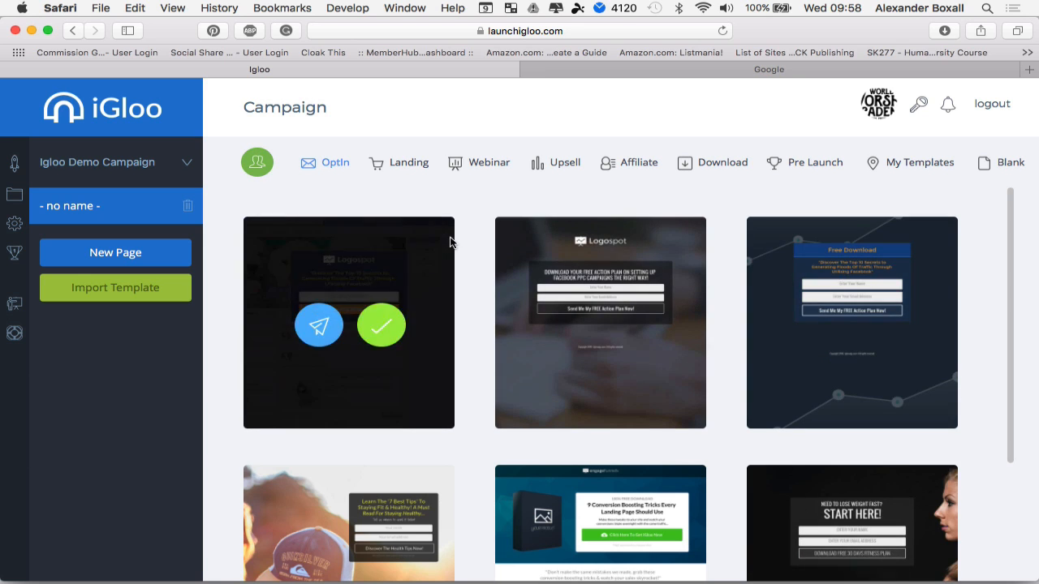
Look through the Landing, Webinar, Upsell and Affiliate page templates.
{"action": "left_click", "coordinate": [403, 165]}
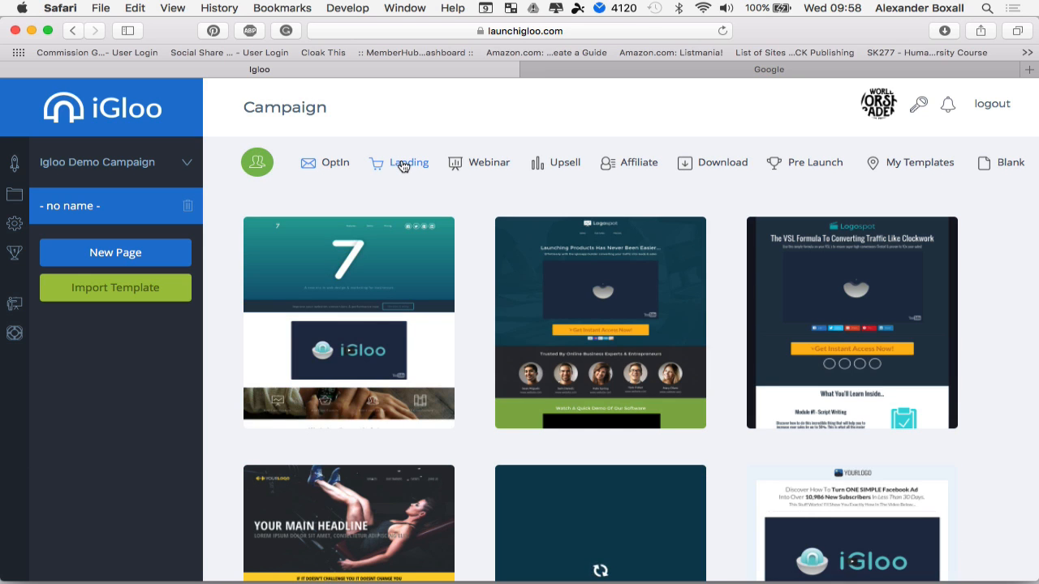
{"action": "left_click", "coordinate": [487, 164]}
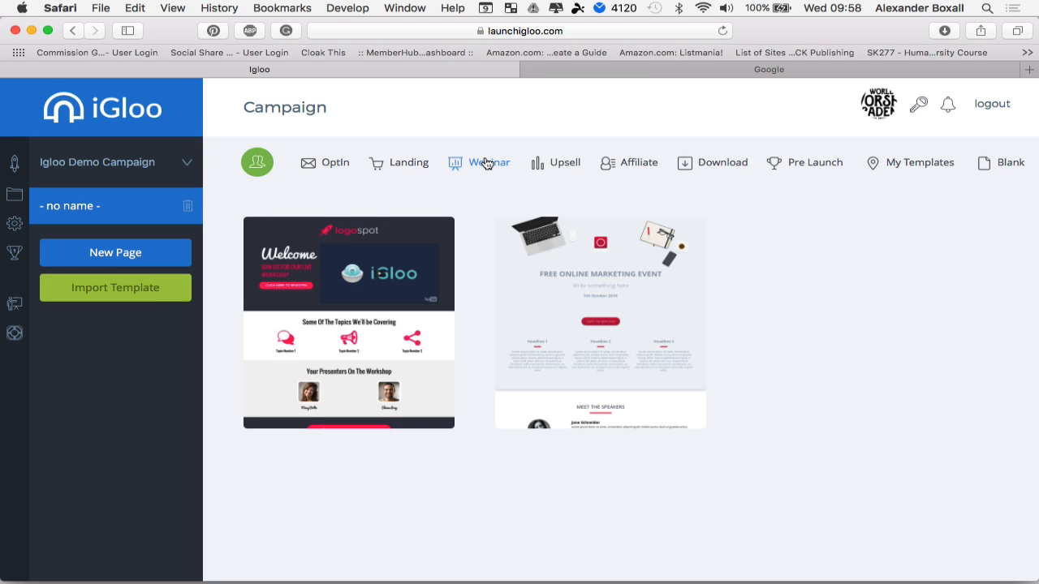
{"action": "left_click", "coordinate": [570, 166]}
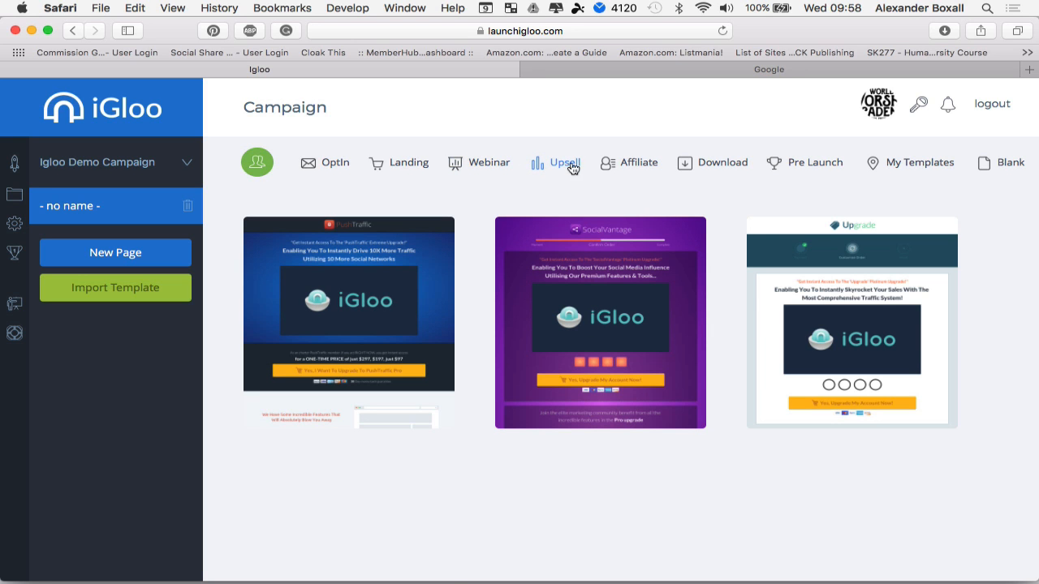
{"action": "left_click", "coordinate": [618, 169]}
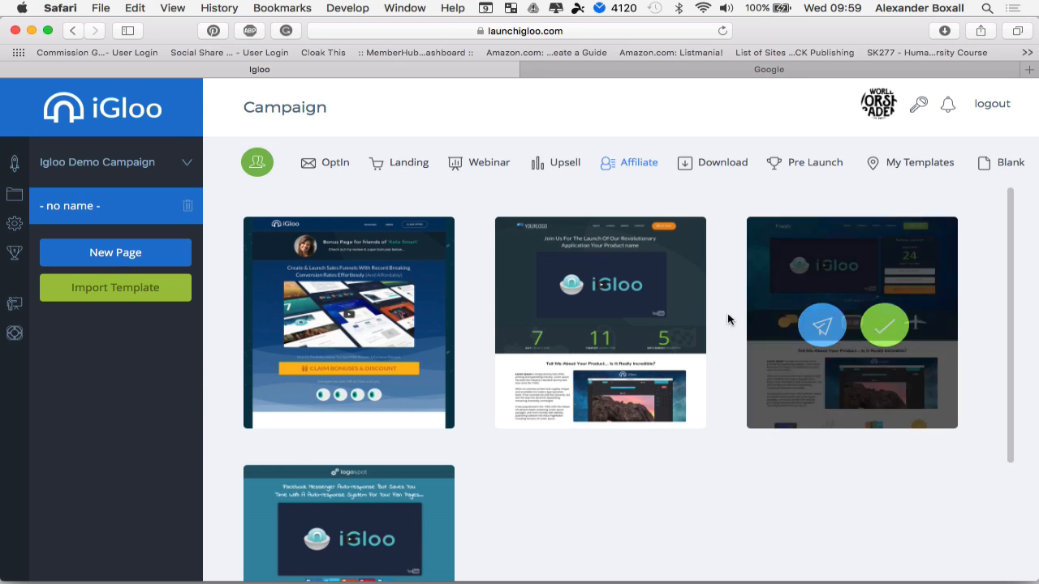
Start the page from the Blank template and name it "Igloo Demo Page 1".
{"action": "left_click", "coordinate": [1003, 166]}
{"action": "left_click_drag", "start_coordinate": [764, 210], "coordinate": [781, 207]}
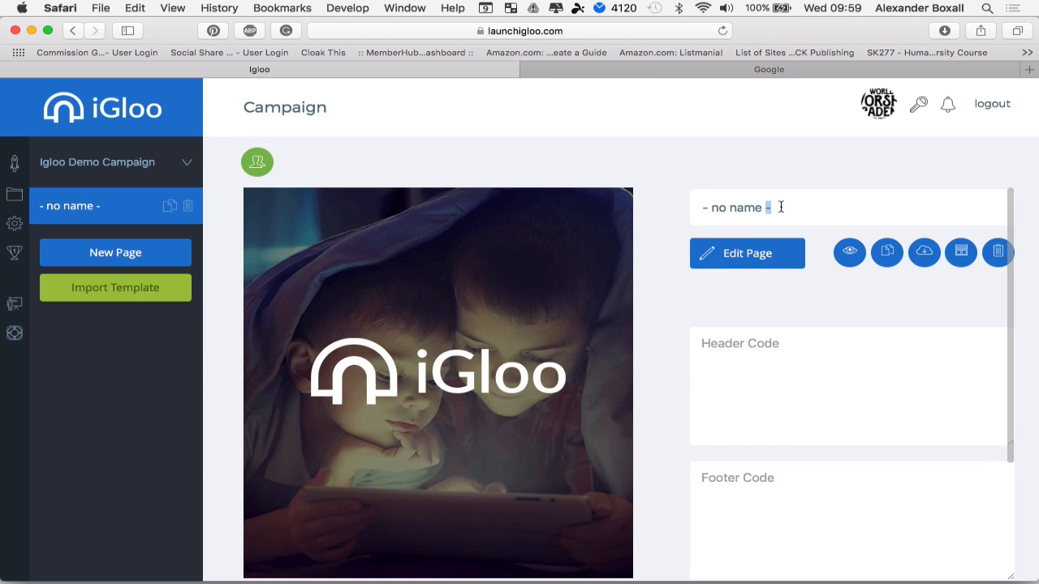
{"action": "triple_click", "coordinate": [780, 207]}
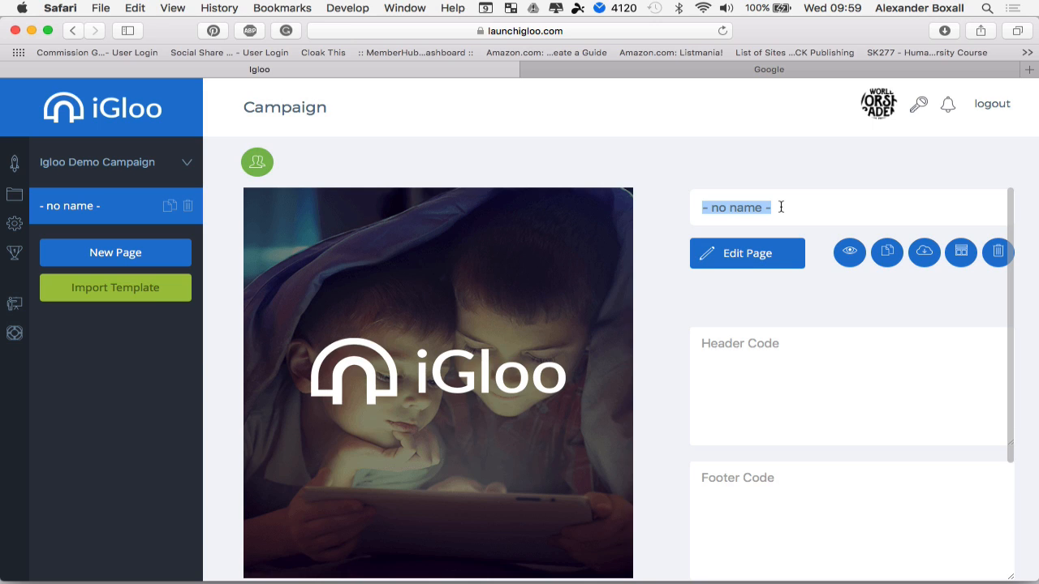
{"action": "type", "text": "Igloo"}
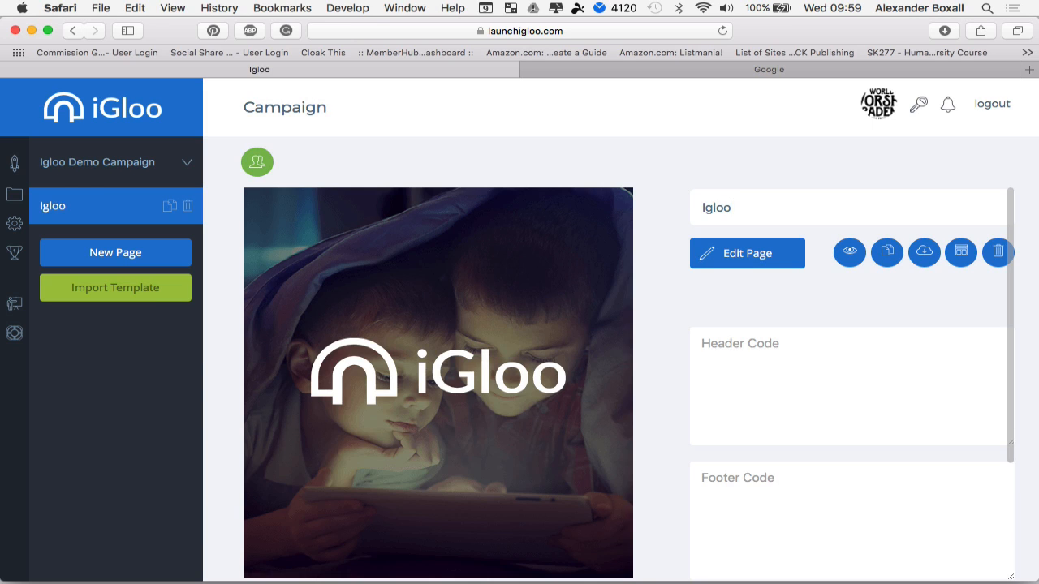
{"action": "type", "text": " Demo Page 1"}
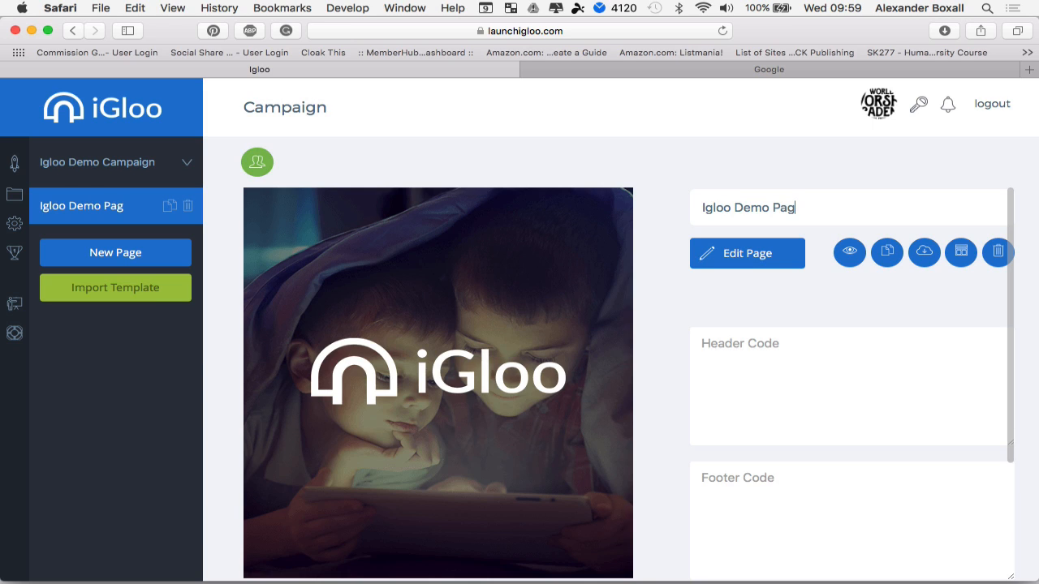
Edit the page, giving its first row four columns and placing an image element in the first column.
{"action": "left_click", "coordinate": [759, 255]}
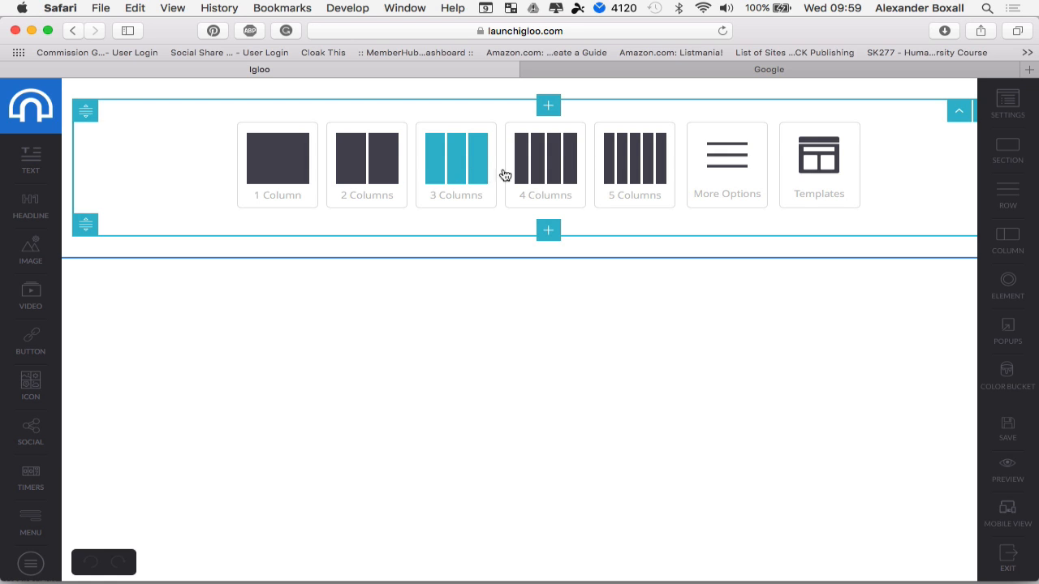
{"action": "left_click", "coordinate": [562, 171]}
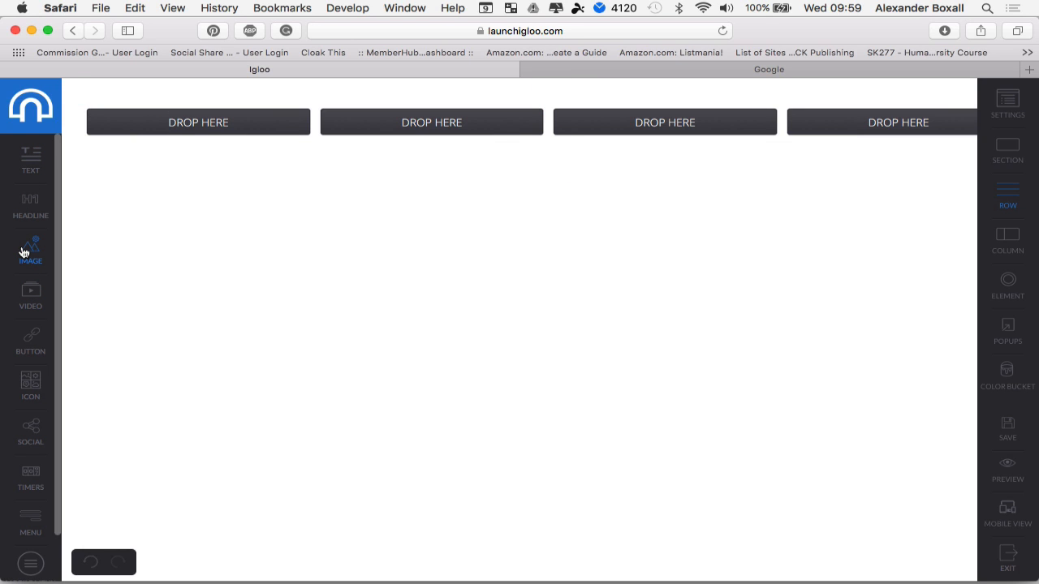
{"action": "left_click_drag", "start_coordinate": [24, 253], "coordinate": [175, 136]}
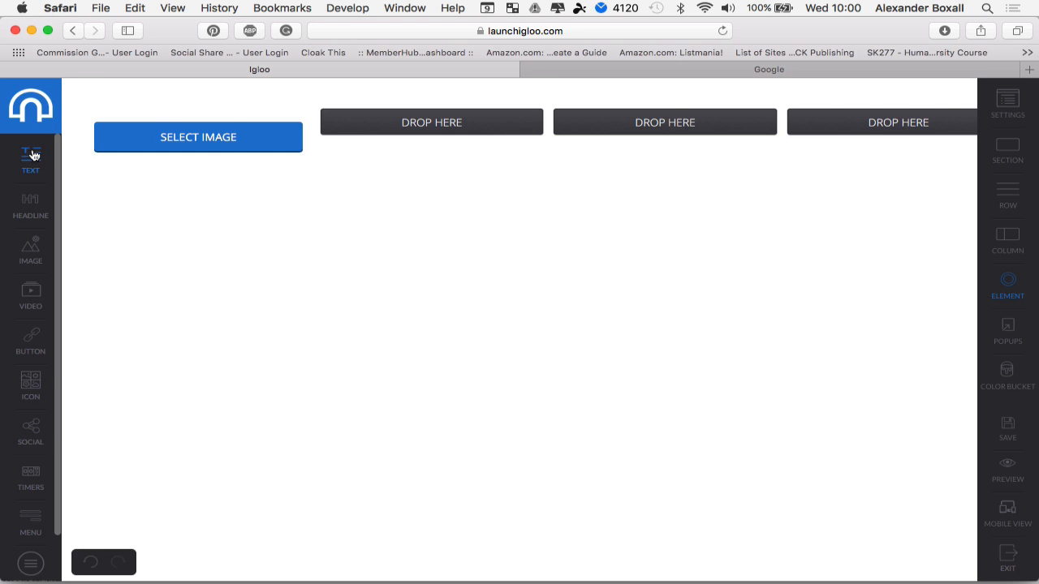
{"action": "left_click_drag", "start_coordinate": [34, 154], "coordinate": [450, 121]}
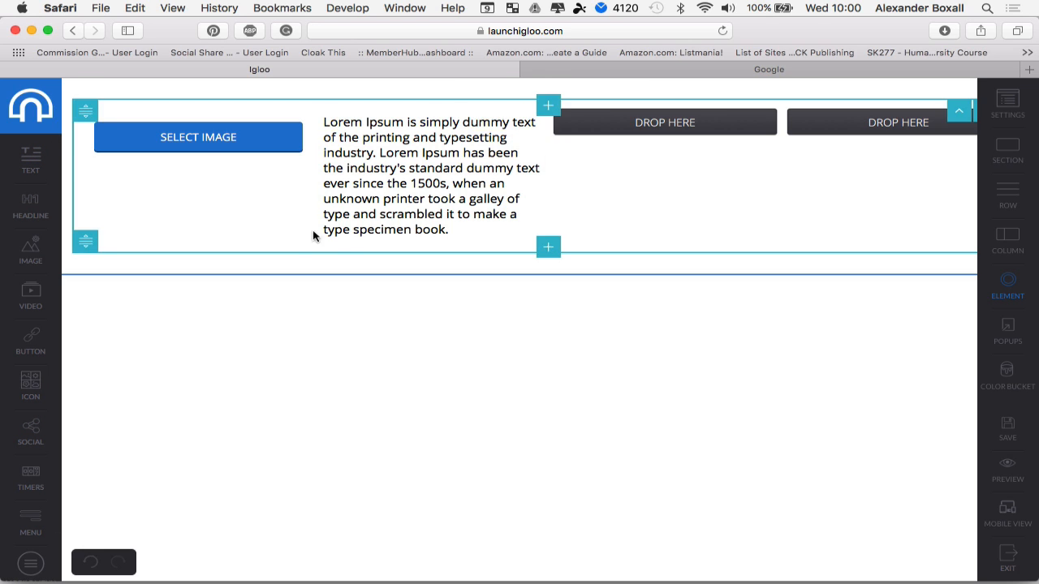
{"action": "mouse_move", "coordinate": [414, 170]}
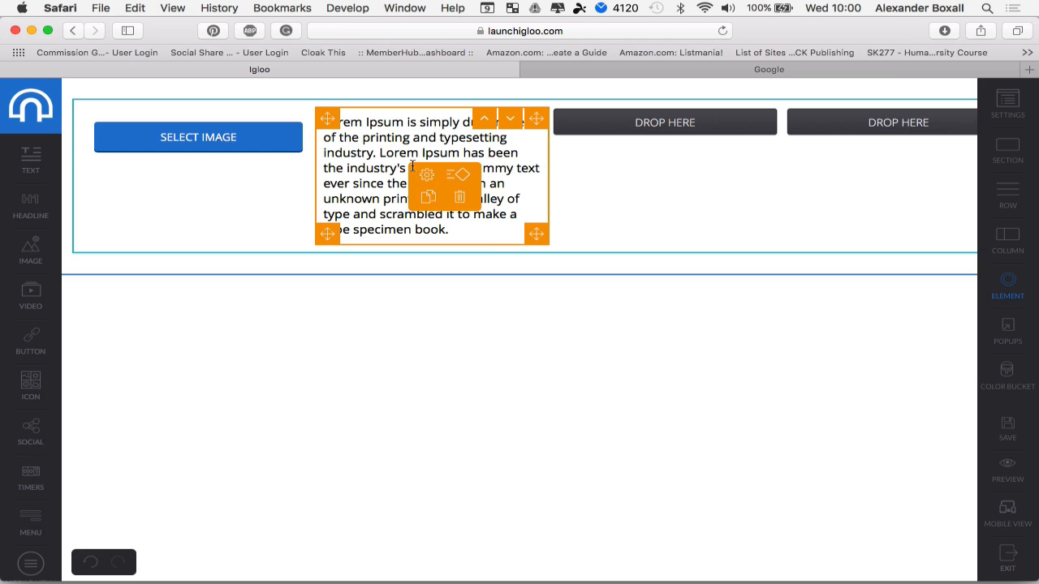
{"action": "left_click", "coordinate": [466, 199]}
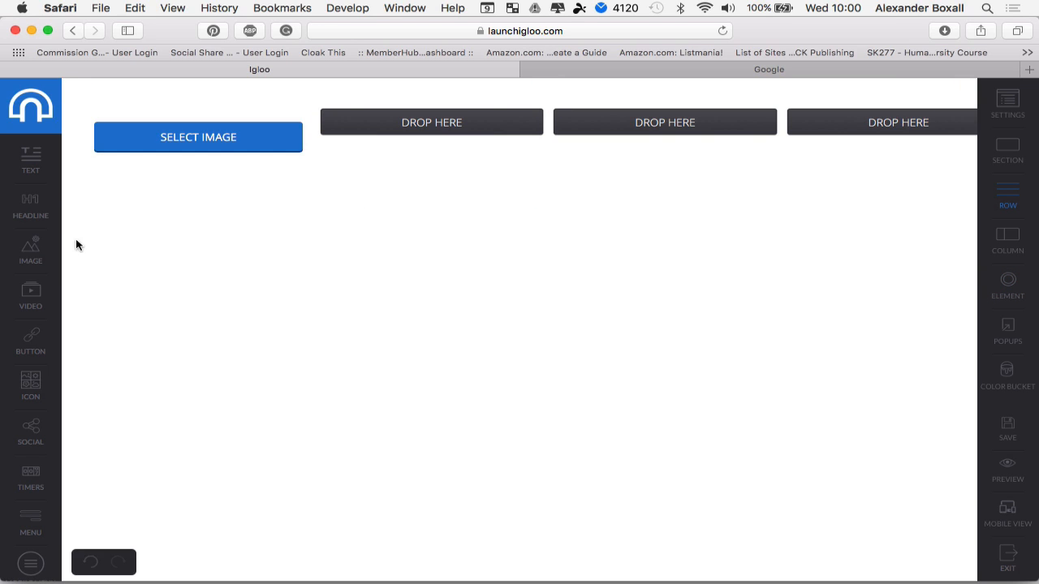
Place a headline element in each of the second, third and fourth columns of the first row.
{"action": "left_click_drag", "start_coordinate": [30, 207], "coordinate": [457, 124]}
{"action": "left_click_drag", "start_coordinate": [19, 213], "coordinate": [587, 121]}
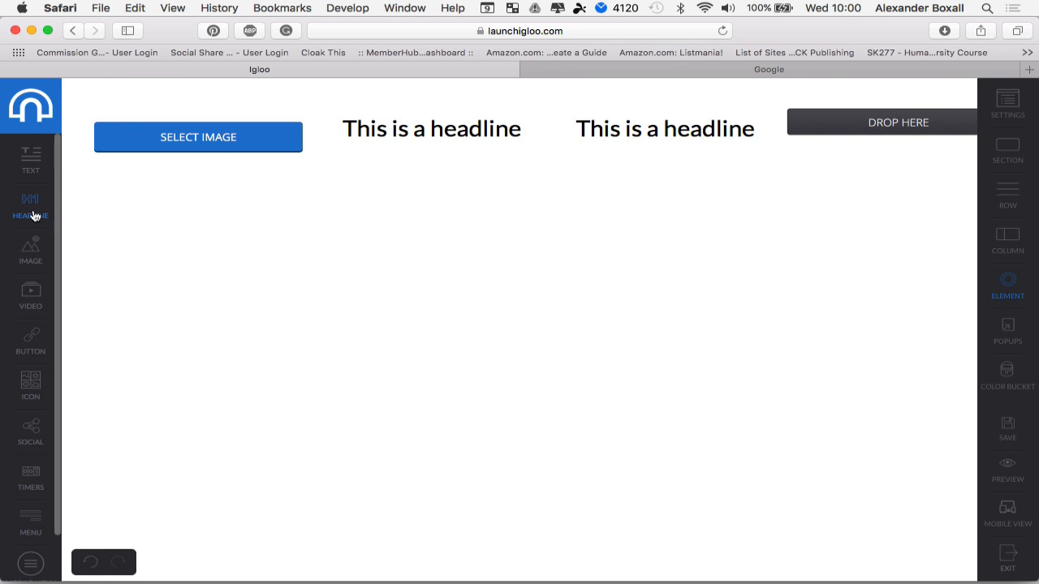
{"action": "left_click_drag", "start_coordinate": [34, 216], "coordinate": [844, 132]}
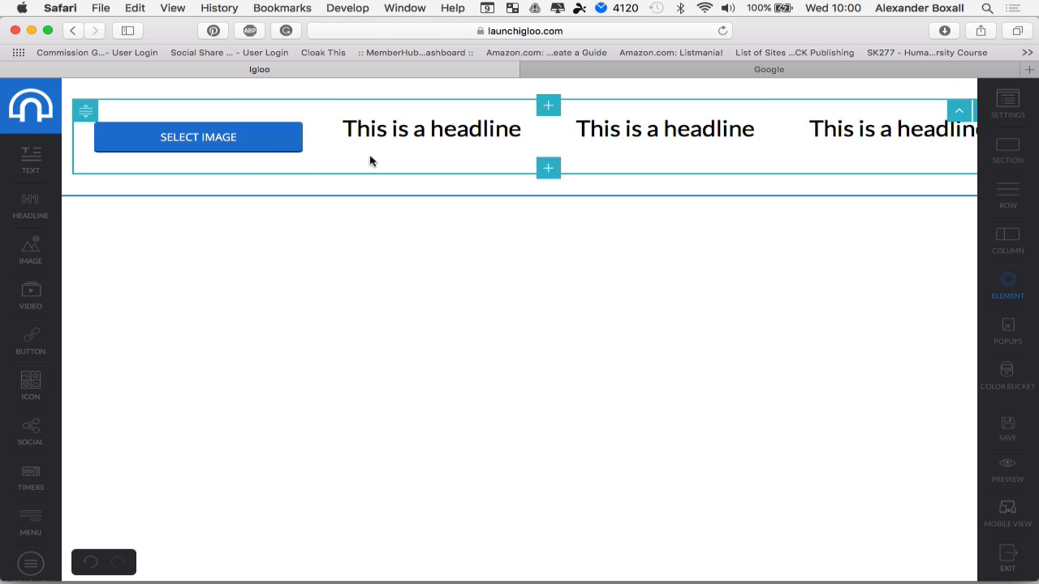
Add a new one-column row beneath the row holding the image and headlines.
{"action": "left_click", "coordinate": [547, 169]}
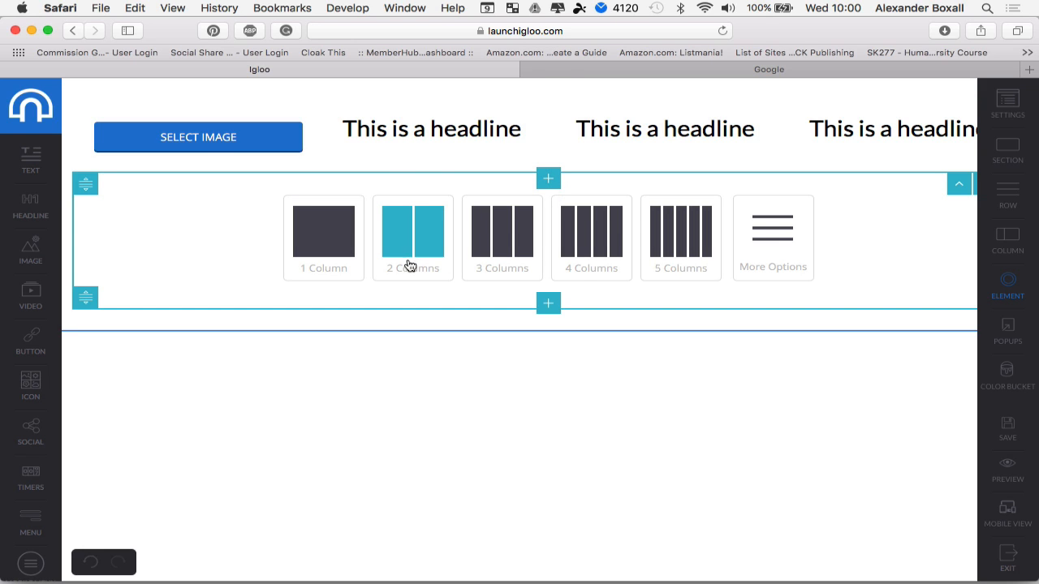
{"action": "left_click", "coordinate": [337, 245]}
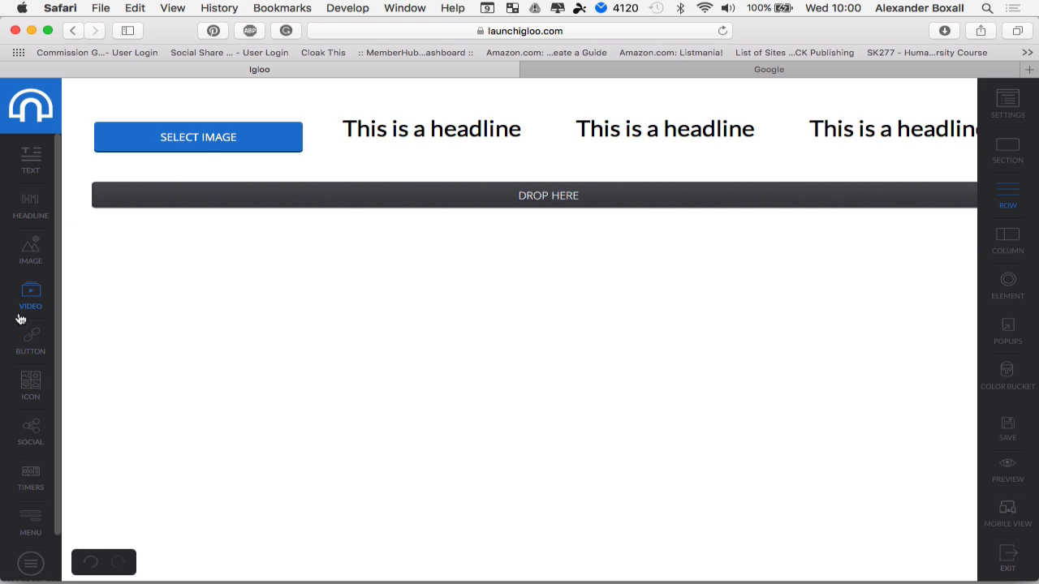
Place a video element in the one-column row and set its width to 62%.
{"action": "left_click_drag", "start_coordinate": [76, 305], "coordinate": [536, 213]}
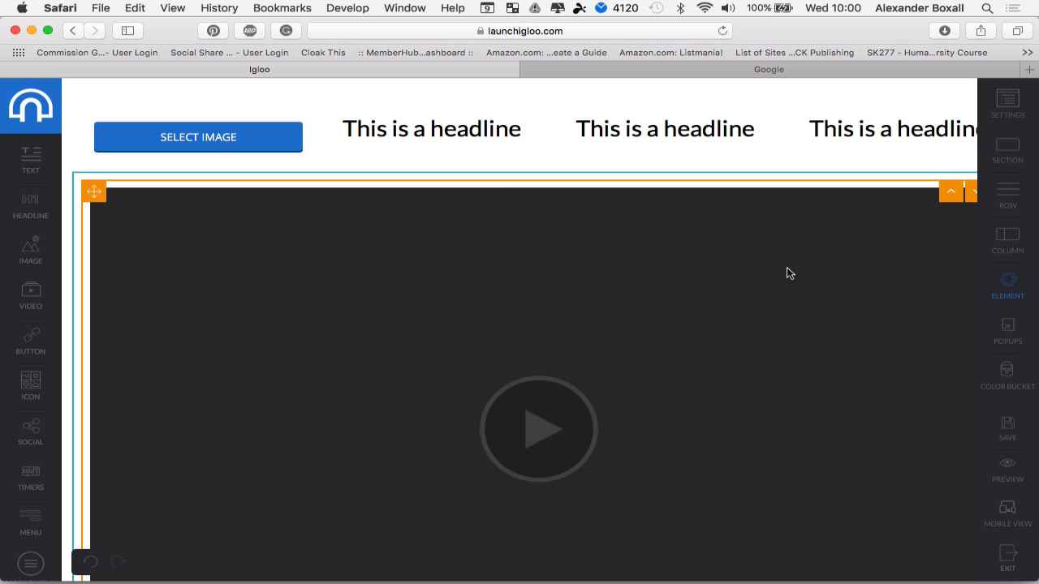
{"action": "left_click", "coordinate": [661, 275]}
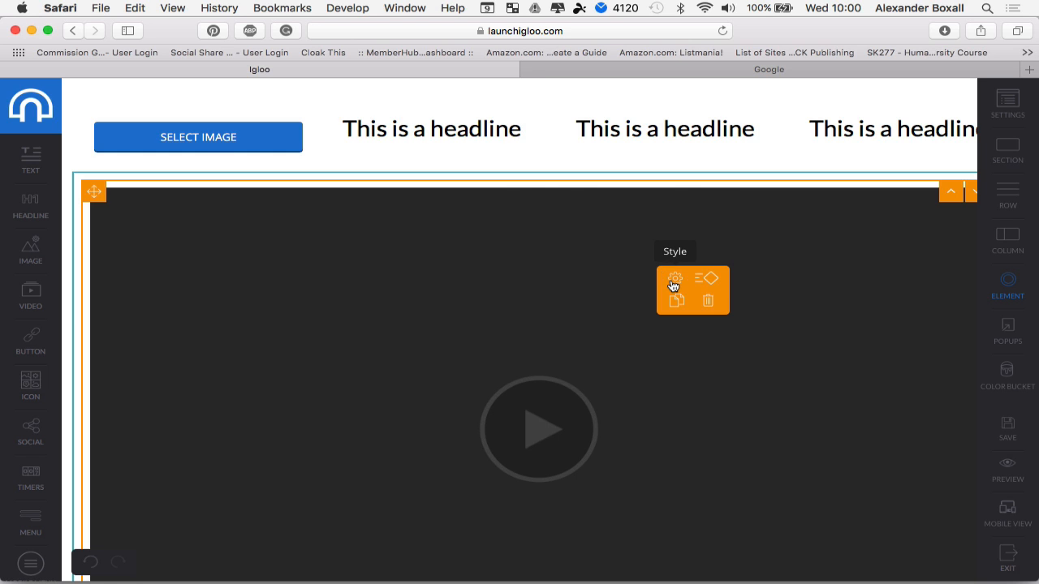
{"action": "left_click", "coordinate": [673, 280]}
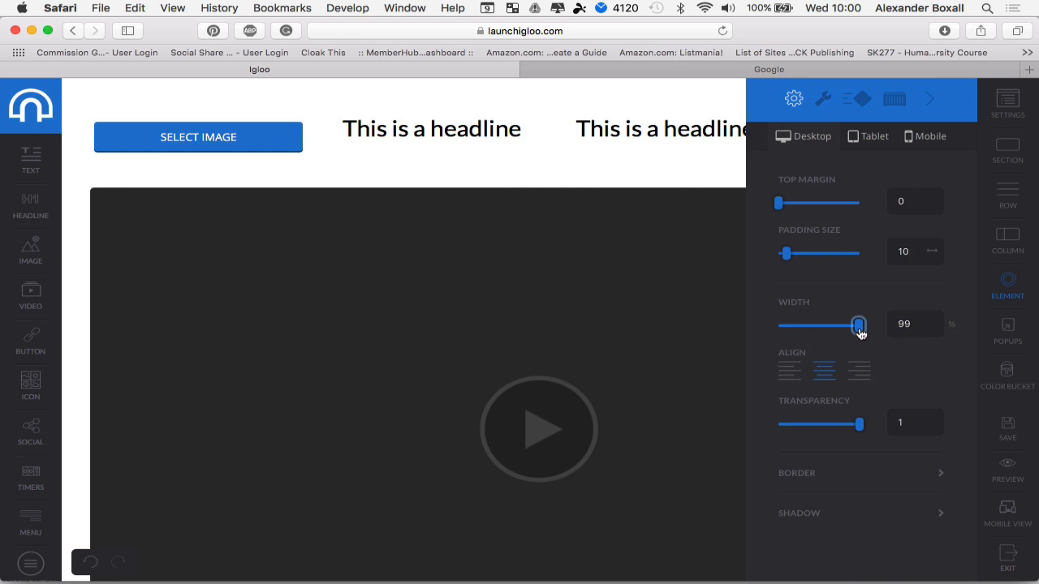
{"action": "left_click_drag", "start_coordinate": [860, 333], "coordinate": [831, 332]}
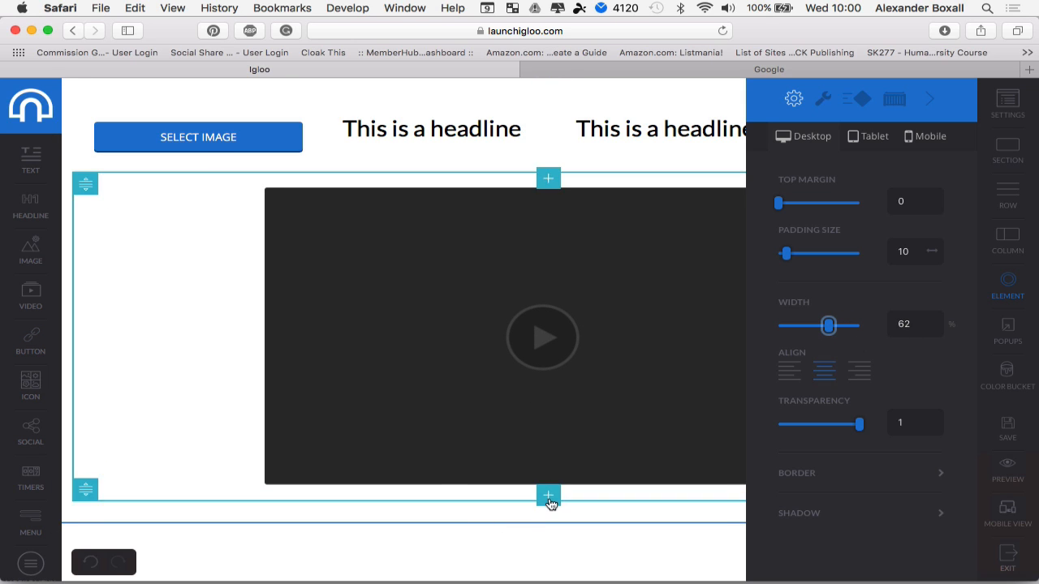
{"action": "left_click", "coordinate": [930, 101]}
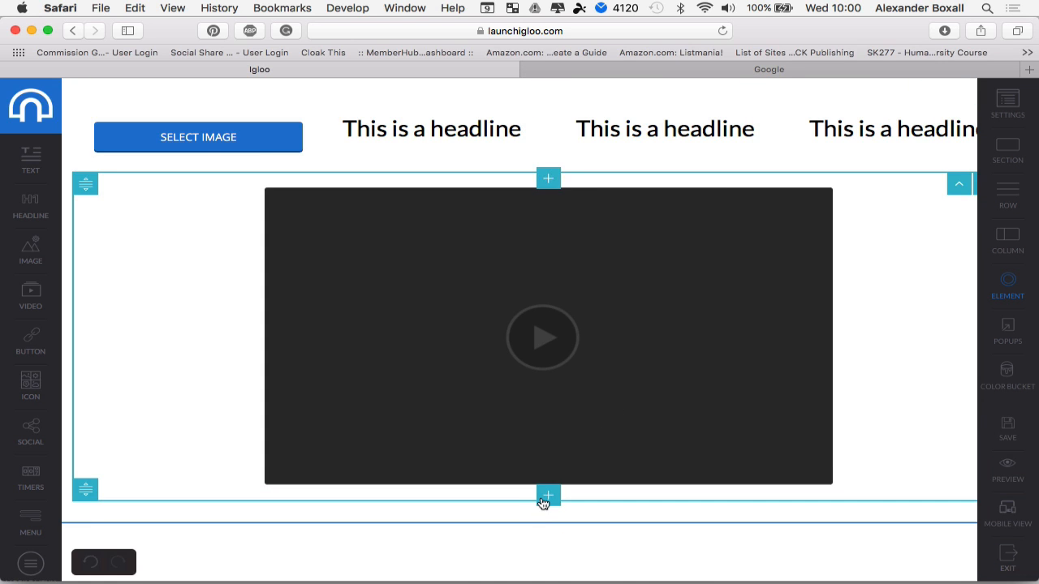
Add a two-column row beneath the video and place an image element in its second column.
{"action": "left_click", "coordinate": [547, 496]}
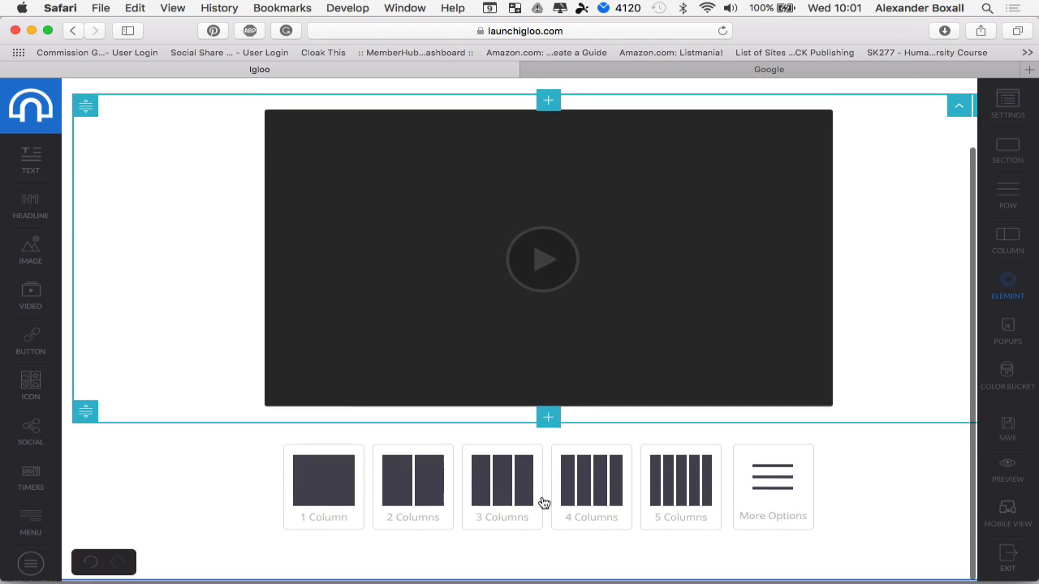
{"action": "left_click", "coordinate": [414, 497]}
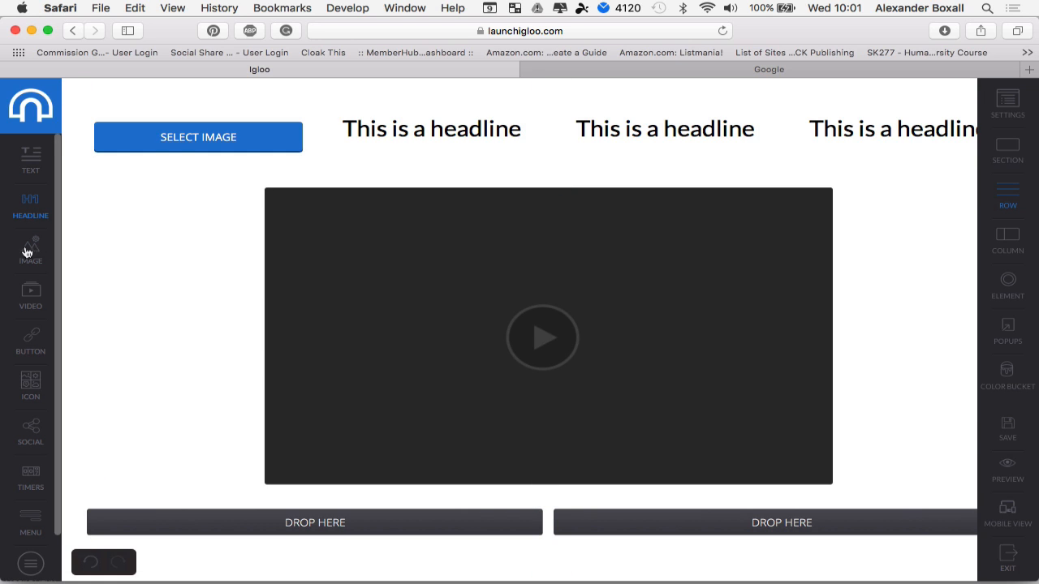
{"action": "left_click_drag", "start_coordinate": [30, 249], "coordinate": [690, 547]}
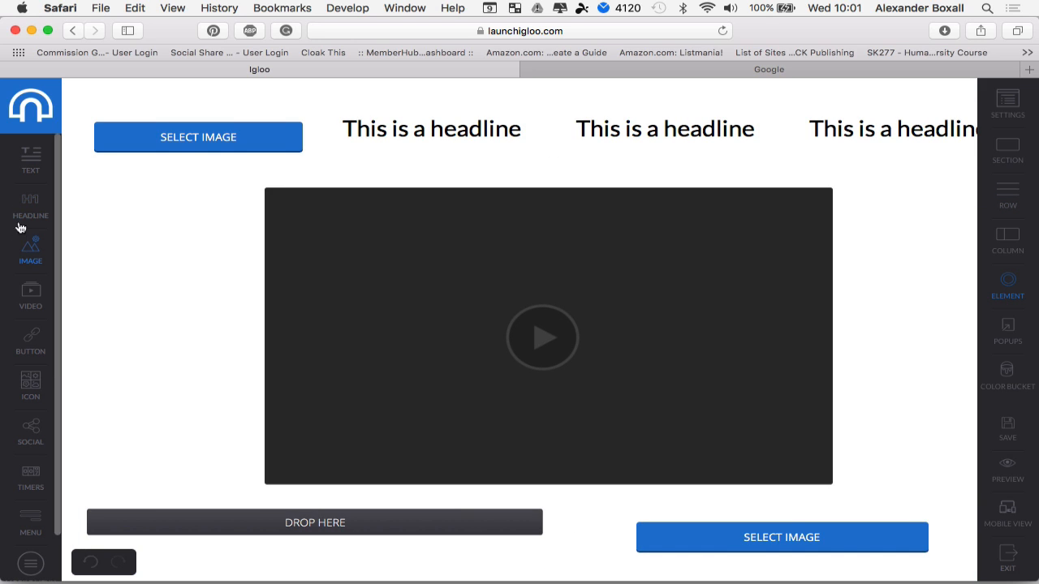
Place a headline in the first column of the row beneath the video, with a text element under it.
{"action": "left_click_drag", "start_coordinate": [29, 208], "coordinate": [328, 532]}
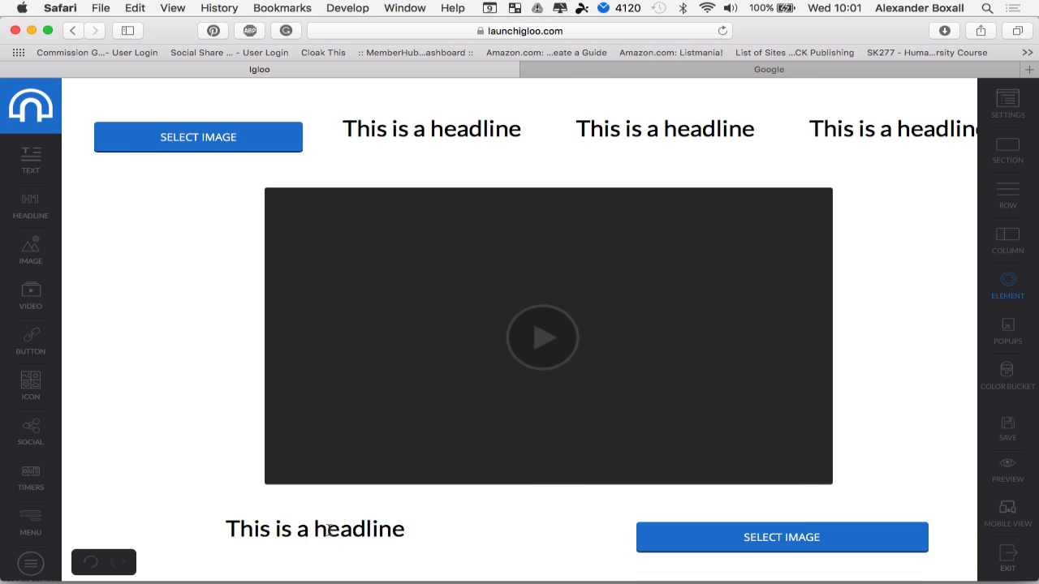
{"action": "scroll", "coordinate": [353, 495], "scroll_direction": "down", "scroll_amount": 1}
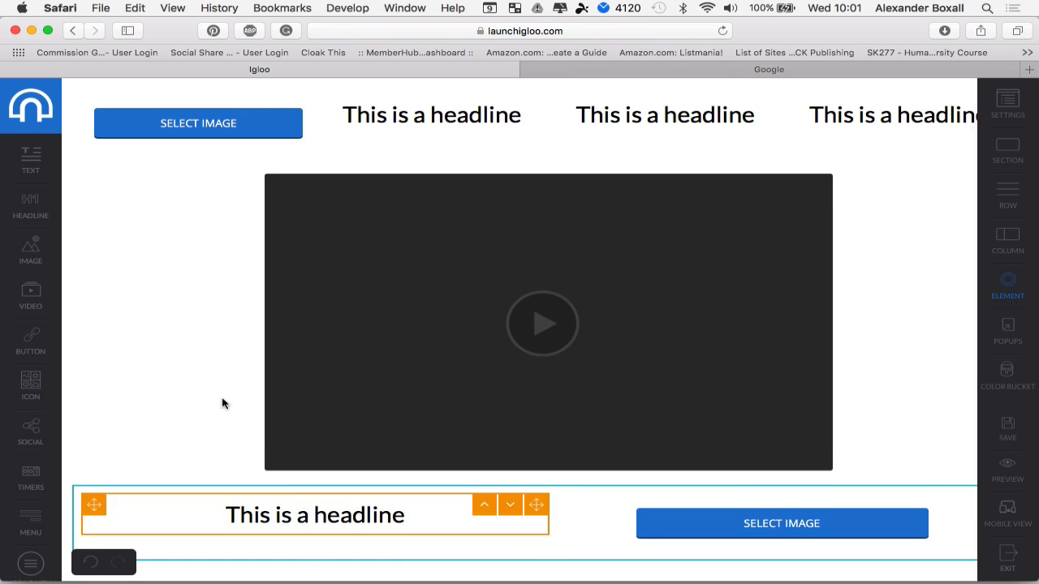
{"action": "left_click_drag", "start_coordinate": [31, 158], "coordinate": [289, 547]}
{"action": "scroll", "coordinate": [424, 439], "scroll_direction": "down", "scroll_amount": 1}
{"action": "scroll", "coordinate": [424, 439], "scroll_direction": "down", "scroll_amount": 1}
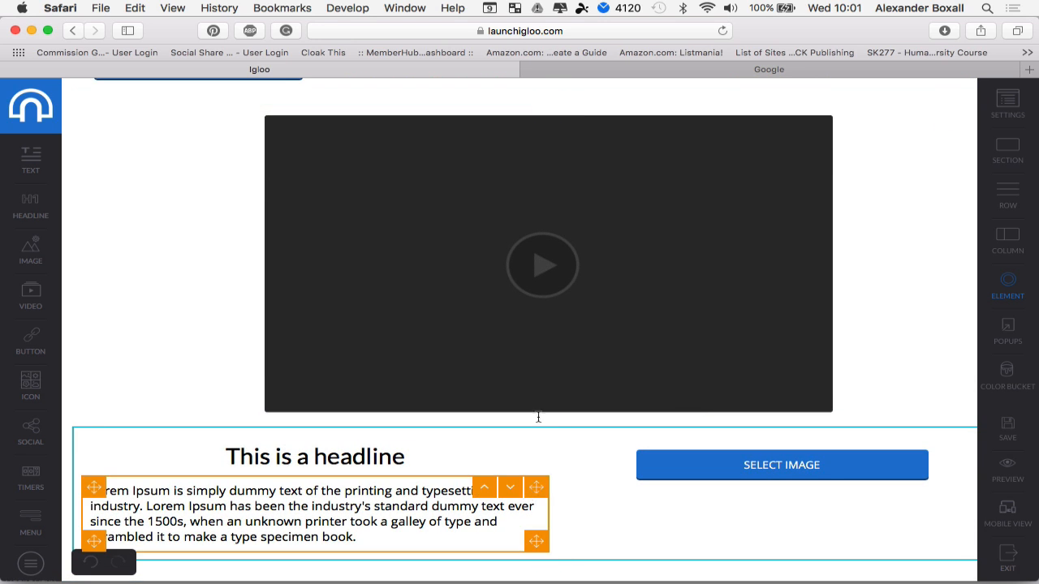
Add a new section at the end of the page and give its first row two columns.
{"action": "scroll", "coordinate": [568, 259], "scroll_direction": "up", "scroll_amount": 4}
{"action": "scroll", "coordinate": [570, 228], "scroll_direction": "down", "scroll_amount": 4}
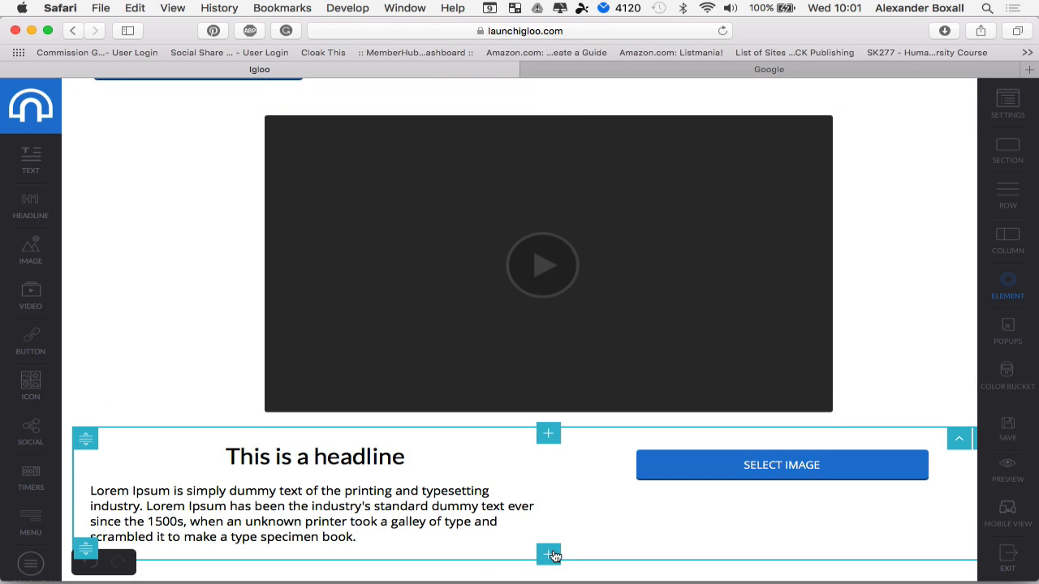
{"action": "scroll", "coordinate": [556, 564], "scroll_direction": "down", "scroll_amount": 1}
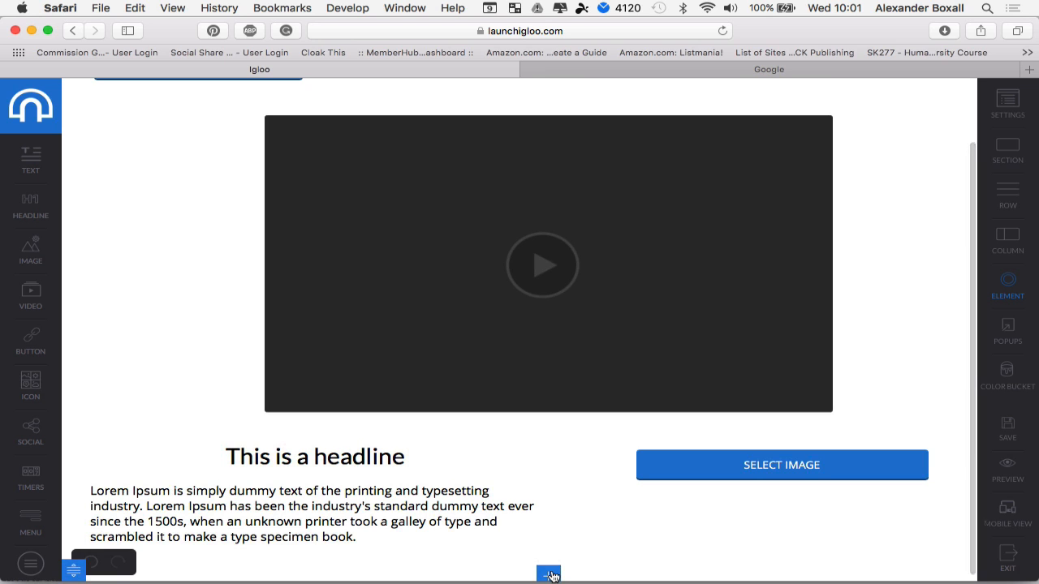
{"action": "left_click", "coordinate": [550, 575]}
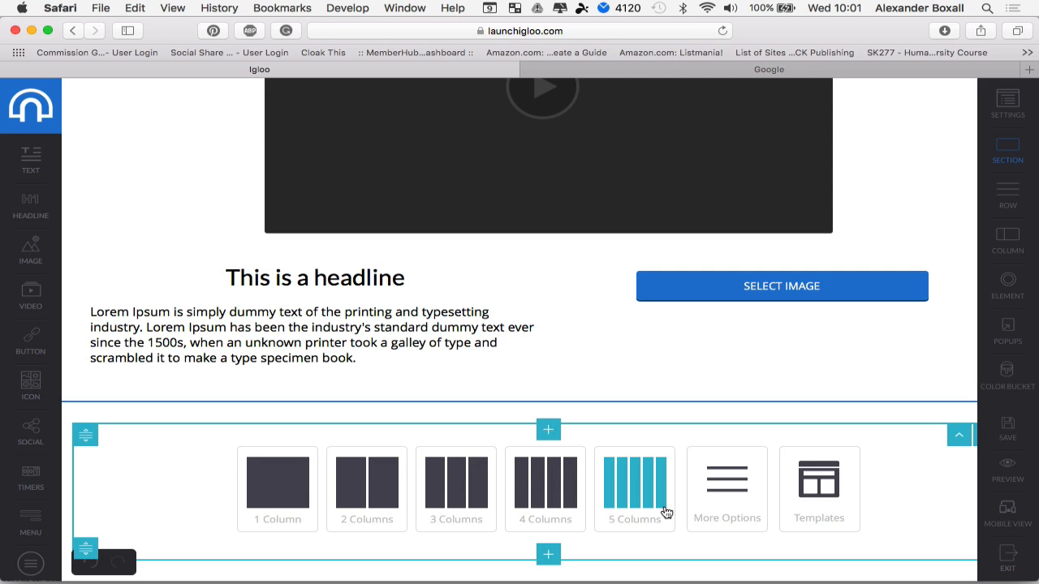
{"action": "left_click", "coordinate": [388, 490]}
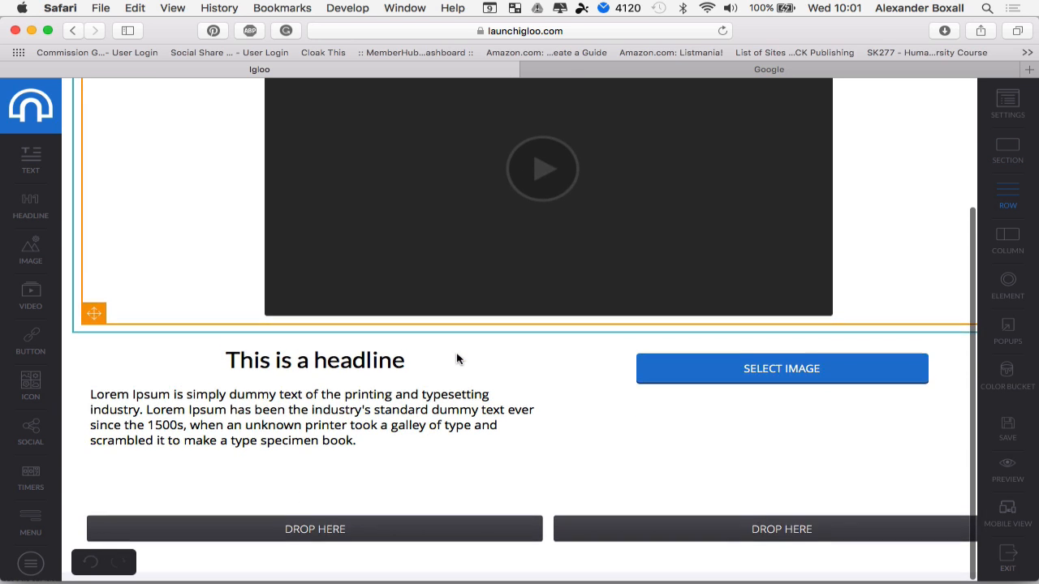
Fill the new section's row with an image in the first column and a headline above a text element in the second.
{"action": "left_click_drag", "start_coordinate": [30, 253], "coordinate": [339, 548]}
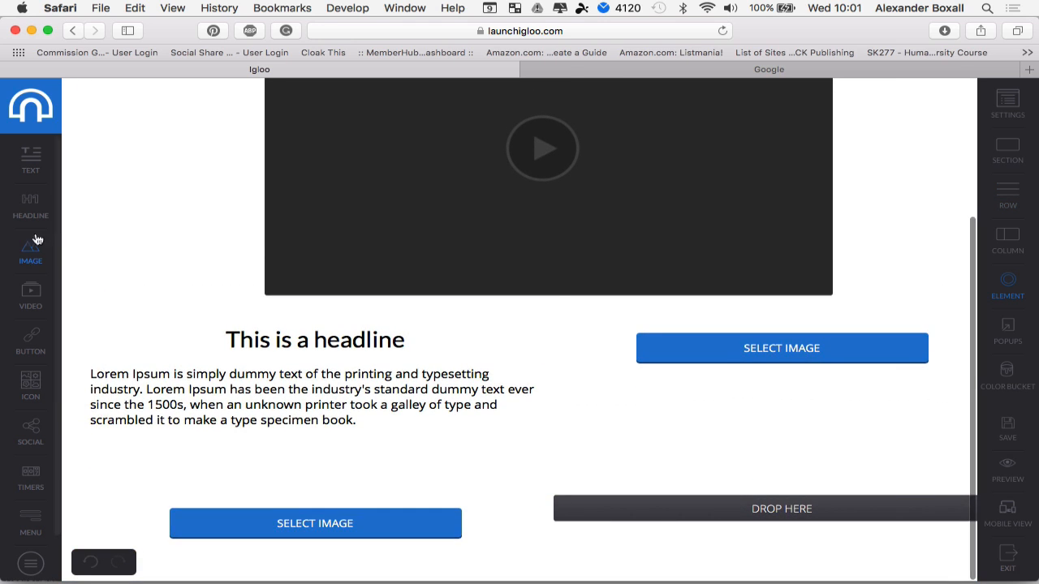
{"action": "left_click_drag", "start_coordinate": [30, 207], "coordinate": [677, 541]}
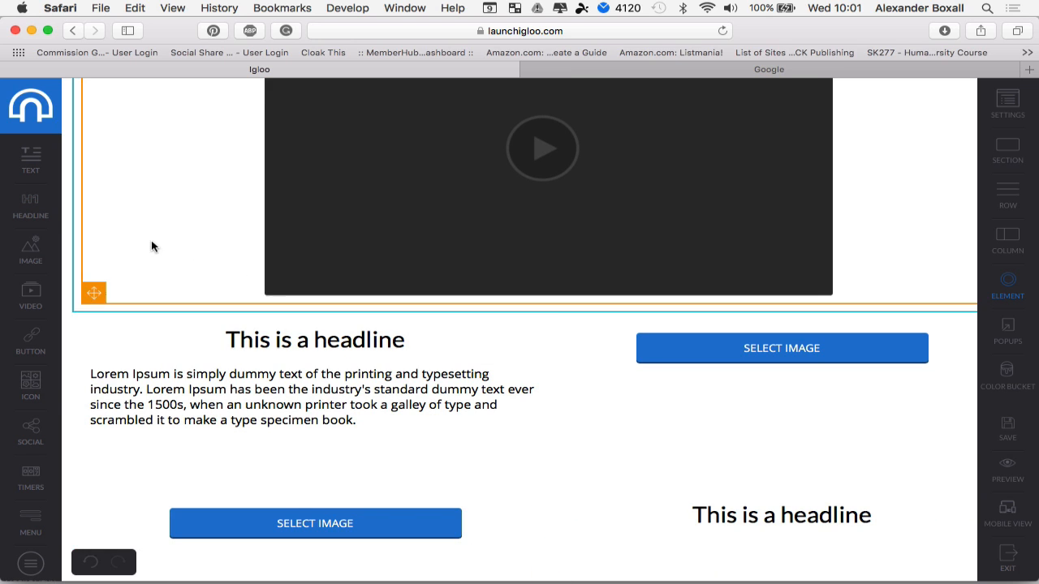
{"action": "left_click_drag", "start_coordinate": [194, 231], "coordinate": [821, 536]}
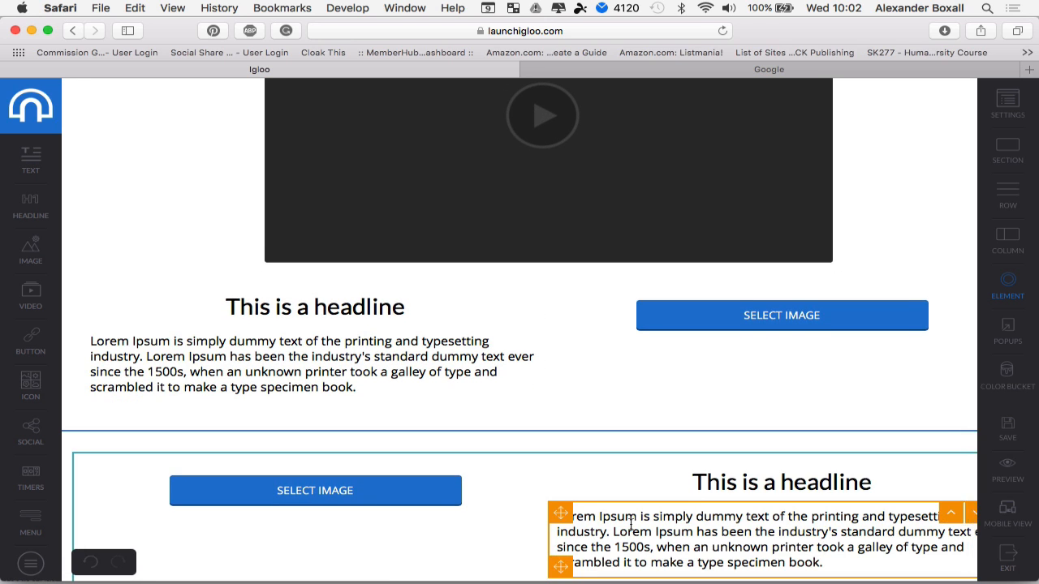
{"action": "scroll", "coordinate": [682, 531], "scroll_direction": "down", "scroll_amount": 2}
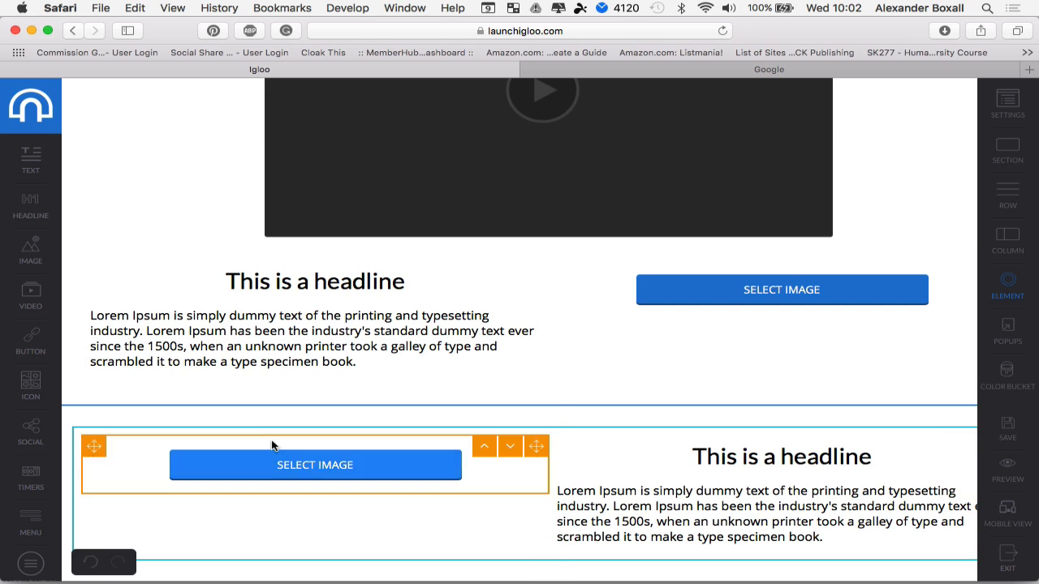
Try to place an email element directly beneath the last image and text row.
{"action": "scroll", "coordinate": [25, 436], "scroll_direction": "down", "scroll_amount": 5}
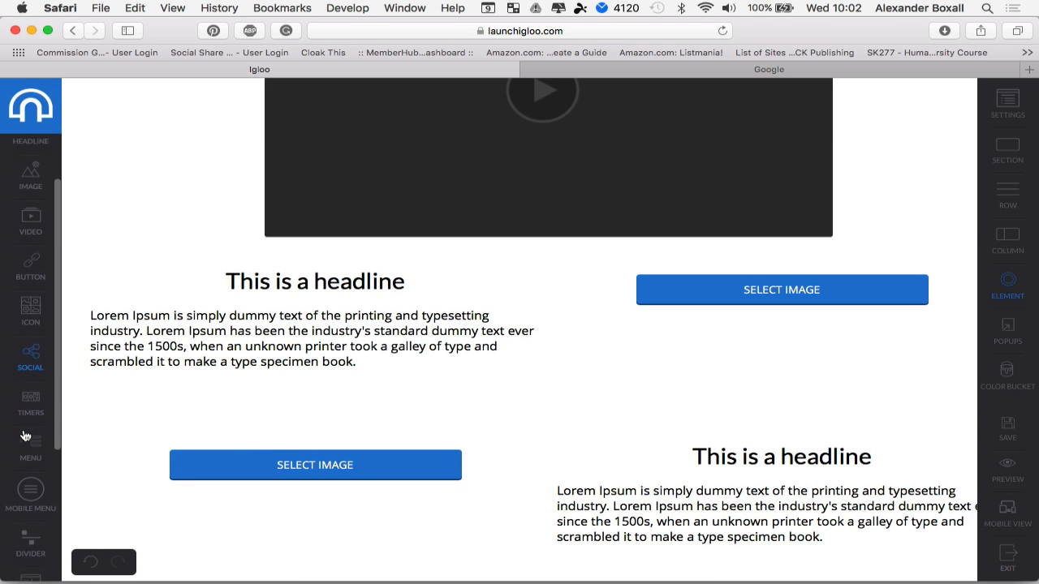
{"action": "scroll", "coordinate": [25, 436], "scroll_direction": "down", "scroll_amount": 4}
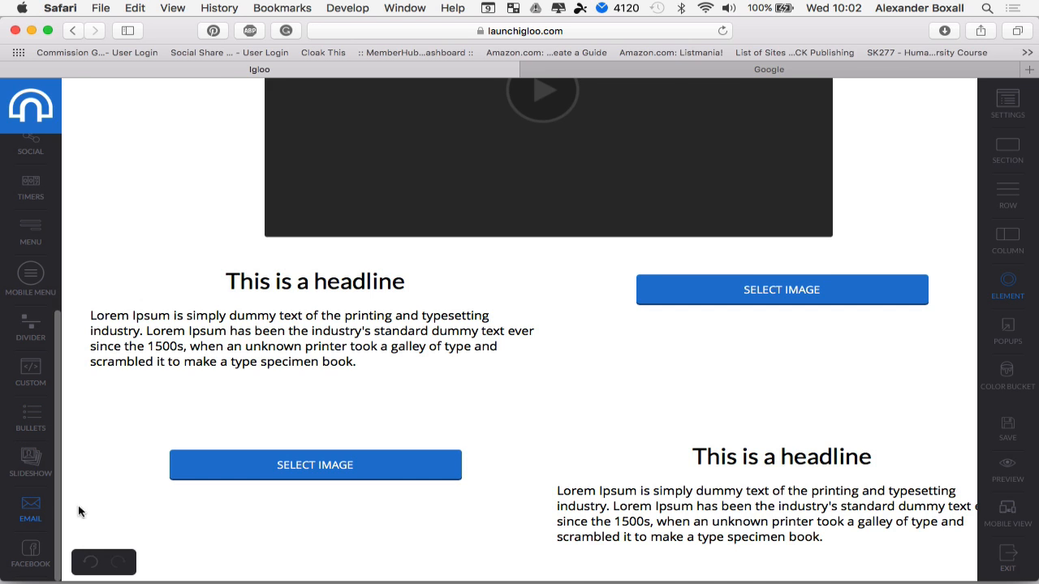
{"action": "left_click_drag", "start_coordinate": [78, 511], "coordinate": [470, 576]}
{"action": "scroll", "coordinate": [472, 577], "scroll_direction": "down", "scroll_amount": 1}
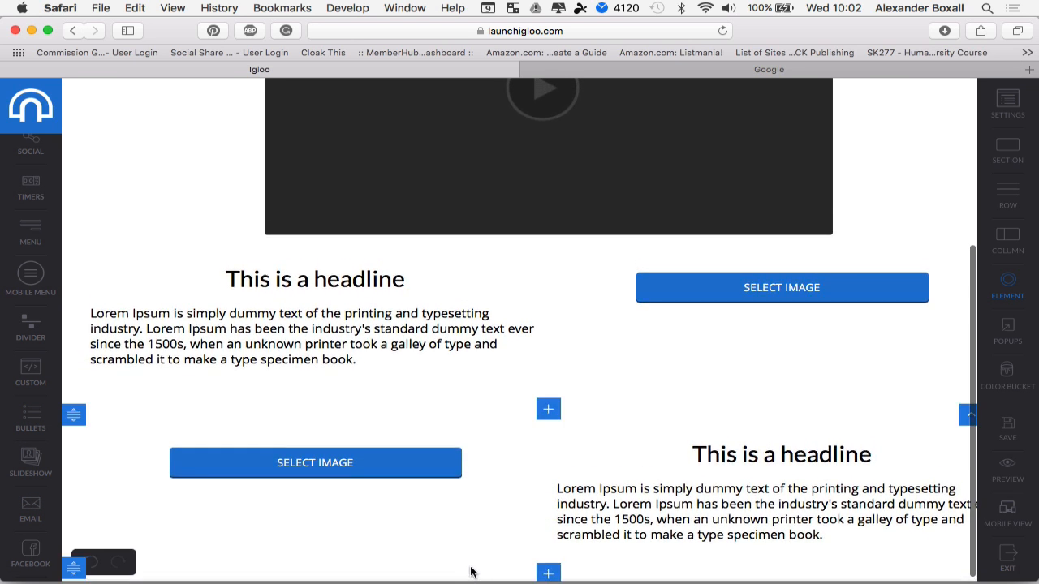
{"action": "scroll", "coordinate": [499, 519], "scroll_direction": "down", "scroll_amount": 1}
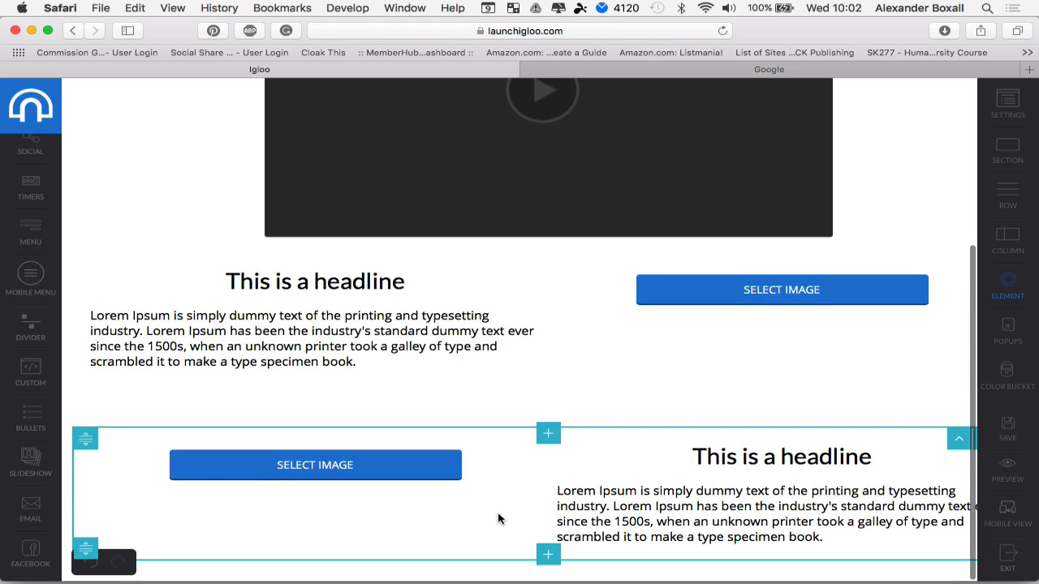
{"action": "scroll", "coordinate": [499, 518], "scroll_direction": "up", "scroll_amount": 5}
{"action": "scroll", "coordinate": [499, 518], "scroll_direction": "down", "scroll_amount": 5}
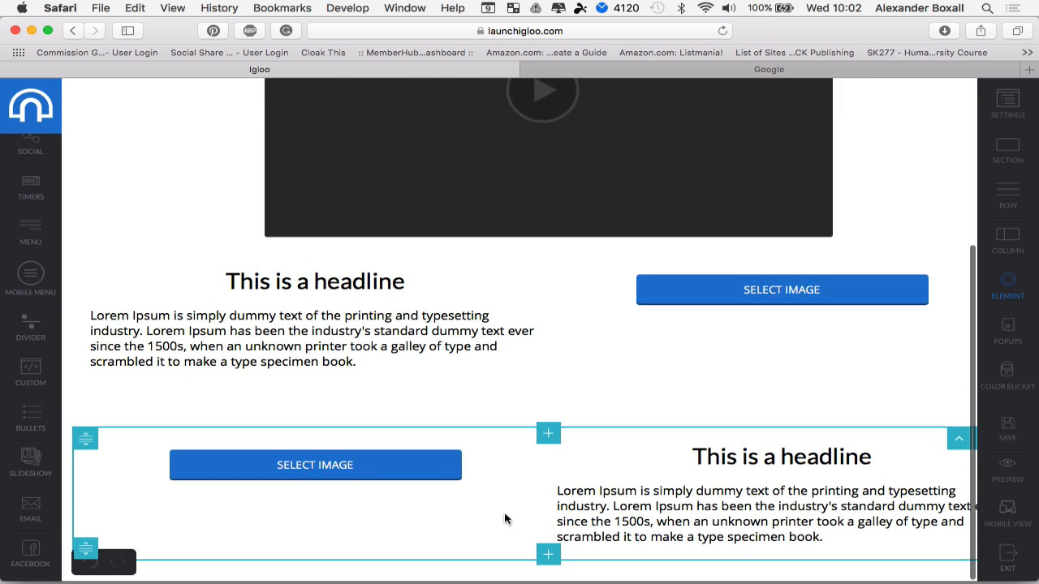
Add a one-column row beneath the last image and text row and place an email opt-in element in it.
{"action": "left_click", "coordinate": [354, 517]}
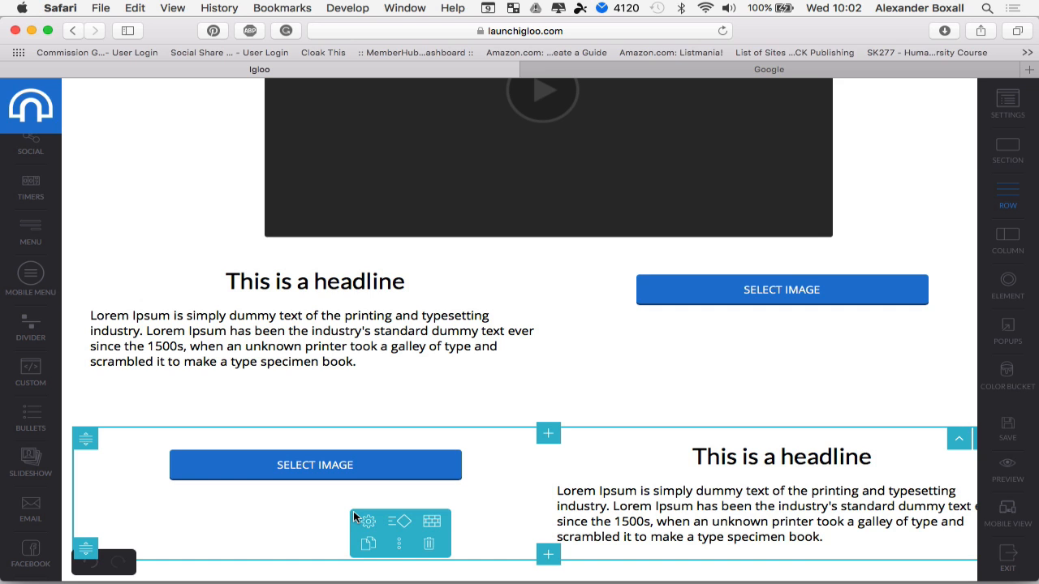
{"action": "left_click", "coordinate": [548, 557]}
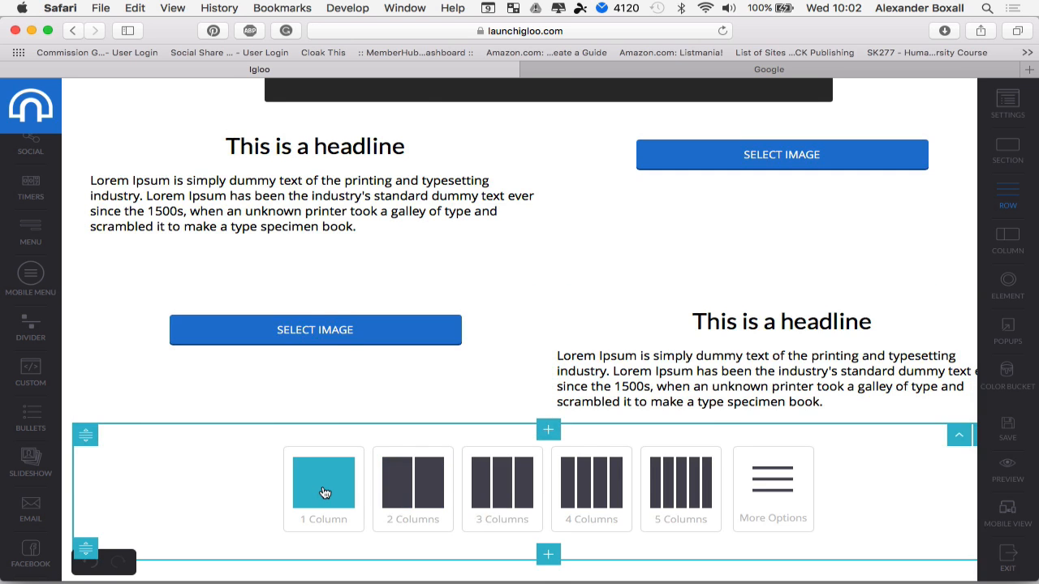
{"action": "left_click", "coordinate": [327, 426]}
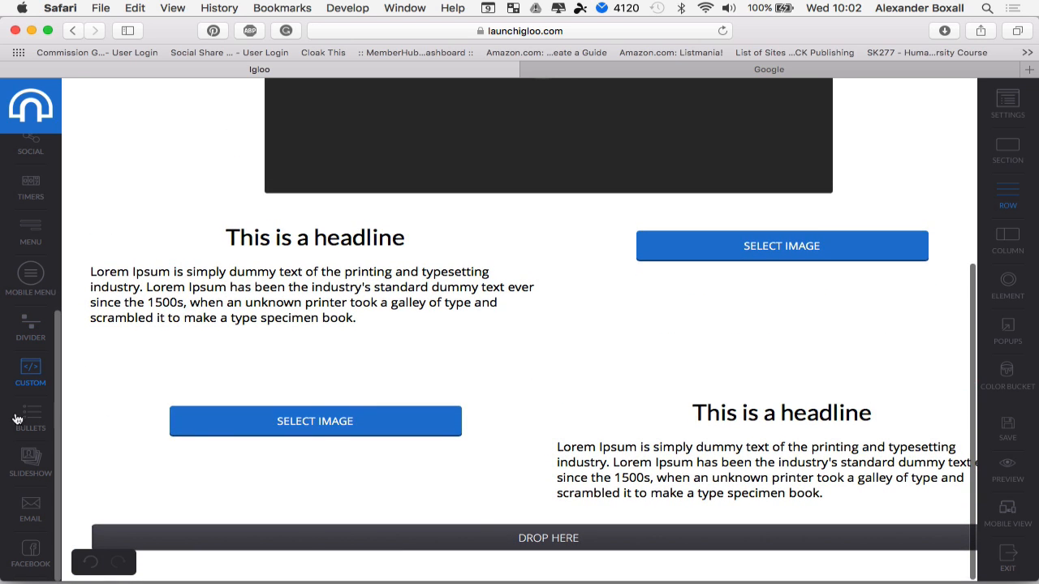
{"action": "left_click_drag", "start_coordinate": [307, 516], "coordinate": [534, 574]}
{"action": "scroll", "coordinate": [537, 481], "scroll_direction": "down", "scroll_amount": 3}
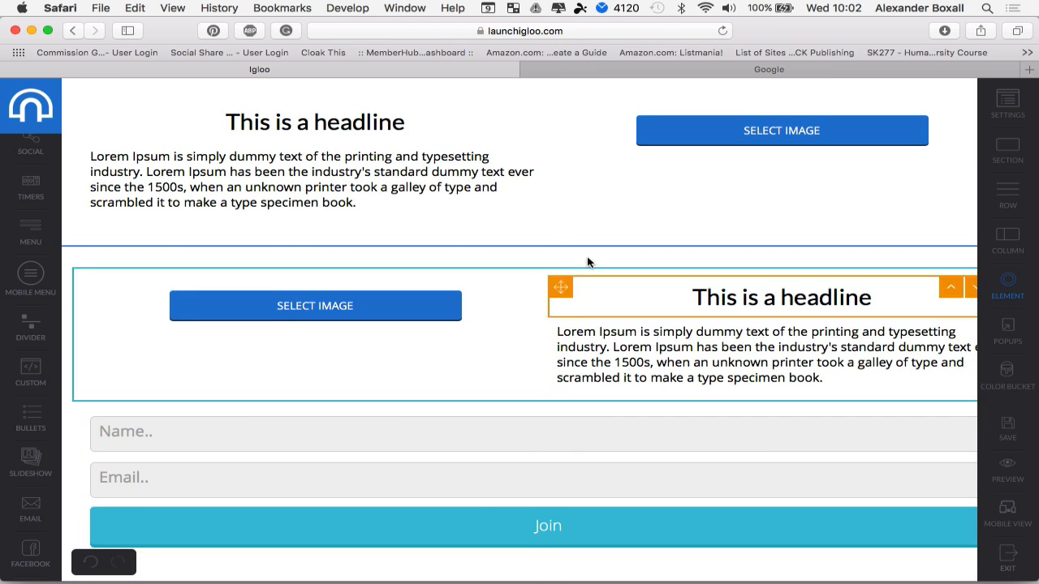
Fill the image placeholder in the page's first row with the Online Freedom lightning logo from the image library.
{"action": "scroll", "coordinate": [589, 262], "scroll_direction": "up", "scroll_amount": 10}
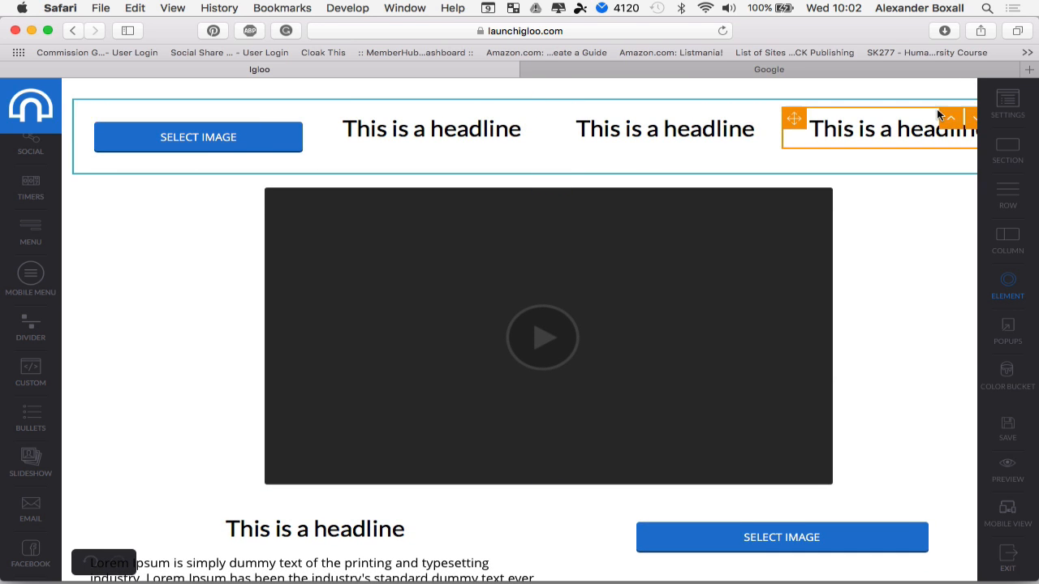
{"action": "scroll", "coordinate": [417, 425], "scroll_direction": "down", "scroll_amount": 5}
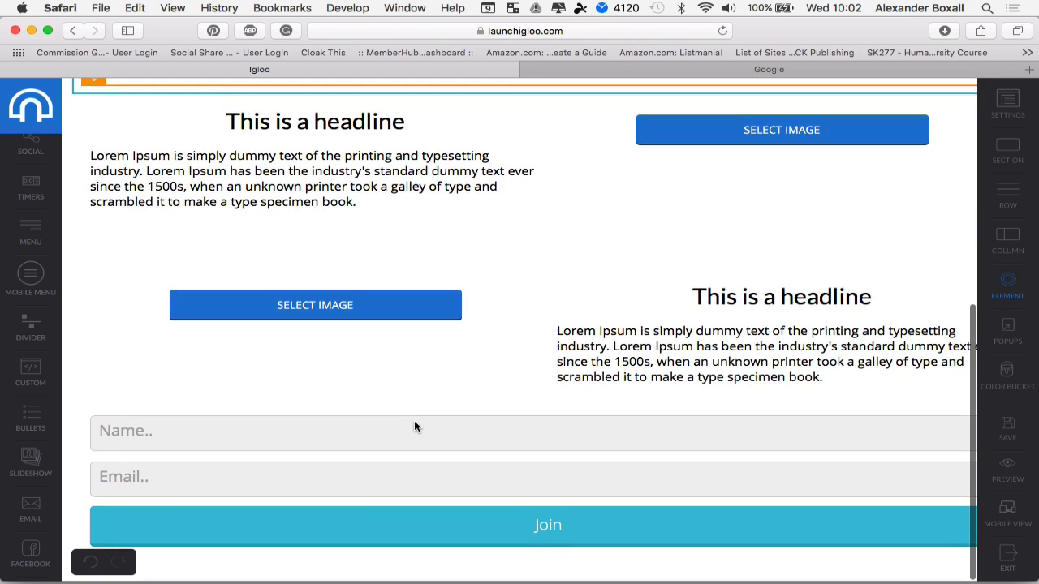
{"action": "scroll", "coordinate": [414, 422], "scroll_direction": "up", "scroll_amount": 2}
{"action": "scroll", "coordinate": [414, 422], "scroll_direction": "up", "scroll_amount": 3}
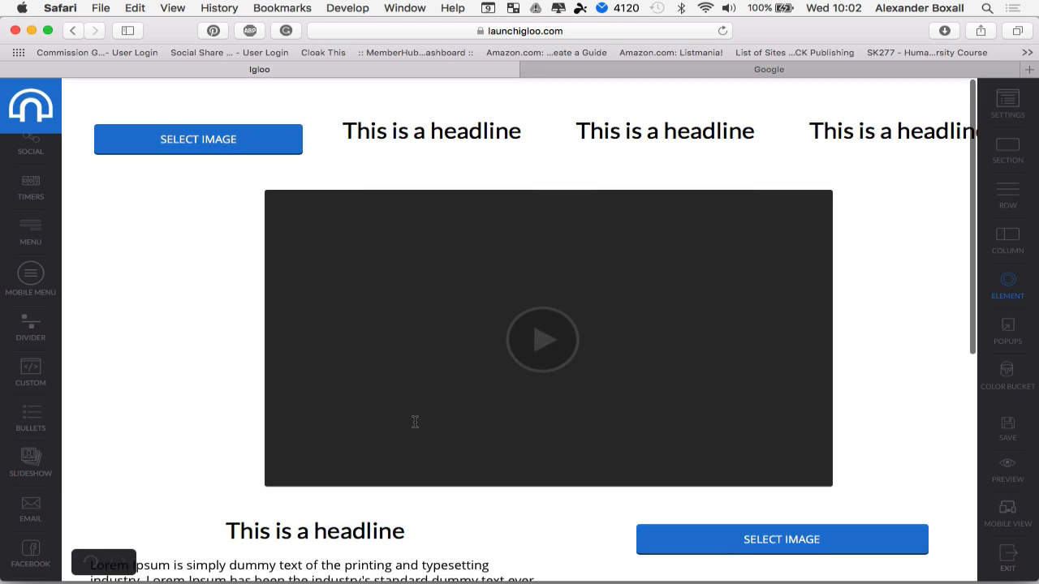
{"action": "left_click", "coordinate": [207, 144]}
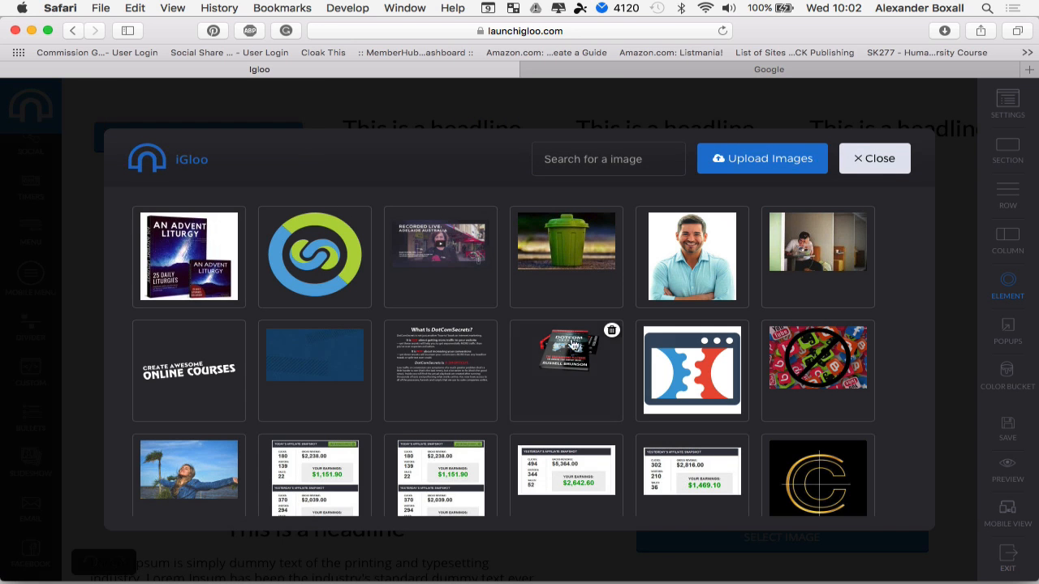
{"action": "scroll", "coordinate": [596, 357], "scroll_direction": "down", "scroll_amount": 5}
{"action": "scroll", "coordinate": [592, 368], "scroll_direction": "down", "scroll_amount": 2}
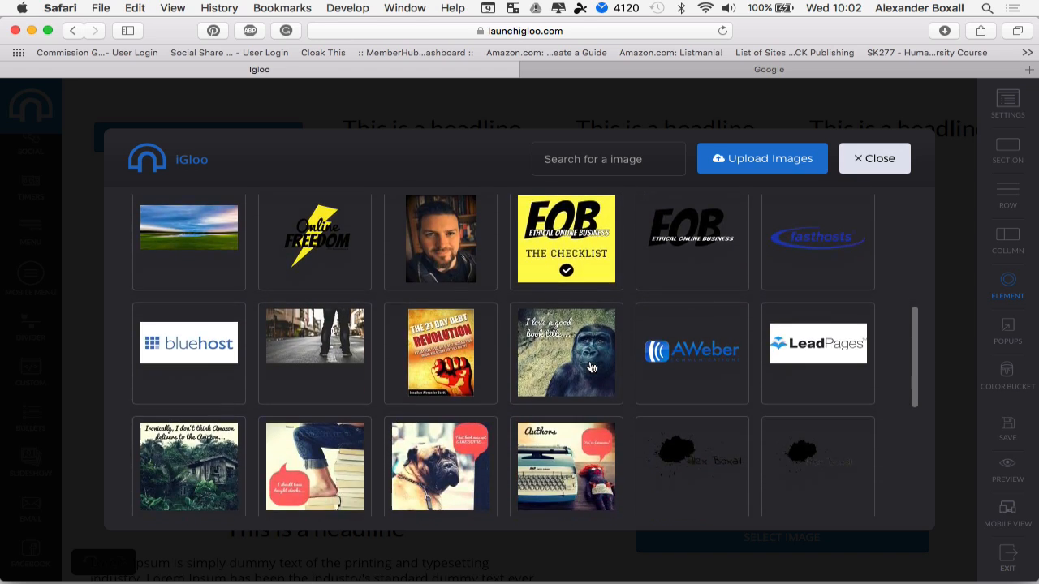
{"action": "scroll", "coordinate": [593, 368], "scroll_direction": "up", "scroll_amount": 5}
{"action": "scroll", "coordinate": [593, 368], "scroll_direction": "down", "scroll_amount": 3}
{"action": "scroll", "coordinate": [593, 368], "scroll_direction": "up", "scroll_amount": 3}
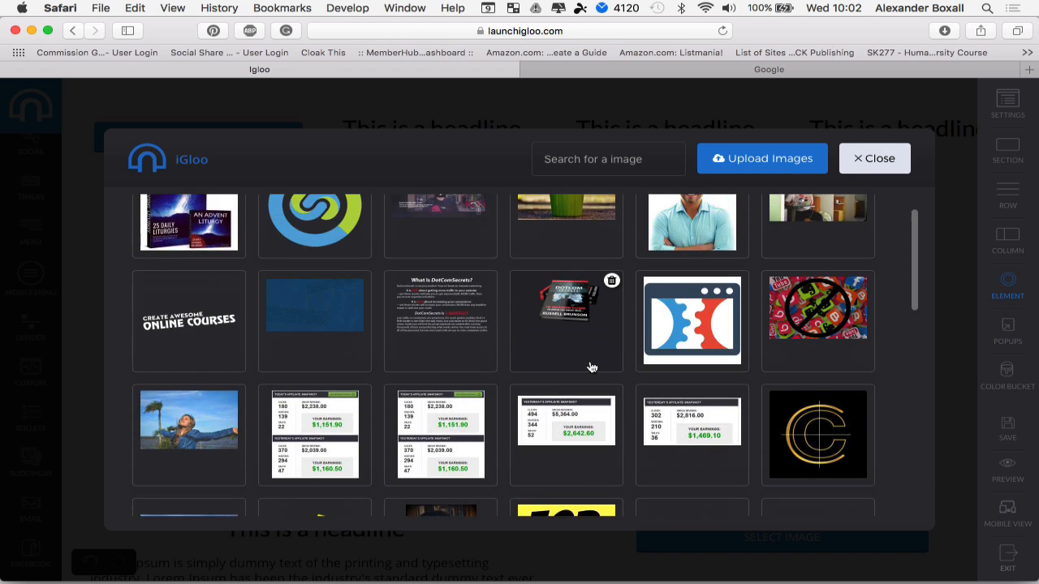
{"action": "scroll", "coordinate": [591, 368], "scroll_direction": "down", "scroll_amount": 1}
{"action": "scroll", "coordinate": [592, 369], "scroll_direction": "down", "scroll_amount": 2}
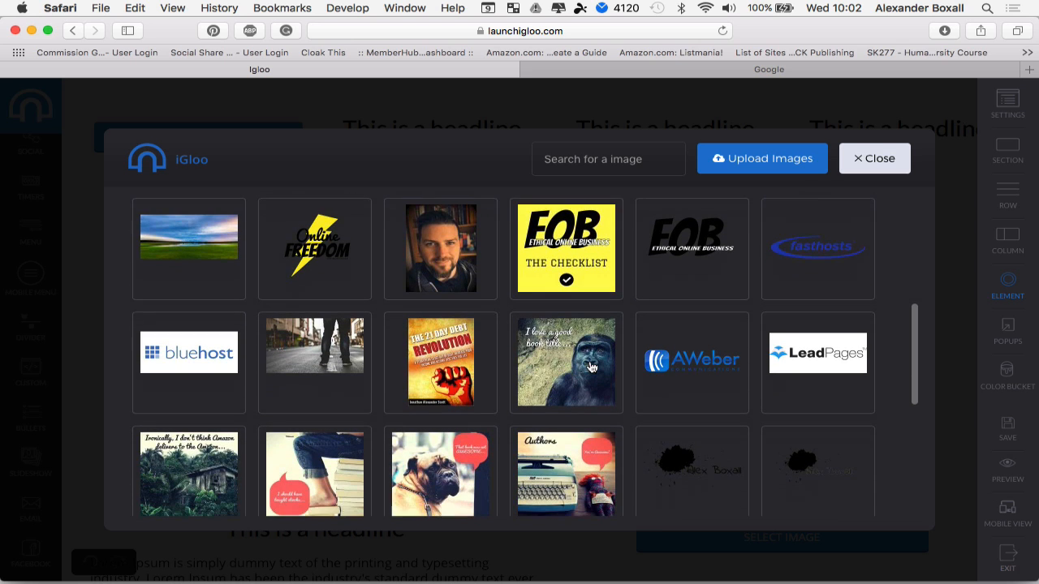
{"action": "left_click", "coordinate": [313, 244]}
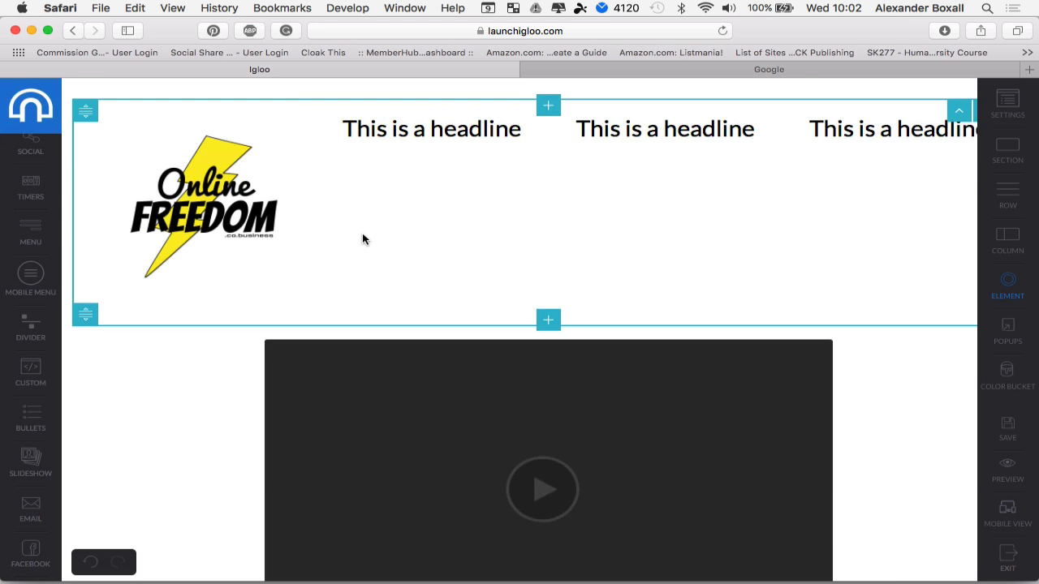
Reduce the Online Freedom logo's width to 97.
{"action": "left_click", "coordinate": [252, 228]}
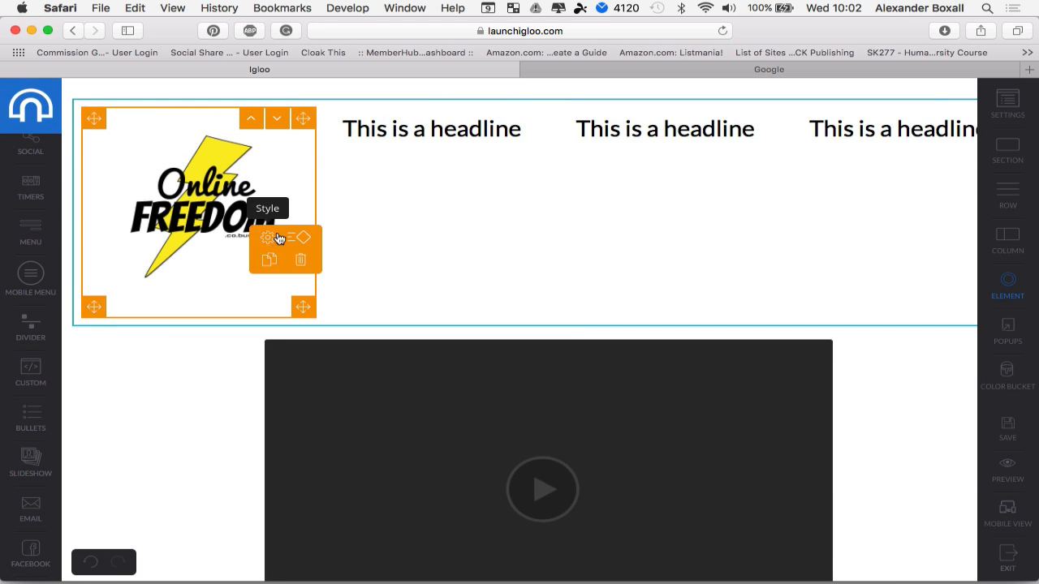
{"action": "left_click", "coordinate": [277, 238]}
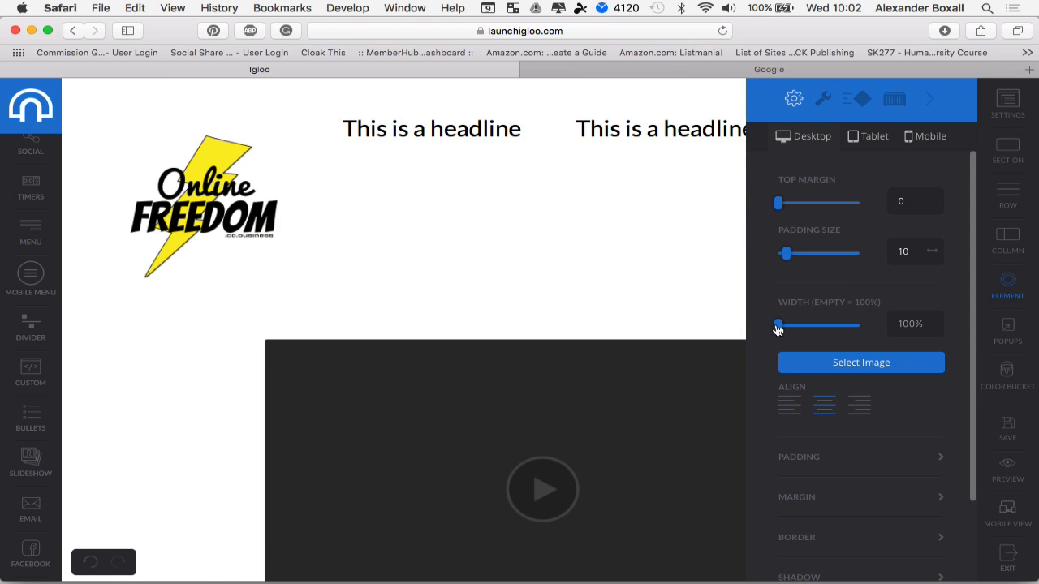
{"action": "left_click_drag", "start_coordinate": [777, 327], "coordinate": [784, 328]}
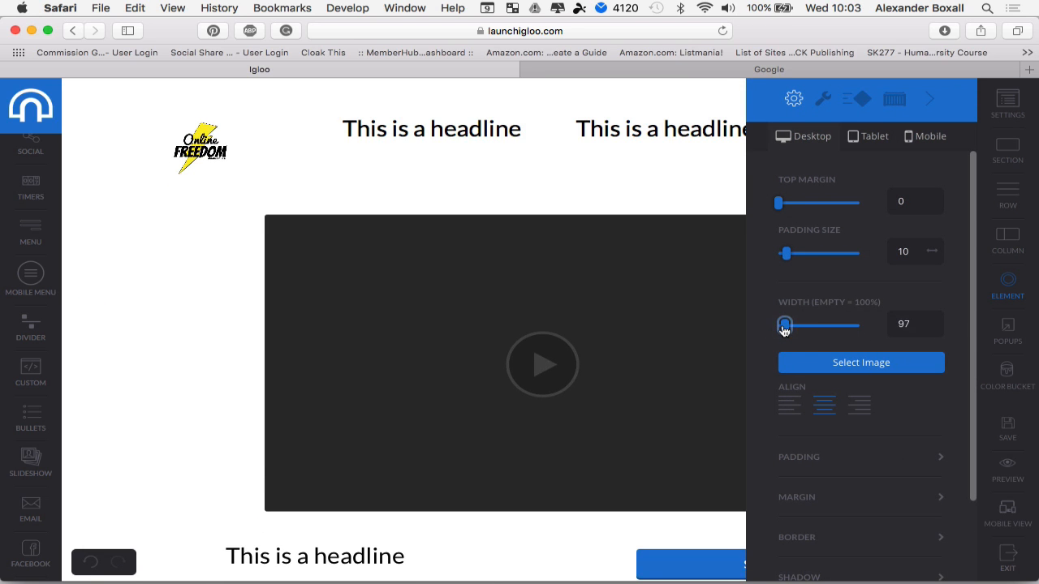
Replace the three headlines beside the logo with the texts Blog, Buy and About Us.
{"action": "left_click", "coordinate": [438, 128]}
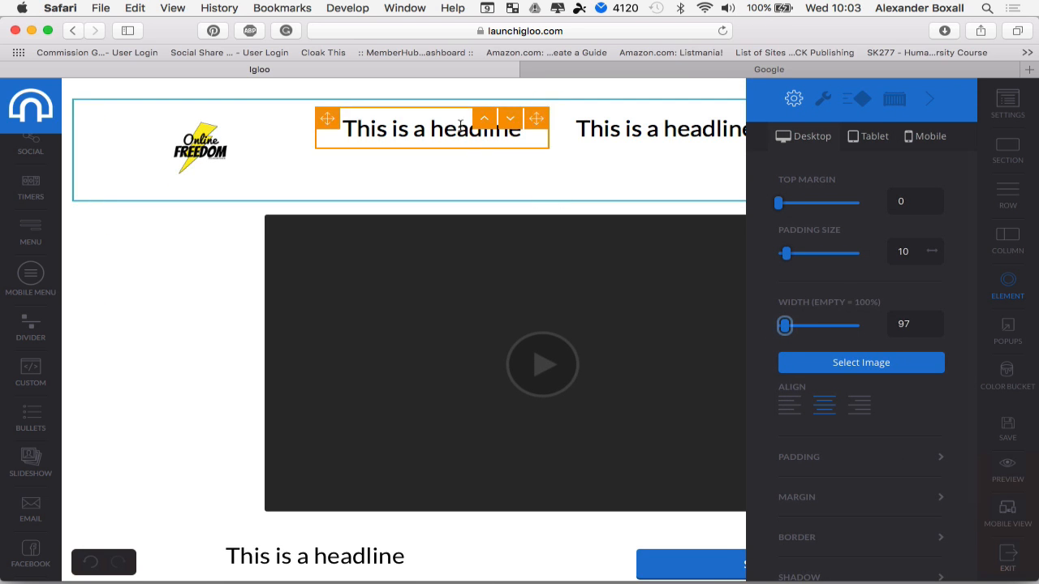
{"action": "left_click_drag", "start_coordinate": [345, 130], "coordinate": [517, 131]}
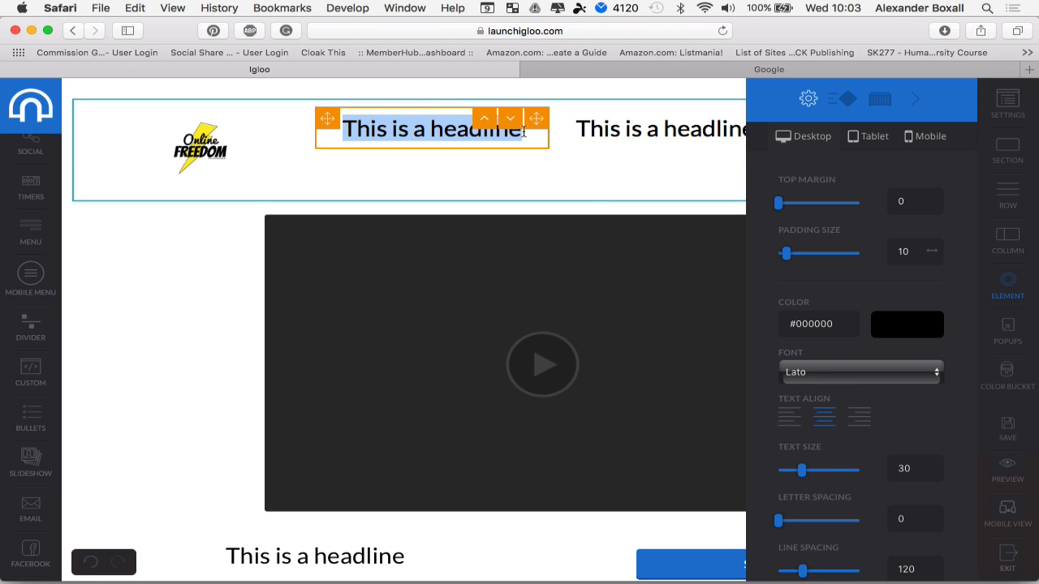
{"action": "type", "text": "Blog"}
{"action": "left_click", "coordinate": [634, 126]}
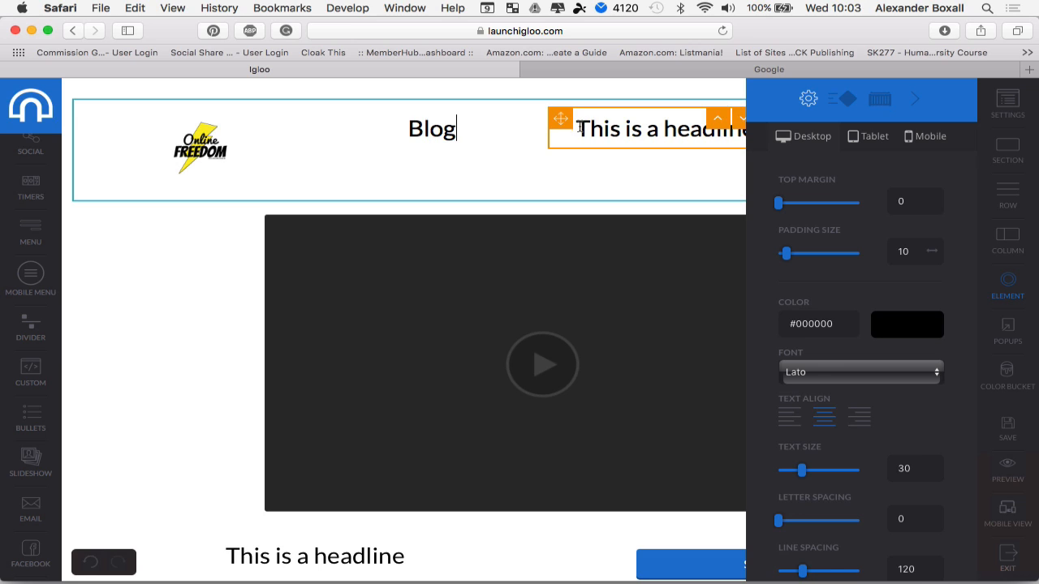
{"action": "left_click_drag", "start_coordinate": [574, 128], "coordinate": [757, 126]}
{"action": "type", "text": "Buy"}
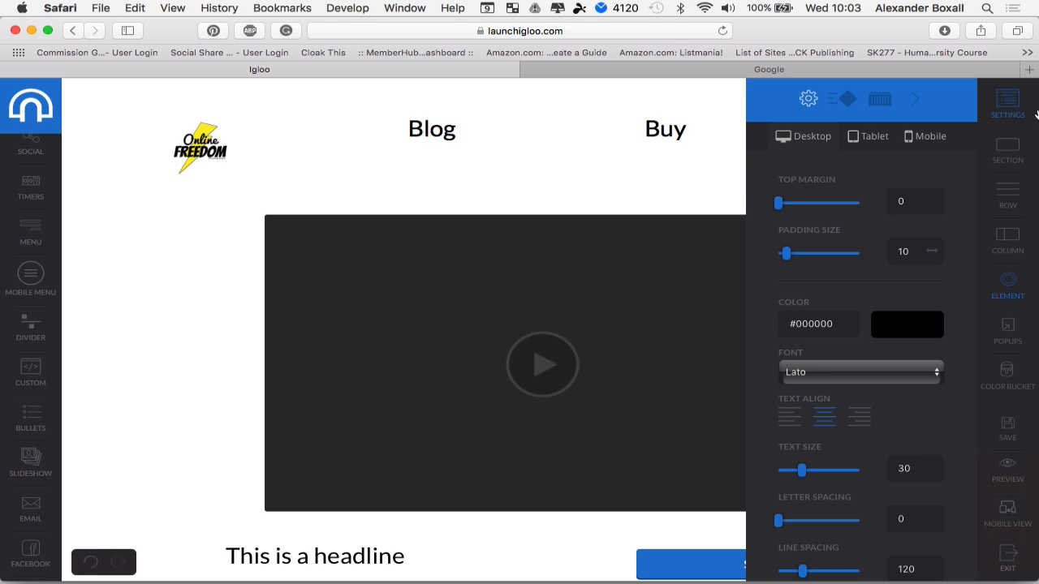
{"action": "left_click", "coordinate": [916, 99]}
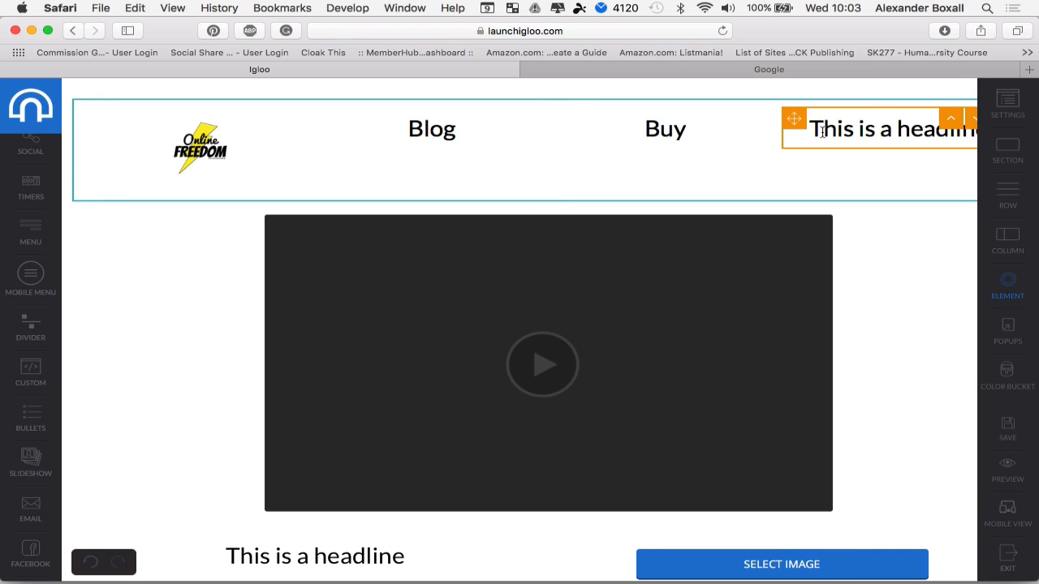
{"action": "left_click_drag", "start_coordinate": [813, 129], "coordinate": [974, 129]}
{"action": "type", "text": "A"}
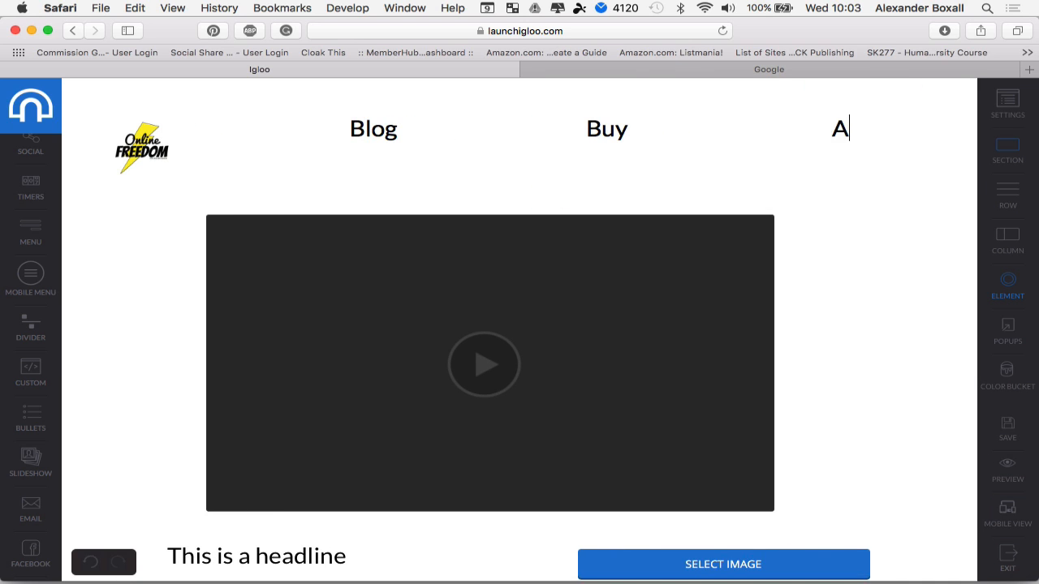
{"action": "type", "text": "bout Us"}
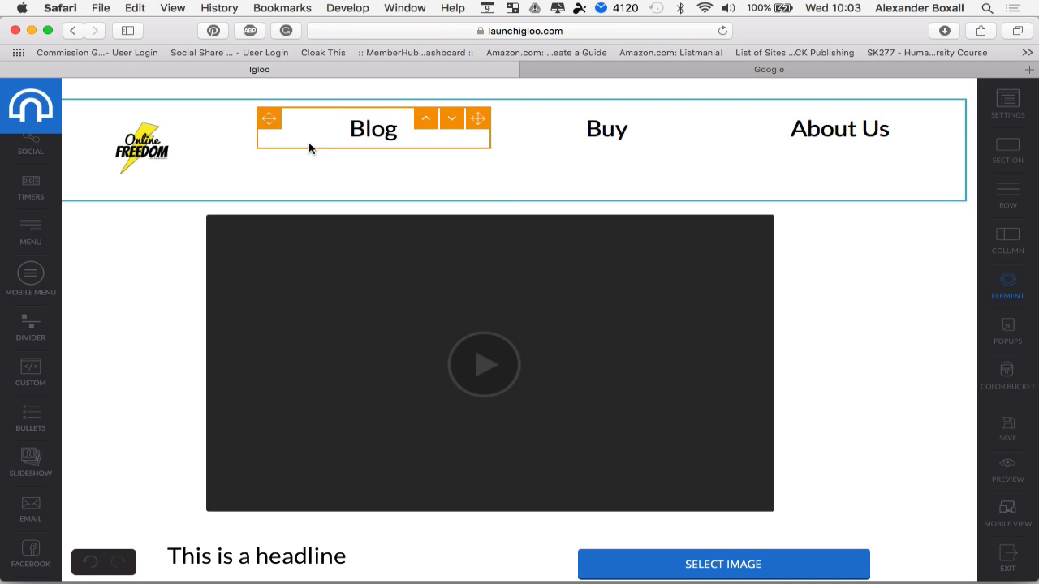
Increase the Blog headline's top margin so the text sits level with the middle of the logo.
{"action": "left_click", "coordinate": [367, 122]}
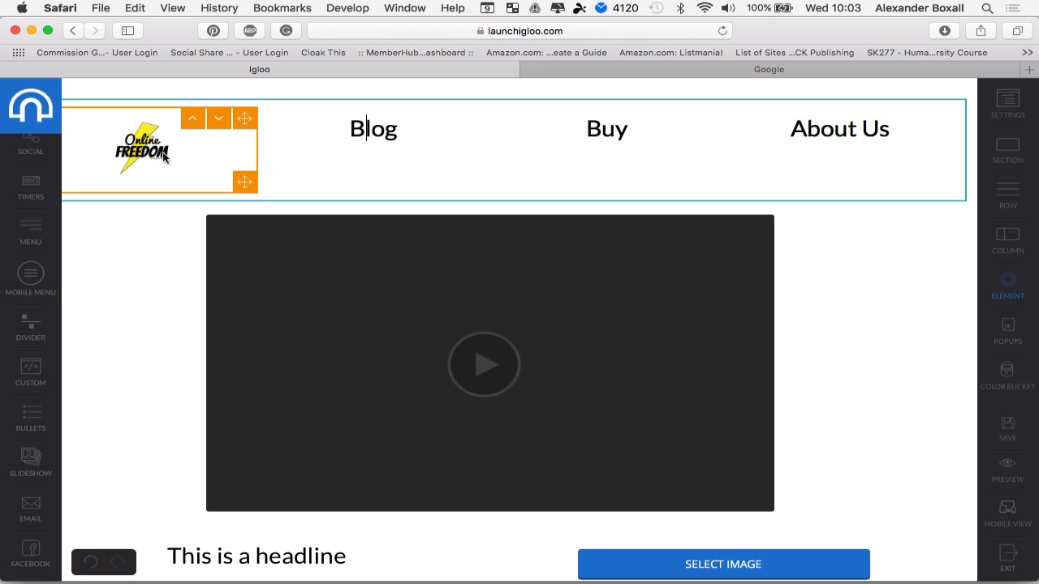
{"action": "left_click", "coordinate": [324, 132]}
{"action": "left_click", "coordinate": [341, 153]}
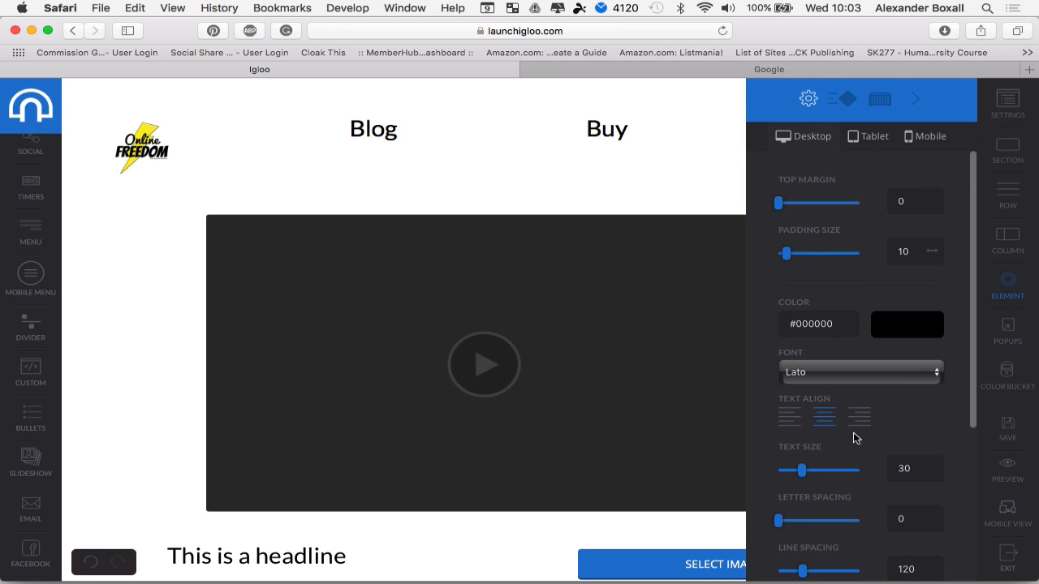
{"action": "scroll", "coordinate": [853, 438], "scroll_direction": "down", "scroll_amount": 5}
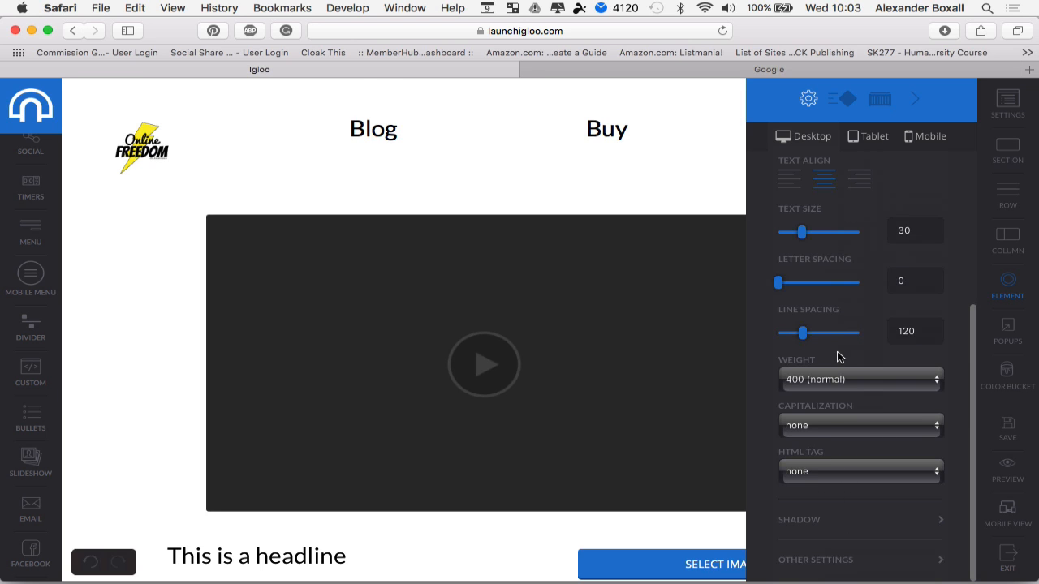
{"action": "scroll", "coordinate": [840, 358], "scroll_direction": "up", "scroll_amount": 5}
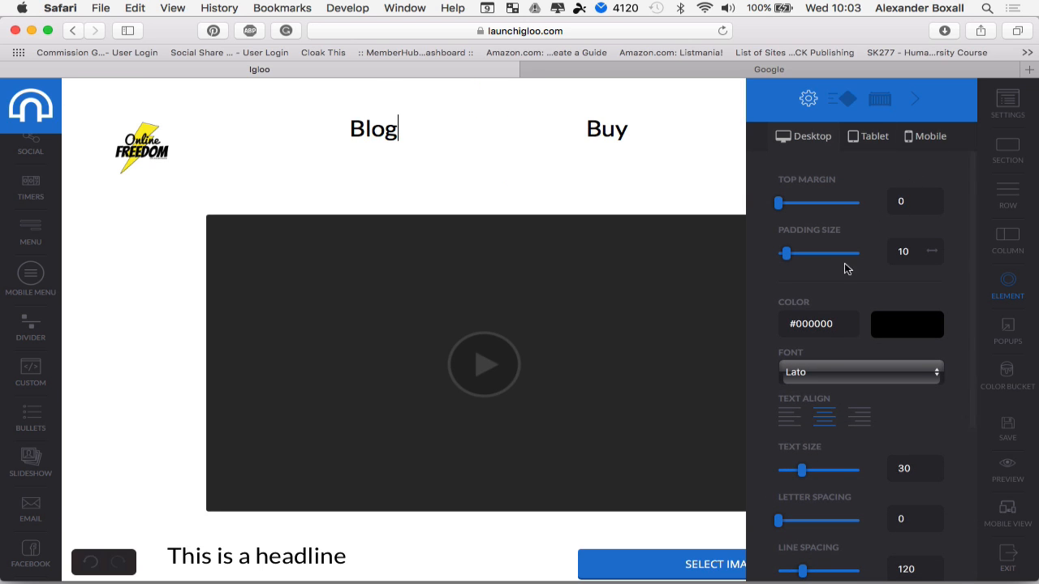
{"action": "scroll", "coordinate": [820, 243], "scroll_direction": "down", "scroll_amount": 2}
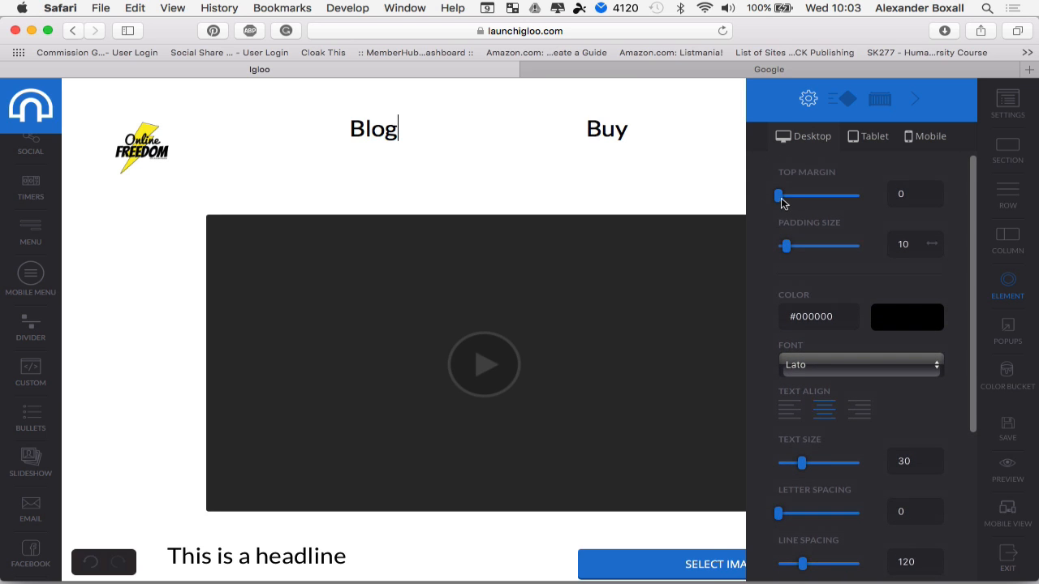
{"action": "left_click_drag", "start_coordinate": [781, 198], "coordinate": [788, 199]}
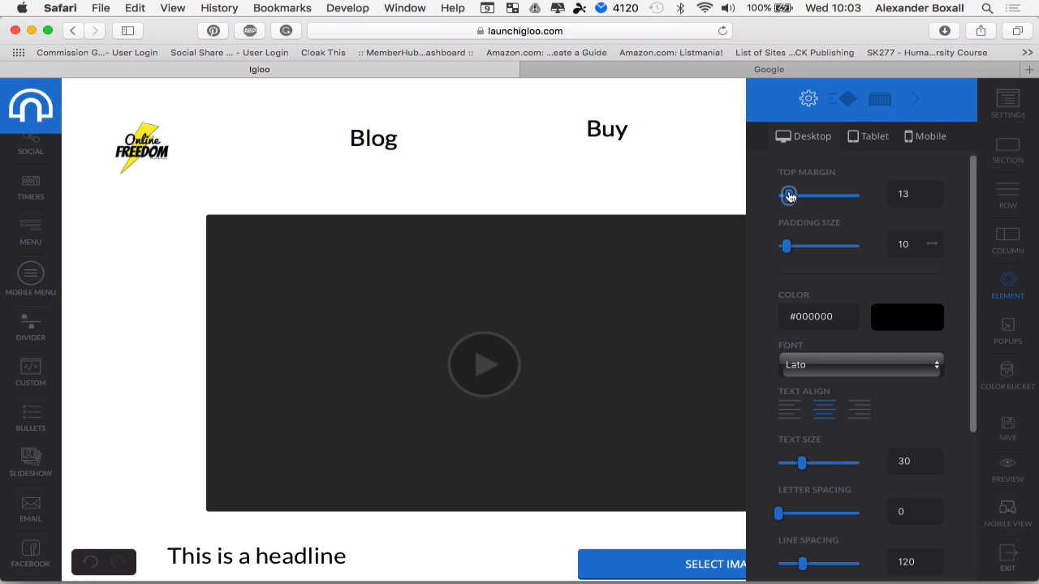
{"action": "left_click_drag", "start_coordinate": [789, 195], "coordinate": [777, 195]}
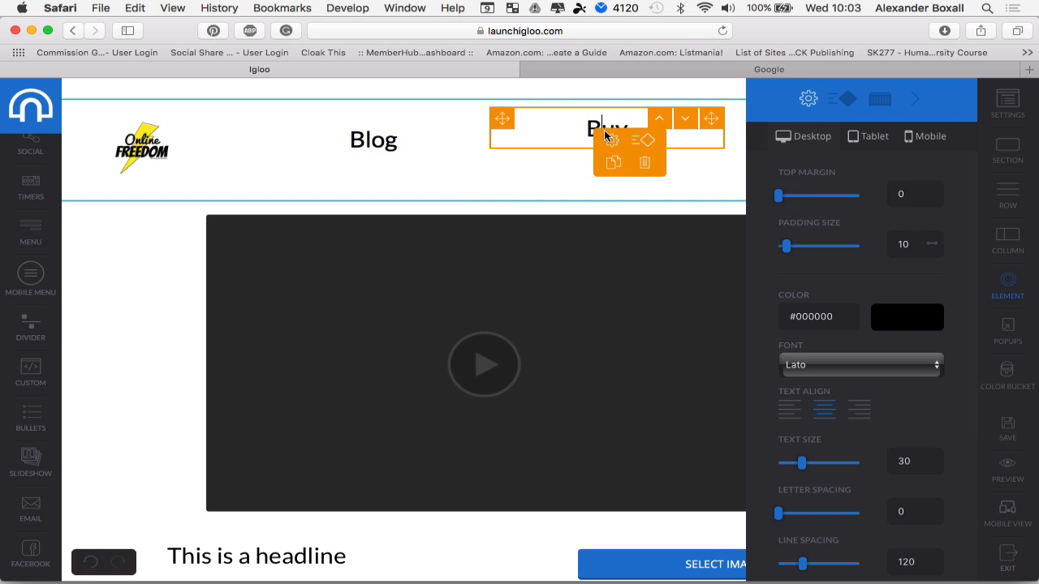
Set the top margin of both the Buy and the About Us headlines to 16.
{"action": "double_click", "coordinate": [918, 199]}
{"action": "type", "text": "16"}
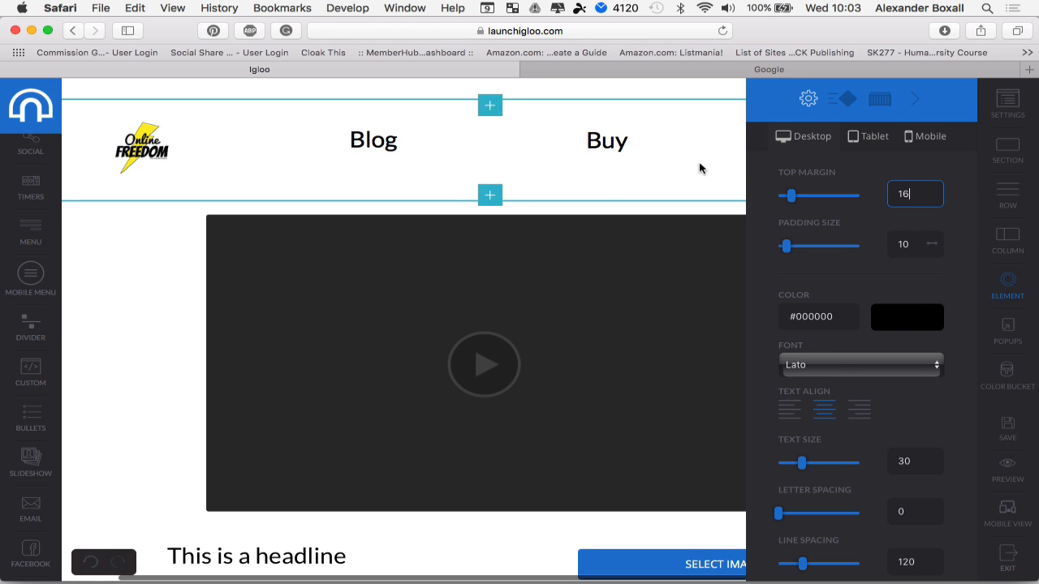
{"action": "left_click", "coordinate": [915, 99]}
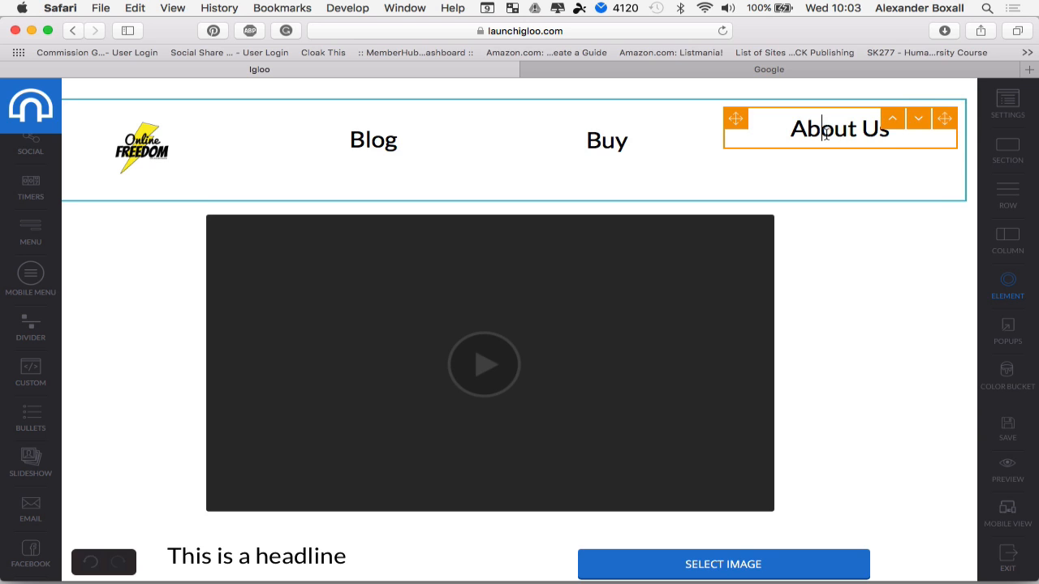
{"action": "left_click", "coordinate": [847, 153]}
{"action": "left_click", "coordinate": [908, 196]}
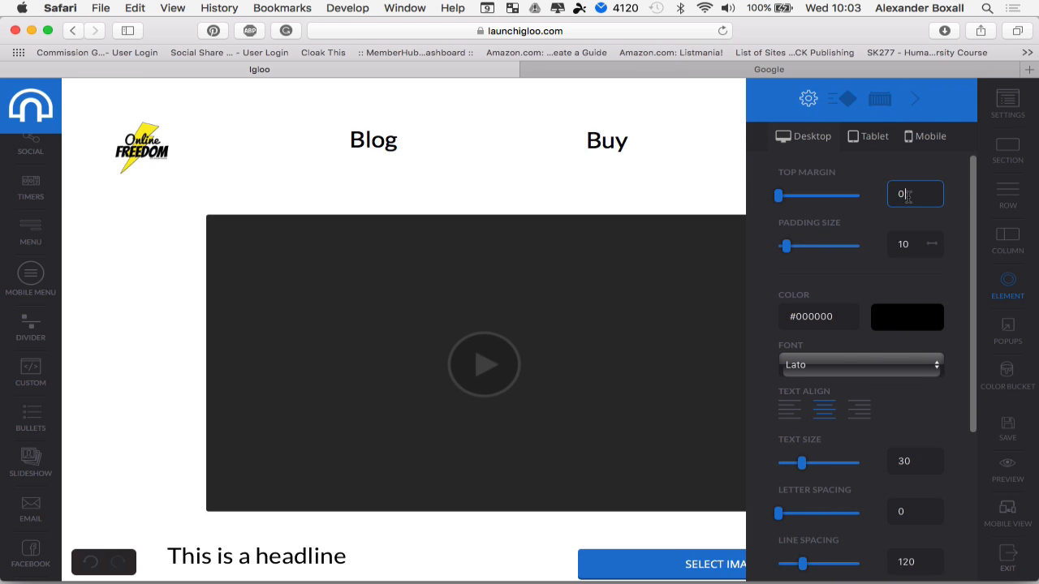
{"action": "type", "text": "16"}
{"action": "left_click", "coordinate": [915, 99]}
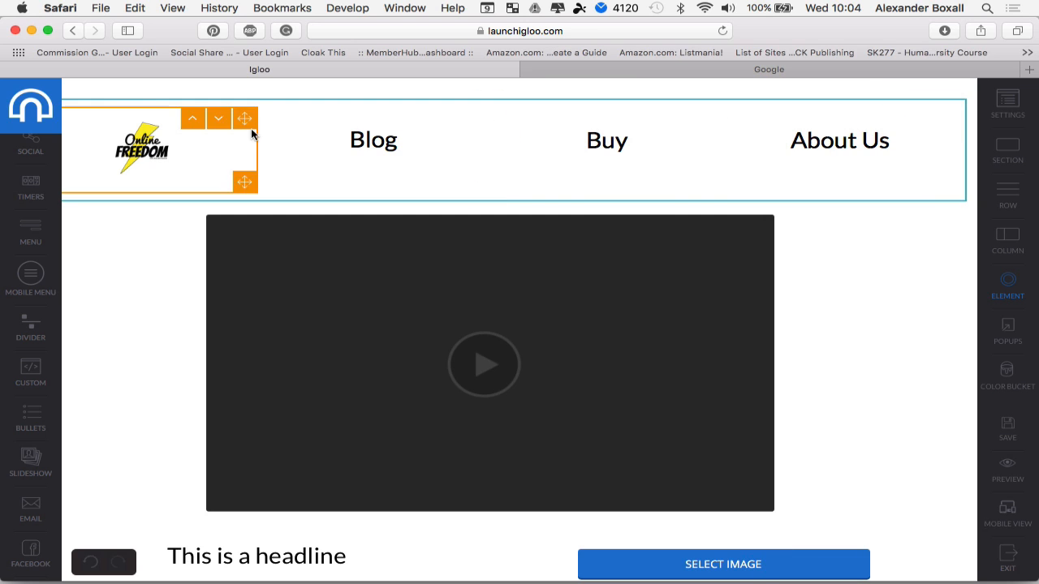
{"action": "left_click", "coordinate": [165, 143]}
{"action": "left_click", "coordinate": [178, 154]}
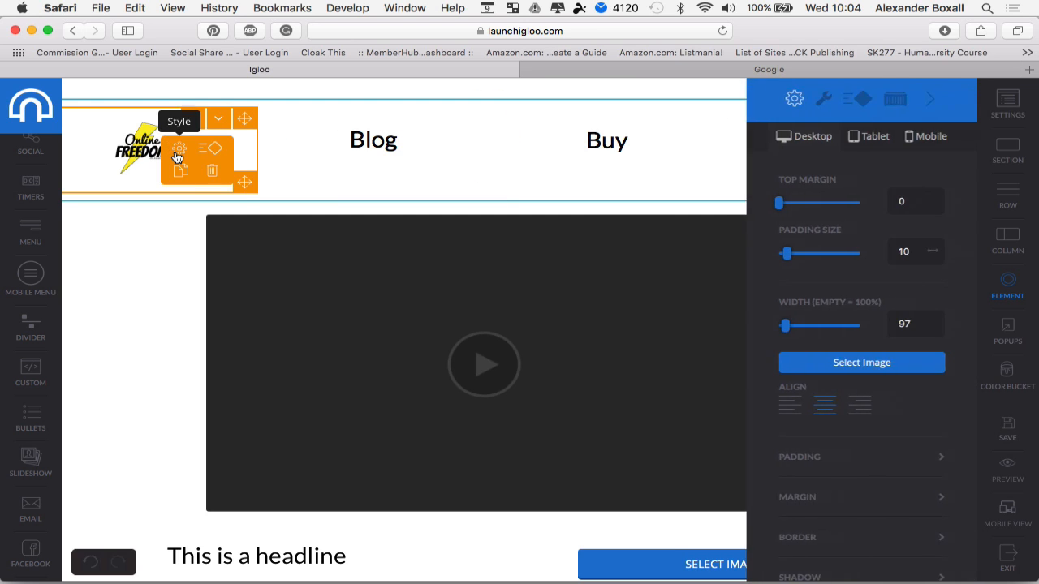
{"action": "left_click", "coordinate": [822, 99]}
{"action": "left_click", "coordinate": [804, 159]}
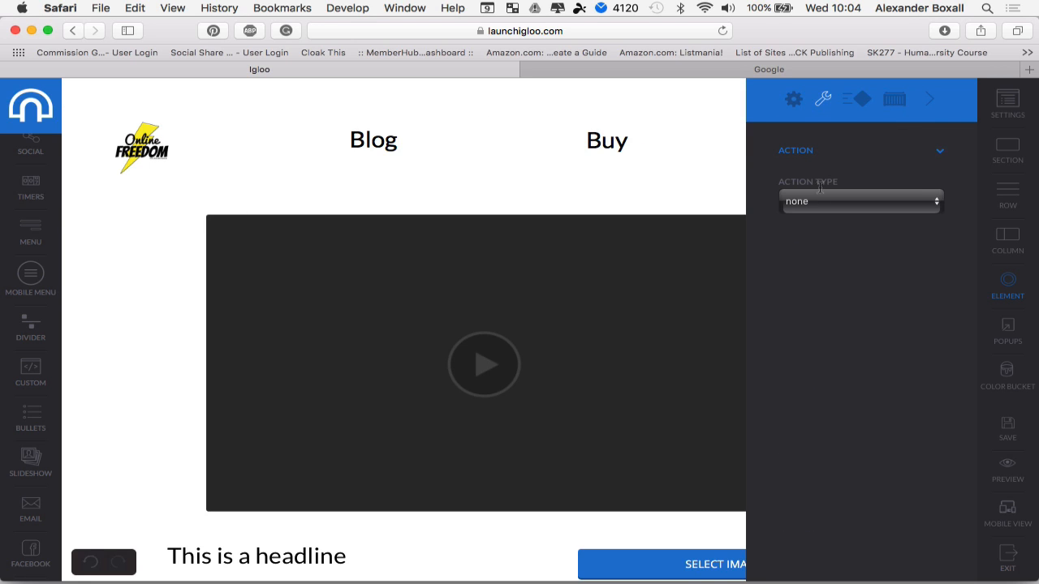
{"action": "left_click", "coordinate": [821, 202]}
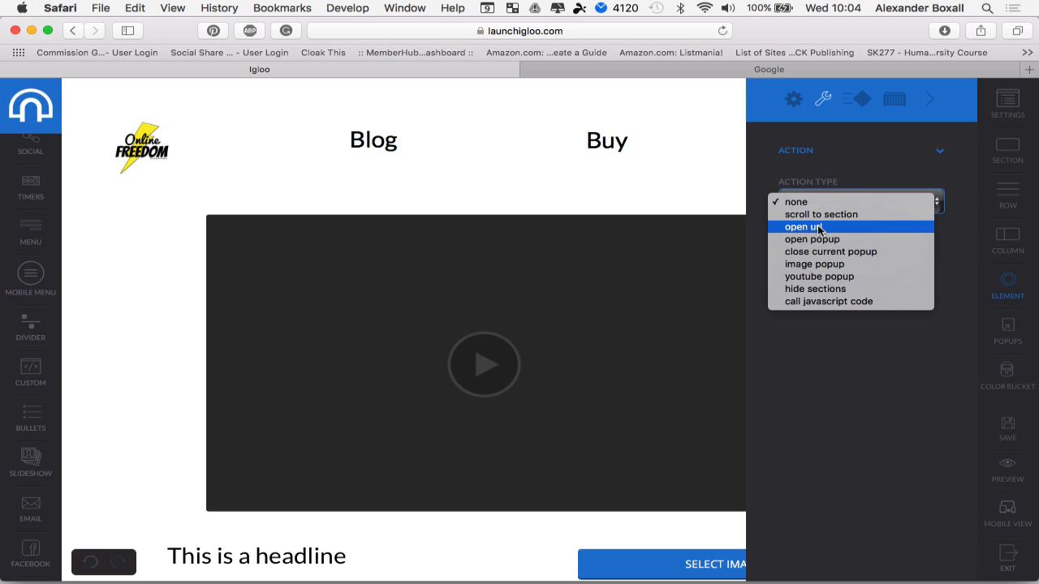
{"action": "left_click", "coordinate": [817, 228]}
{"action": "left_click", "coordinate": [813, 250]}
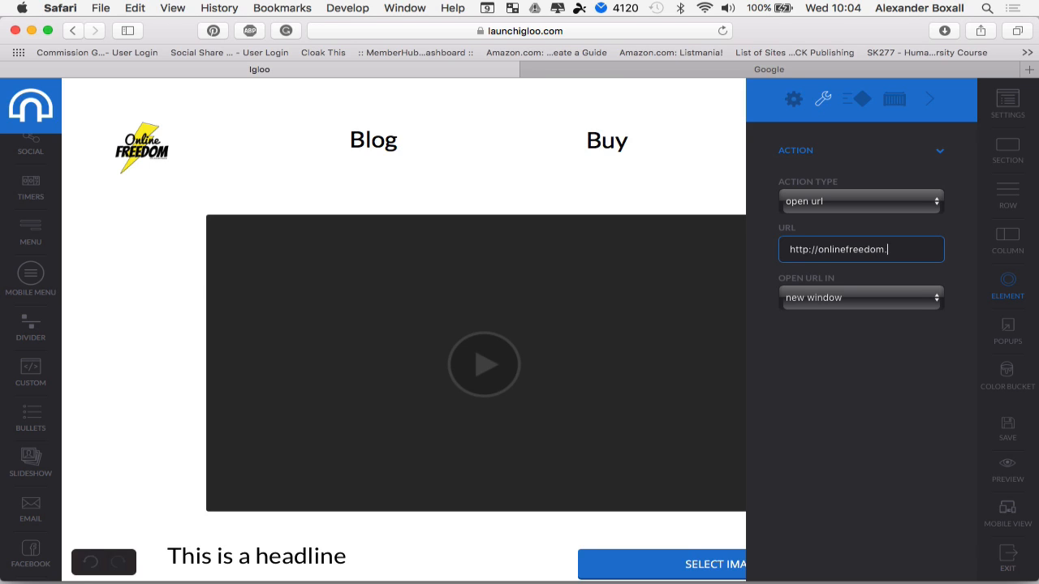
{"action": "type", "text": "ss"}
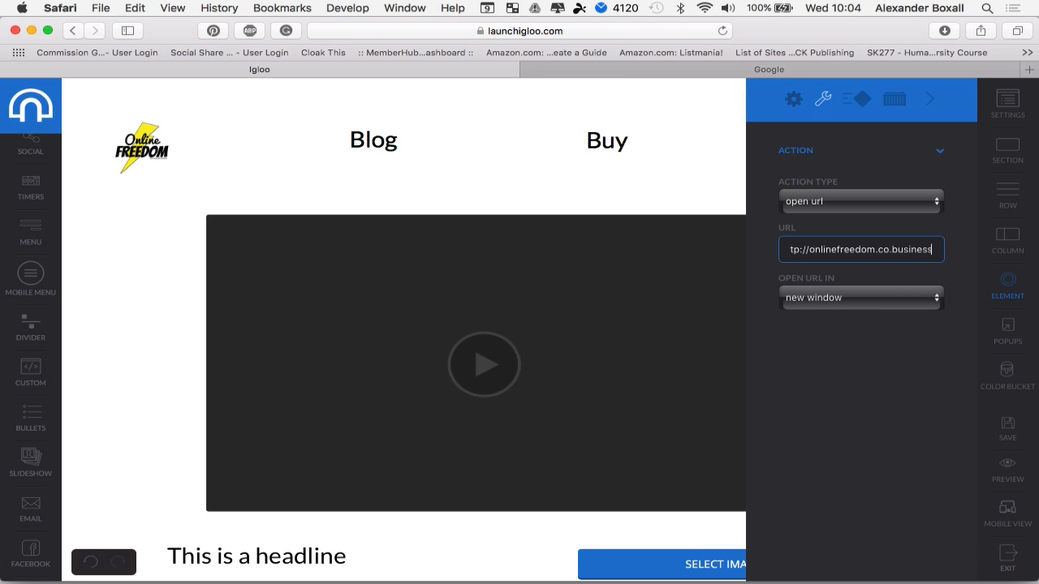
{"action": "left_click", "coordinate": [865, 307]}
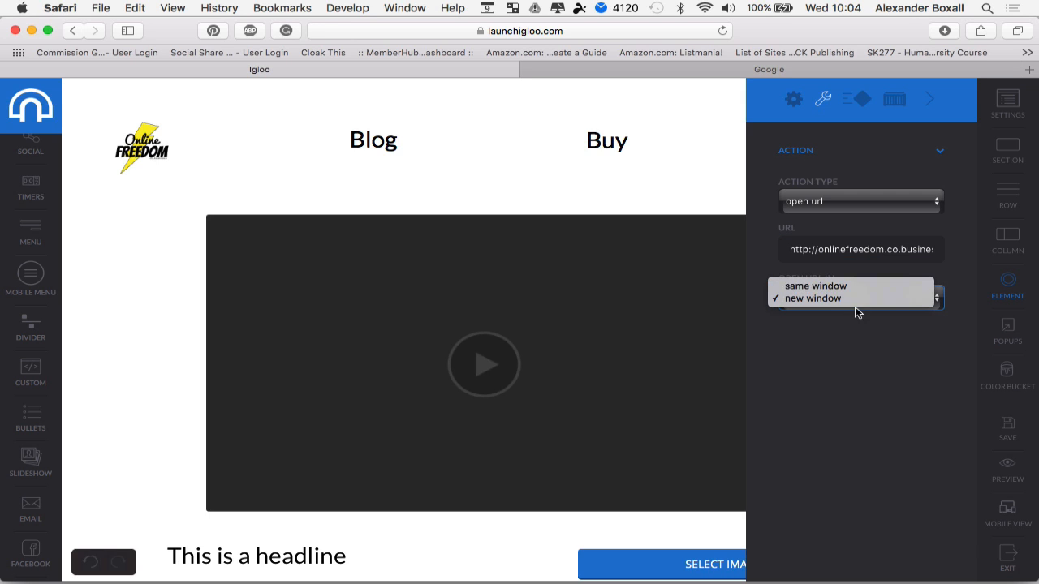
{"action": "left_click", "coordinate": [862, 407]}
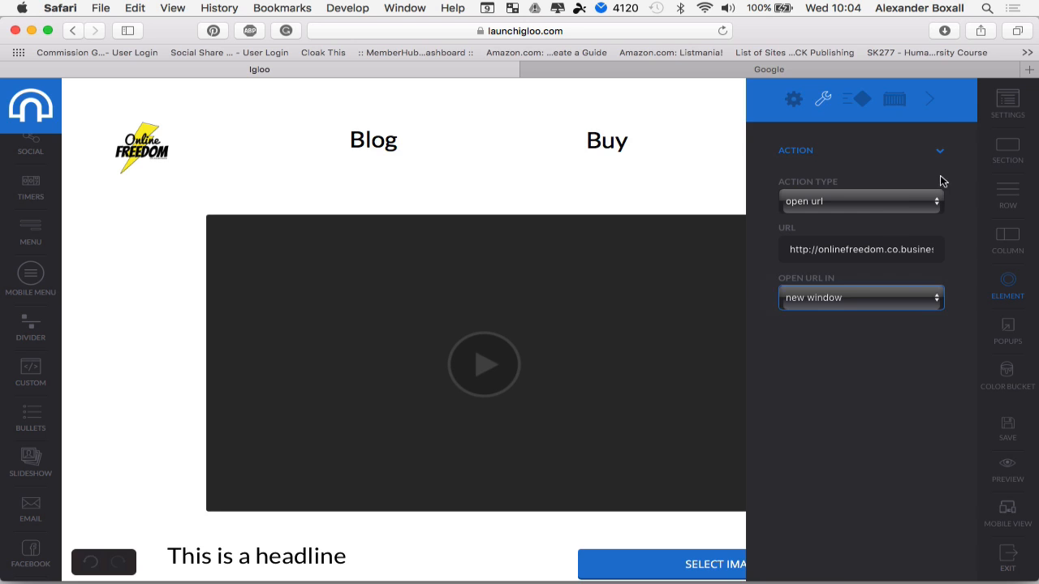
{"action": "left_click", "coordinate": [930, 98]}
{"action": "left_click", "coordinate": [1022, 444]}
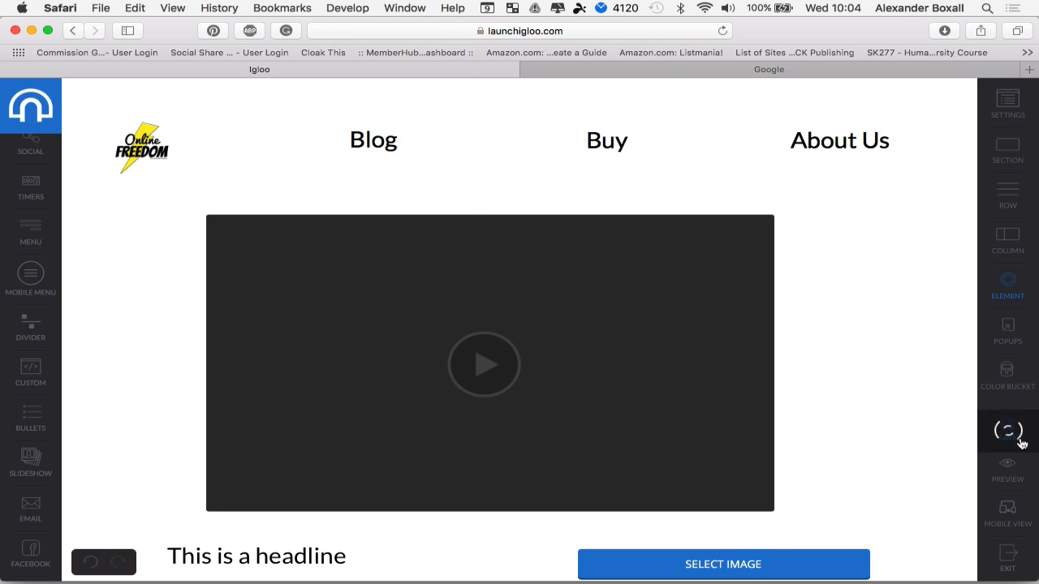
Look through the Blog headline's style settings for a link option.
{"action": "left_click", "coordinate": [397, 138]}
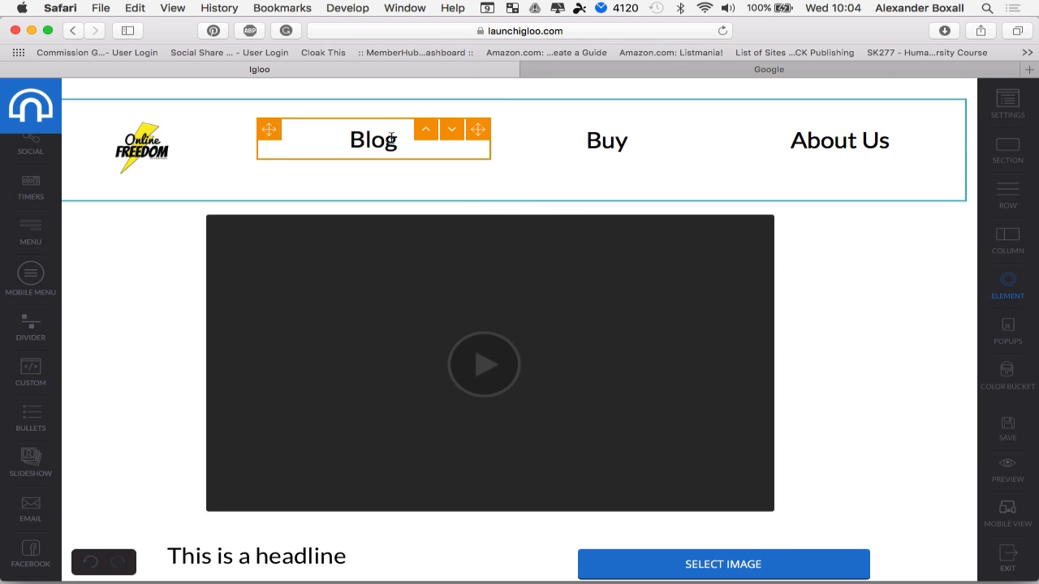
{"action": "left_click", "coordinate": [410, 143]}
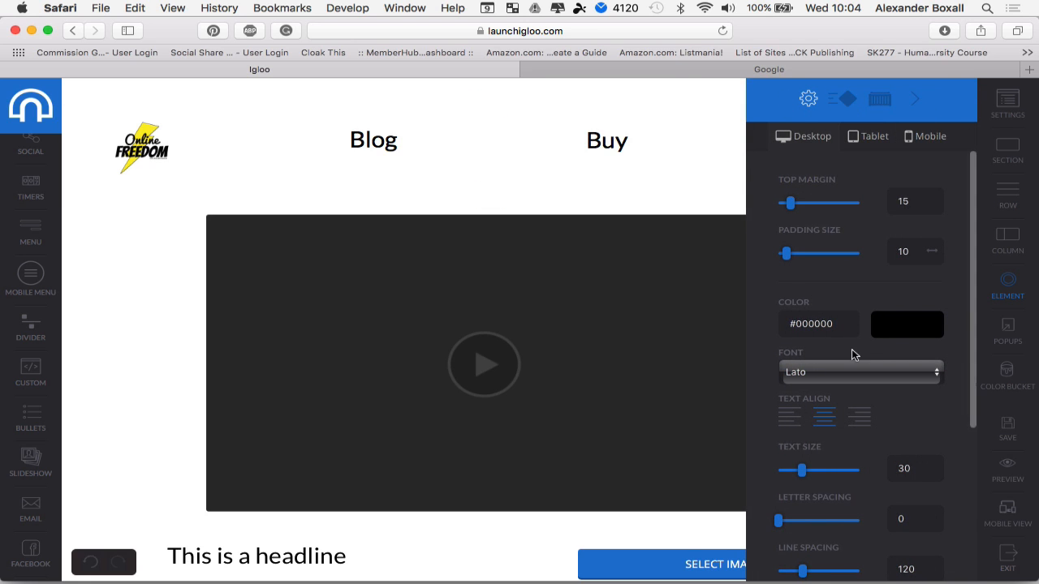
{"action": "scroll", "coordinate": [851, 352], "scroll_direction": "down", "scroll_amount": 5}
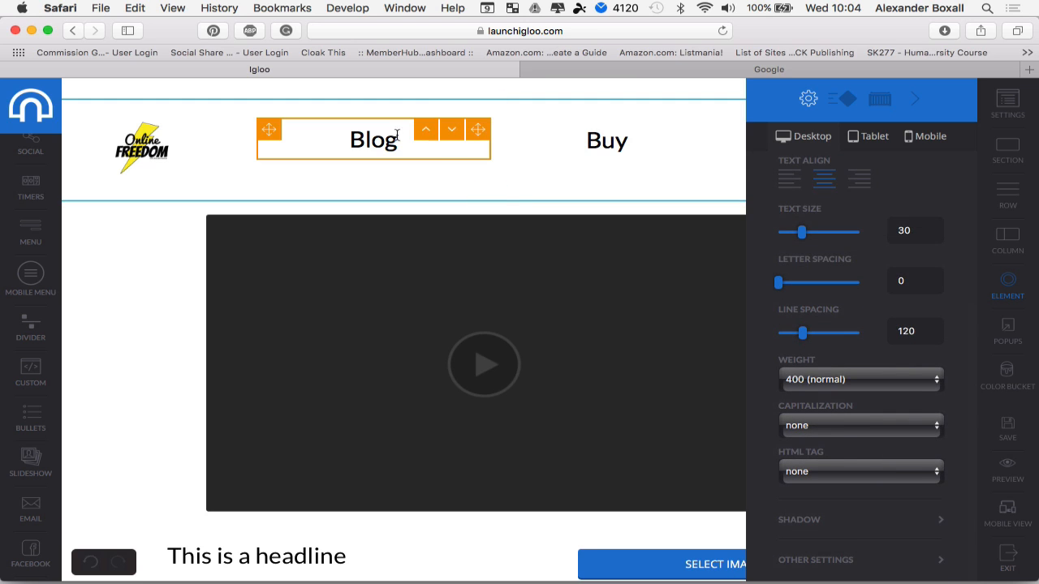
{"action": "left_click", "coordinate": [369, 140]}
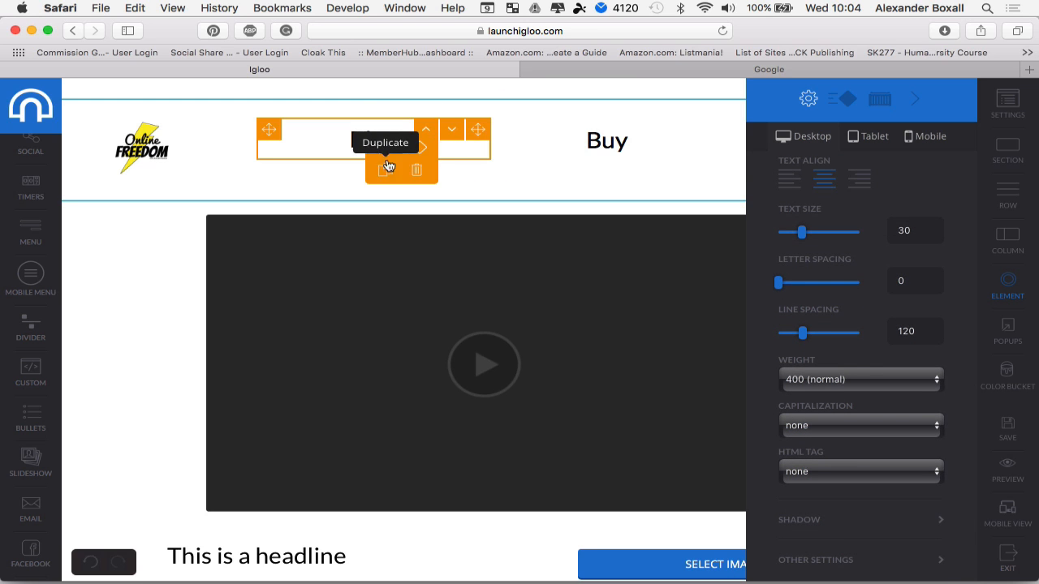
{"action": "left_click", "coordinate": [388, 168]}
{"action": "left_click_drag", "start_coordinate": [351, 139], "coordinate": [398, 139]}
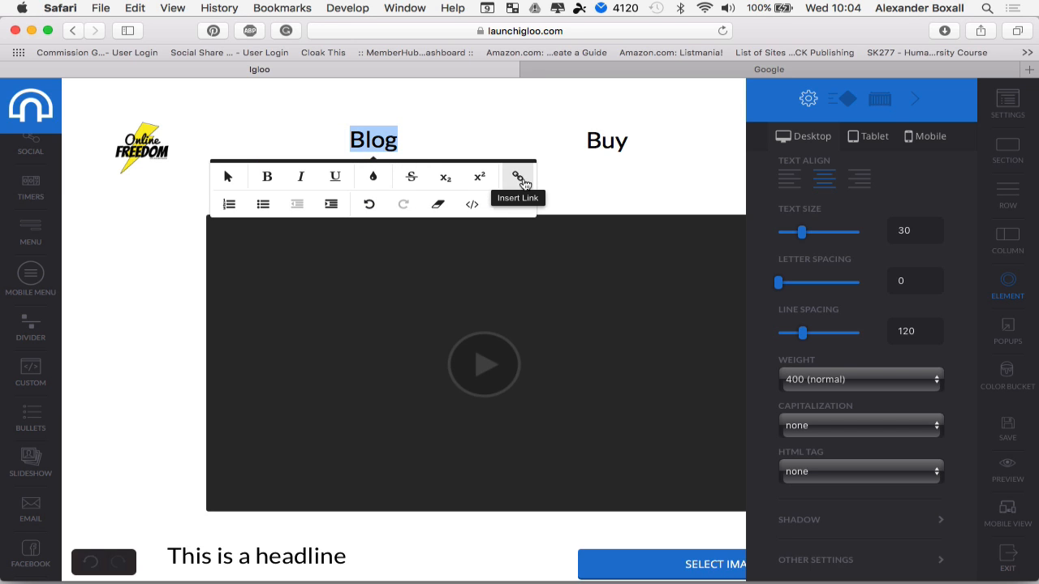
{"action": "left_click", "coordinate": [519, 178]}
{"action": "type", "text": "h"}
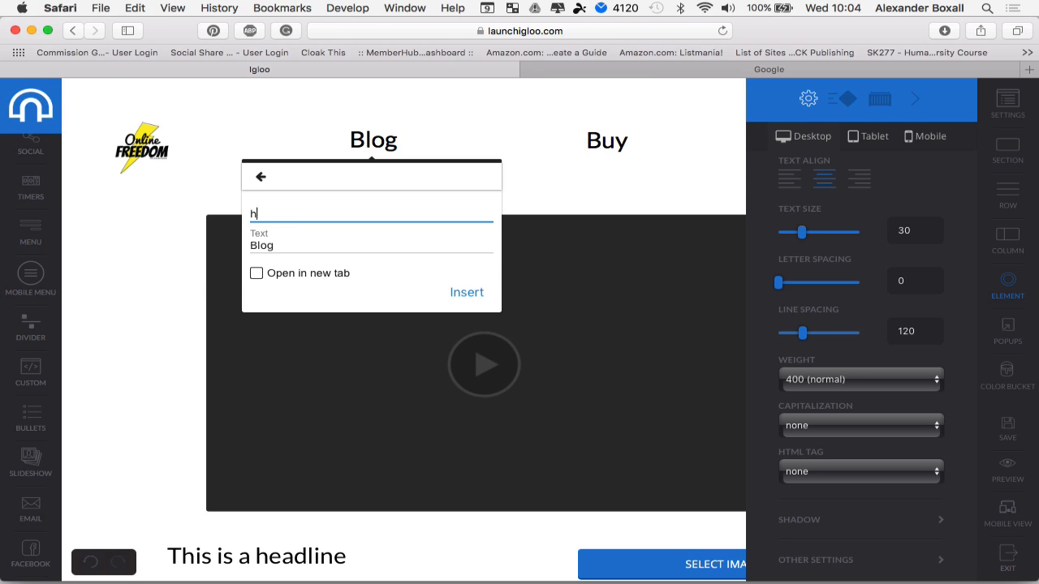
{"action": "type", "text": "tttp"}
{"action": "key", "text": "BackSpace"}
{"action": "key", "text": "BackSpace"}
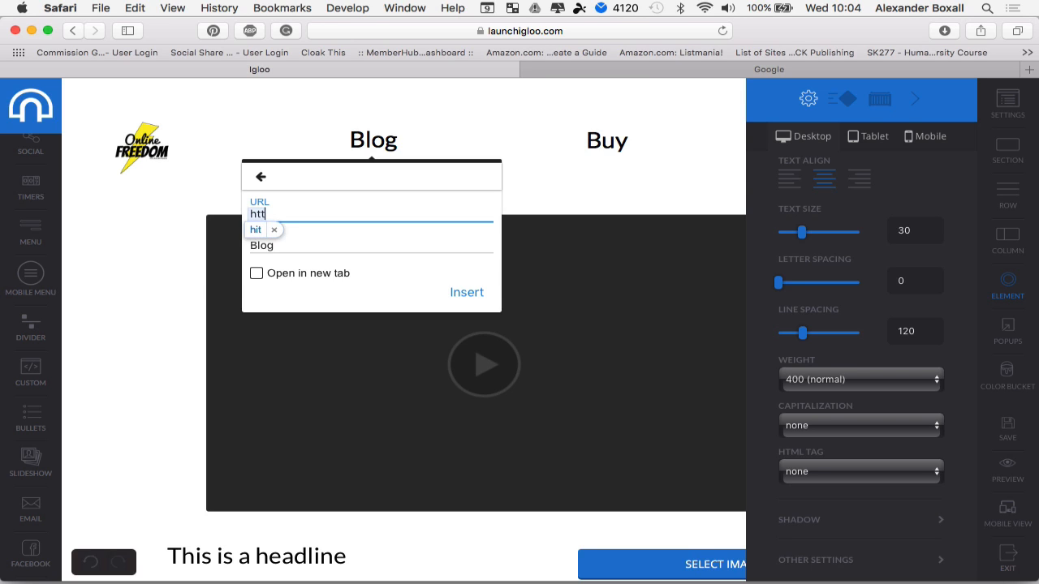
{"action": "type", "text": "p://online"}
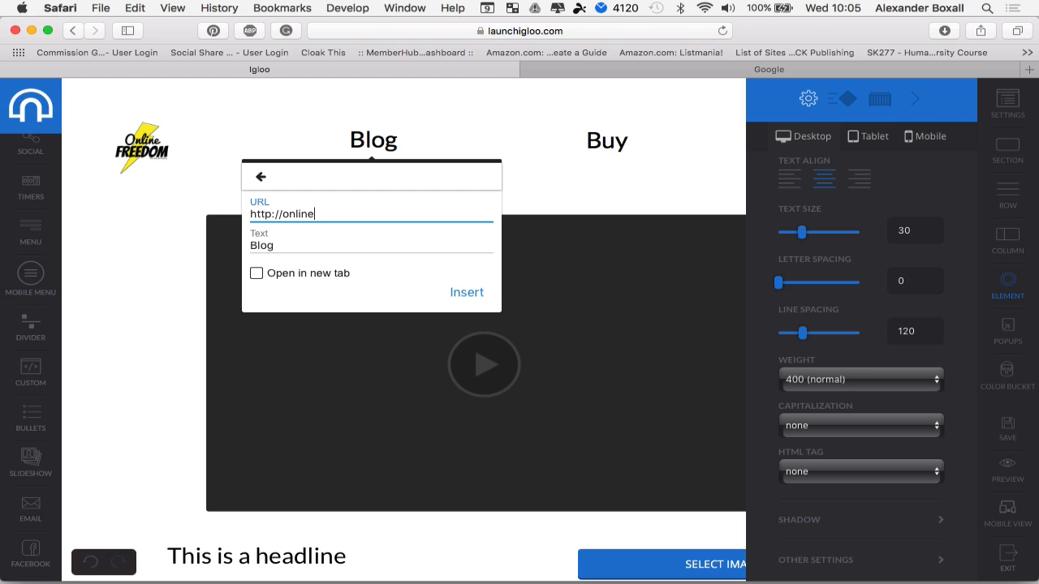
{"action": "type", "text": "freedom.co.business/"}
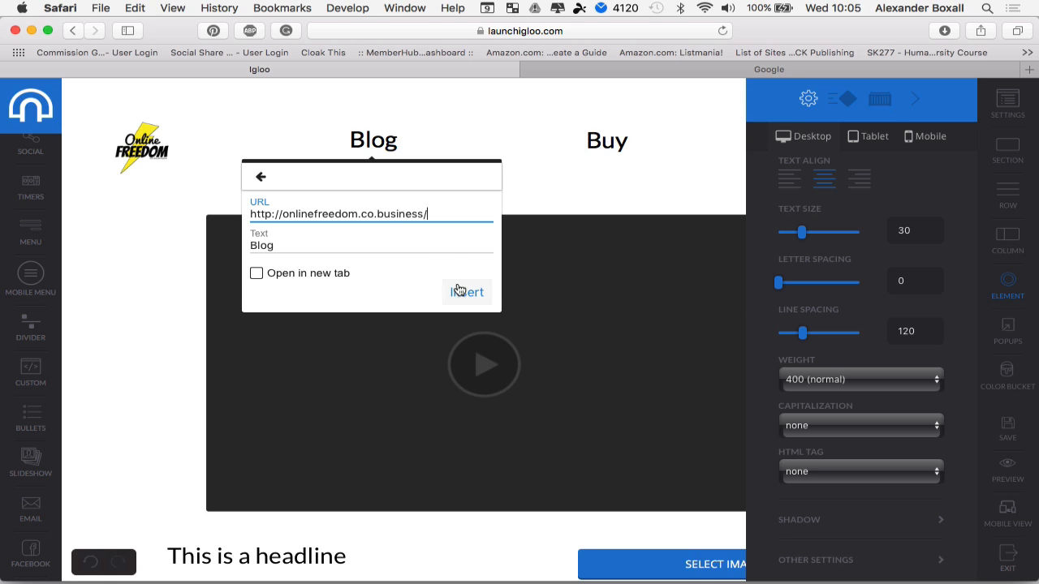
{"action": "left_click", "coordinate": [256, 273]}
{"action": "left_click", "coordinate": [464, 293]}
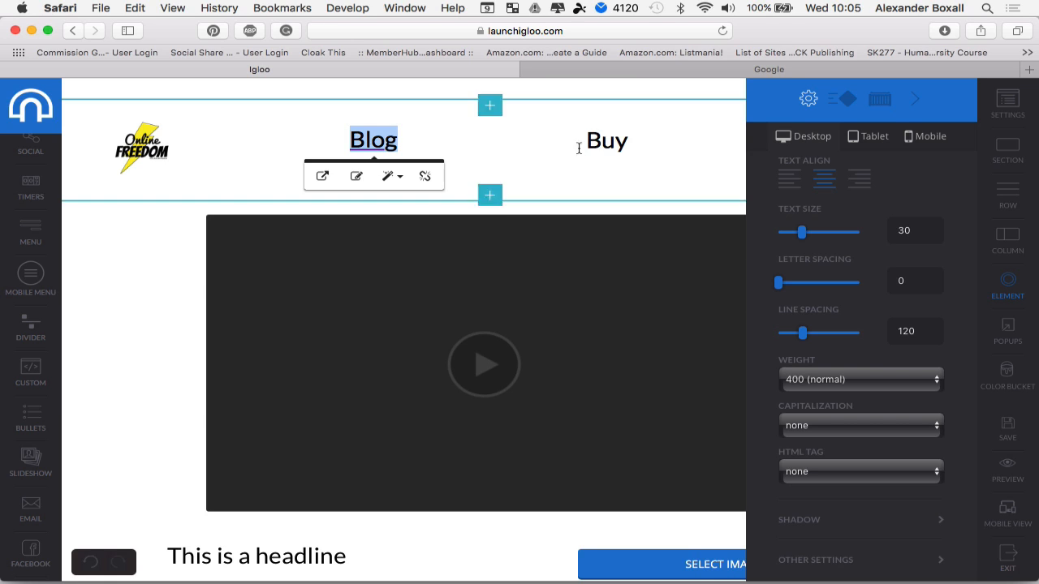
{"action": "left_click", "coordinate": [112, 284]}
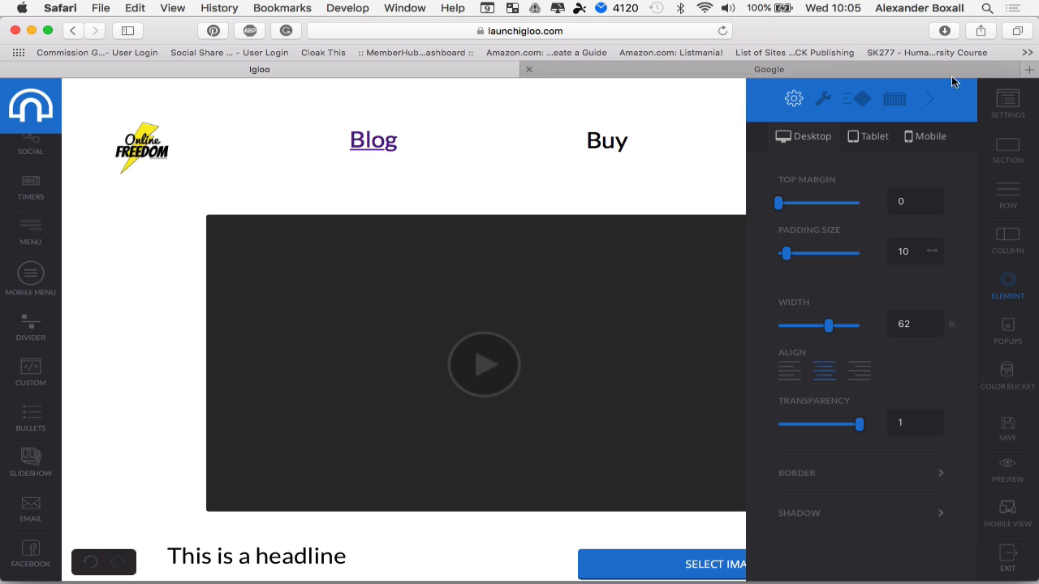
{"action": "left_click", "coordinate": [931, 102]}
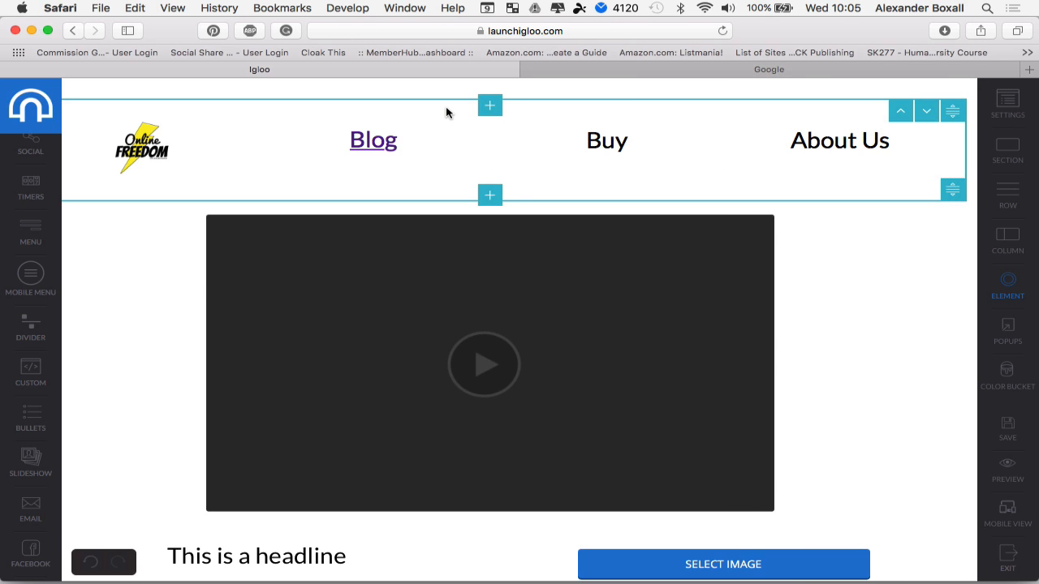
Set the background colour of the header row to black, #000000.
{"action": "left_click", "coordinate": [446, 109]}
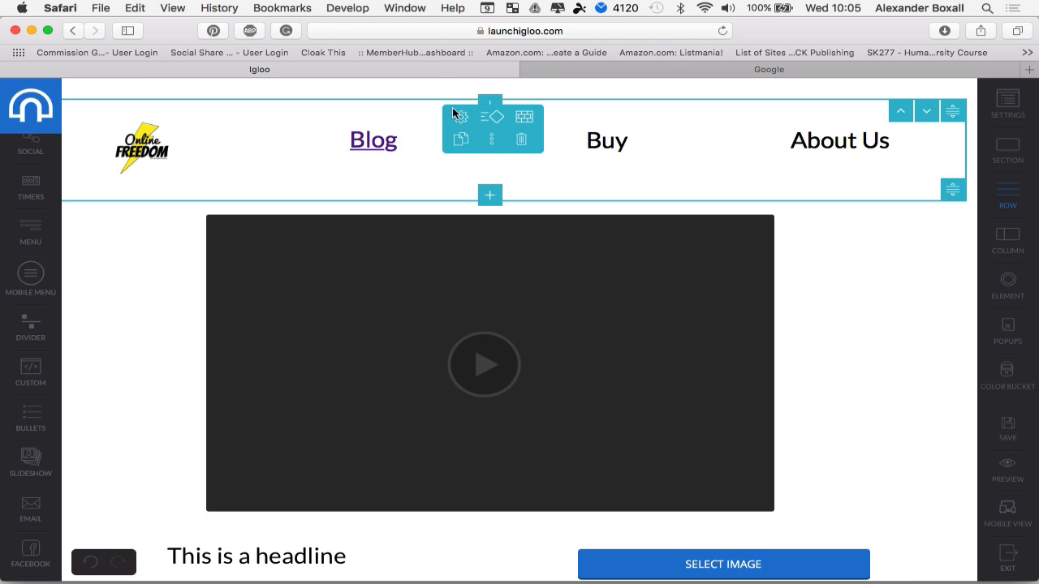
{"action": "left_click", "coordinate": [462, 119]}
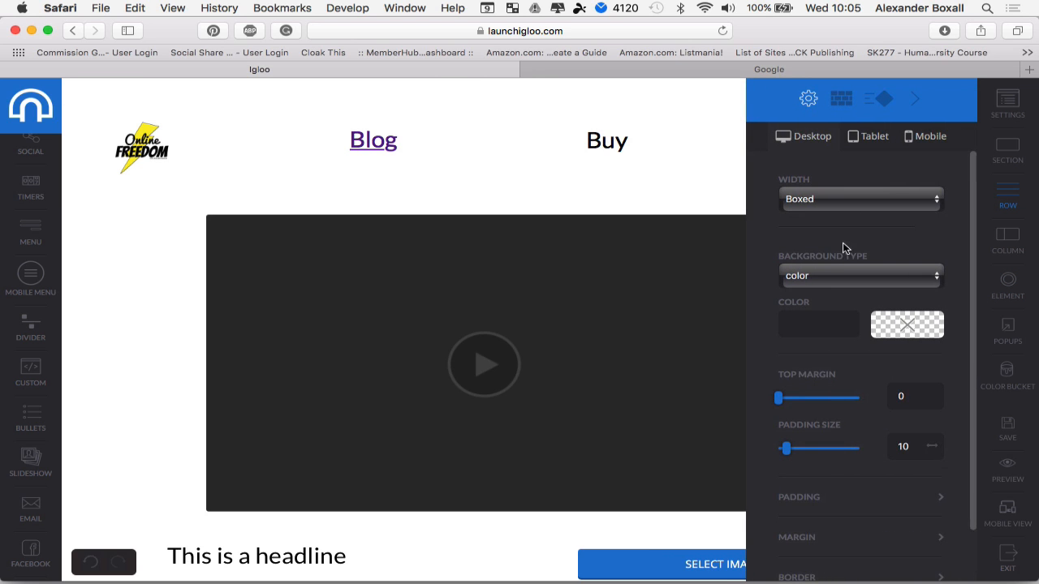
{"action": "left_click", "coordinate": [917, 328]}
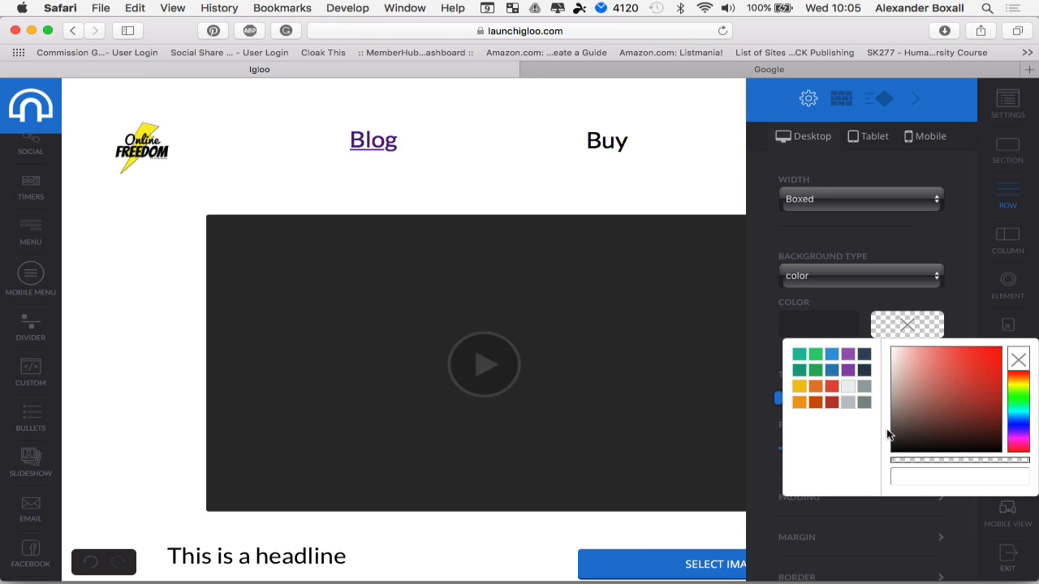
{"action": "left_click_drag", "start_coordinate": [895, 449], "coordinate": [892, 462]}
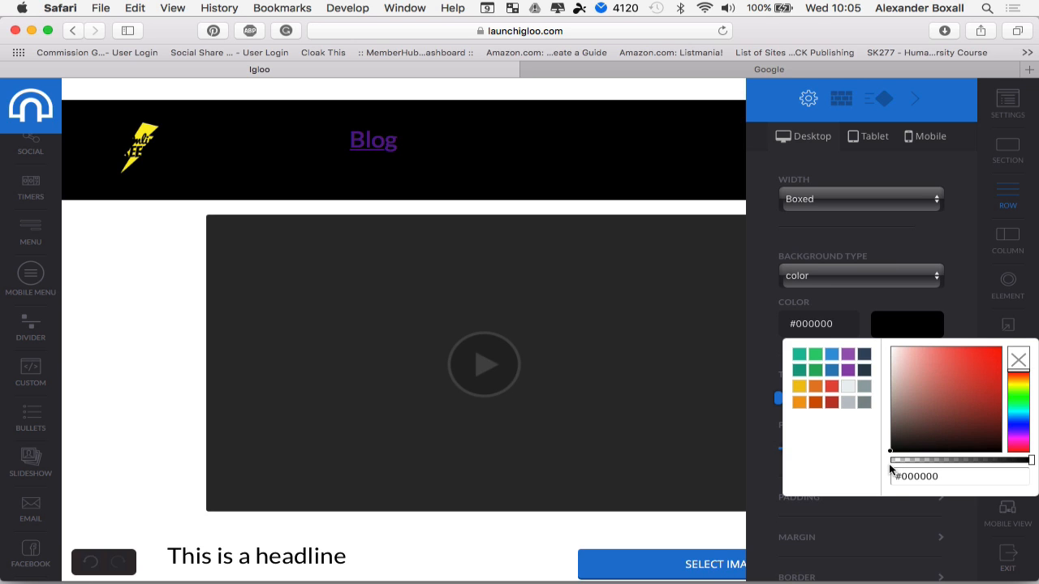
{"action": "left_click", "coordinate": [914, 99]}
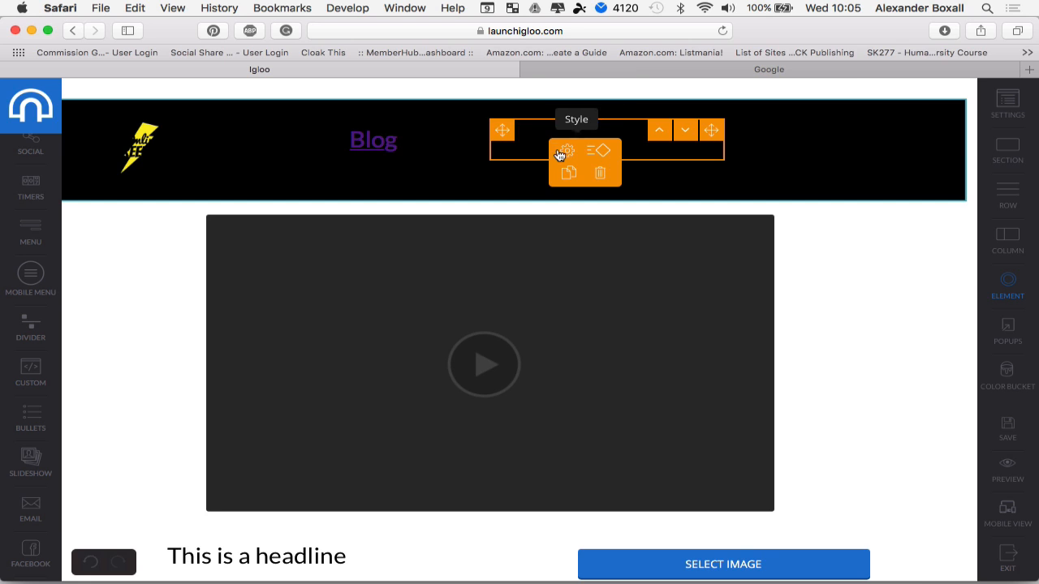
Set the text colour of the Buy and Blog headlines to light grey, #ecf0f1.
{"action": "left_click", "coordinate": [560, 155]}
{"action": "left_click", "coordinate": [914, 329]}
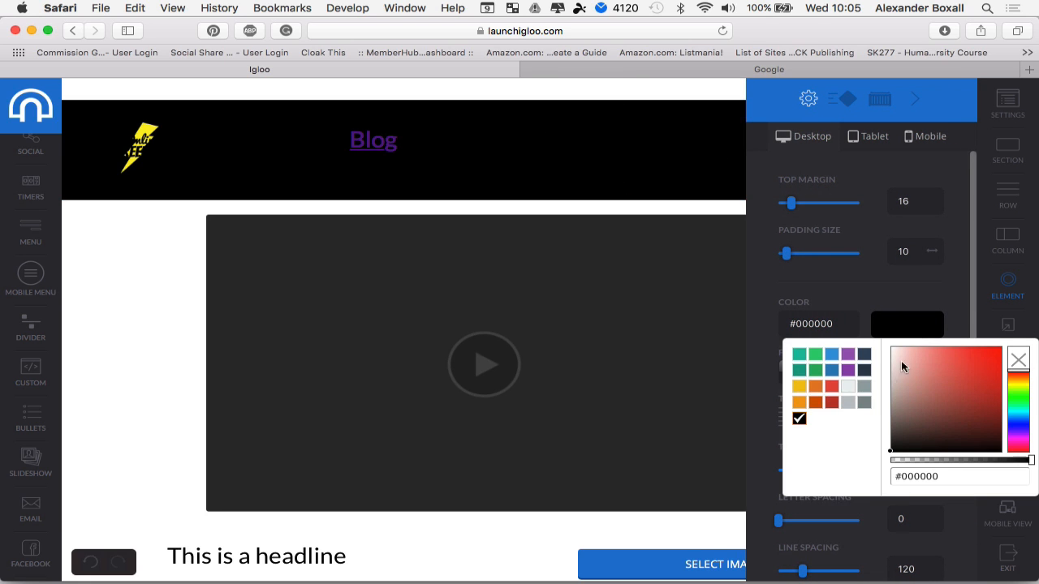
{"action": "left_click", "coordinate": [847, 388]}
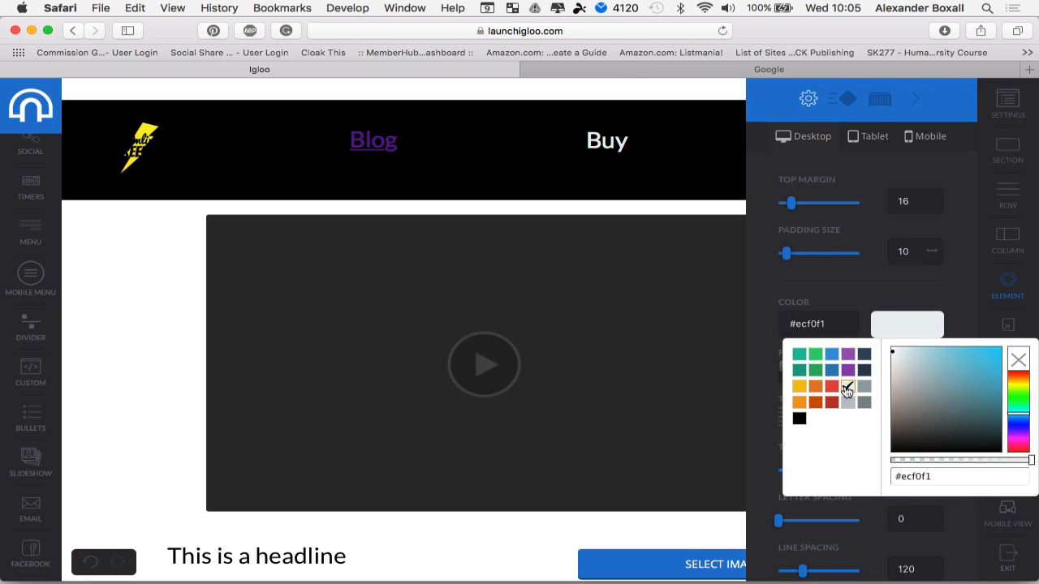
{"action": "left_click", "coordinate": [390, 138]}
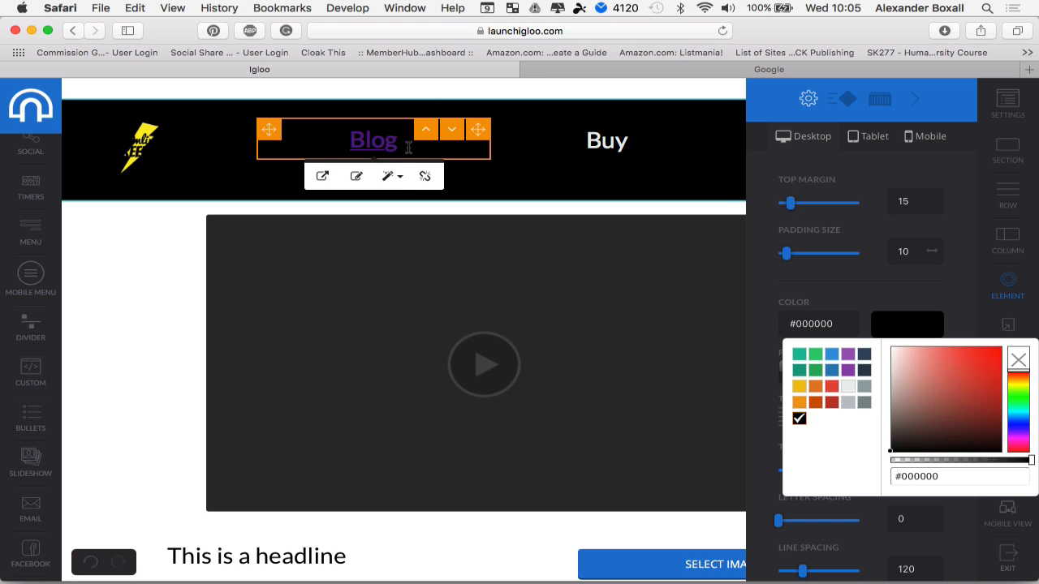
{"action": "left_click", "coordinate": [848, 388]}
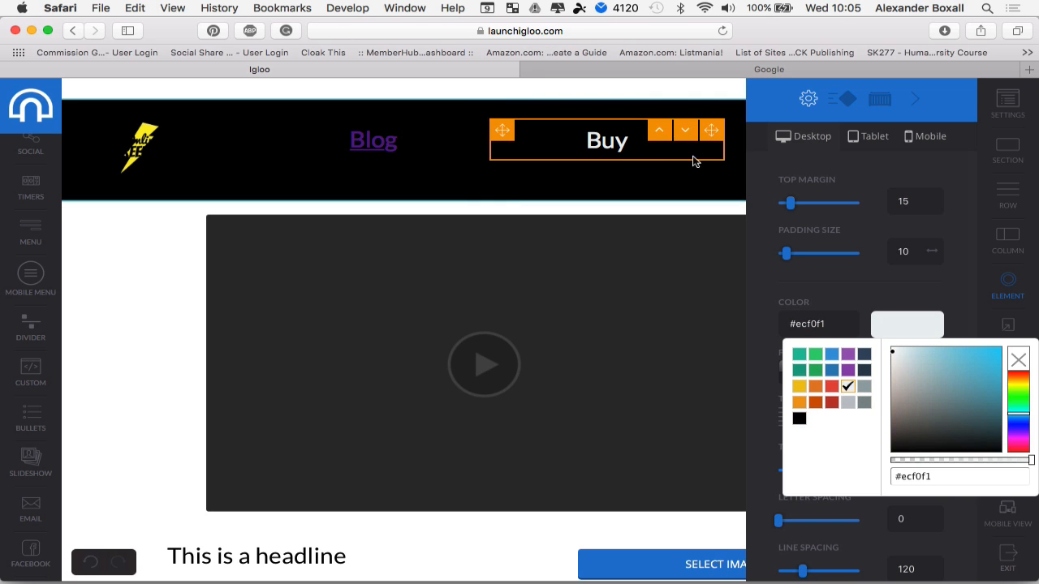
{"action": "left_click", "coordinate": [916, 99]}
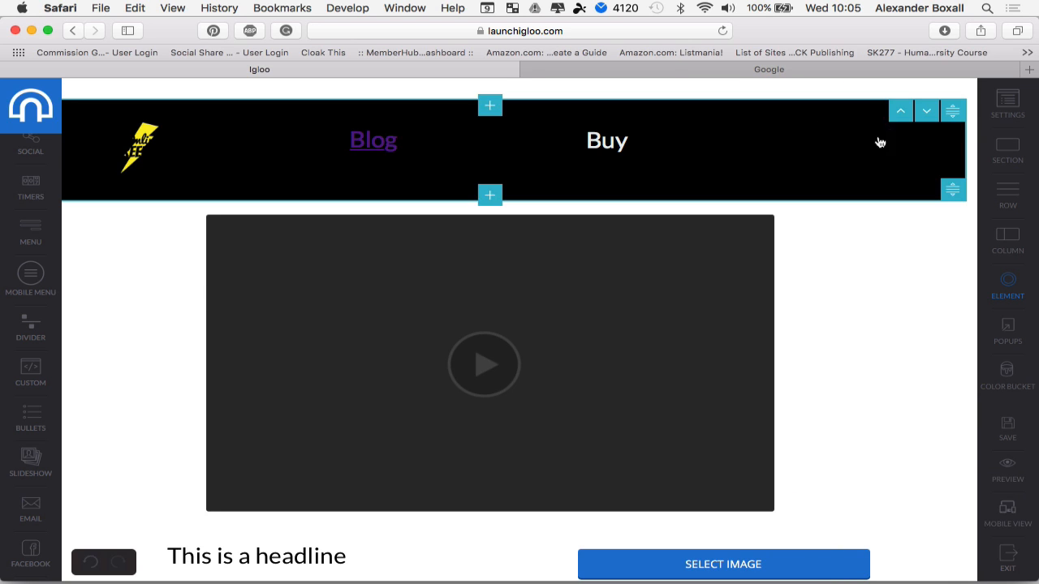
Set the About Us headline's text colour to light grey, #ecf0f1.
{"action": "left_click", "coordinate": [830, 142]}
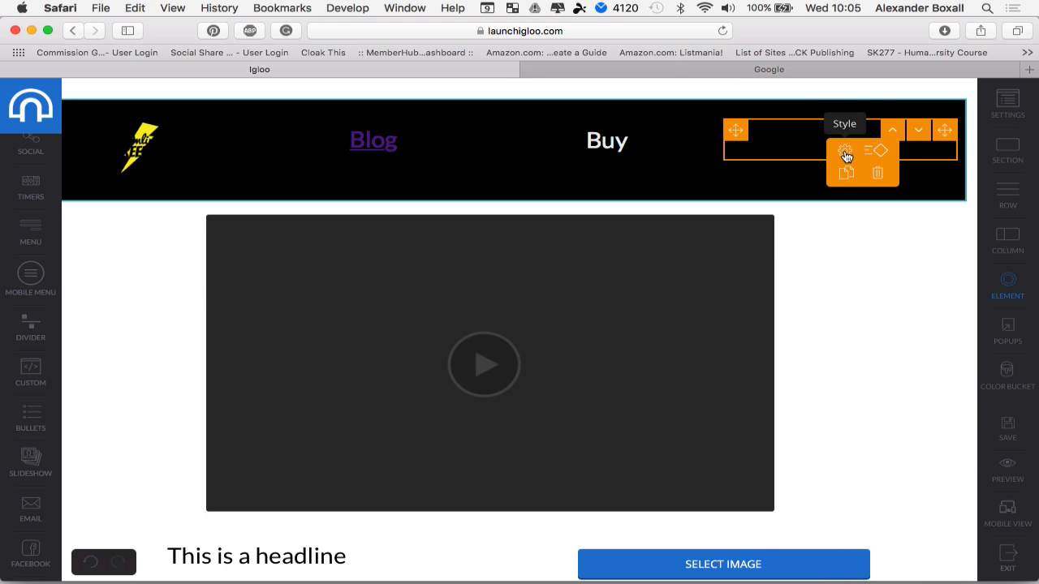
{"action": "left_click", "coordinate": [844, 155]}
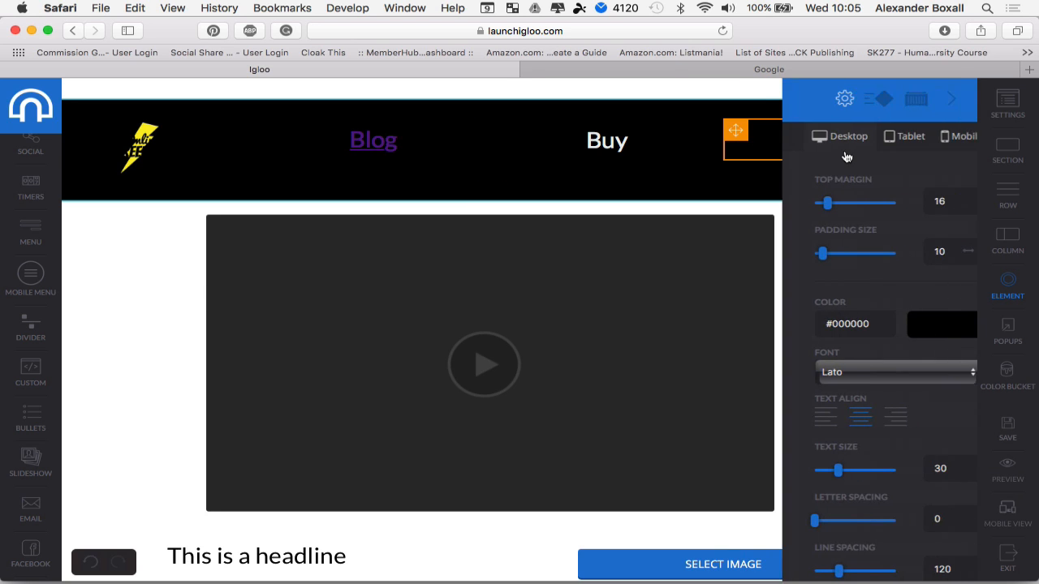
{"action": "left_click", "coordinate": [899, 326]}
{"action": "left_click", "coordinate": [847, 389]}
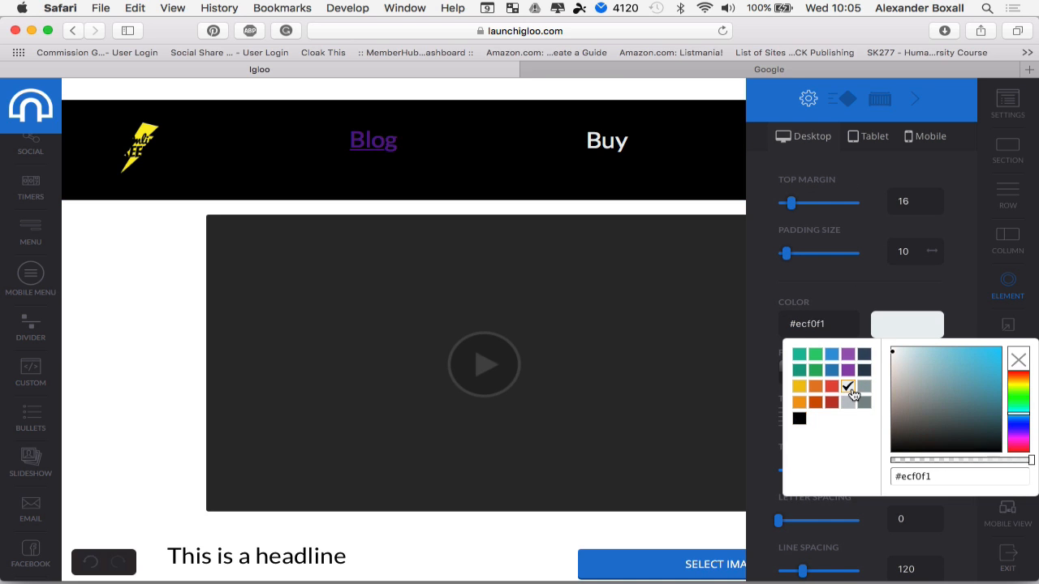
{"action": "left_click", "coordinate": [917, 99]}
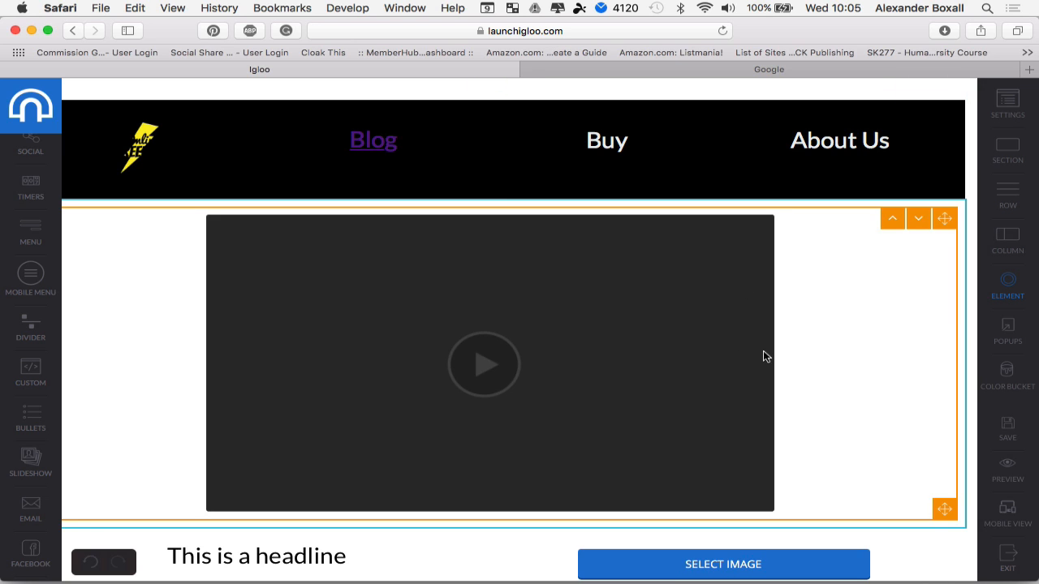
Delete the Blog headline from the black header row and place a button element in its empty column.
{"action": "left_click", "coordinate": [401, 125]}
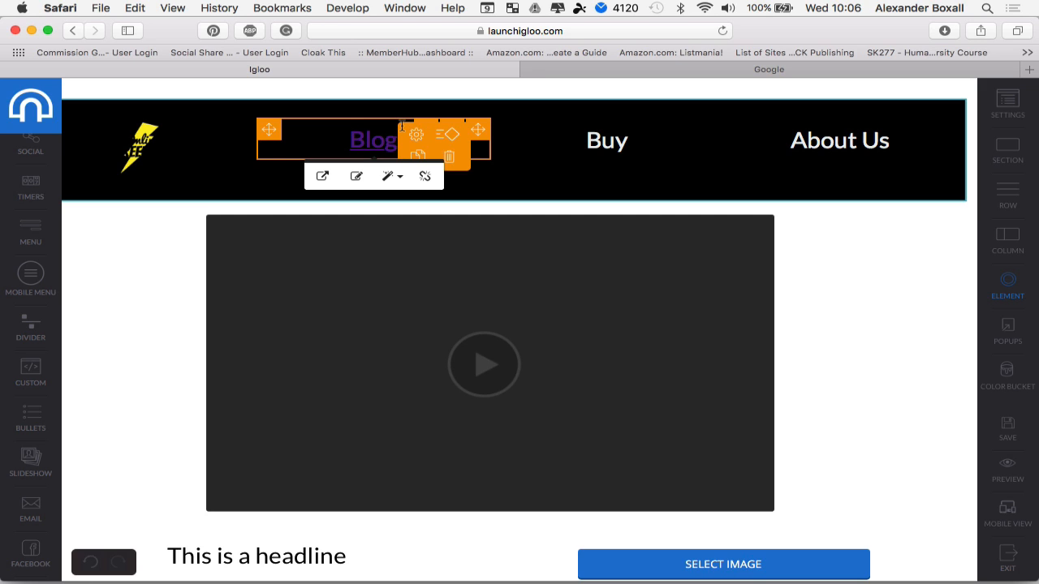
{"action": "mouse_move", "coordinate": [479, 162]}
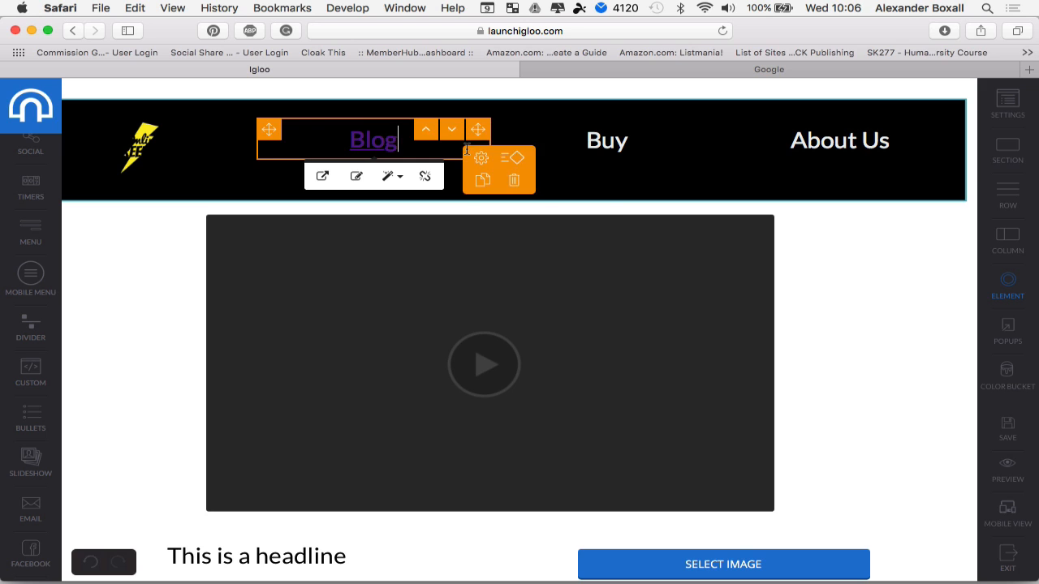
{"action": "left_click", "coordinate": [515, 175]}
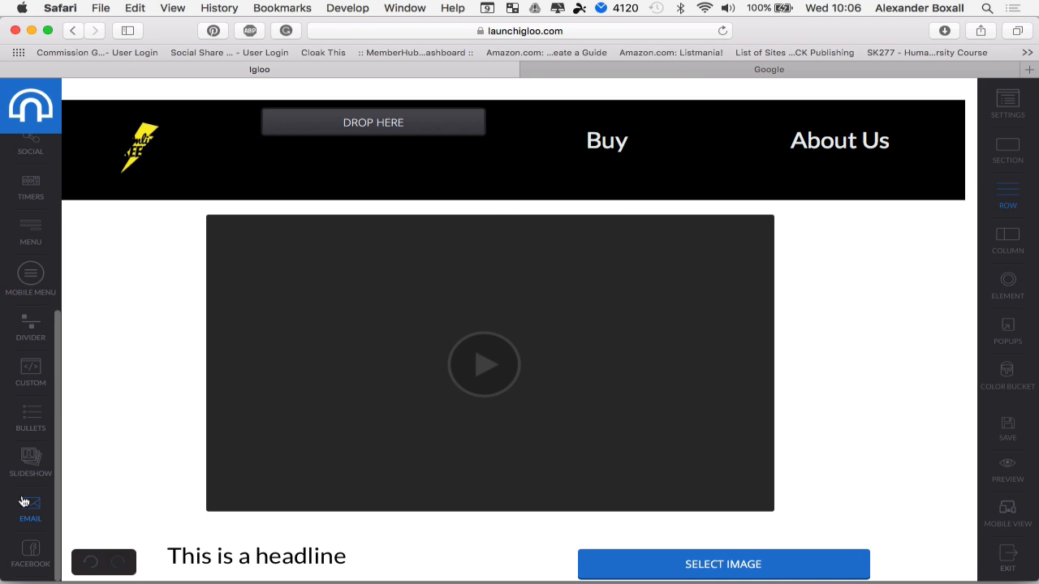
{"action": "scroll", "coordinate": [25, 502], "scroll_direction": "up", "scroll_amount": 5}
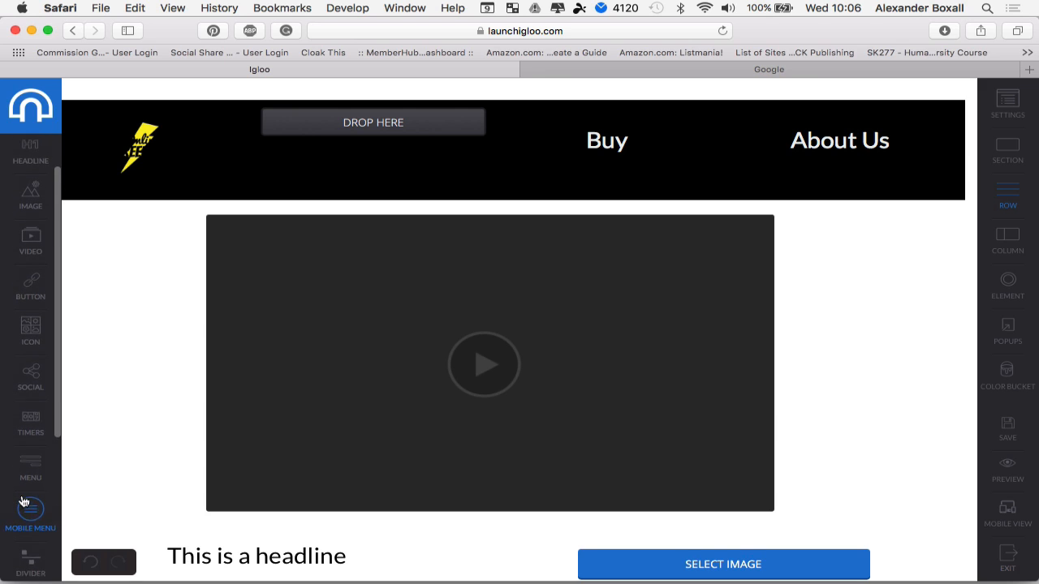
{"action": "scroll", "coordinate": [24, 502], "scroll_direction": "up", "scroll_amount": 2}
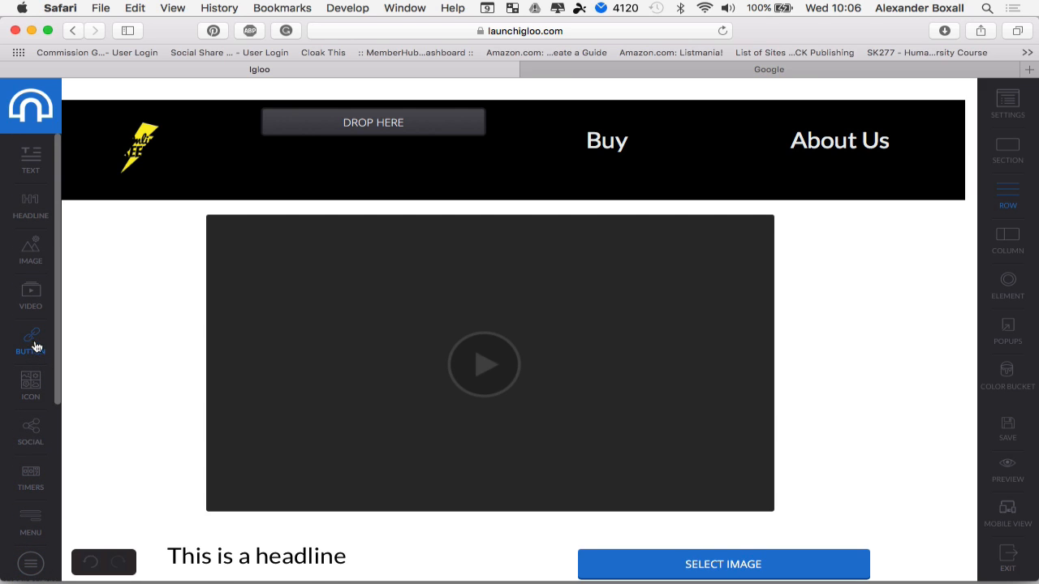
{"action": "left_click_drag", "start_coordinate": [35, 343], "coordinate": [398, 122]}
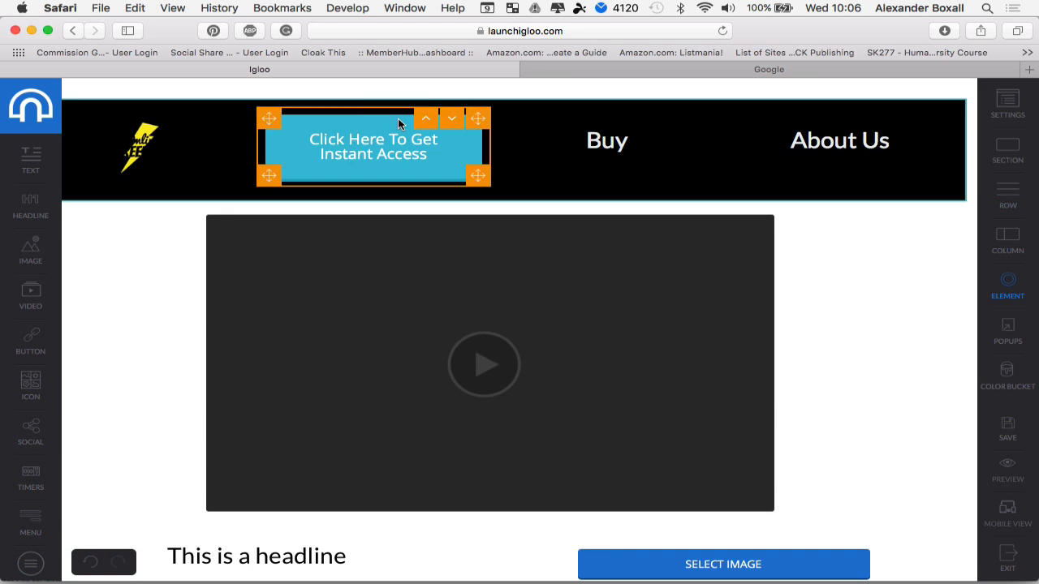
Replace the new header button's placeholder text with Blog.
{"action": "left_click", "coordinate": [435, 154]}
{"action": "left_click_drag", "start_coordinate": [434, 154], "coordinate": [324, 142]}
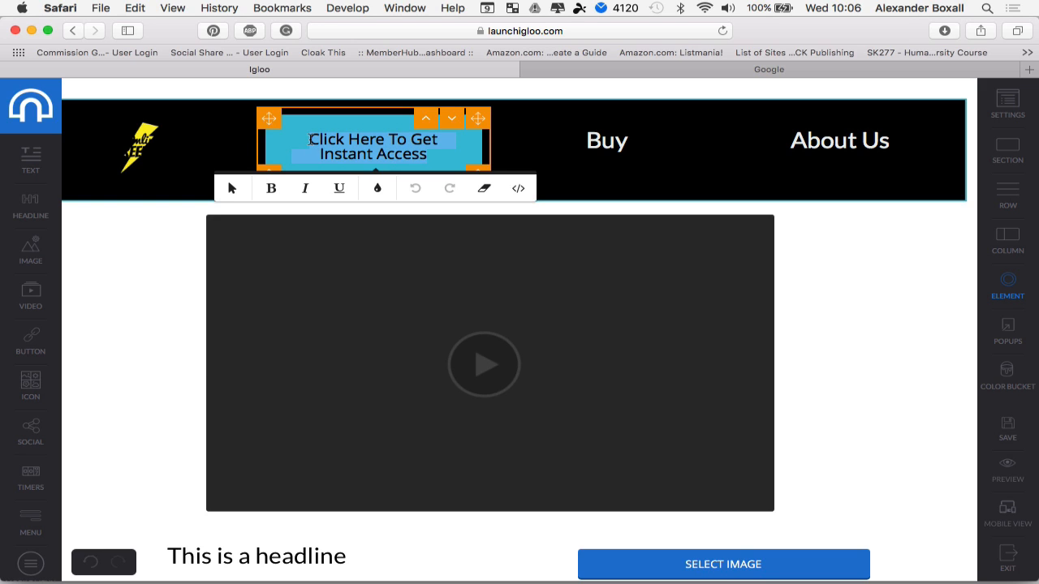
{"action": "type", "text": "Blog"}
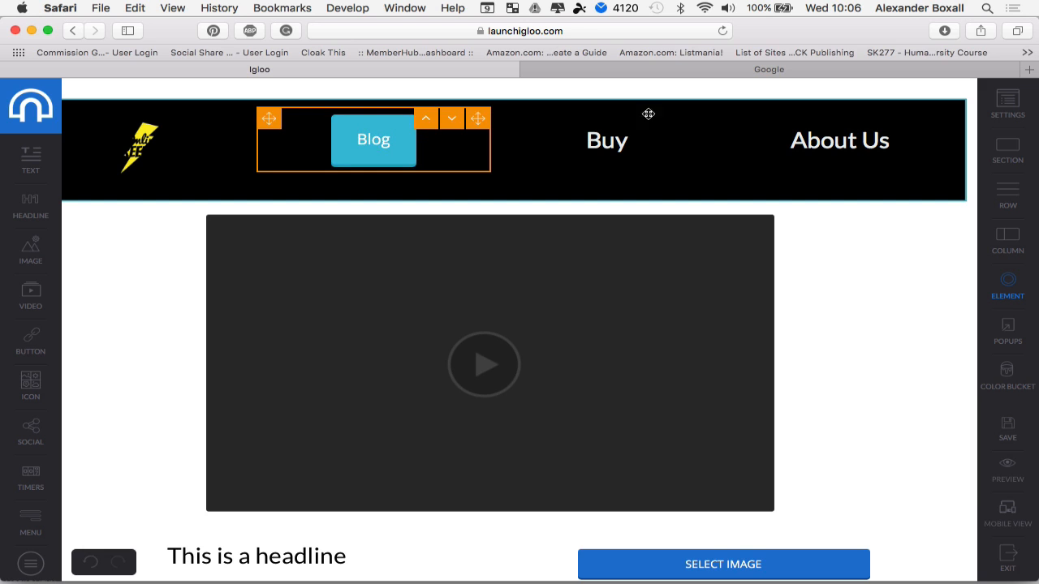
Apply the rectangular orange outline preset with a transparent fill to the Blog button.
{"action": "left_click", "coordinate": [409, 146]}
{"action": "left_click", "coordinate": [423, 155]}
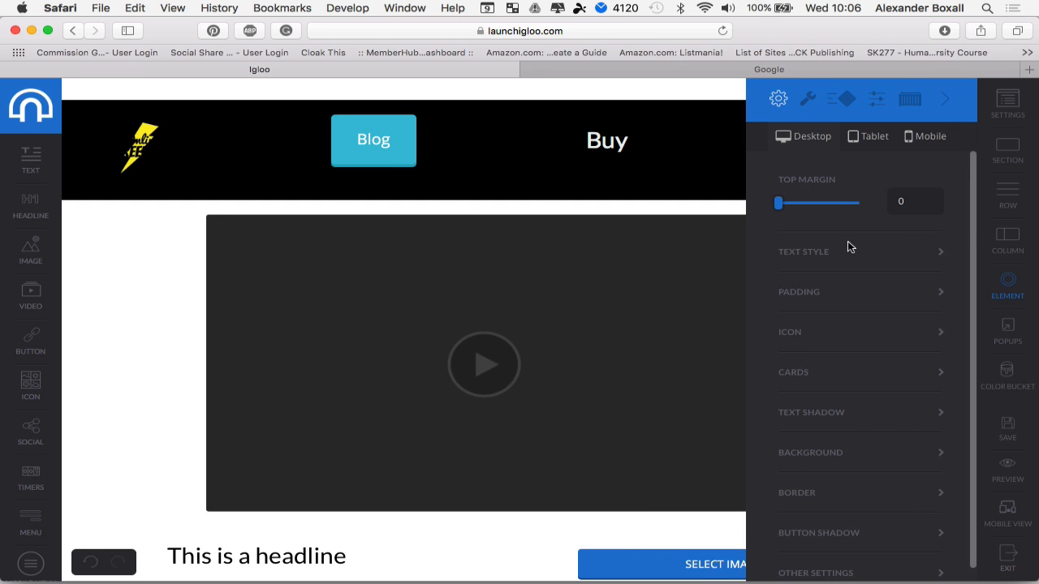
{"action": "left_click", "coordinate": [813, 296]}
{"action": "left_click", "coordinate": [813, 296]}
{"action": "scroll", "coordinate": [804, 402], "scroll_direction": "down", "scroll_amount": 1}
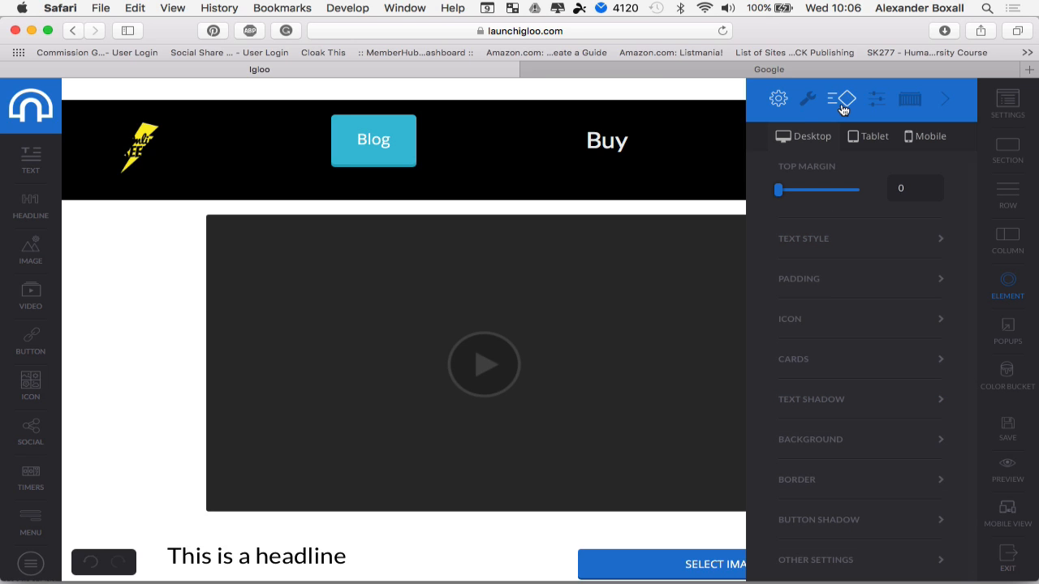
{"action": "left_click", "coordinate": [903, 104]}
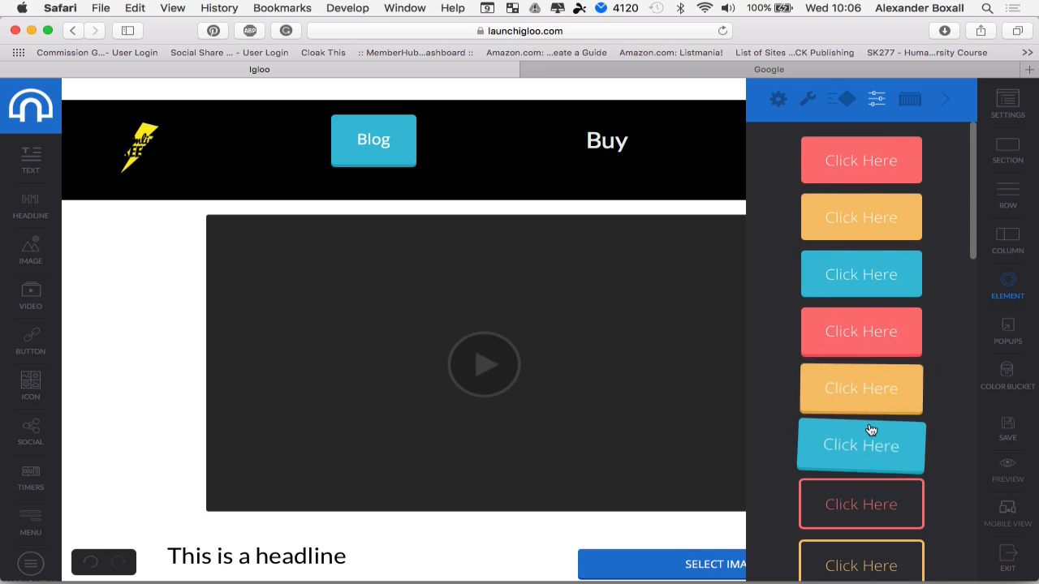
{"action": "scroll", "coordinate": [871, 430], "scroll_direction": "down", "scroll_amount": 10}
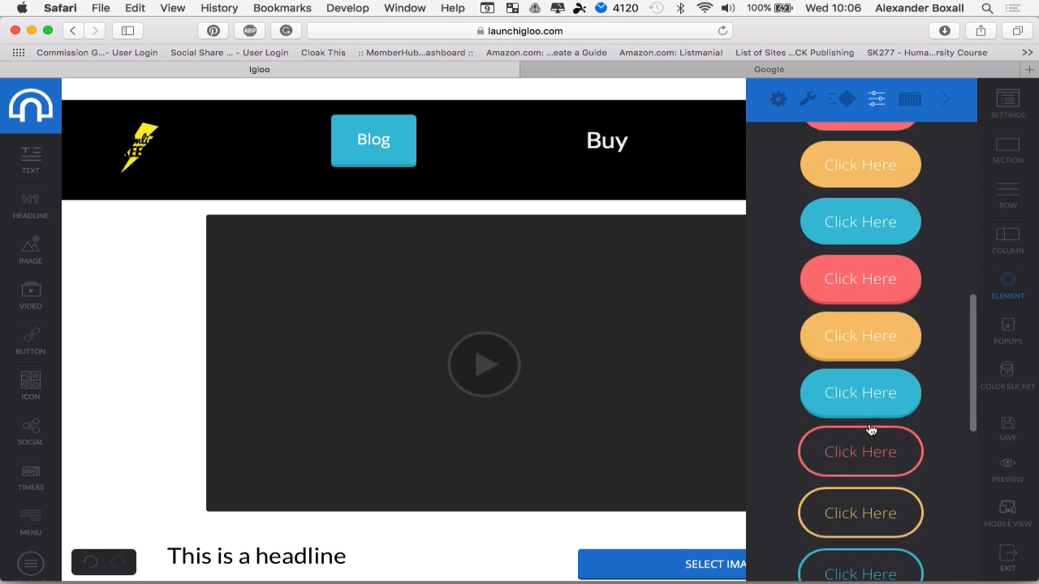
{"action": "scroll", "coordinate": [871, 430], "scroll_direction": "down", "scroll_amount": 8}
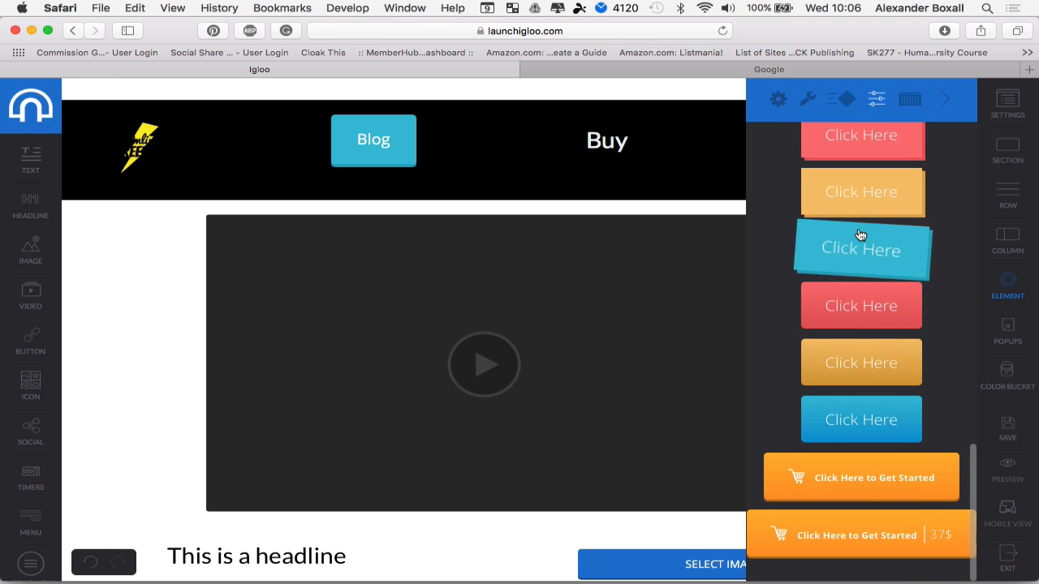
{"action": "scroll", "coordinate": [860, 236], "scroll_direction": "up", "scroll_amount": 10}
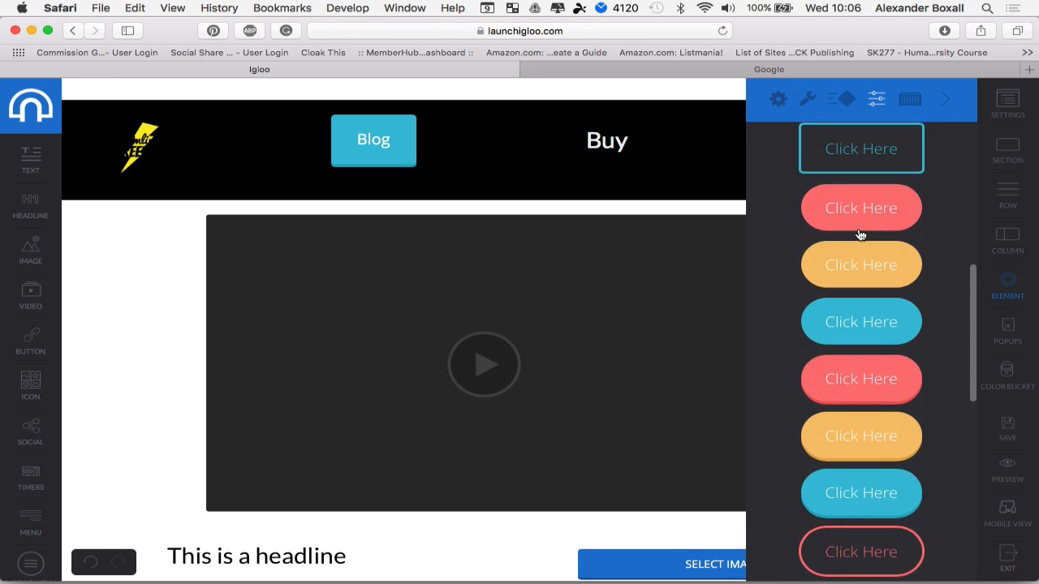
{"action": "scroll", "coordinate": [860, 235], "scroll_direction": "up", "scroll_amount": 5}
{"action": "scroll", "coordinate": [860, 235], "scroll_direction": "down", "scroll_amount": 2}
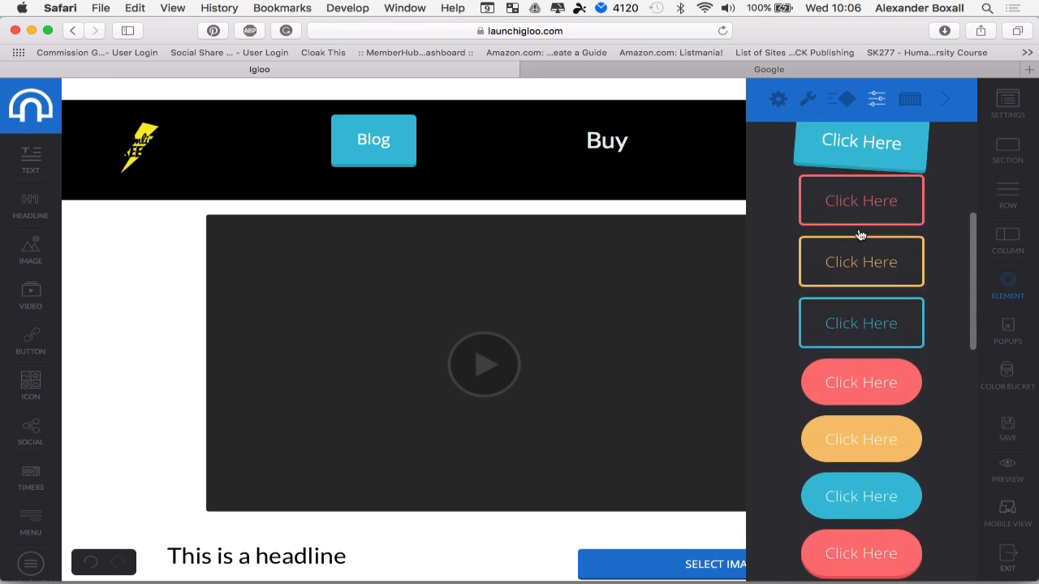
{"action": "left_click", "coordinate": [860, 260]}
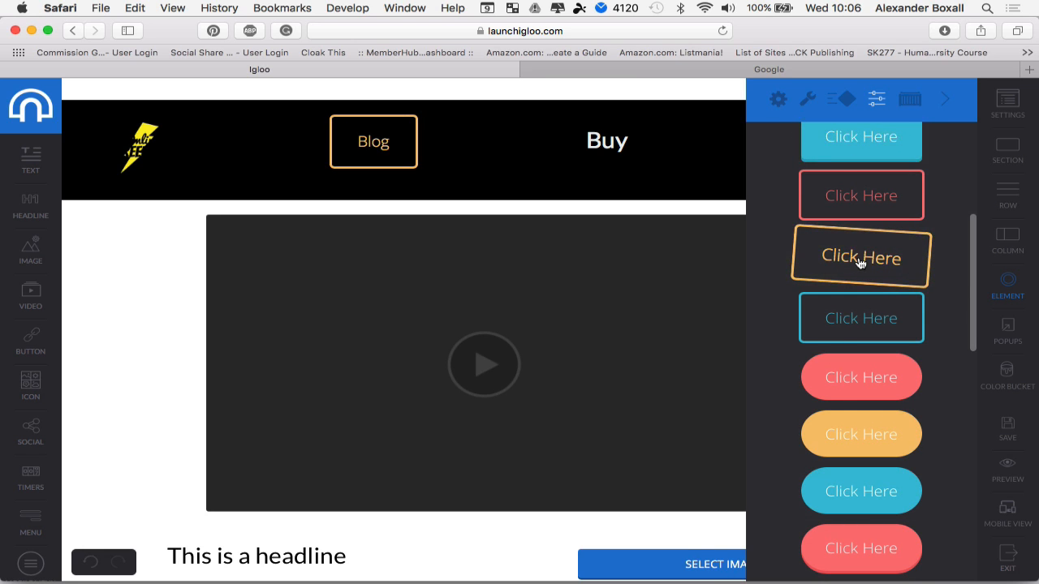
Set the Blog button's border colour to light grey, #ecf0f1.
{"action": "left_click", "coordinate": [777, 99]}
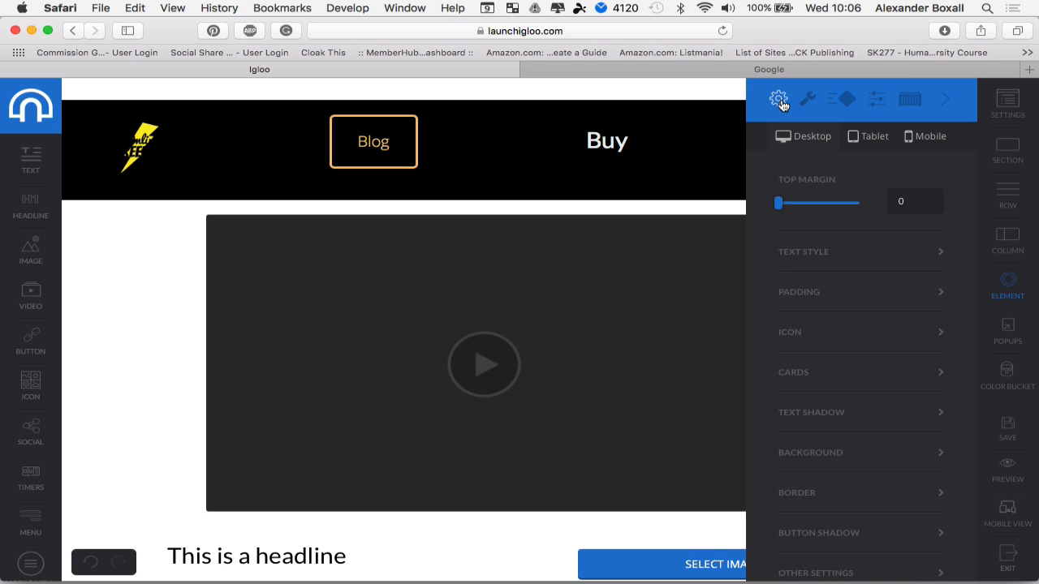
{"action": "scroll", "coordinate": [831, 399], "scroll_direction": "down", "scroll_amount": 1}
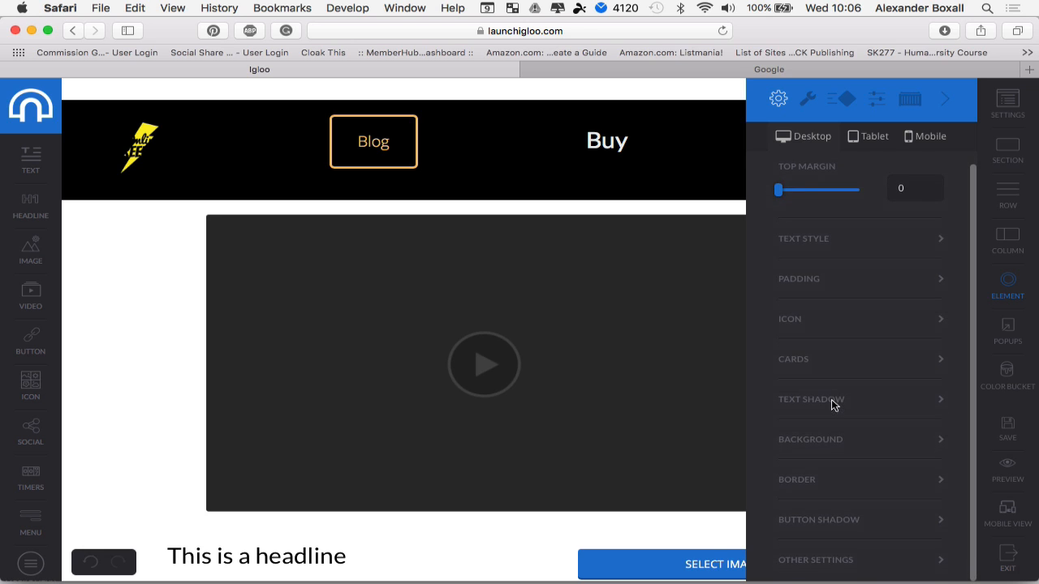
{"action": "left_click", "coordinate": [821, 483]}
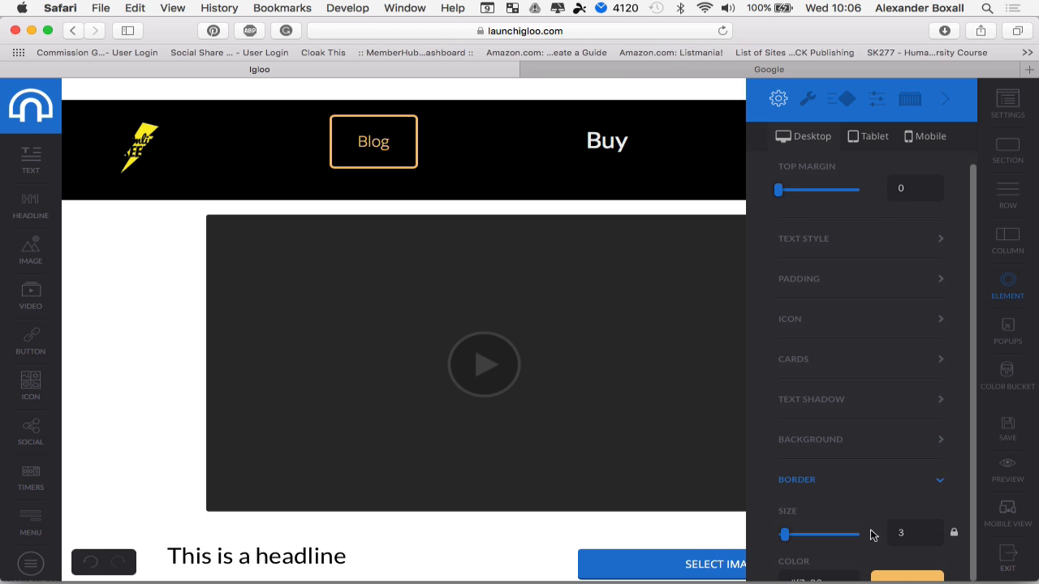
{"action": "scroll", "coordinate": [889, 572], "scroll_direction": "down", "scroll_amount": 5}
{"action": "left_click", "coordinate": [904, 382]}
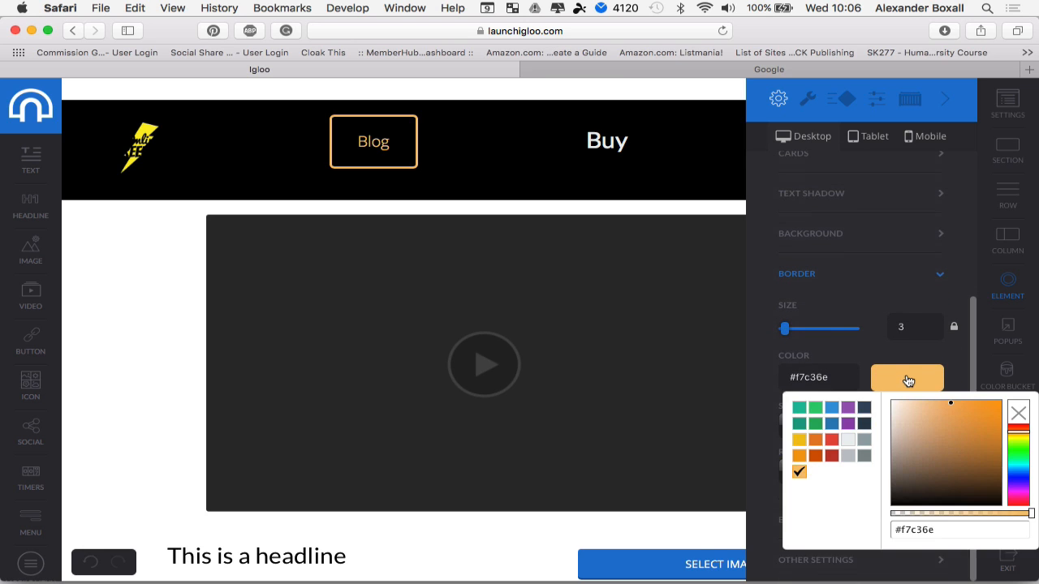
{"action": "left_click", "coordinate": [846, 439]}
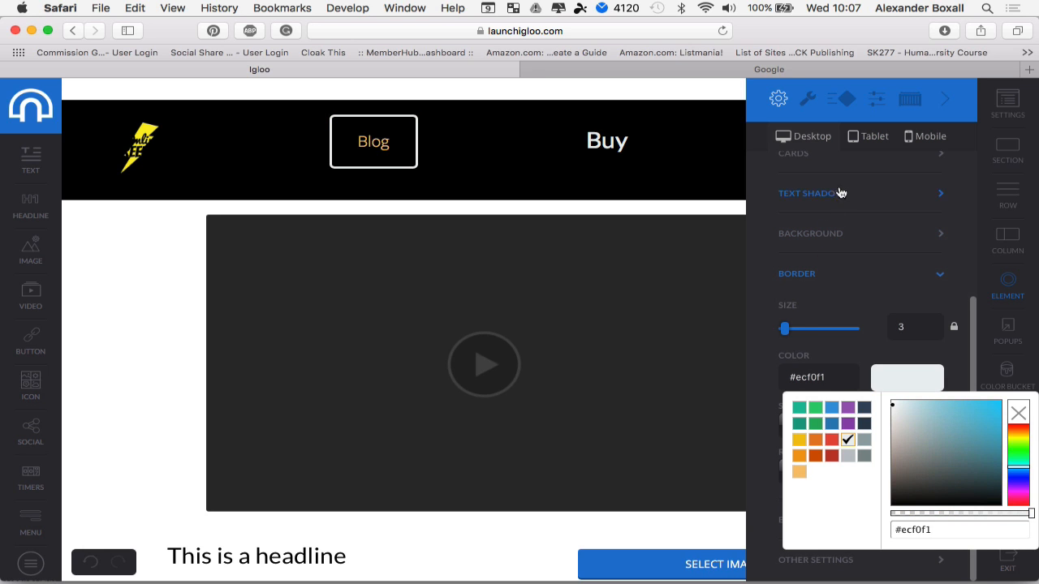
Set the Blog button's text colour to light grey, #ecf0f1.
{"action": "scroll", "coordinate": [841, 192], "scroll_direction": "up", "scroll_amount": 4}
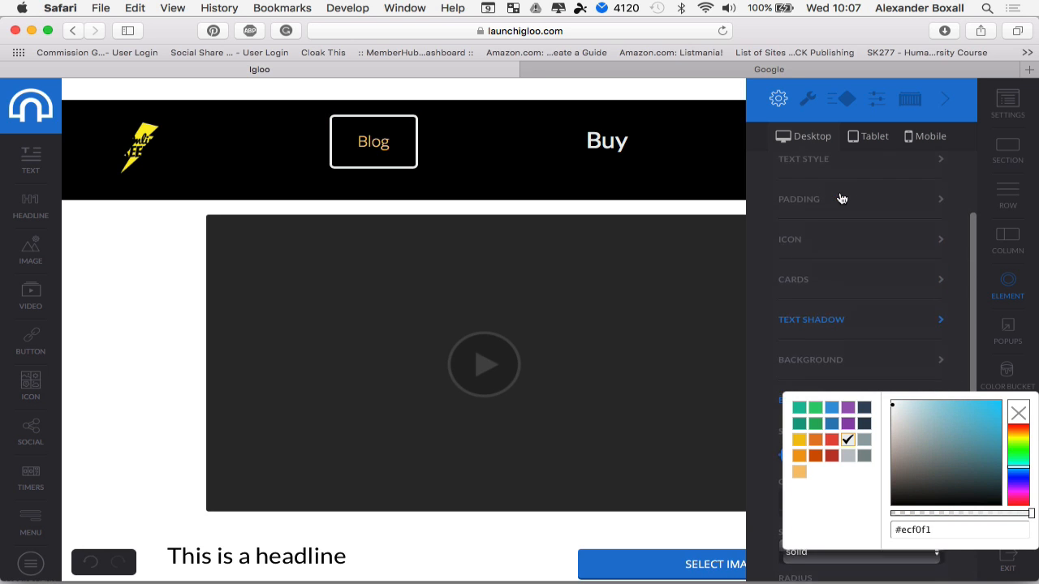
{"action": "left_click", "coordinate": [821, 175]}
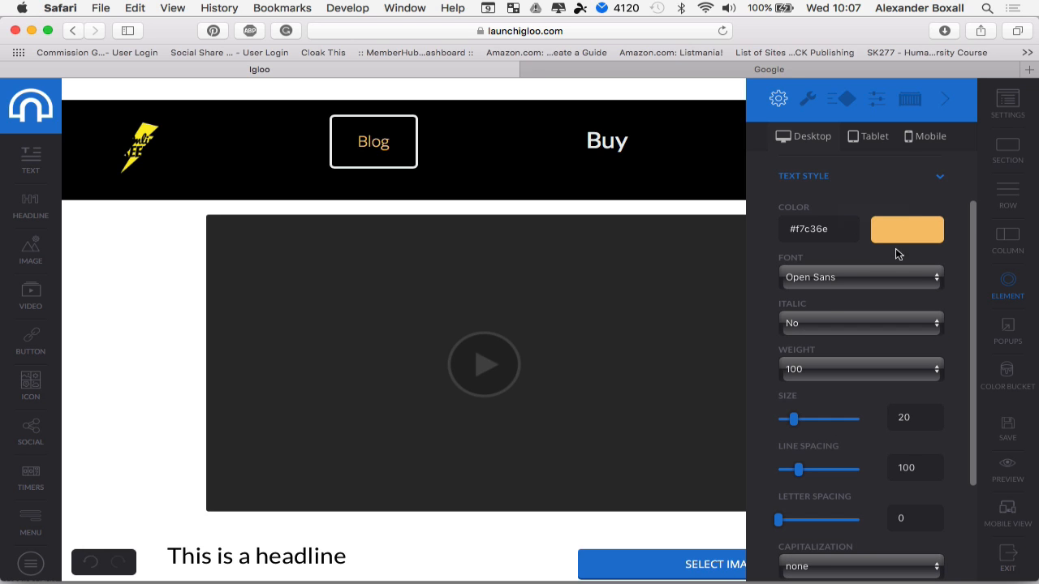
{"action": "left_click", "coordinate": [911, 235]}
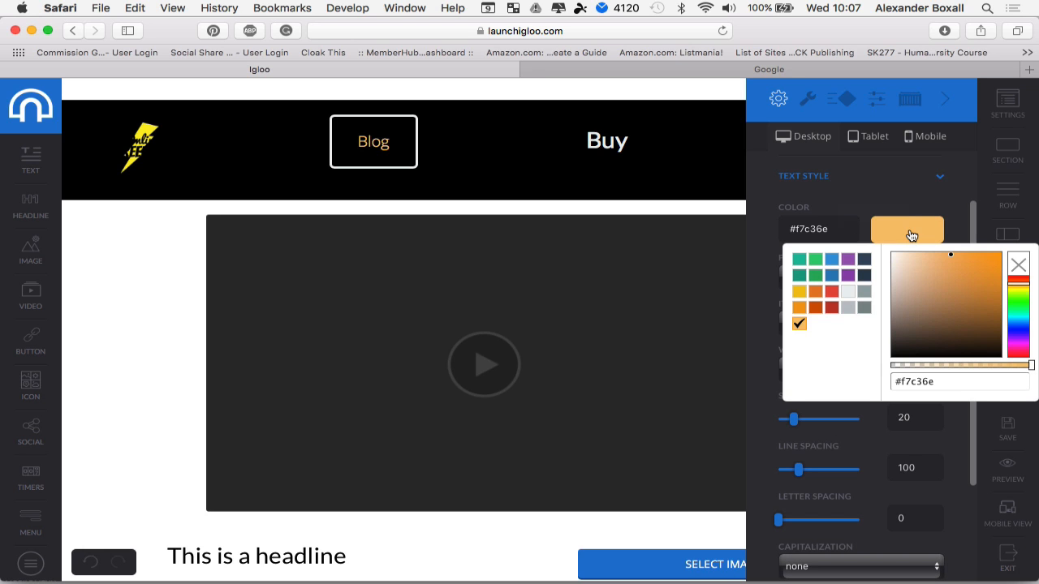
{"action": "left_click", "coordinate": [847, 291]}
{"action": "left_click", "coordinate": [809, 100]}
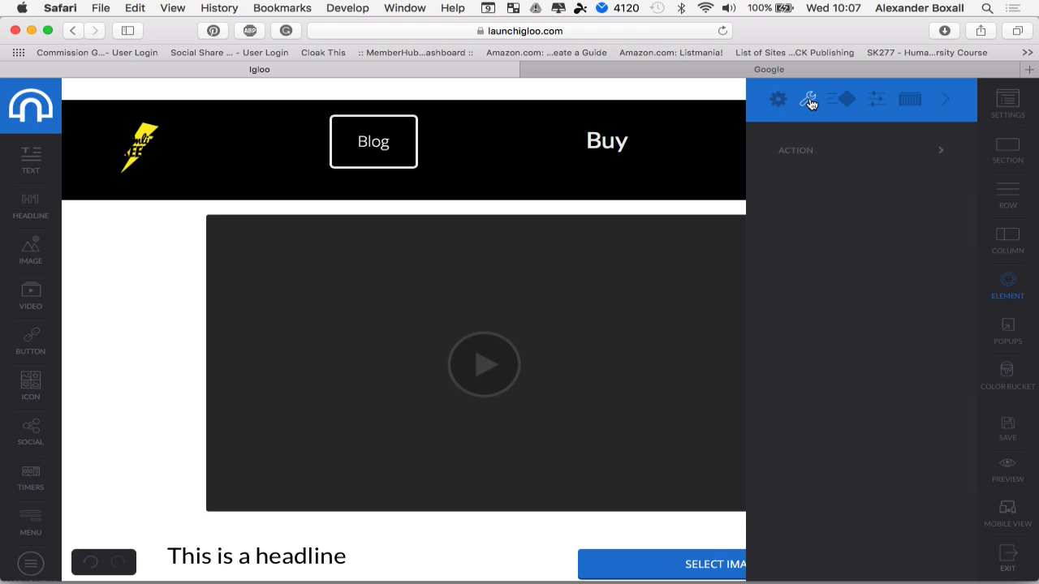
{"action": "left_click", "coordinate": [804, 157]}
{"action": "left_click", "coordinate": [805, 208]}
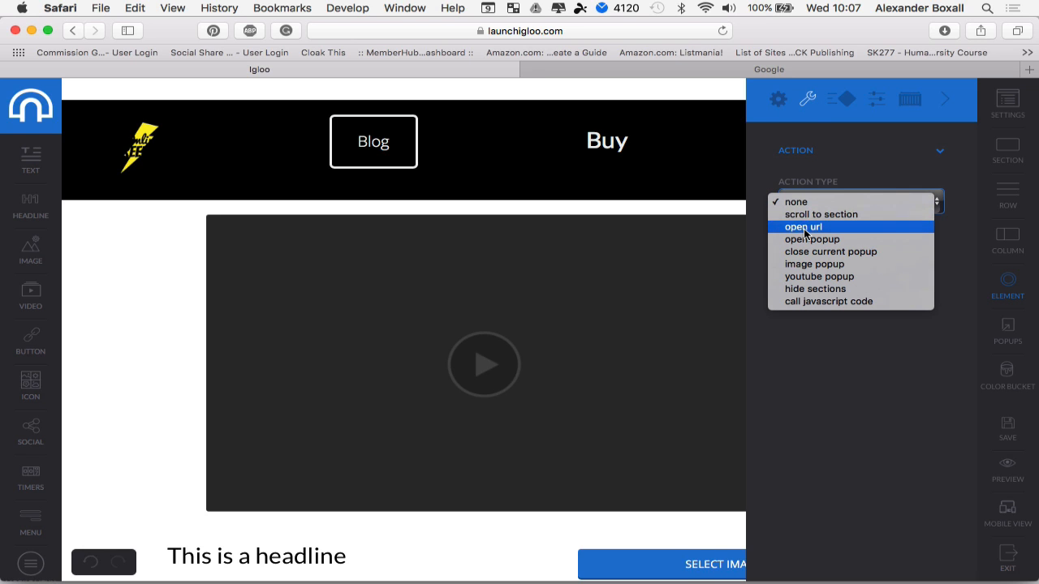
{"action": "left_click", "coordinate": [804, 228]}
{"action": "left_click", "coordinate": [811, 257]}
{"action": "type", "text": "http://onlinefreedom.co"}
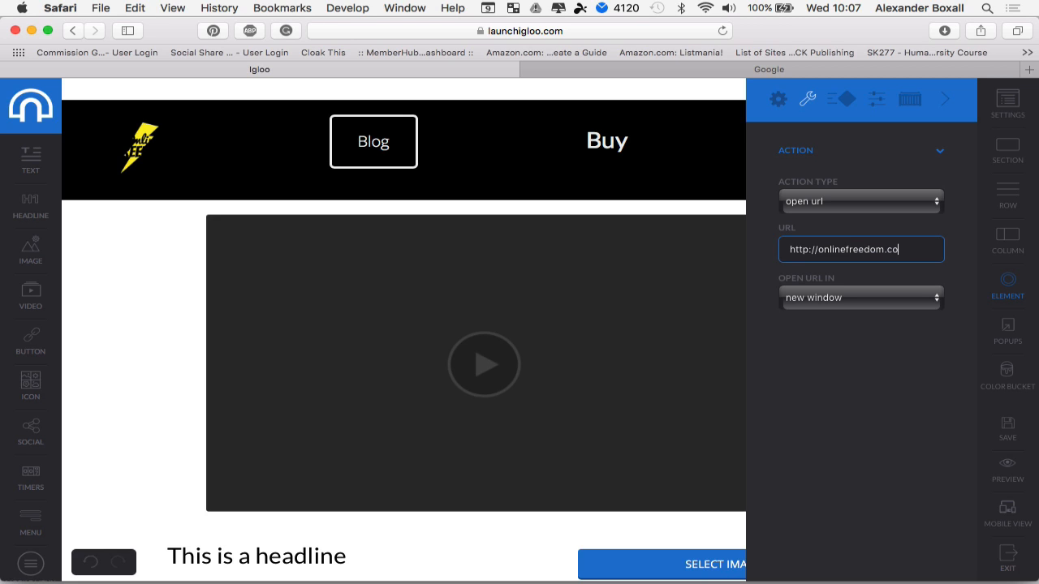
{"action": "type", "text": ".business"}
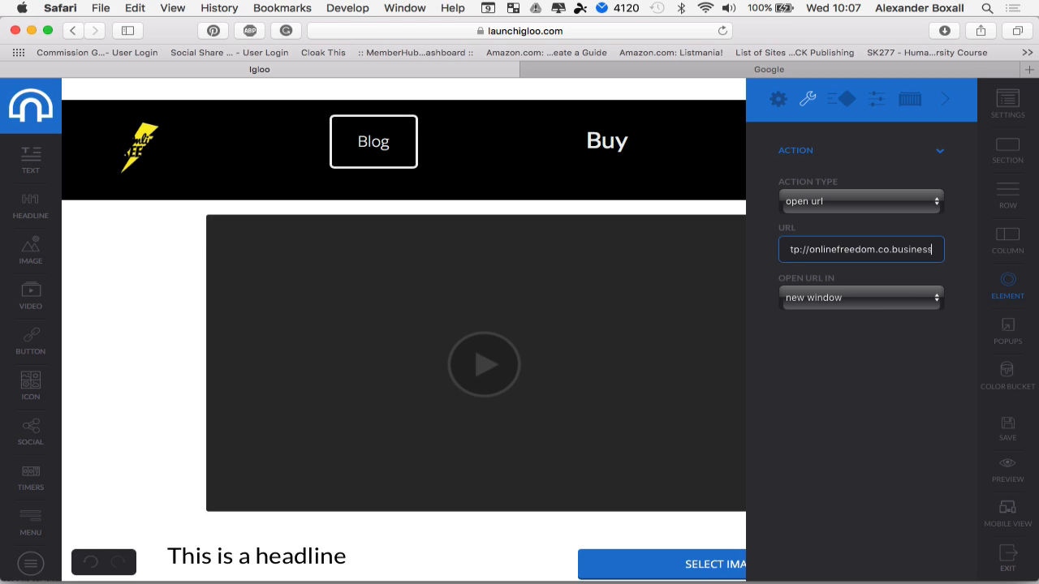
{"action": "left_click", "coordinate": [940, 107]}
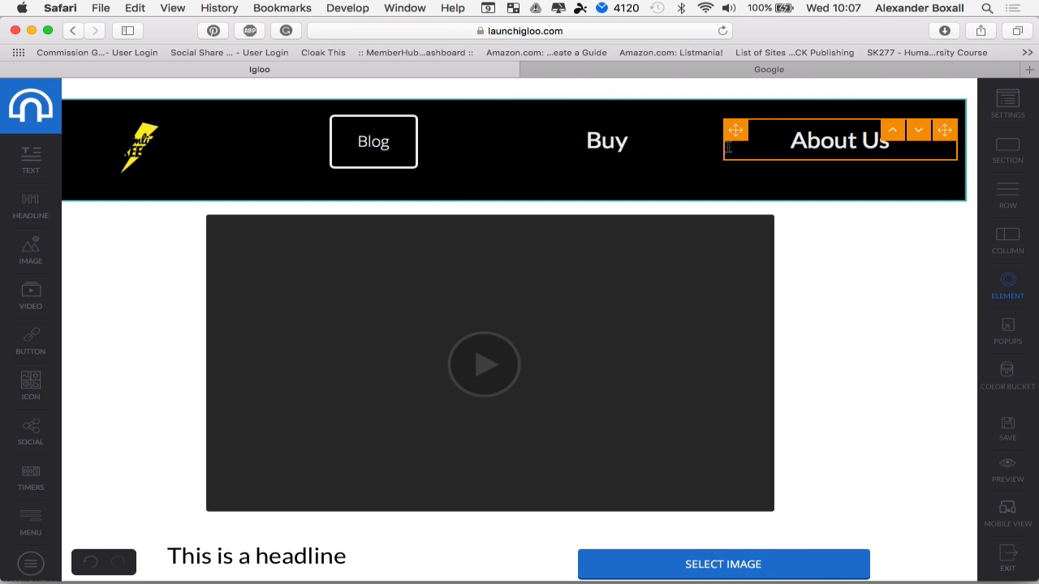
Delete the Buy headline from the header row and place a button element in its empty column.
{"action": "right_click", "coordinate": [643, 146]}
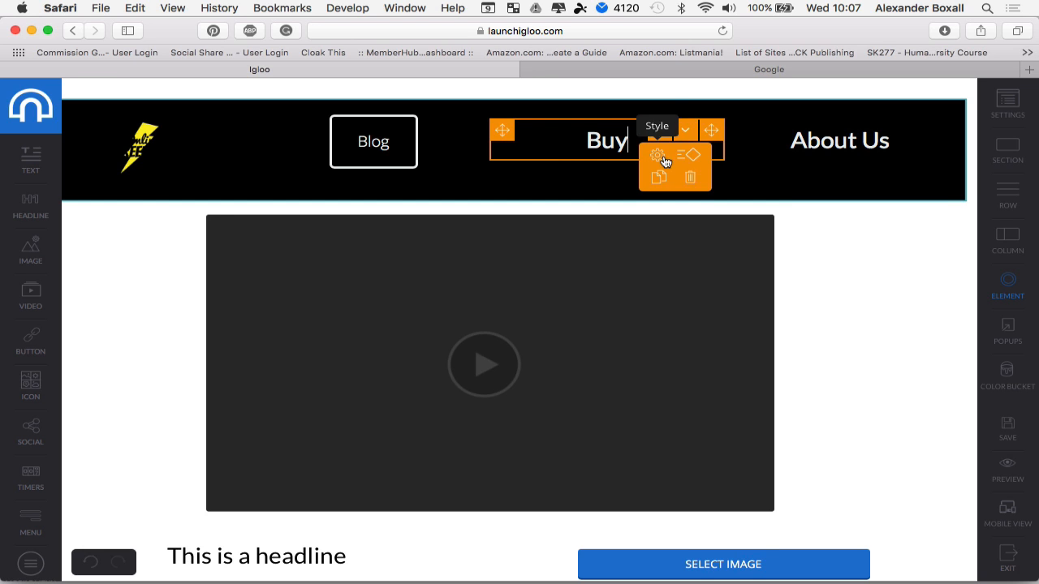
{"action": "left_click", "coordinate": [692, 178]}
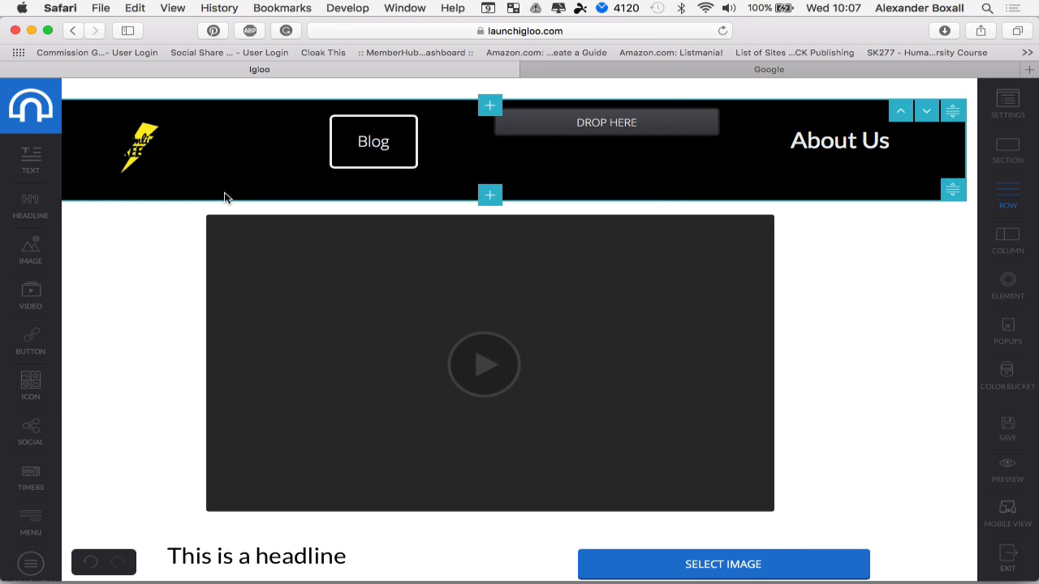
{"action": "left_click_drag", "start_coordinate": [21, 347], "coordinate": [571, 125]}
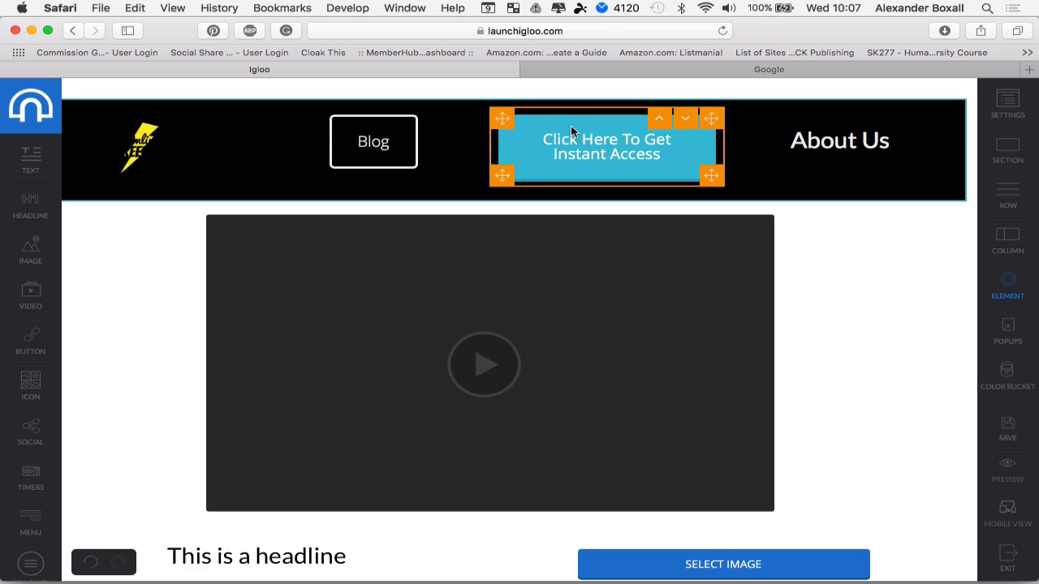
Replace the placeholder text of the button beside Blog with Buy.
{"action": "double_click", "coordinate": [672, 149]}
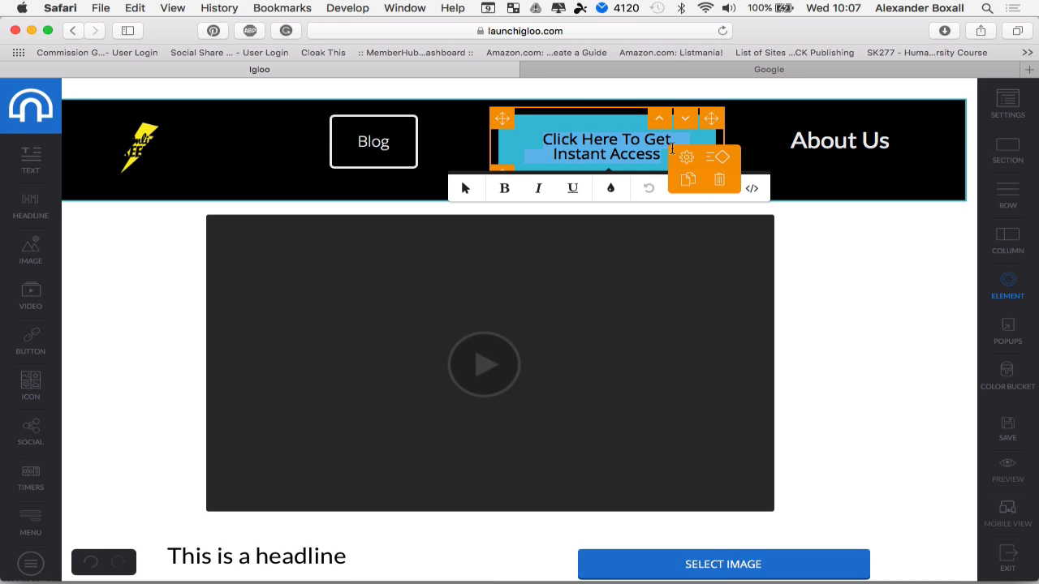
{"action": "type", "text": "Buhy"}
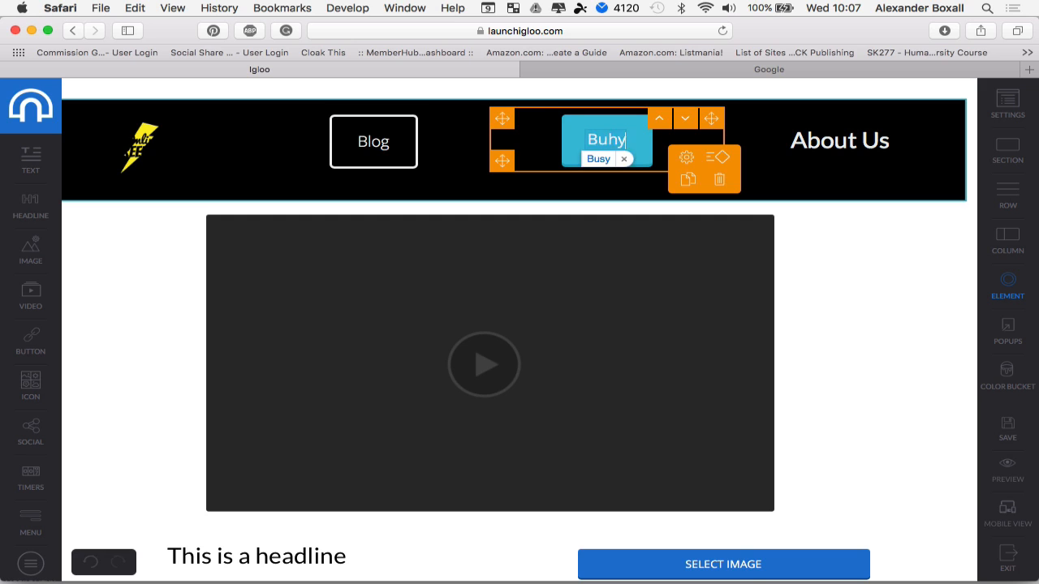
{"action": "key", "text": "BackSpace"}
{"action": "key", "text": "BackSpace"}
{"action": "type", "text": "y"}
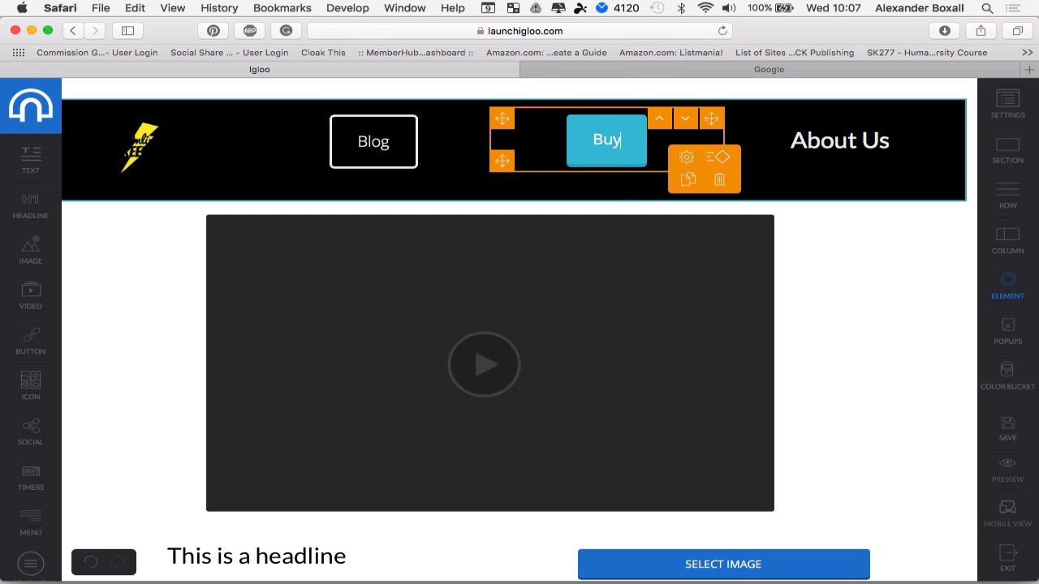
Set the Buy button's action type to open popup and check which popups are available to choose.
{"action": "left_click", "coordinate": [760, 153]}
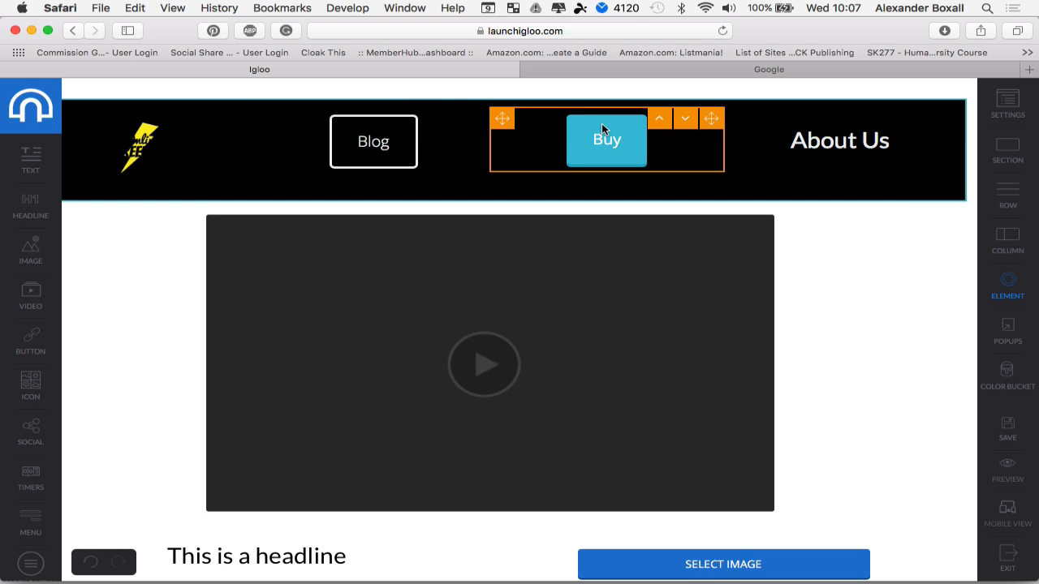
{"action": "left_click", "coordinate": [664, 164]}
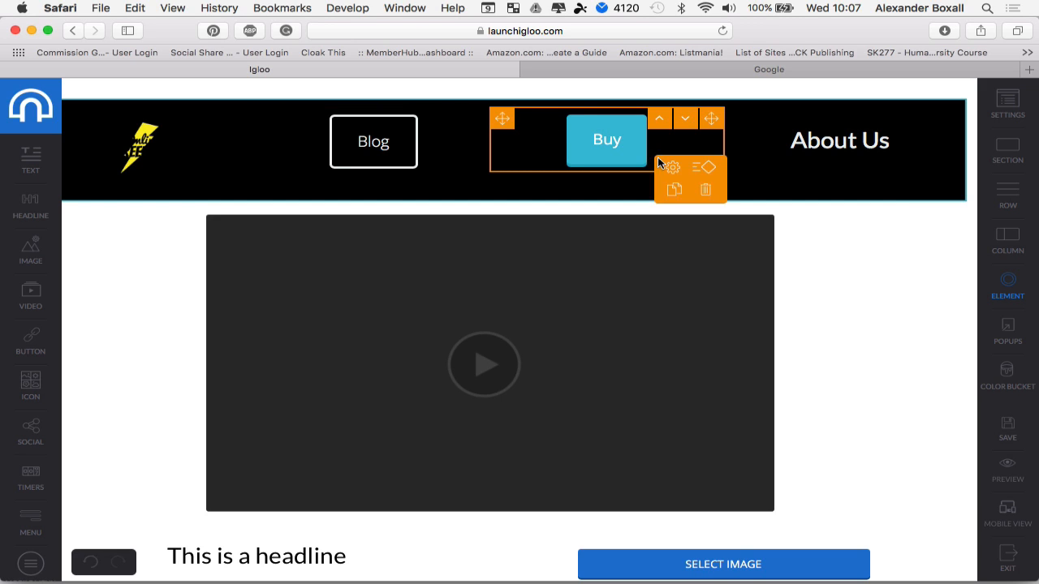
{"action": "left_click", "coordinate": [672, 171]}
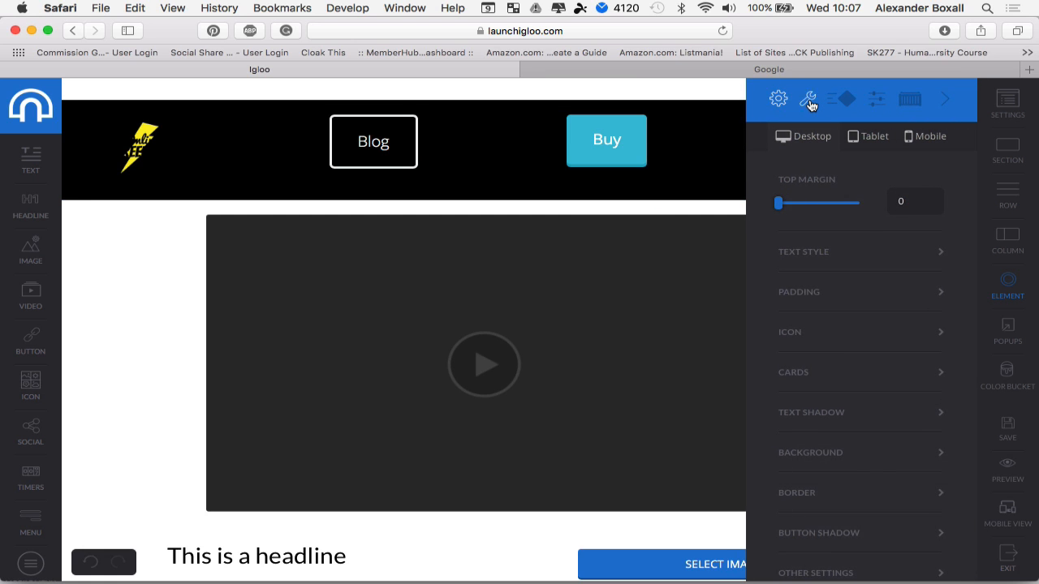
{"action": "left_click", "coordinate": [807, 99]}
{"action": "left_click", "coordinate": [808, 153]}
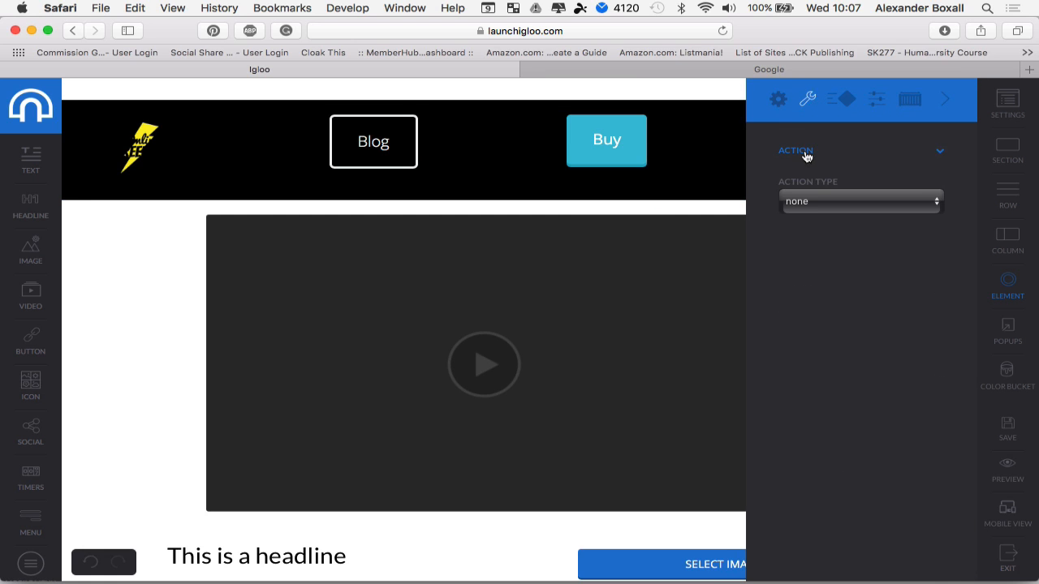
{"action": "left_click", "coordinate": [814, 208]}
{"action": "left_click", "coordinate": [812, 240]}
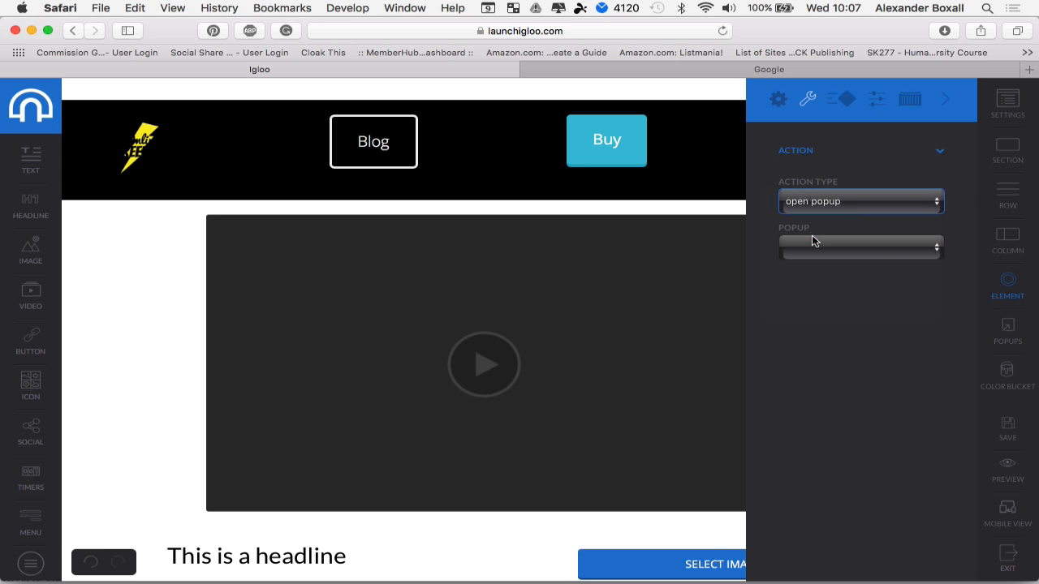
{"action": "left_click", "coordinate": [847, 248]}
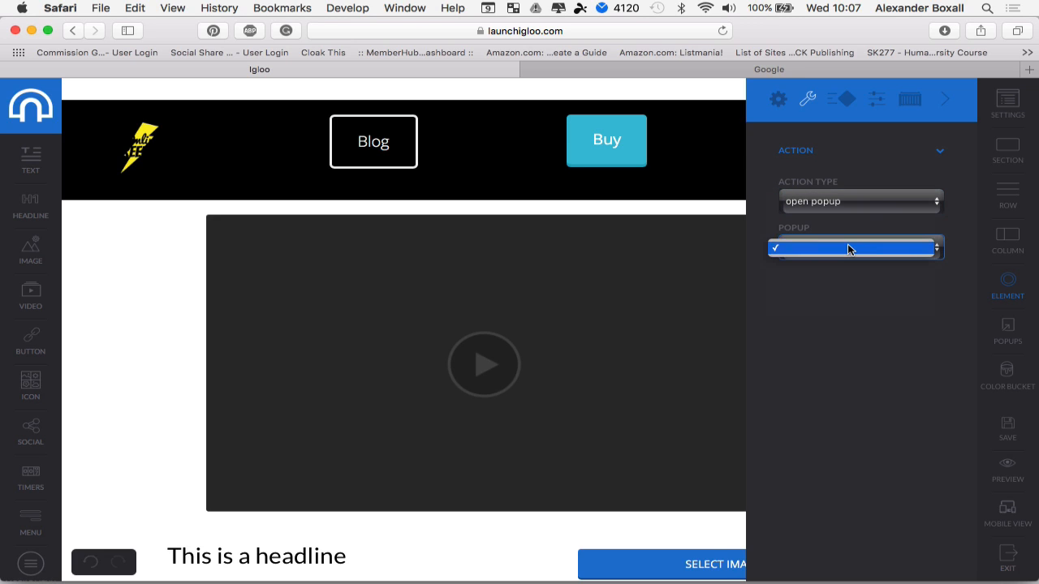
{"action": "left_click", "coordinate": [913, 231]}
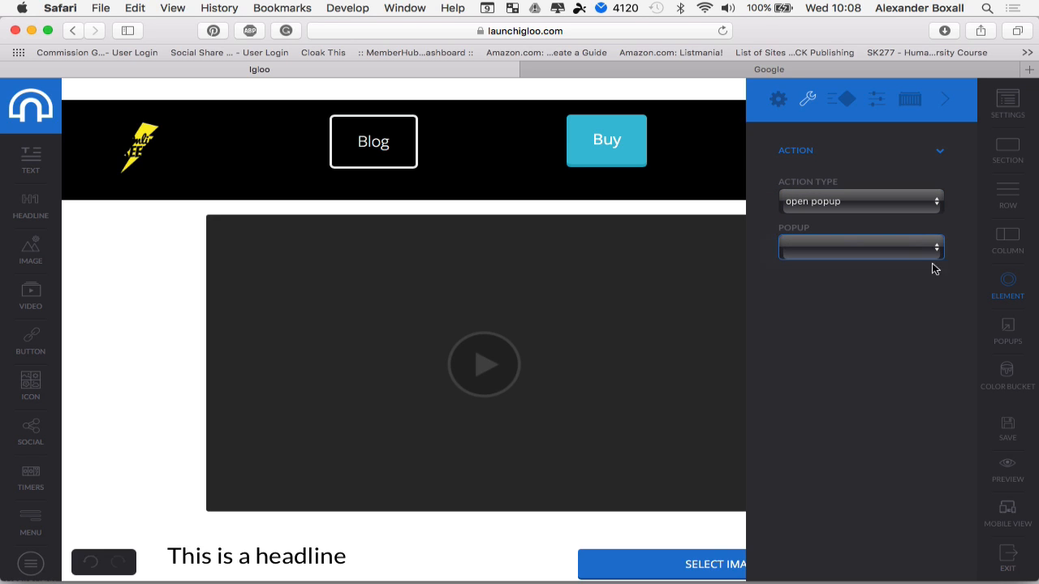
Create a new popup named Buy Popup.
{"action": "left_click", "coordinate": [1012, 337]}
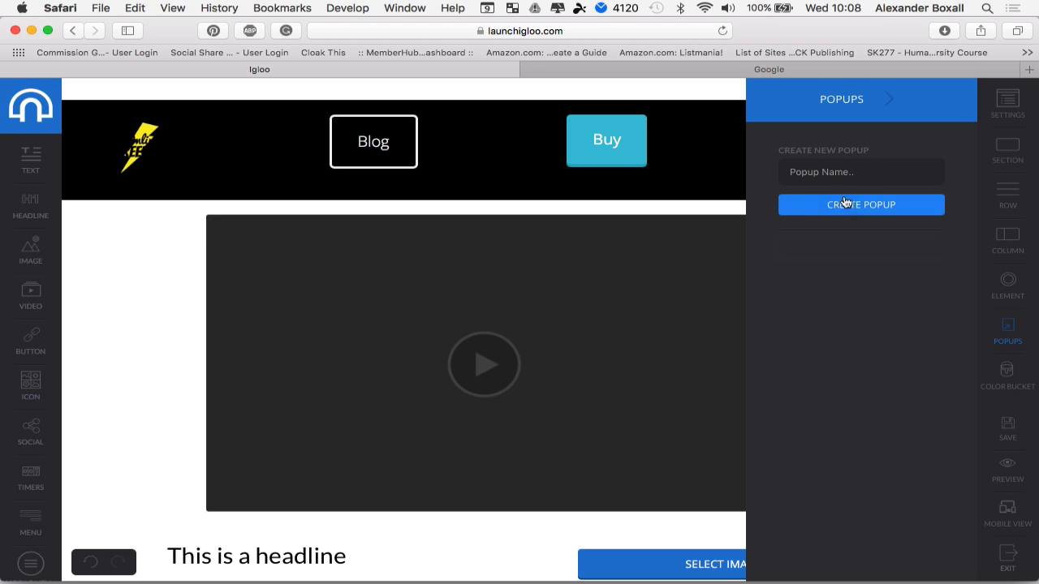
{"action": "left_click", "coordinate": [837, 171]}
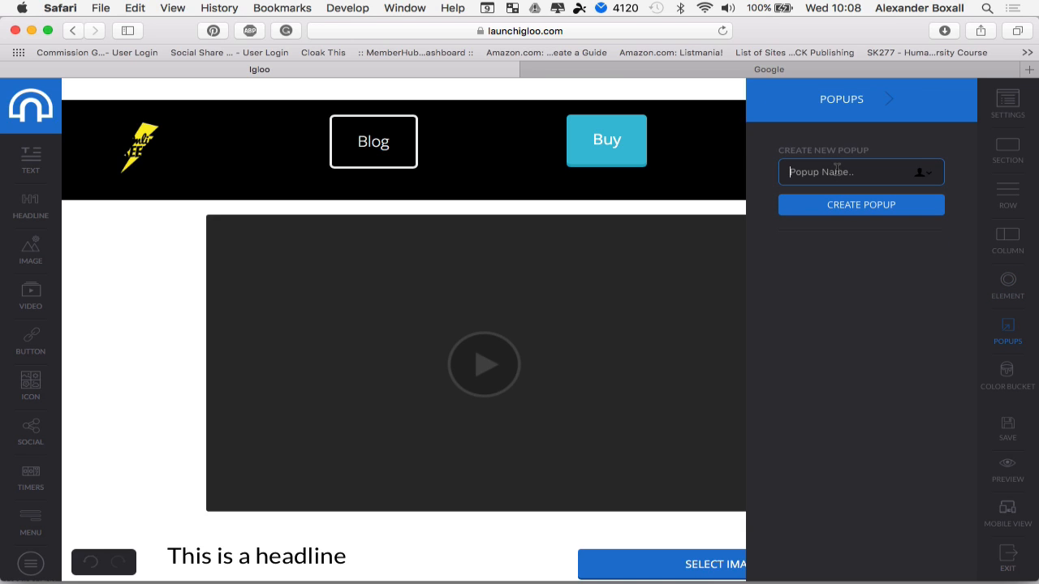
{"action": "type", "text": "Buy Popup"}
{"action": "left_click", "coordinate": [860, 205]}
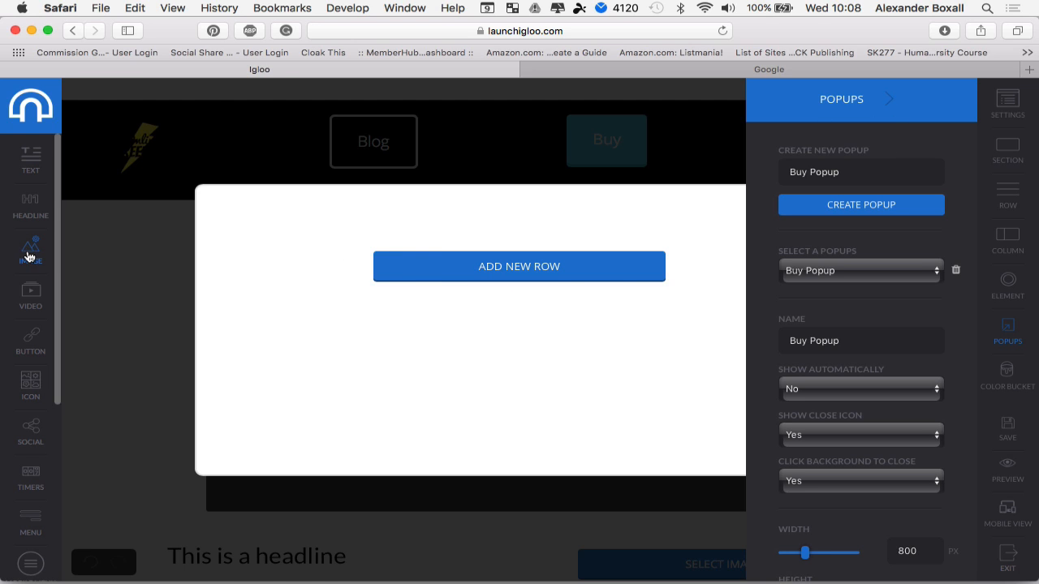
Add a two-column row to the popup and place an image element in its first column.
{"action": "left_click_drag", "start_coordinate": [30, 252], "coordinate": [568, 260]}
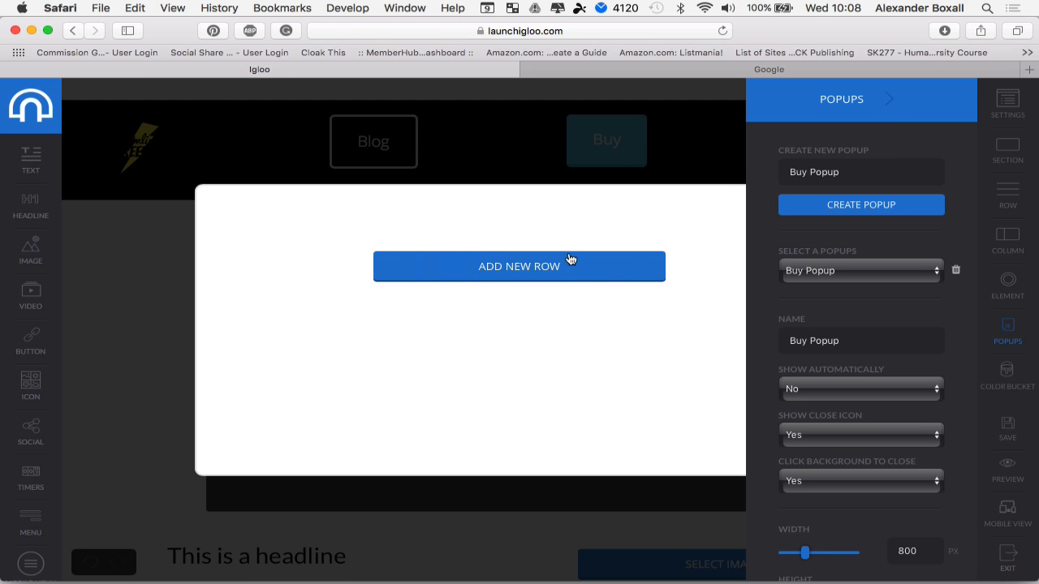
{"action": "left_click", "coordinate": [568, 259]}
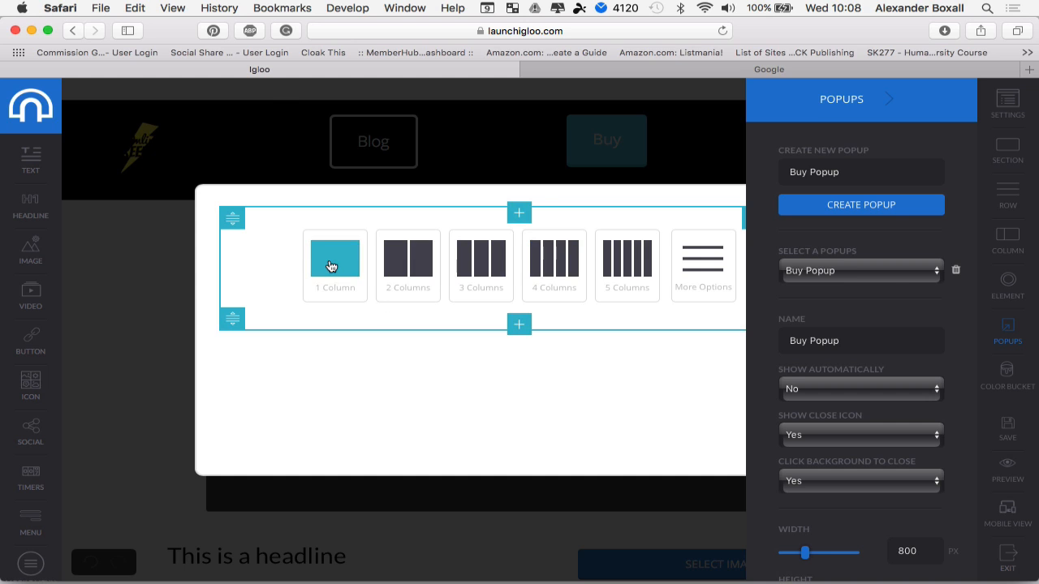
{"action": "left_click", "coordinate": [409, 273]}
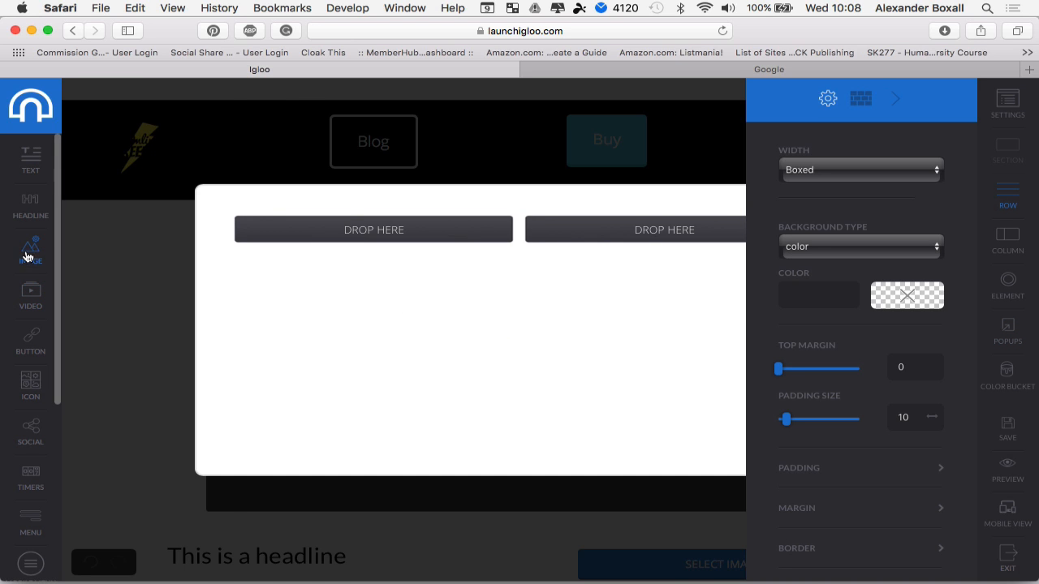
{"action": "left_click_drag", "start_coordinate": [27, 252], "coordinate": [378, 242]}
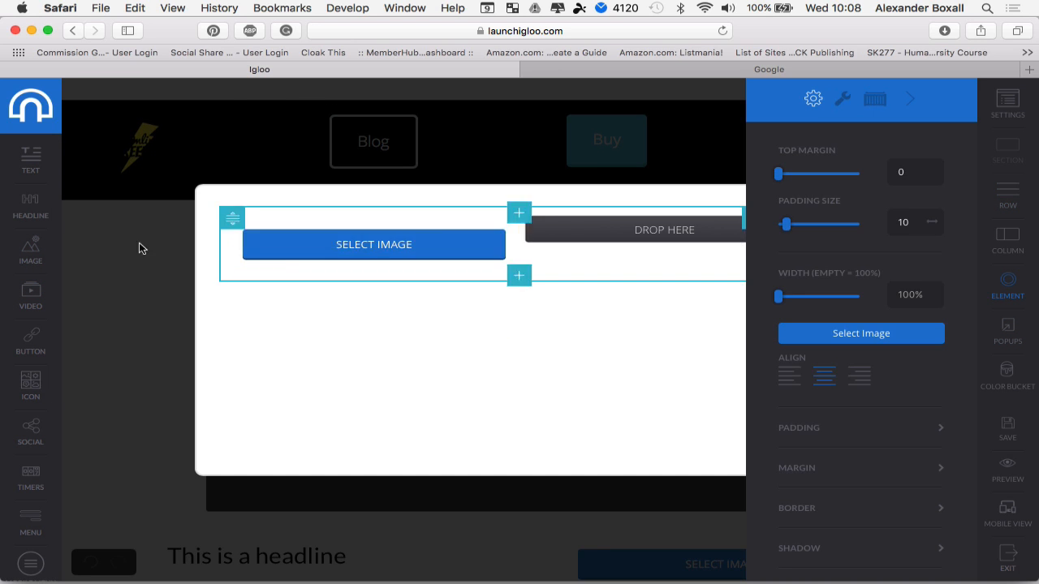
Place a text element in the row's second column and replace its placeholder with "Buy our new cars! Just click here.".
{"action": "left_click_drag", "start_coordinate": [30, 169], "coordinate": [614, 242]}
{"action": "left_click", "coordinate": [676, 303]}
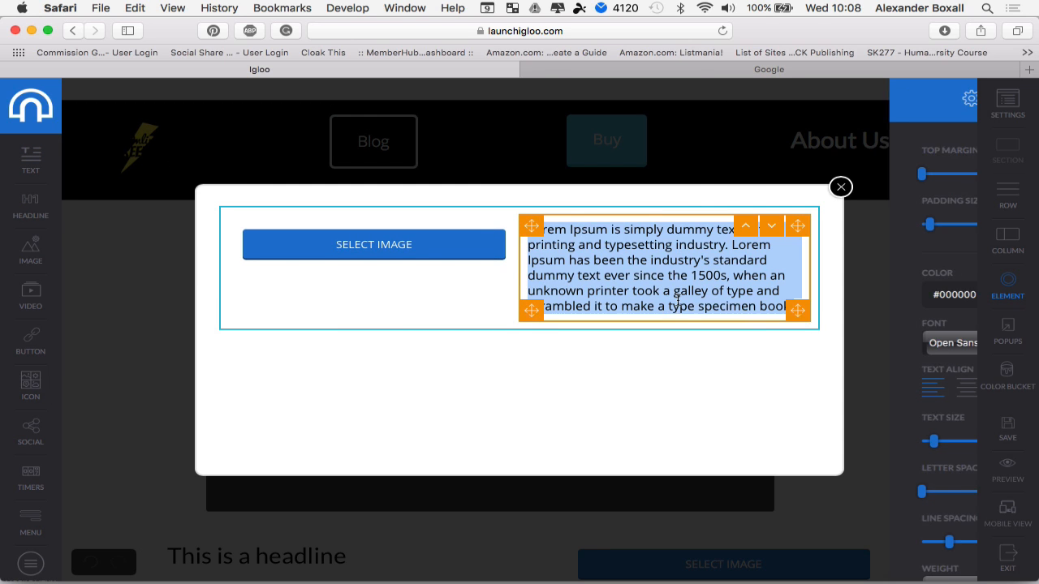
{"action": "type", "text": "Why pour"}
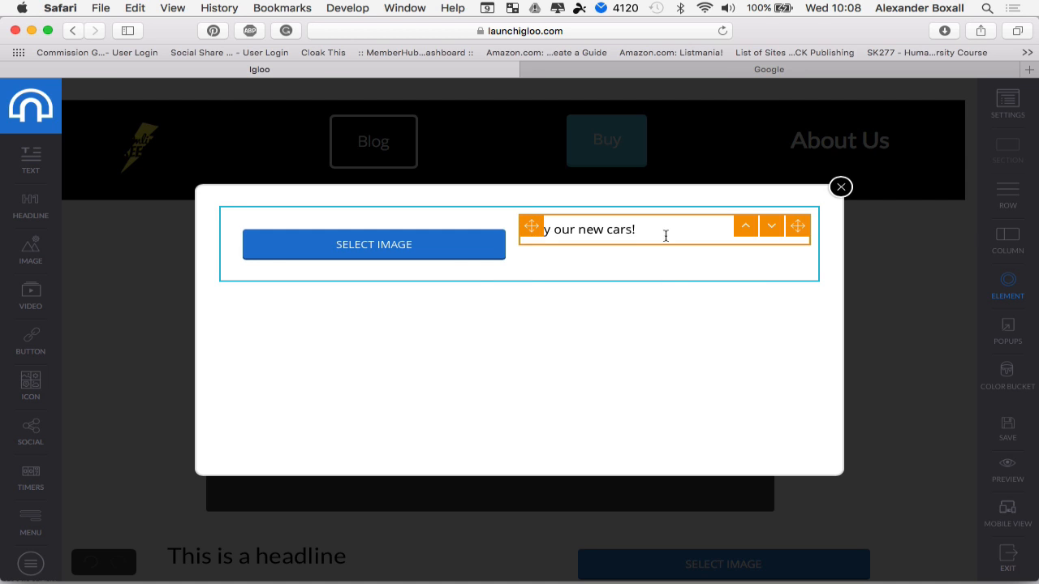
{"action": "left_click", "coordinate": [247, 250]}
{"action": "left_click", "coordinate": [632, 242]}
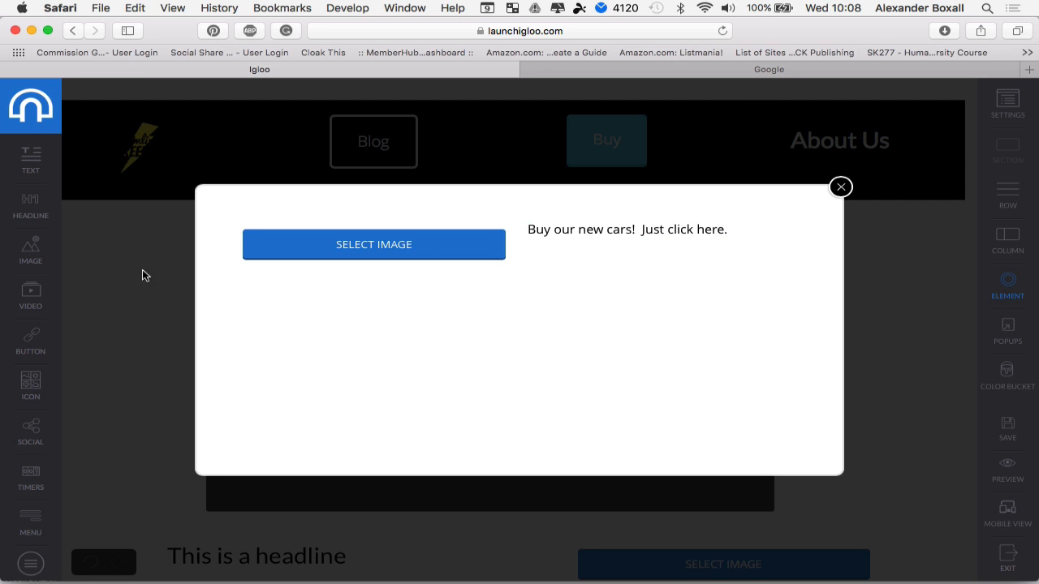
Add a one-column row below the image and text row and place a button element in it.
{"action": "left_click_drag", "start_coordinate": [28, 347], "coordinate": [582, 292]}
{"action": "left_click", "coordinate": [519, 276]}
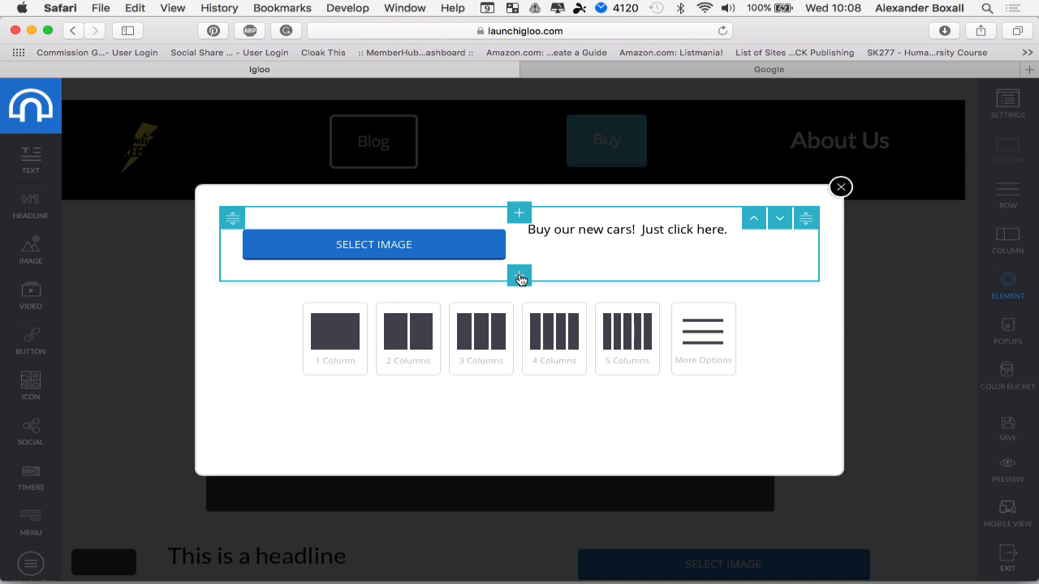
{"action": "left_click", "coordinate": [335, 339]}
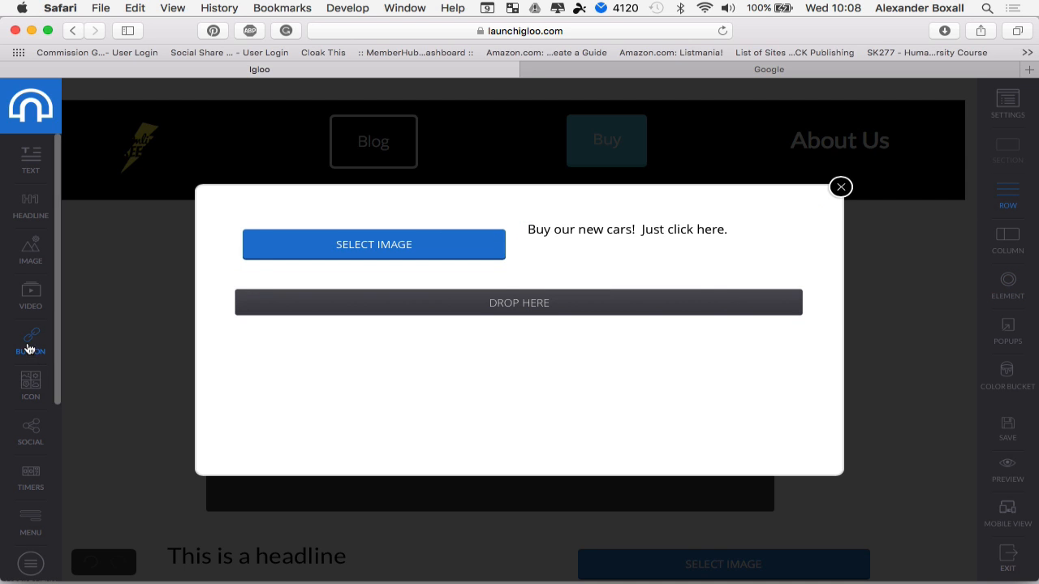
{"action": "left_click_drag", "start_coordinate": [27, 348], "coordinate": [549, 314]}
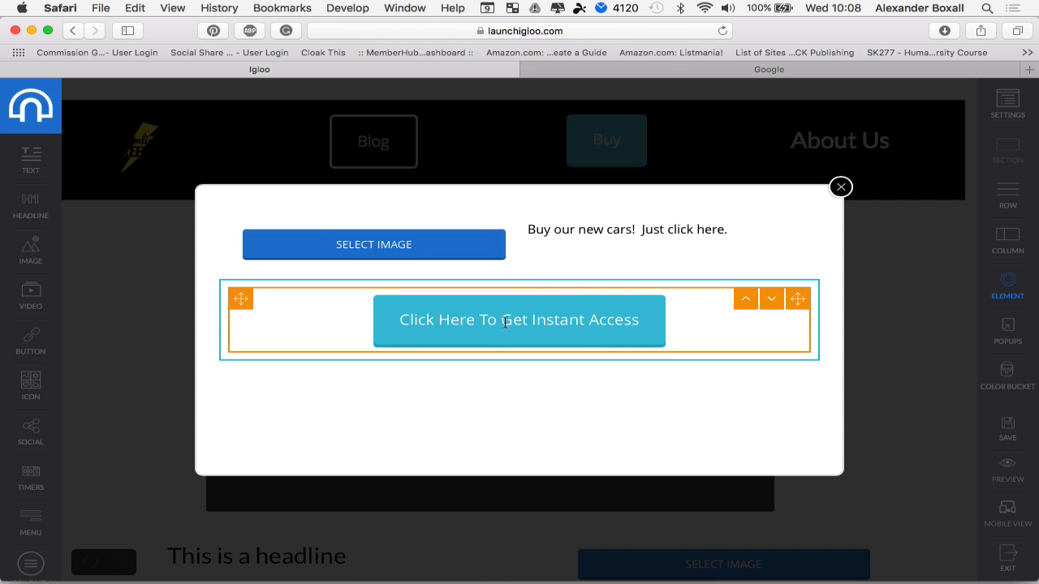
Replace the popup button's placeholder text with "Buy a car now".
{"action": "triple_click", "coordinate": [519, 323]}
{"action": "type", "text": "Buy d"}
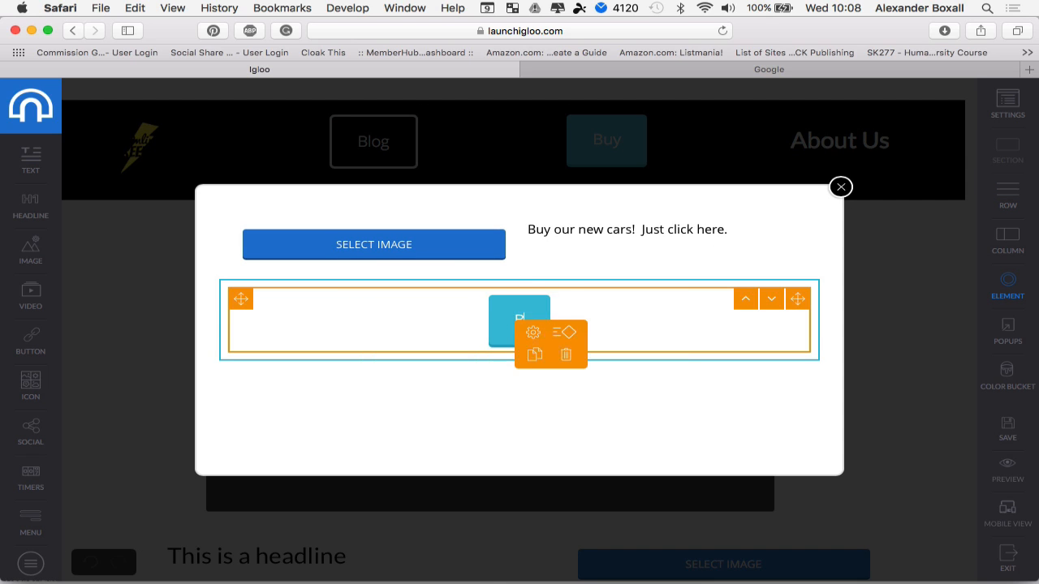
{"action": "type", "text": " car now"}
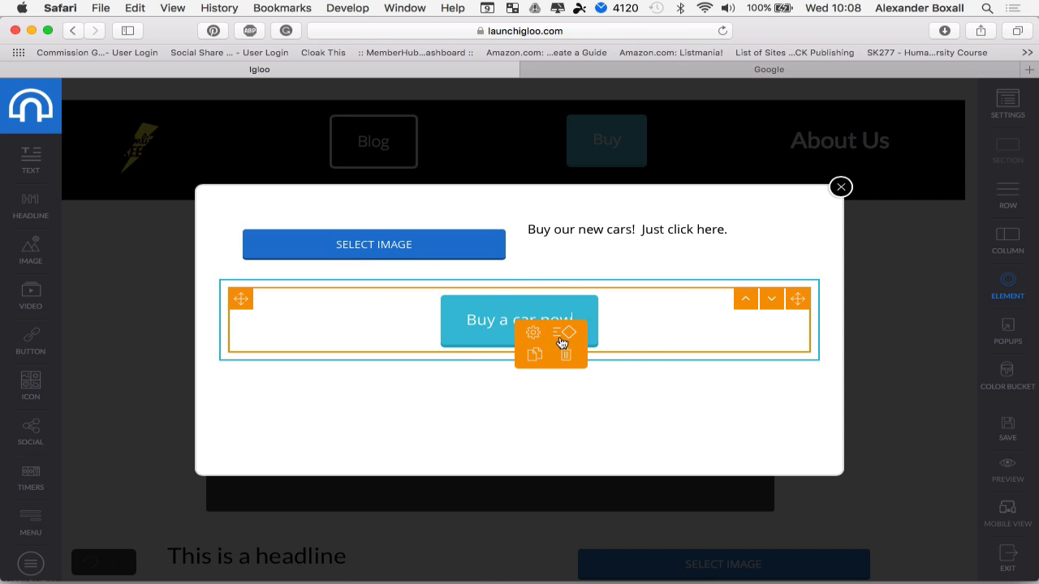
Upload green car.jpg from the Car Photos folder and use it as the popup's image.
{"action": "left_click", "coordinate": [373, 245]}
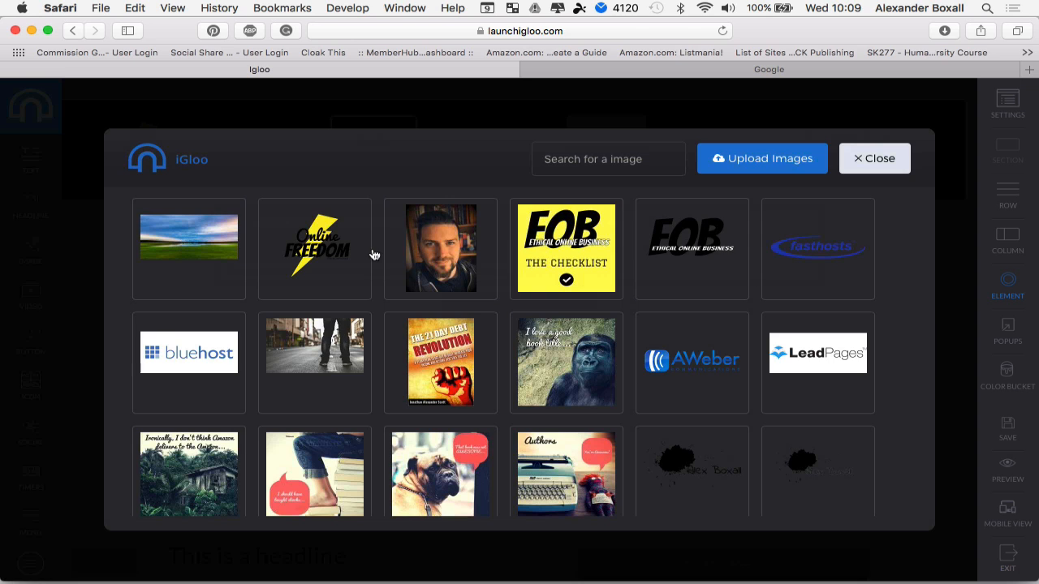
{"action": "left_click", "coordinate": [751, 150]}
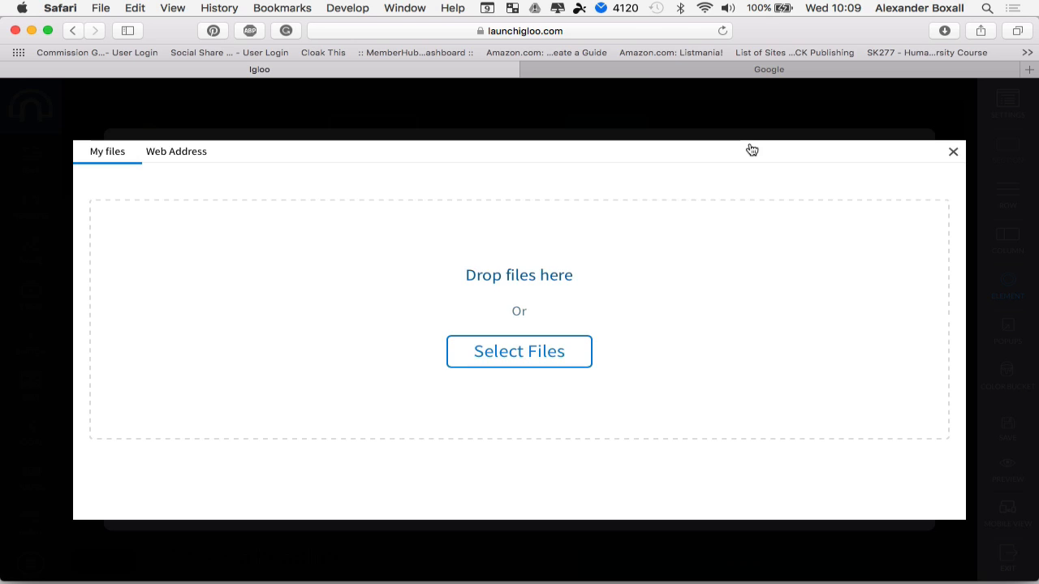
{"action": "left_click", "coordinate": [516, 362]}
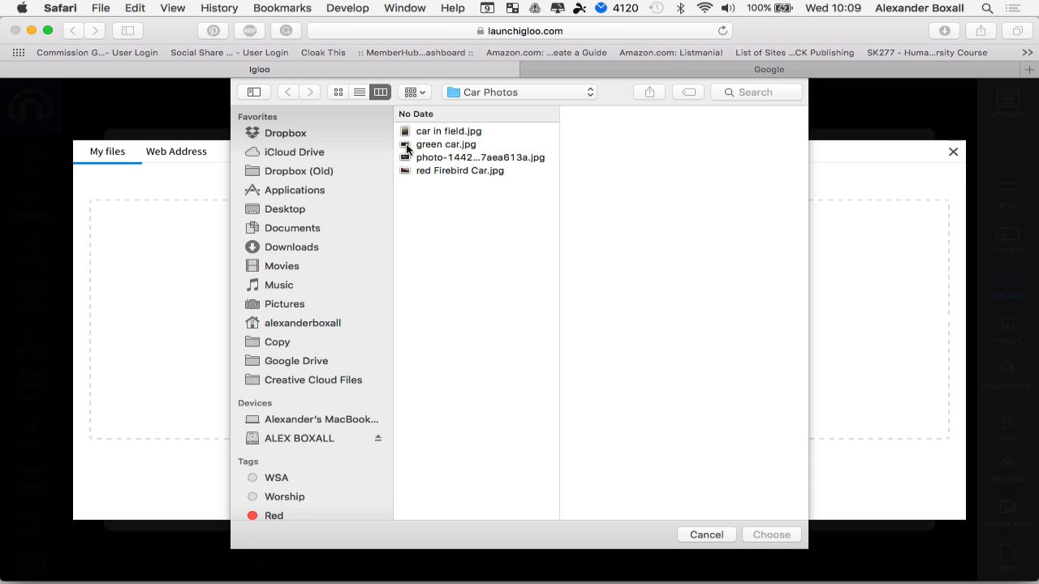
{"action": "left_click", "coordinate": [414, 145]}
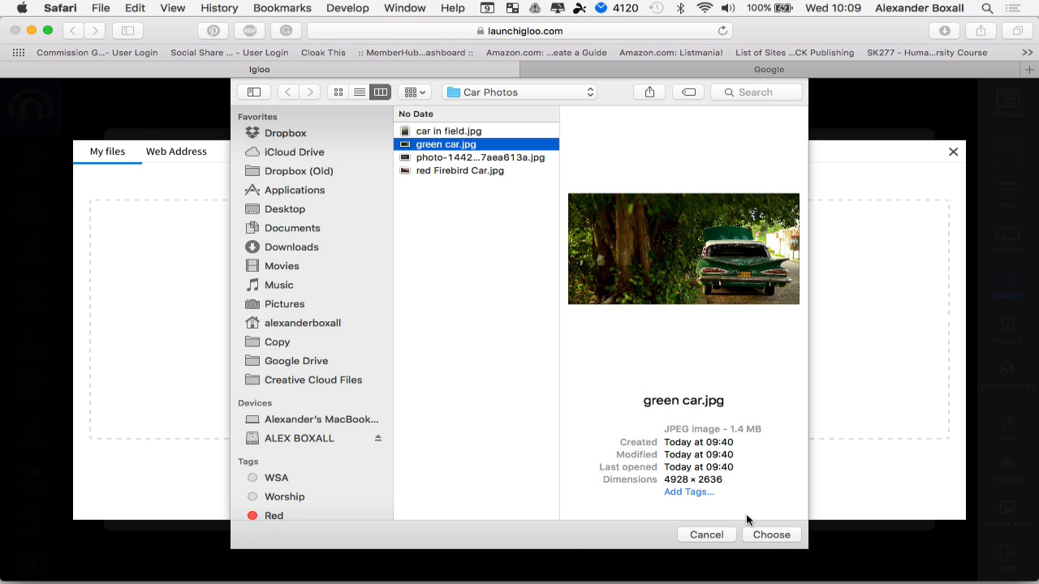
{"action": "left_click", "coordinate": [773, 535]}
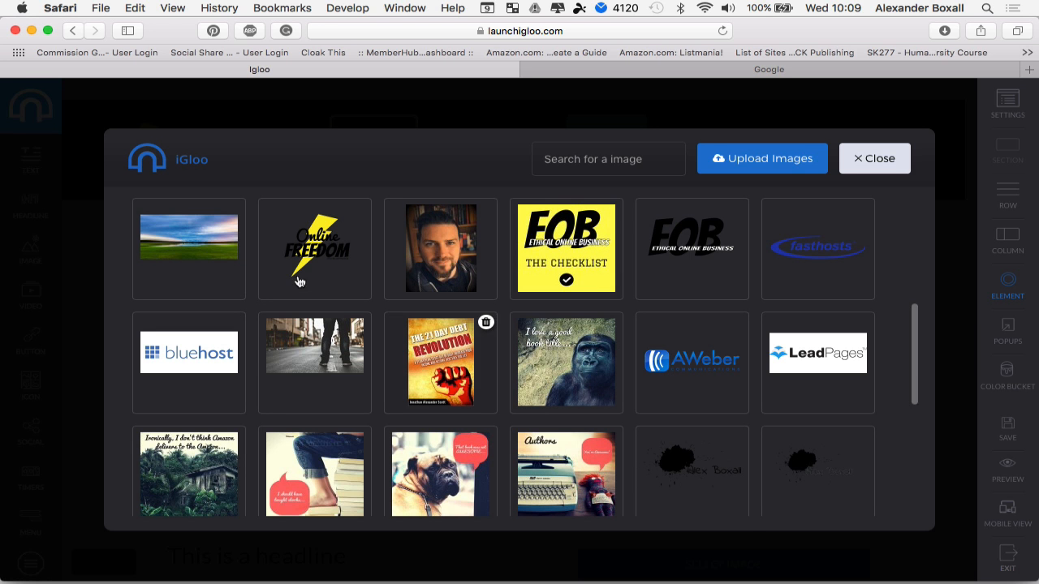
{"action": "scroll", "coordinate": [298, 280], "scroll_direction": "up", "scroll_amount": 5}
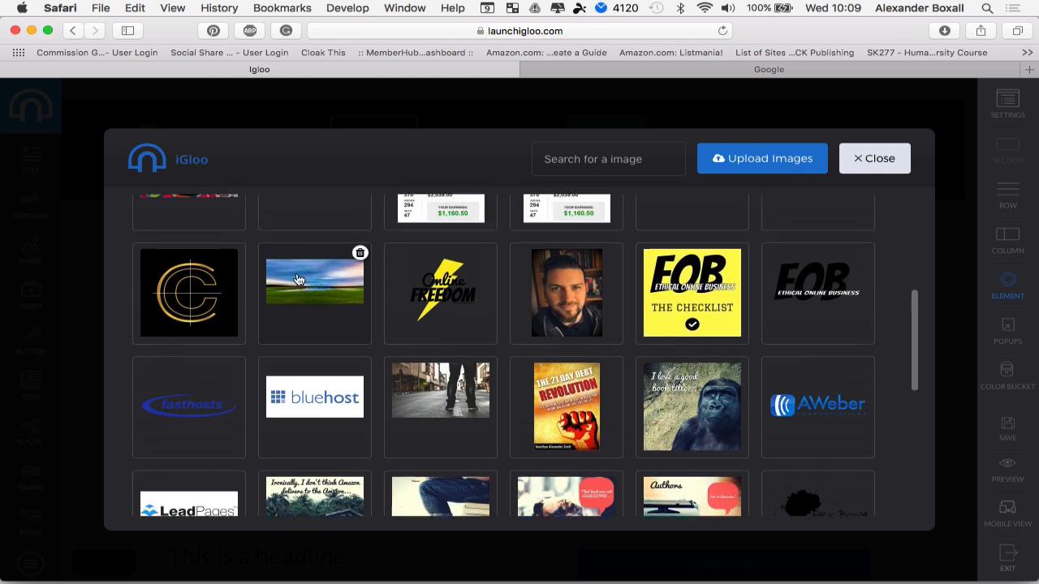
{"action": "left_click", "coordinate": [200, 241]}
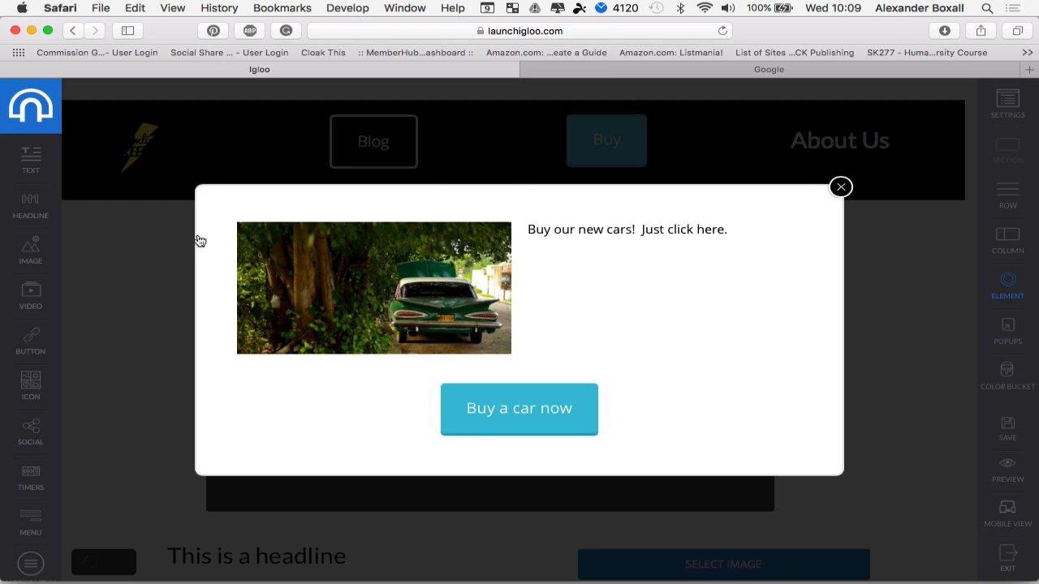
Give the popup's car image a groove-style border of size 6 and close its settings.
{"action": "left_click", "coordinate": [429, 290]}
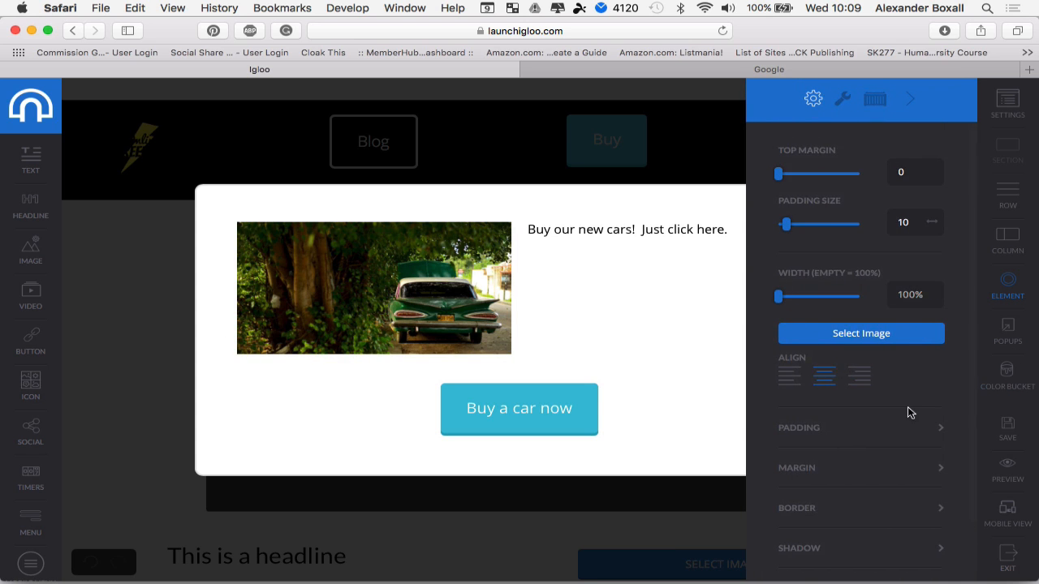
{"action": "scroll", "coordinate": [902, 413], "scroll_direction": "down", "scroll_amount": 2}
{"action": "left_click", "coordinate": [841, 439]}
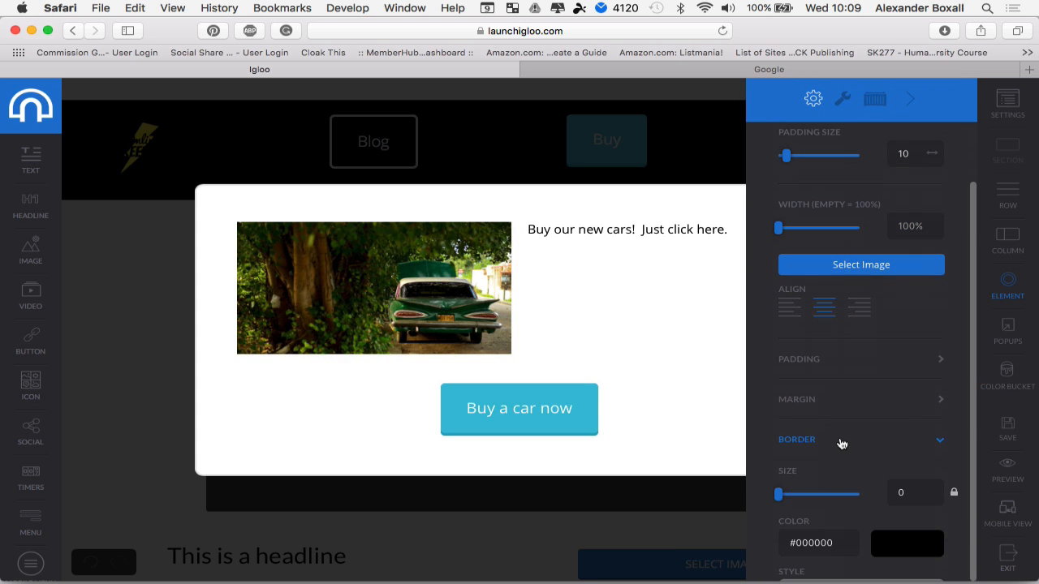
{"action": "scroll", "coordinate": [842, 434], "scroll_direction": "down", "scroll_amount": 3}
{"action": "left_click", "coordinate": [843, 475]}
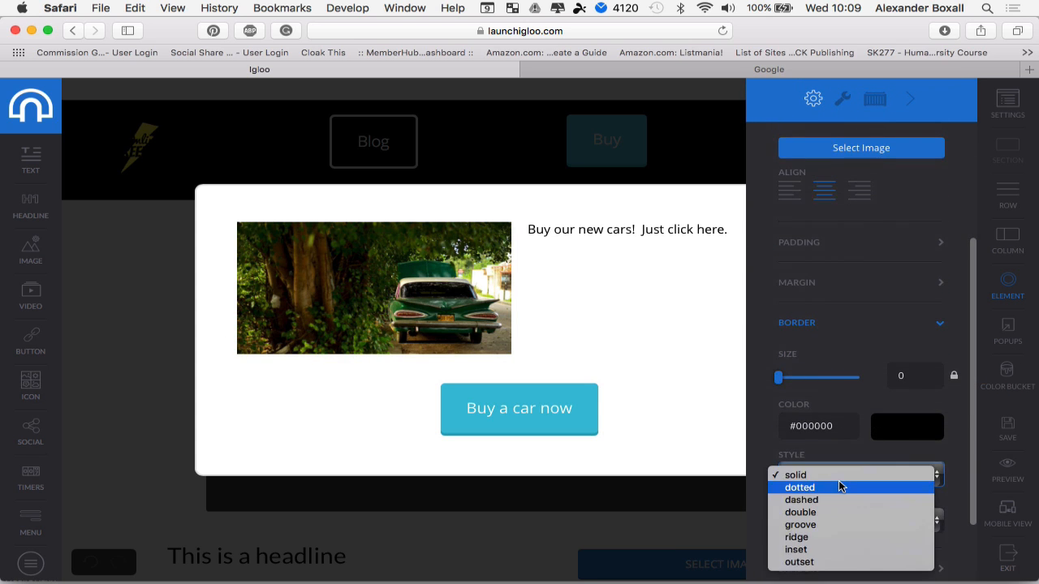
{"action": "left_click", "coordinate": [824, 525]}
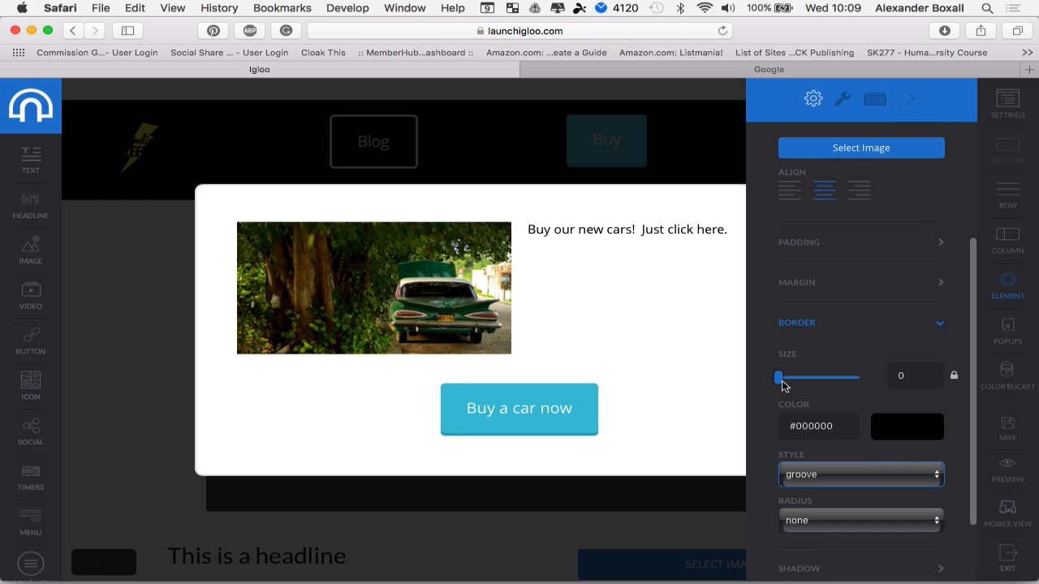
{"action": "left_click_drag", "start_coordinate": [784, 387], "coordinate": [794, 386]}
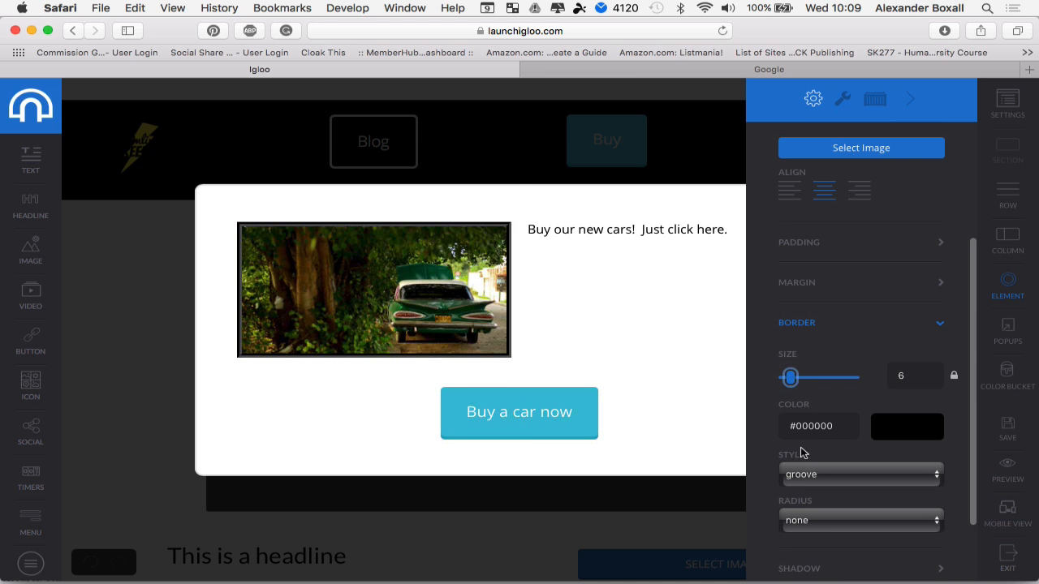
{"action": "left_click", "coordinate": [911, 99]}
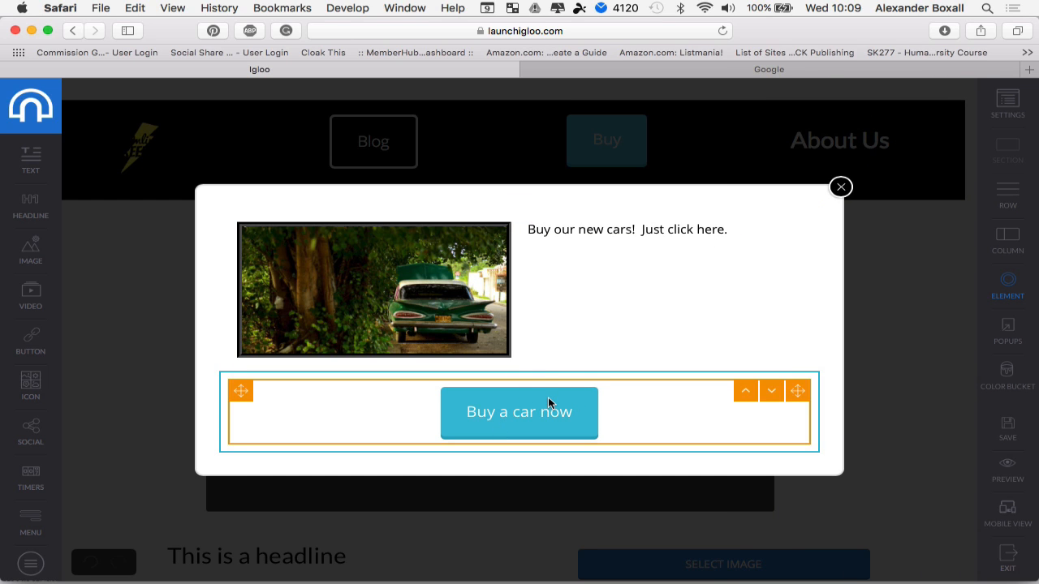
Review the style presets, container options and action settings of the "Buy a car now" button and close the popup.
{"action": "mouse_move", "coordinate": [549, 402]}
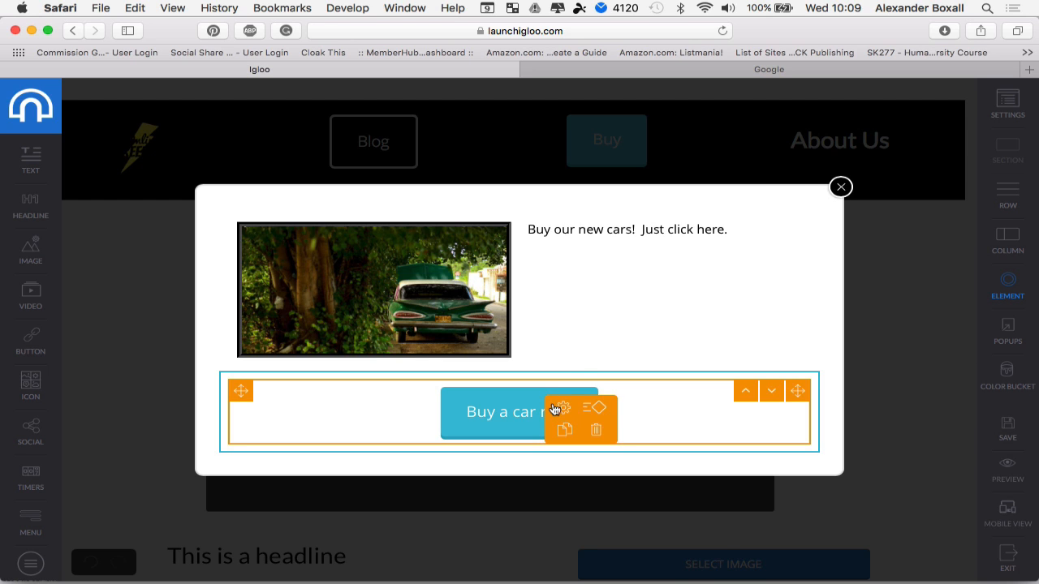
{"action": "left_click", "coordinate": [564, 408]}
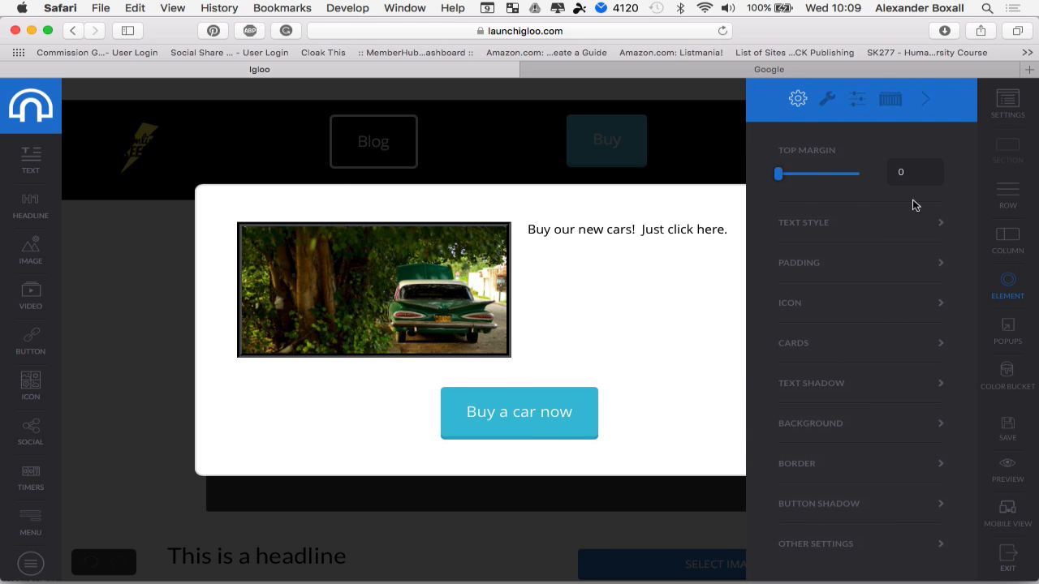
{"action": "left_click", "coordinate": [858, 98]}
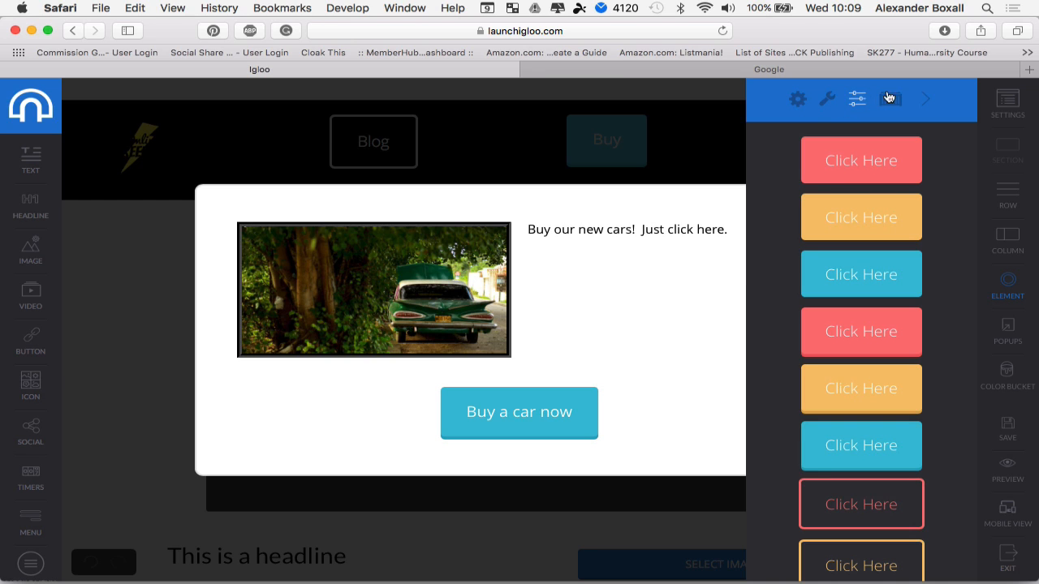
{"action": "left_click", "coordinate": [892, 99]}
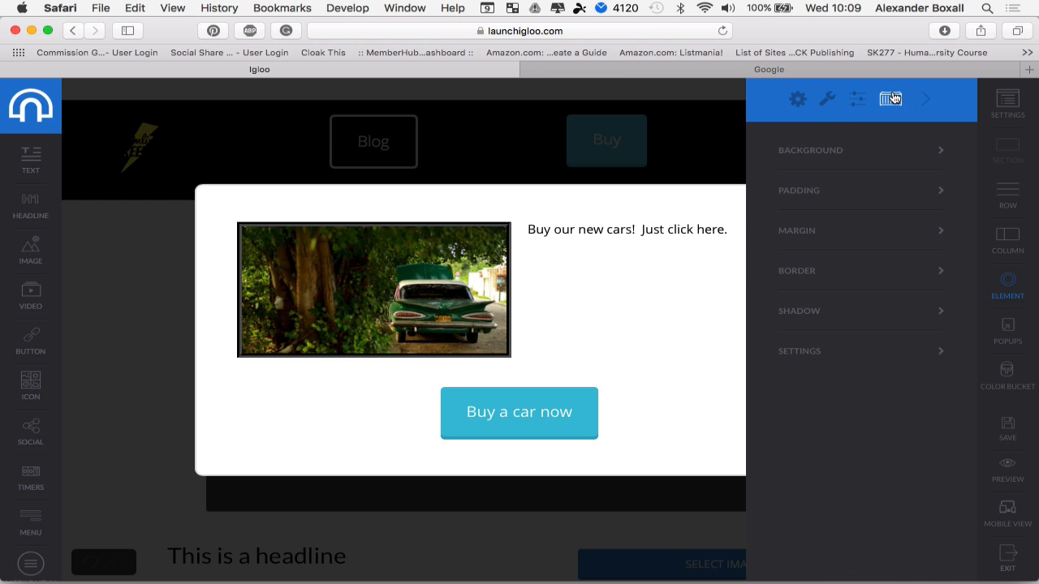
{"action": "left_click", "coordinate": [825, 105]}
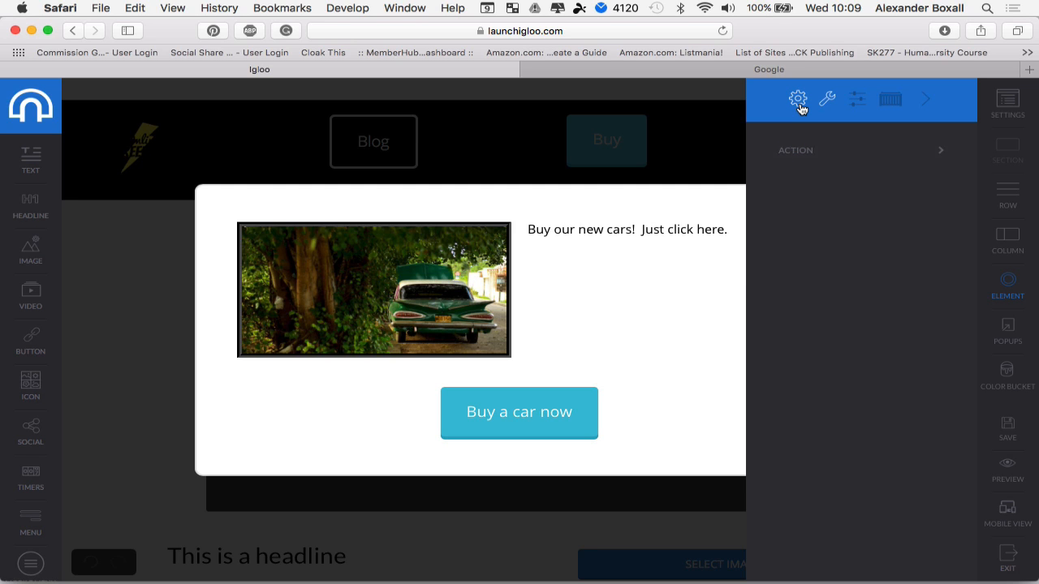
{"action": "left_click", "coordinate": [798, 100]}
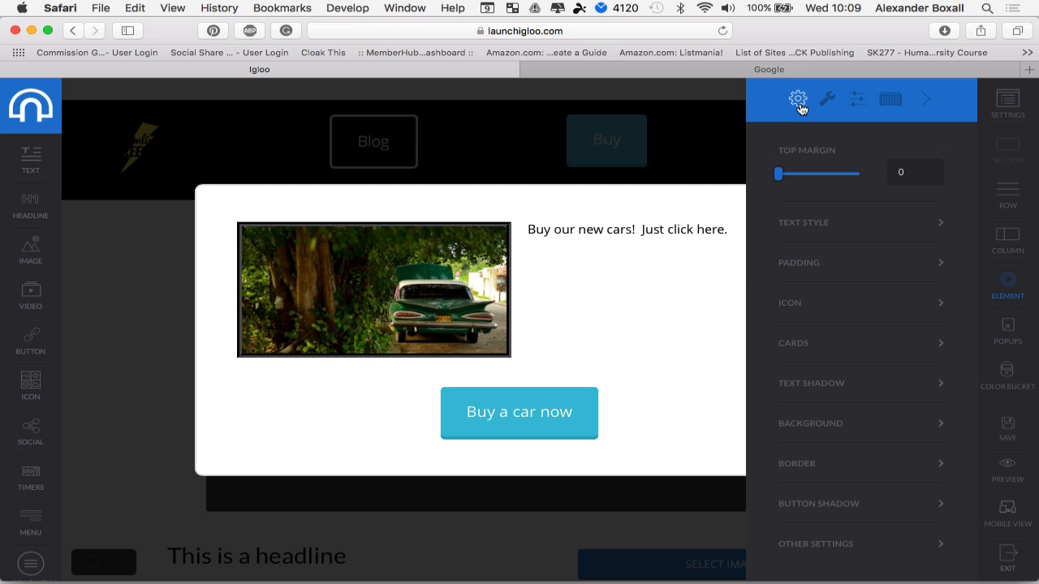
{"action": "left_click", "coordinate": [923, 99]}
{"action": "left_click", "coordinate": [840, 187]}
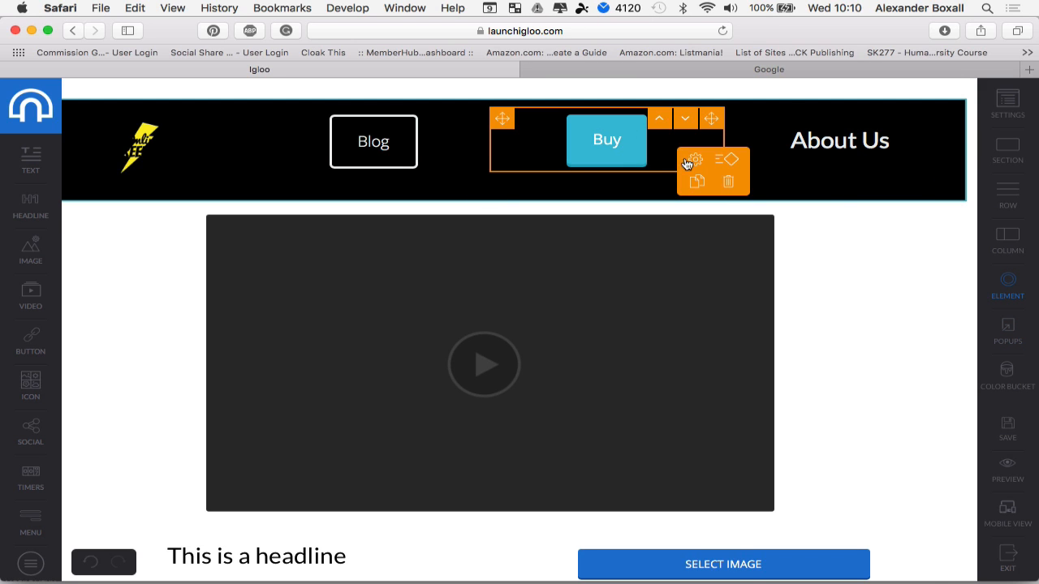
Give the header's Buy button the slideDownLong enter animation effect.
{"action": "left_click", "coordinate": [691, 161]}
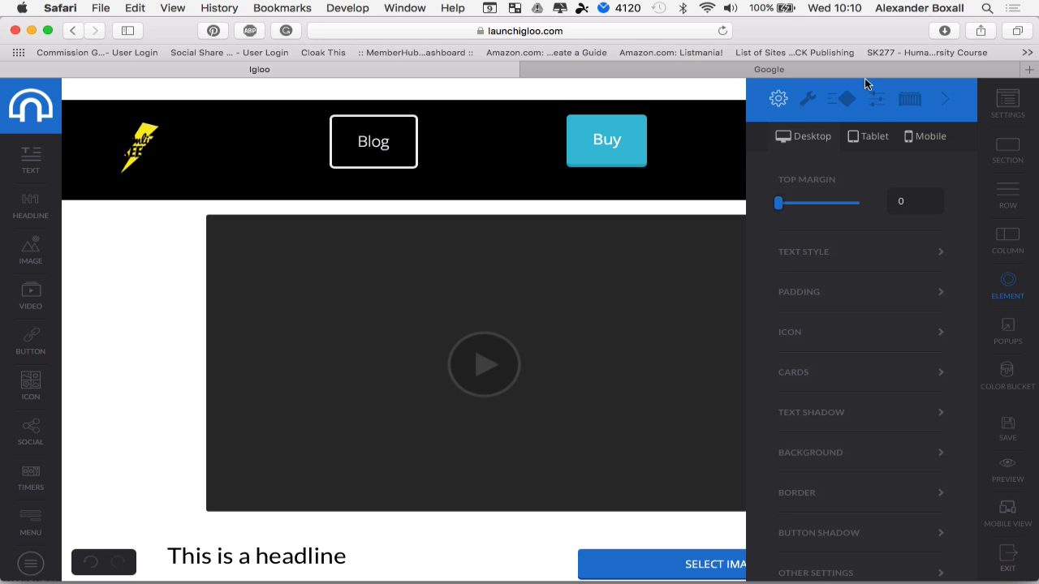
{"action": "left_click", "coordinate": [840, 104]}
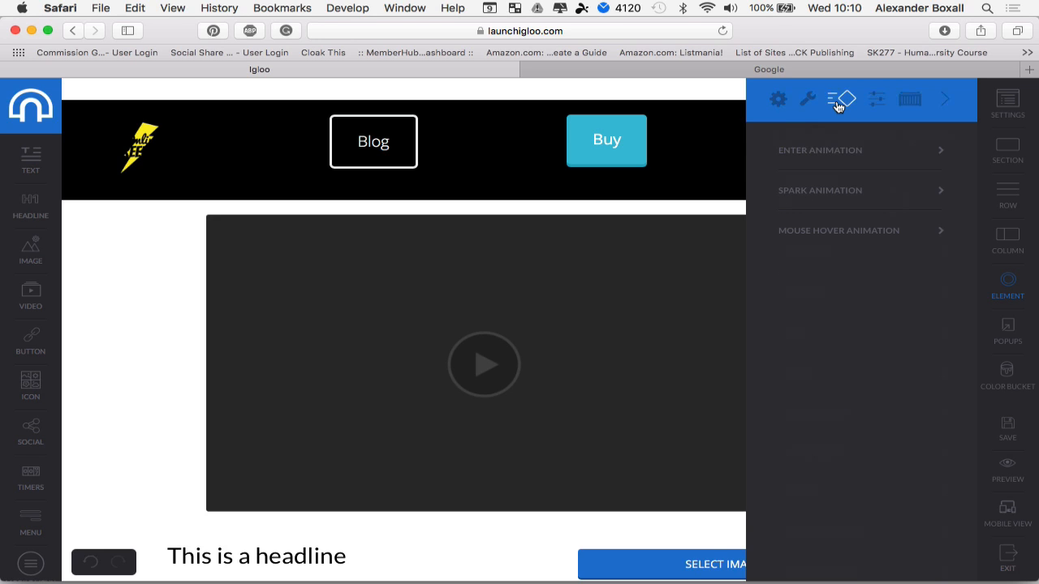
{"action": "left_click", "coordinate": [831, 158]}
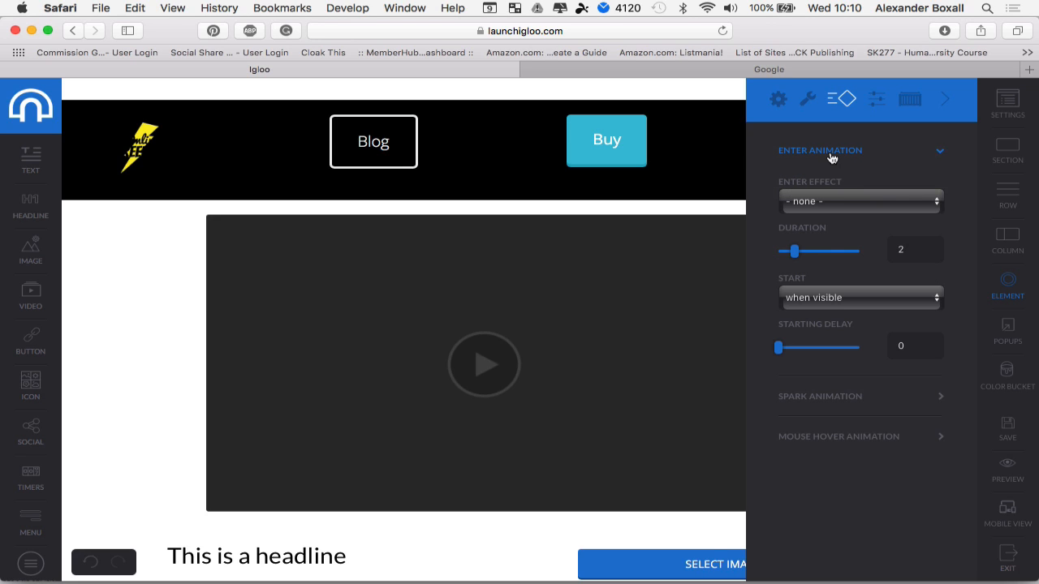
{"action": "left_click", "coordinate": [838, 201]}
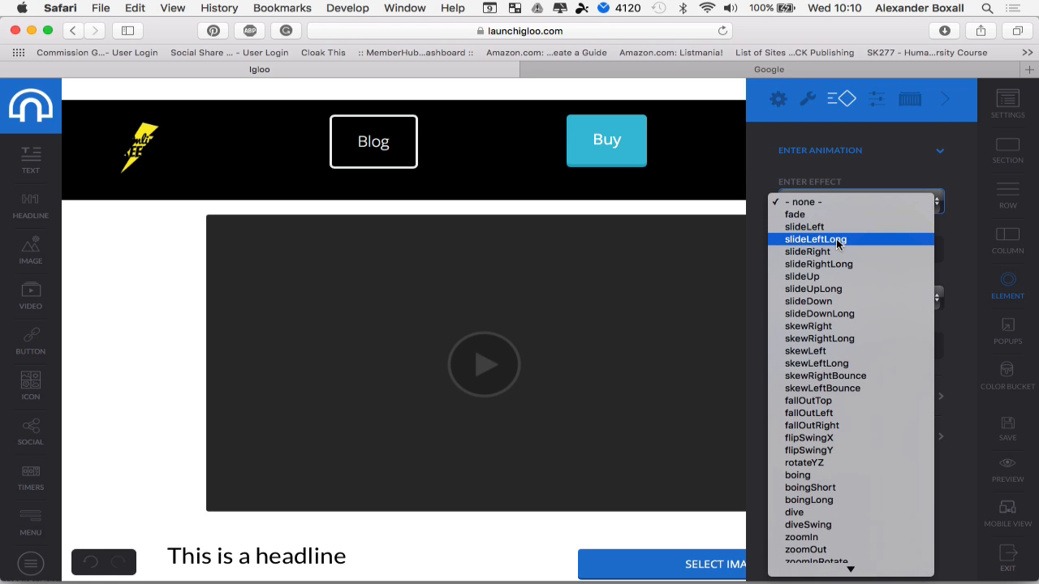
{"action": "left_click", "coordinate": [810, 314]}
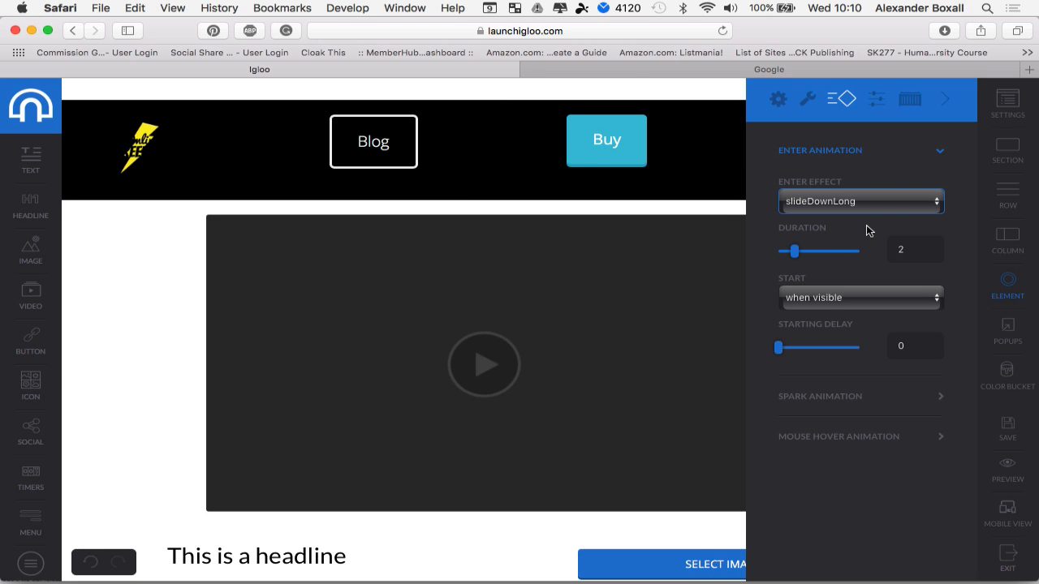
Add a swing spark animation to the Buy button with a duration of 2 and a delay of 1.
{"action": "left_click", "coordinate": [829, 396]}
{"action": "scroll", "coordinate": [827, 401], "scroll_direction": "down", "scroll_amount": 3}
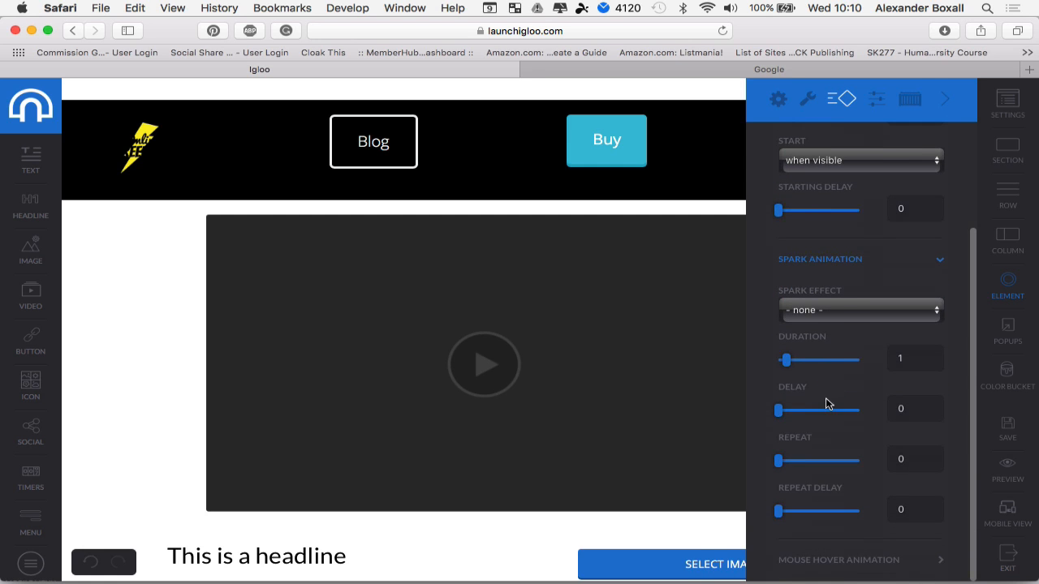
{"action": "left_click", "coordinate": [843, 302]}
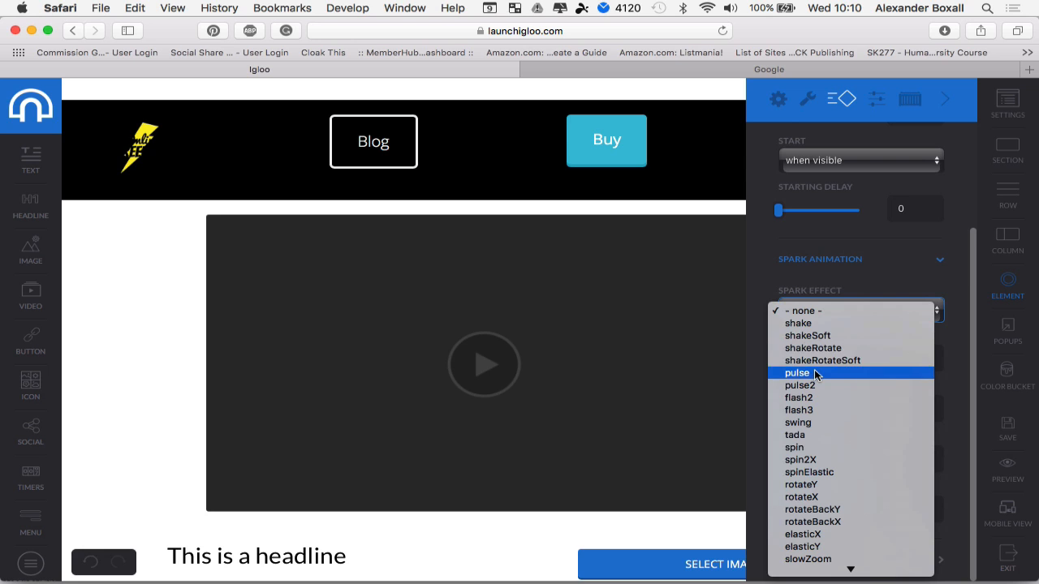
{"action": "left_click", "coordinate": [801, 422]}
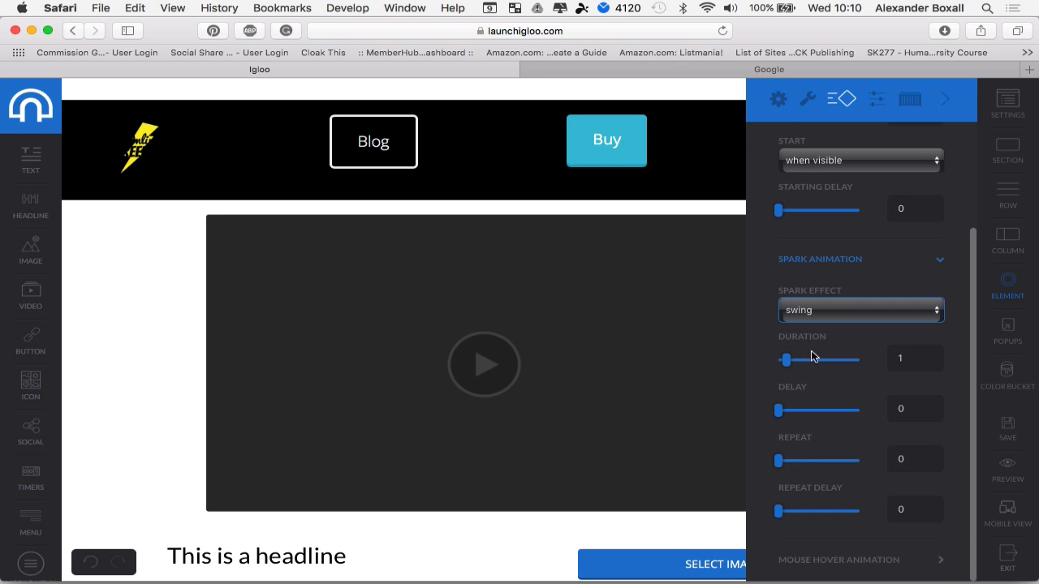
{"action": "left_click", "coordinate": [786, 360]}
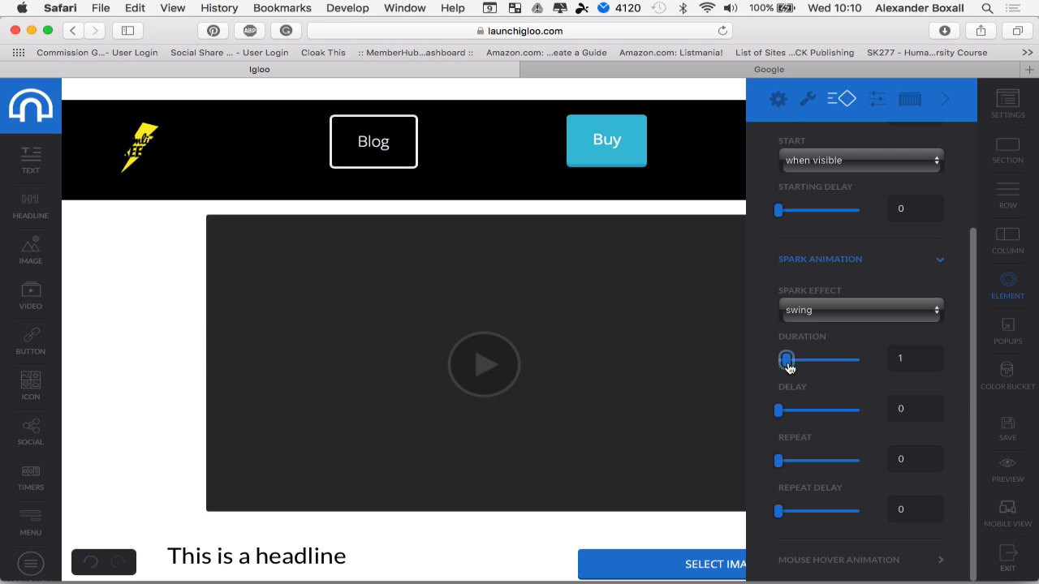
{"action": "left_click_drag", "start_coordinate": [787, 366], "coordinate": [796, 370]}
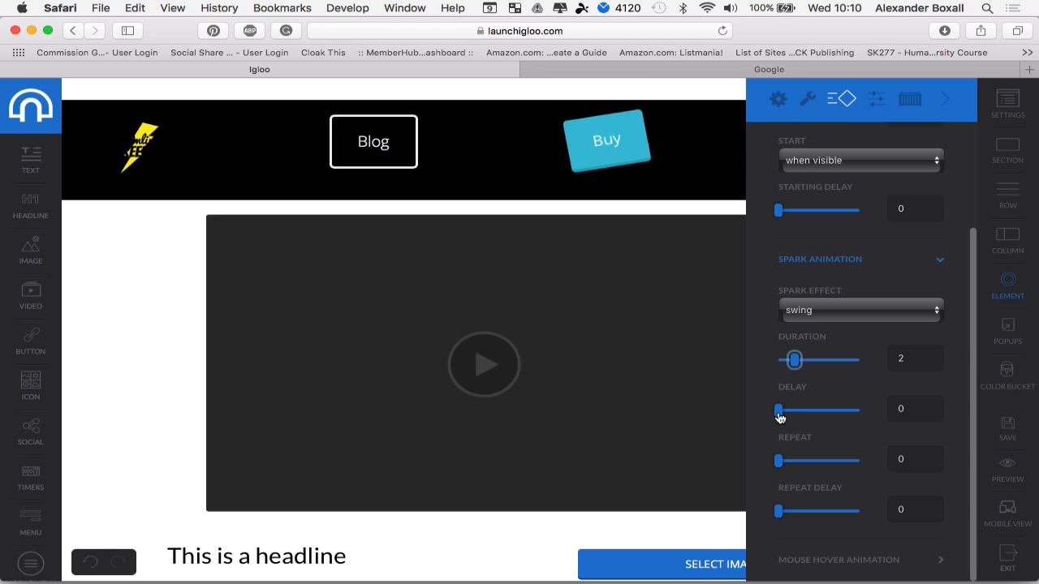
{"action": "left_click", "coordinate": [779, 416]}
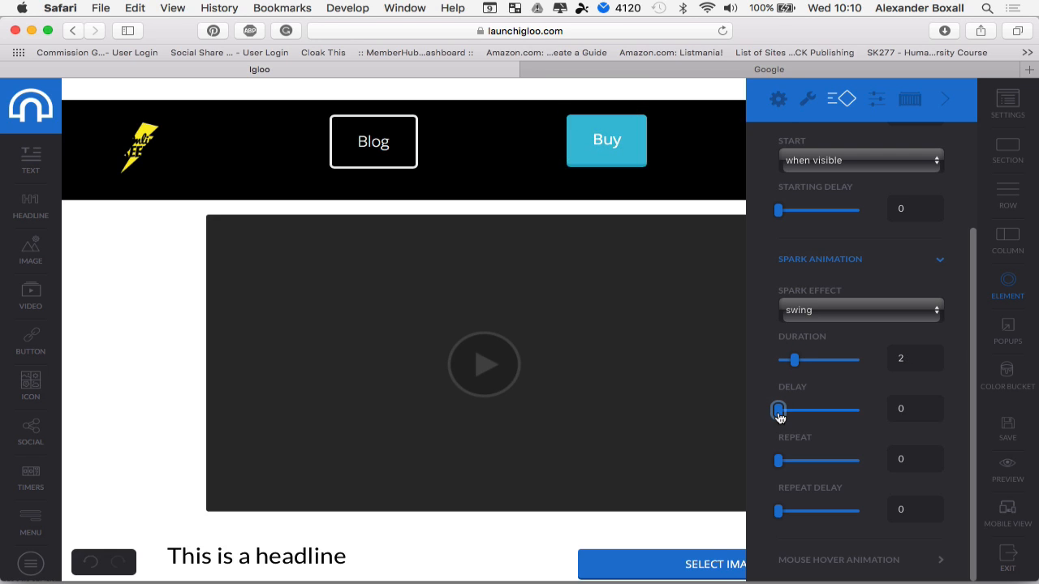
{"action": "left_click_drag", "start_coordinate": [779, 415], "coordinate": [787, 416]}
Set the Buy button's mouse hover effect to Grow, close its settings and save the page.
{"action": "left_click", "coordinate": [844, 569]}
{"action": "scroll", "coordinate": [852, 487], "scroll_direction": "down", "scroll_amount": 4}
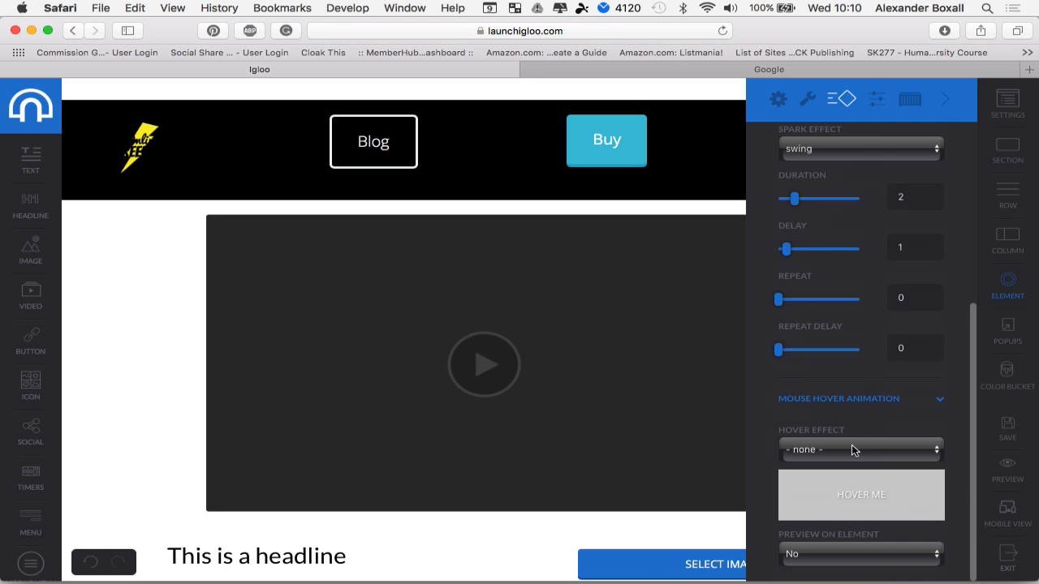
{"action": "left_click", "coordinate": [851, 447]}
{"action": "left_click", "coordinate": [795, 462]}
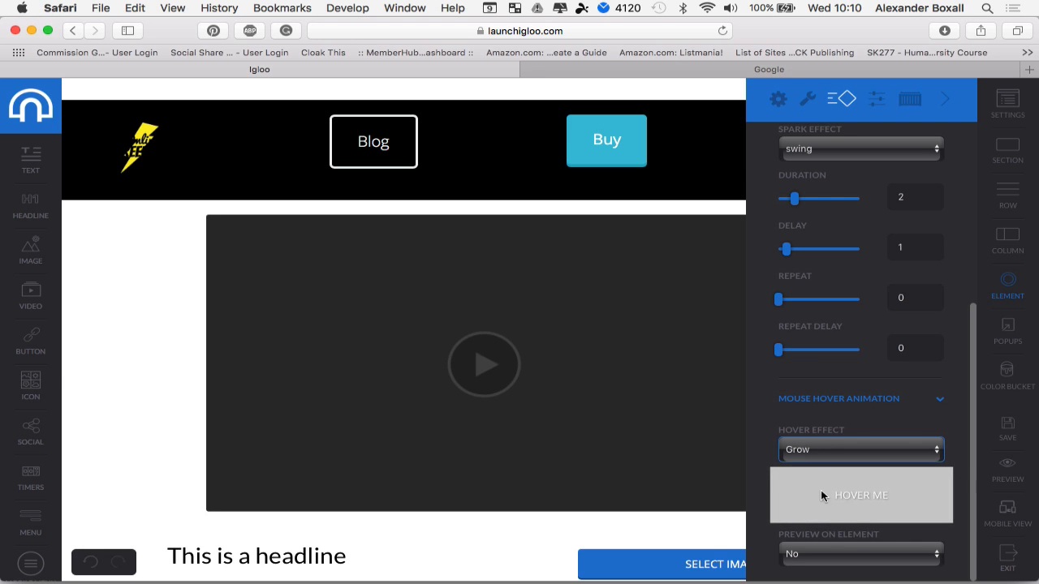
{"action": "left_click", "coordinate": [825, 448]}
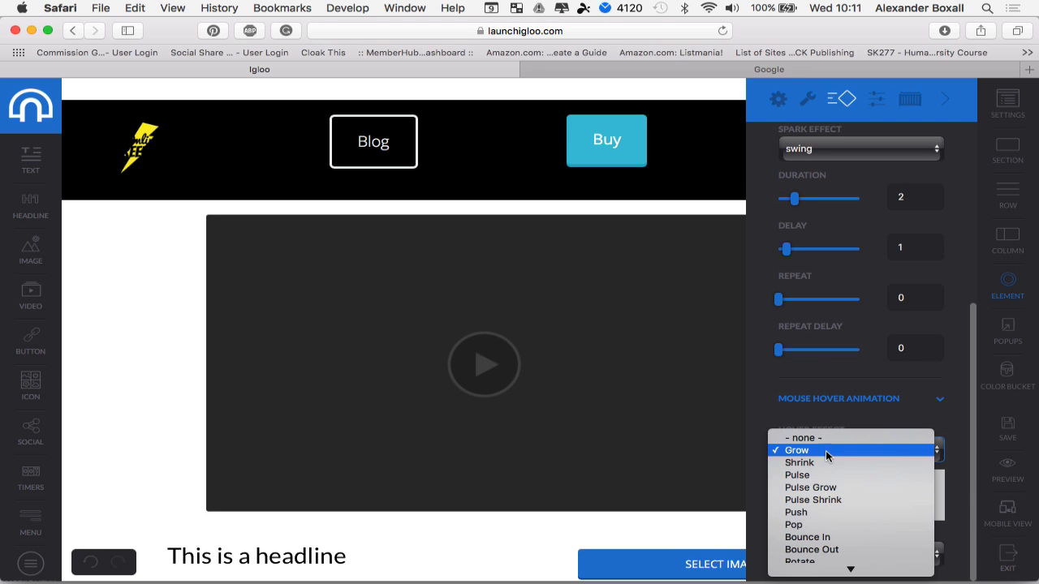
{"action": "left_click", "coordinate": [816, 477]}
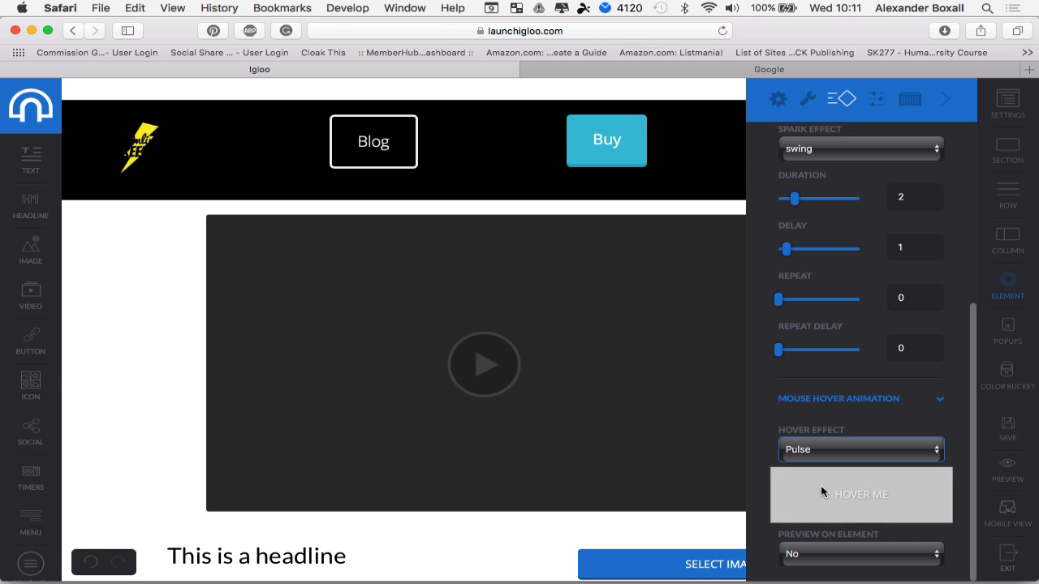
{"action": "left_click", "coordinate": [822, 453]}
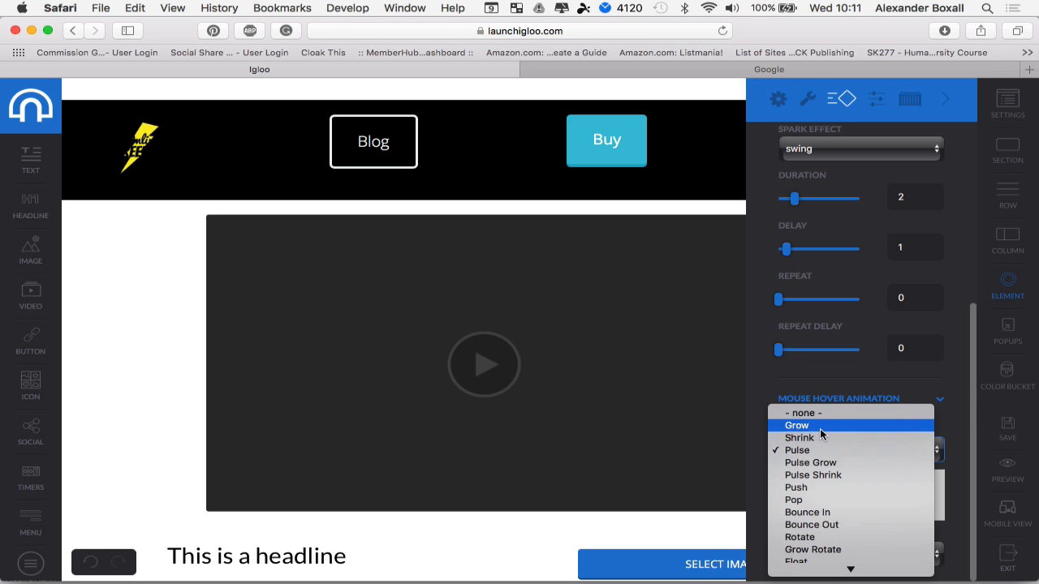
{"action": "left_click", "coordinate": [821, 427]}
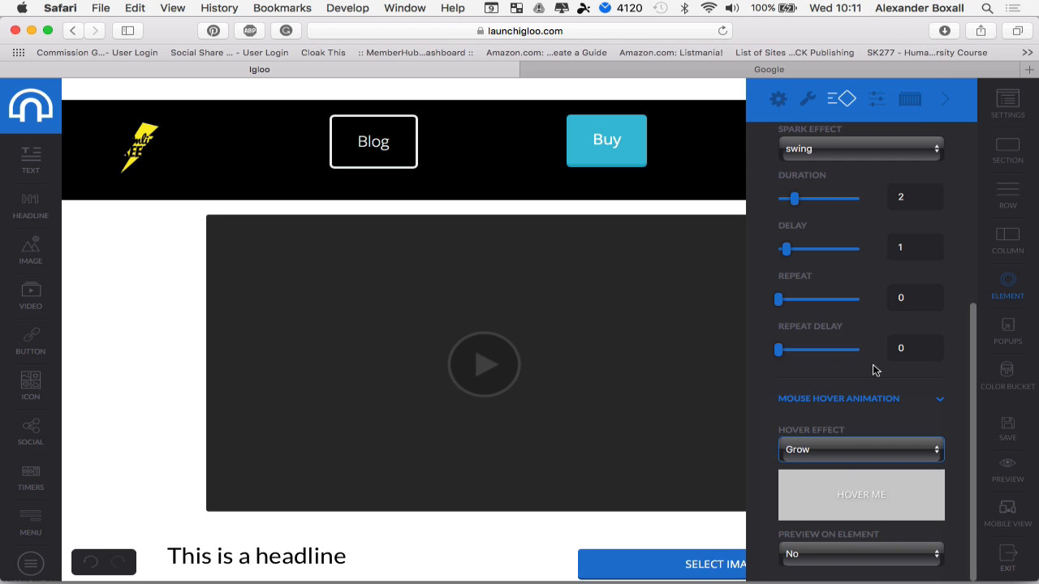
{"action": "left_click", "coordinate": [945, 99]}
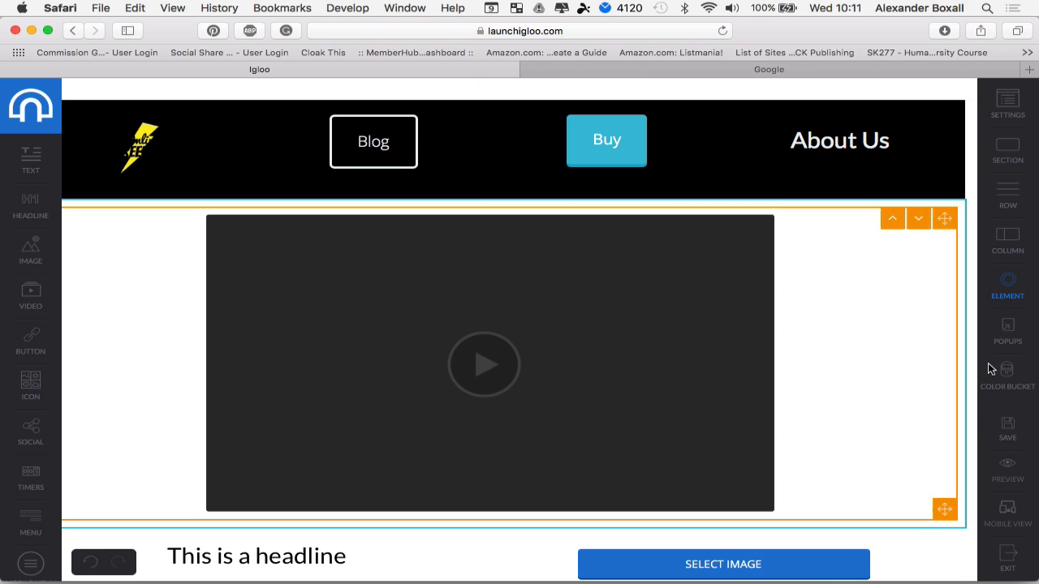
{"action": "left_click", "coordinate": [1010, 435]}
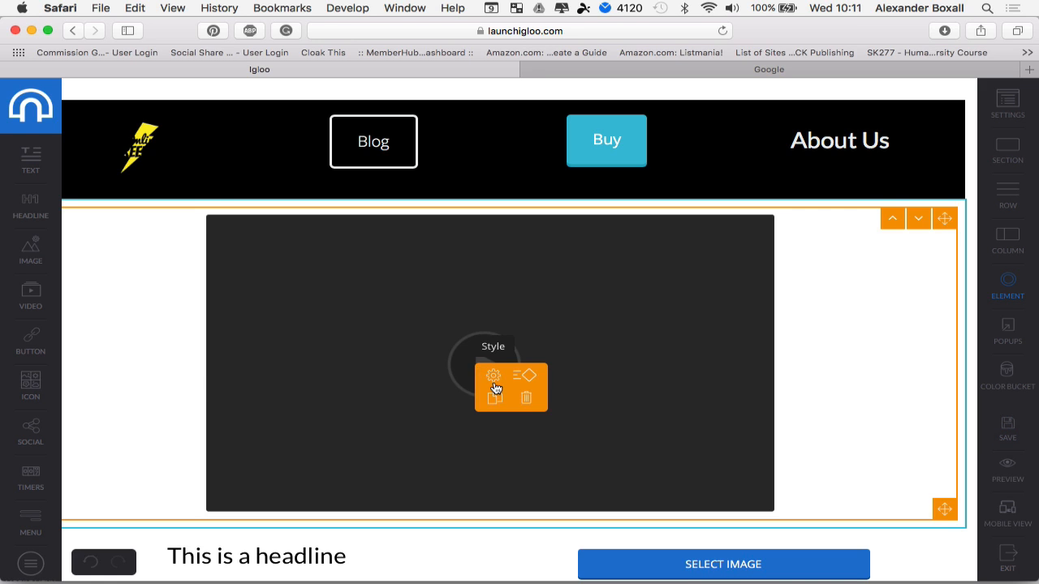
Open the source and playback settings of the video element below the header.
{"action": "left_click", "coordinate": [494, 384]}
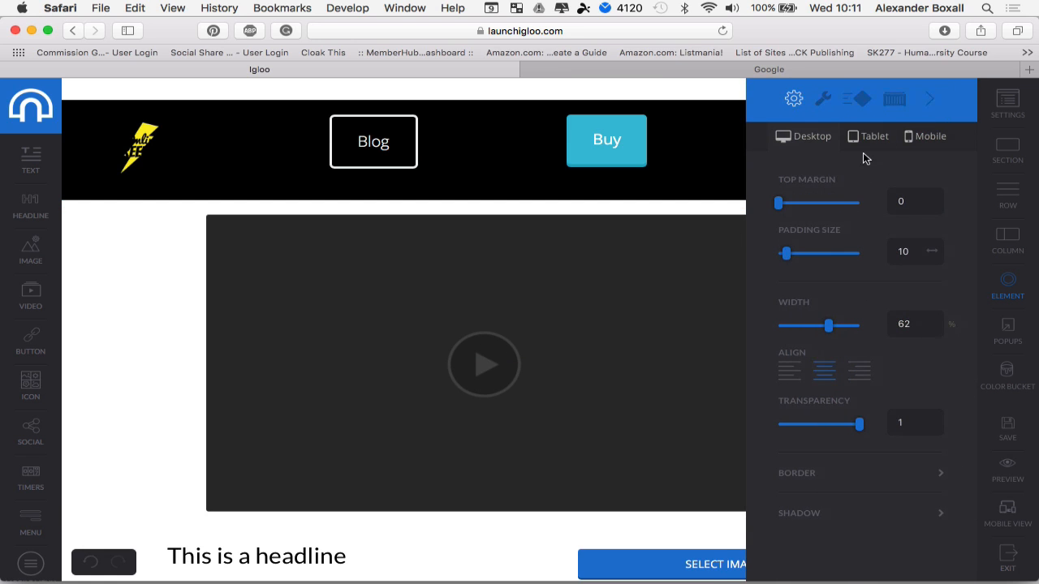
{"action": "left_click", "coordinate": [824, 104]}
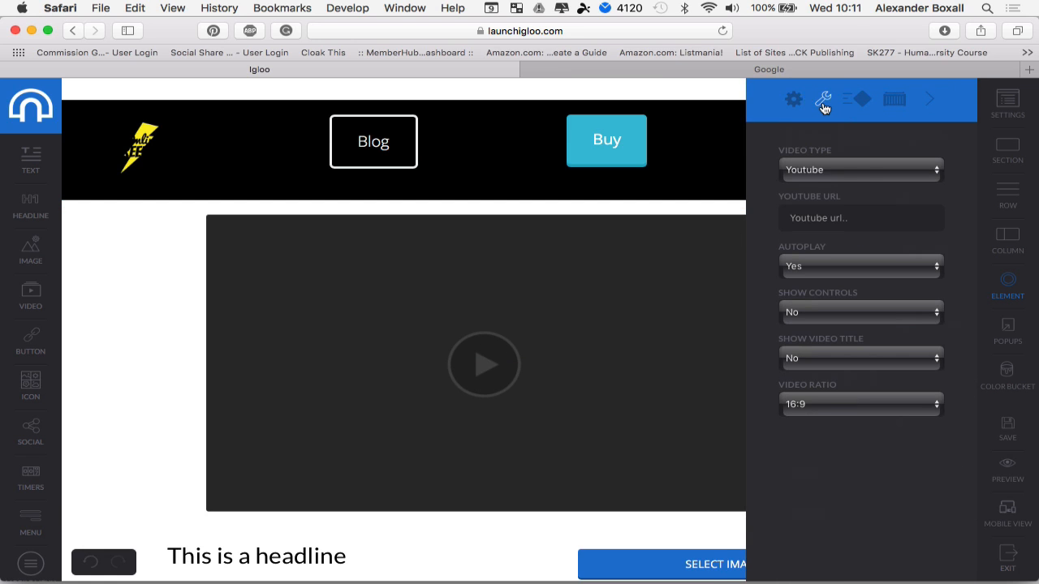
{"action": "left_click", "coordinate": [1028, 69]}
{"action": "left_click", "coordinate": [596, 30]}
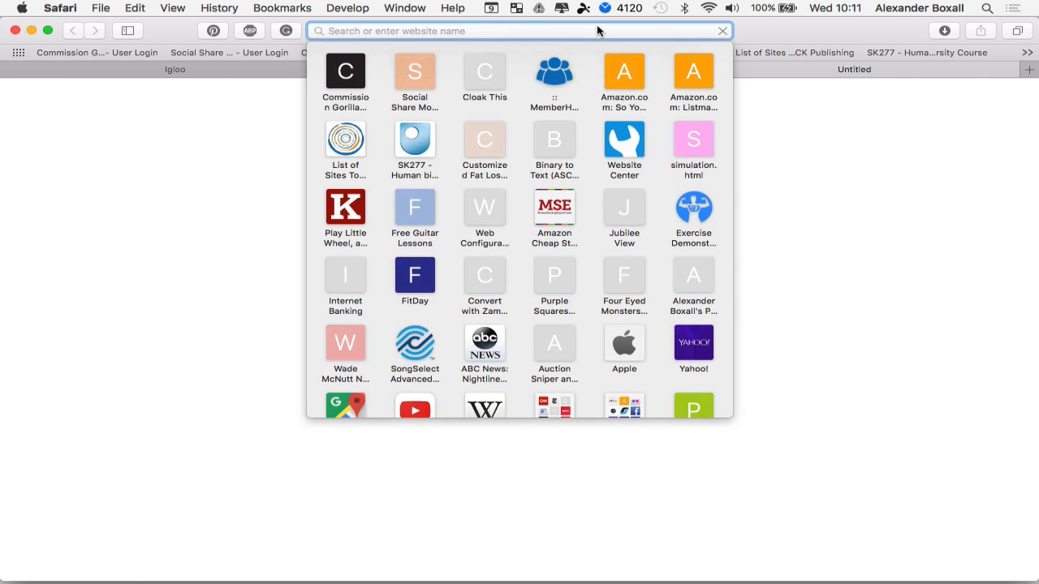
{"action": "type", "text": "youtub"}
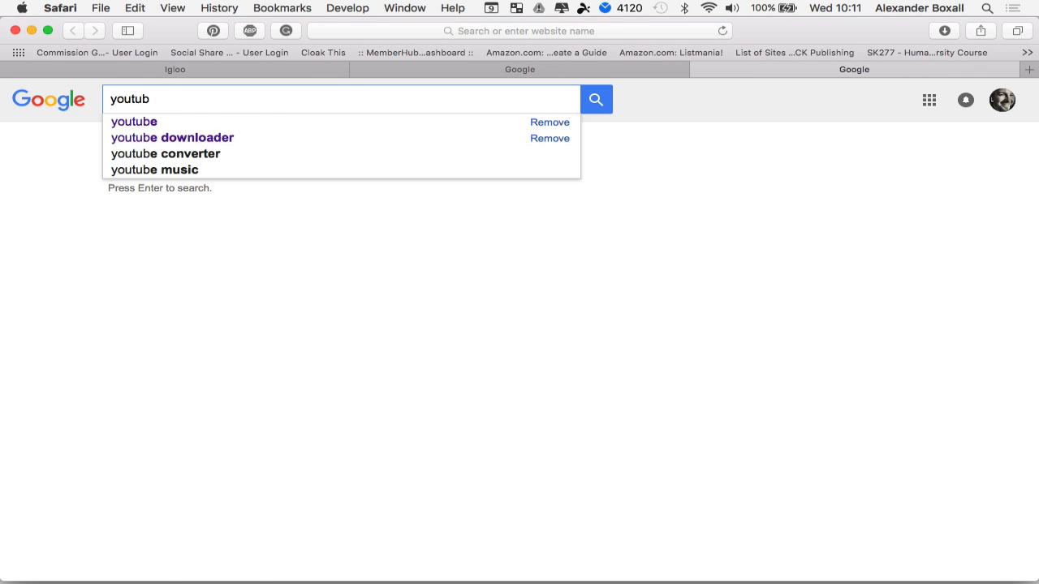
{"action": "left_click", "coordinate": [511, 30]}
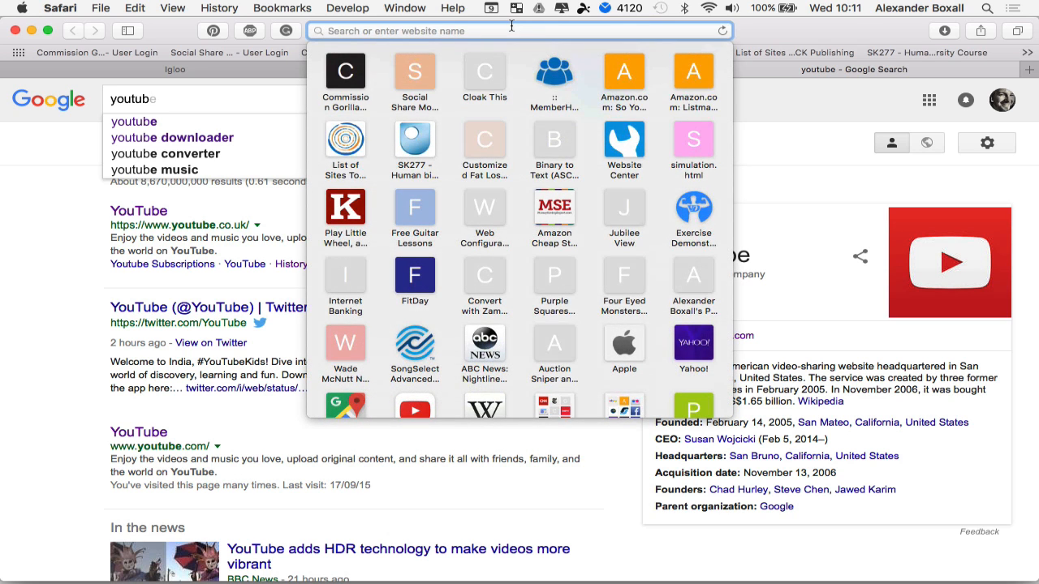
{"action": "type", "text": "youtube.com"}
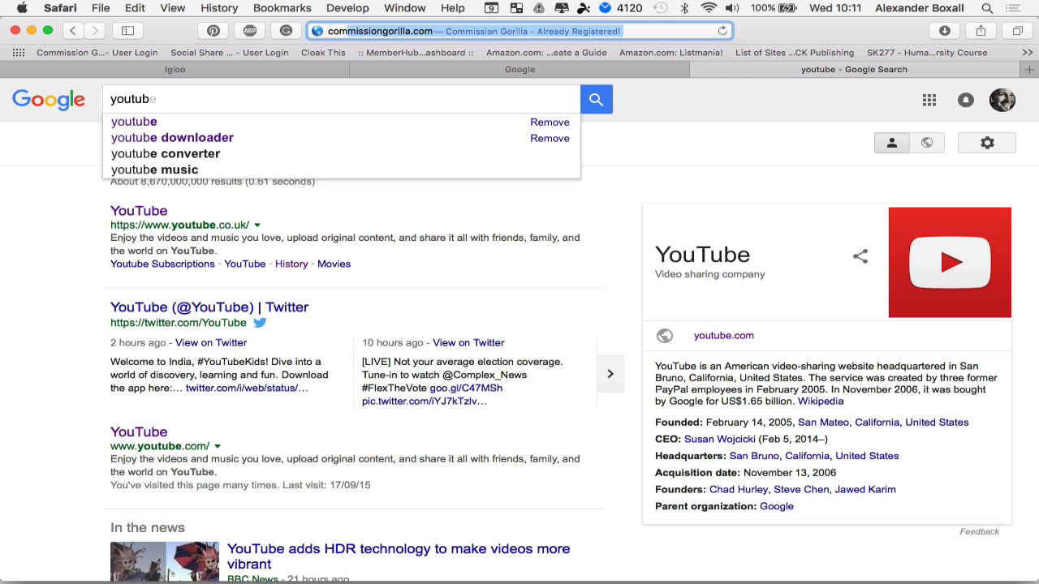
{"action": "key", "text": "Return"}
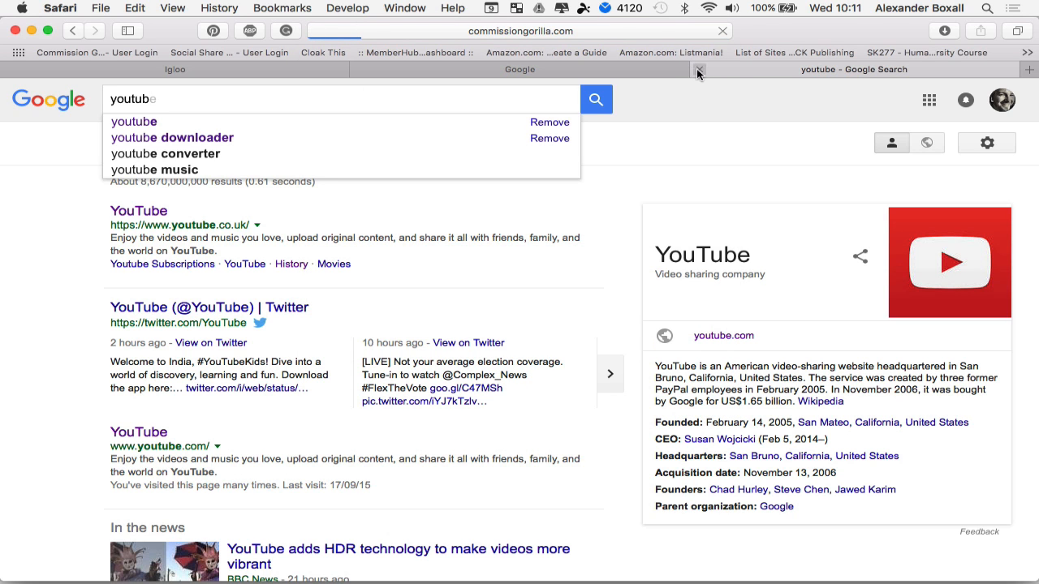
{"action": "left_click", "coordinate": [696, 69]}
{"action": "left_click", "coordinate": [1029, 71]}
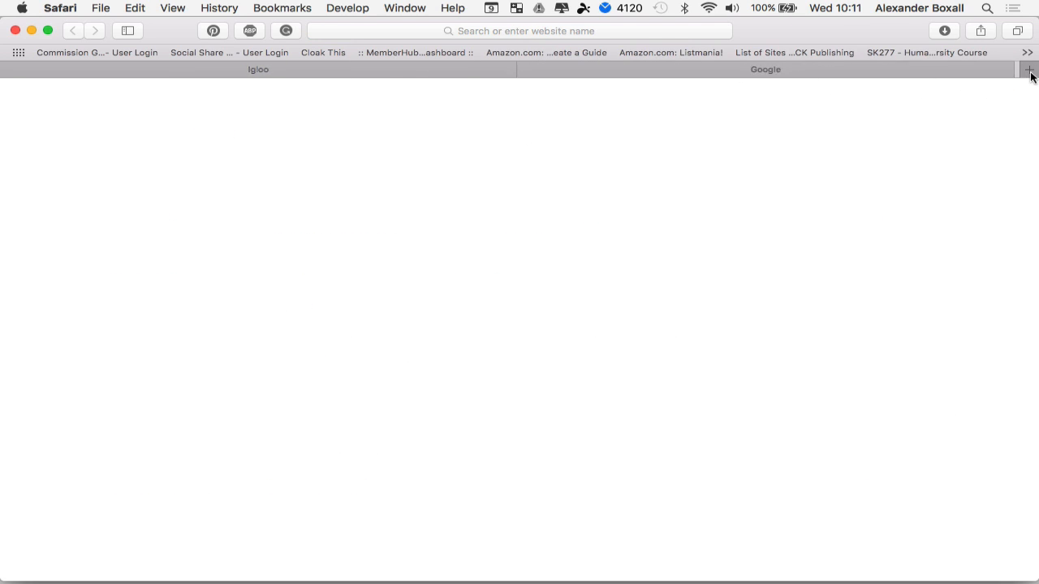
{"action": "left_click", "coordinate": [625, 31]}
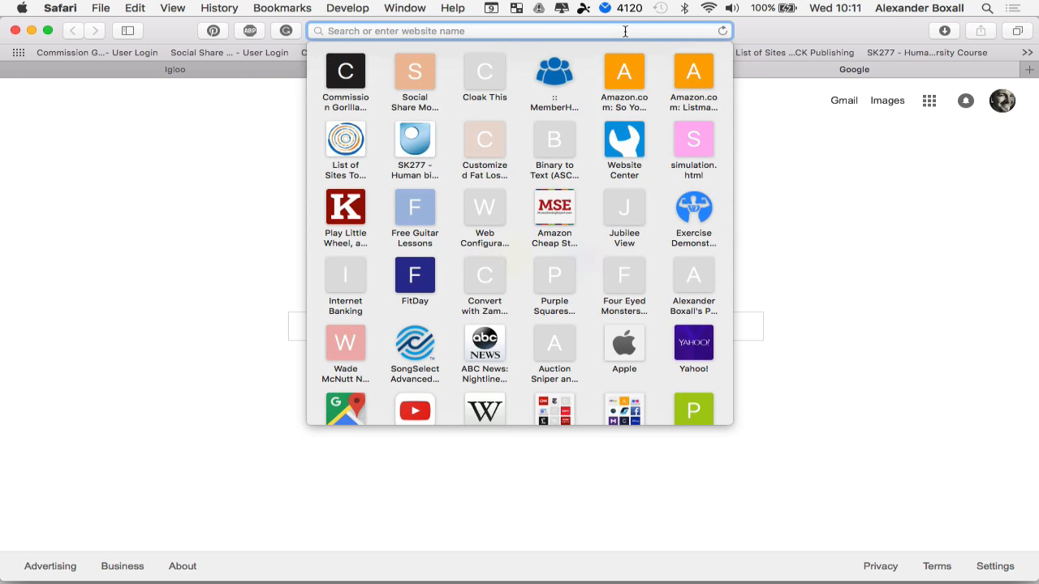
{"action": "left_click", "coordinate": [625, 30]}
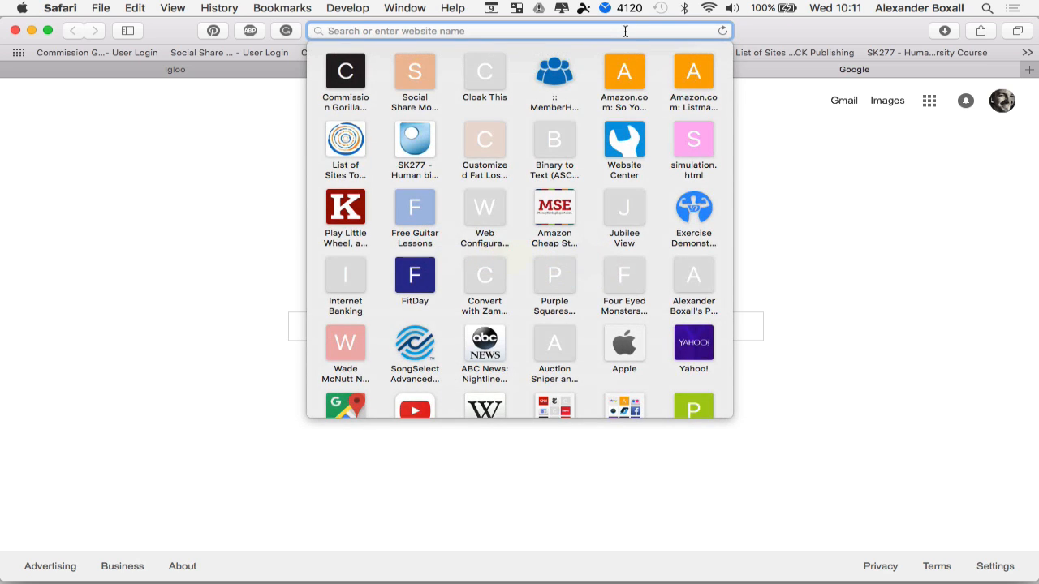
{"action": "type", "text": "www.youtube.com"}
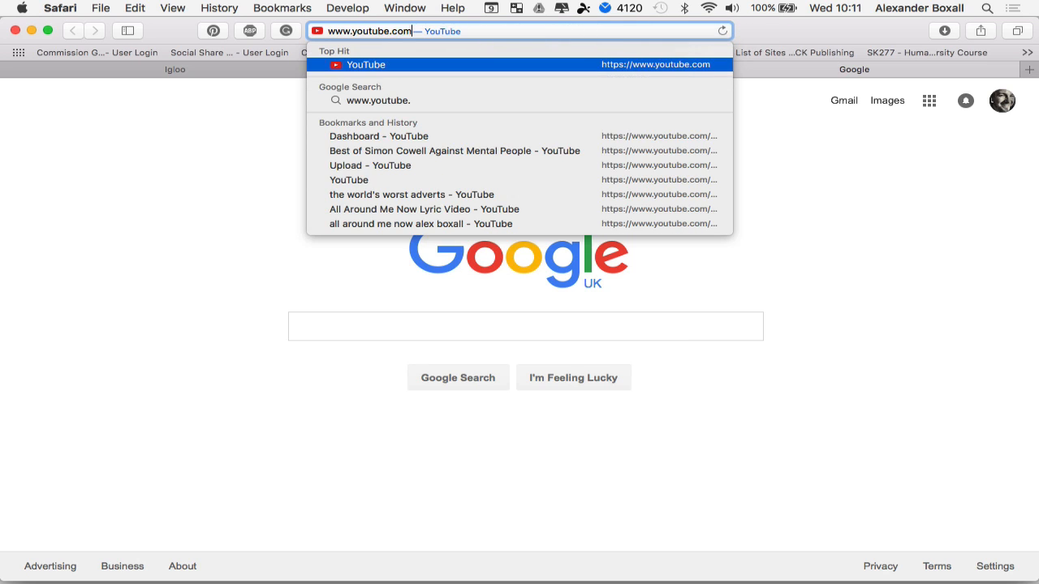
{"action": "key", "text": "Return"}
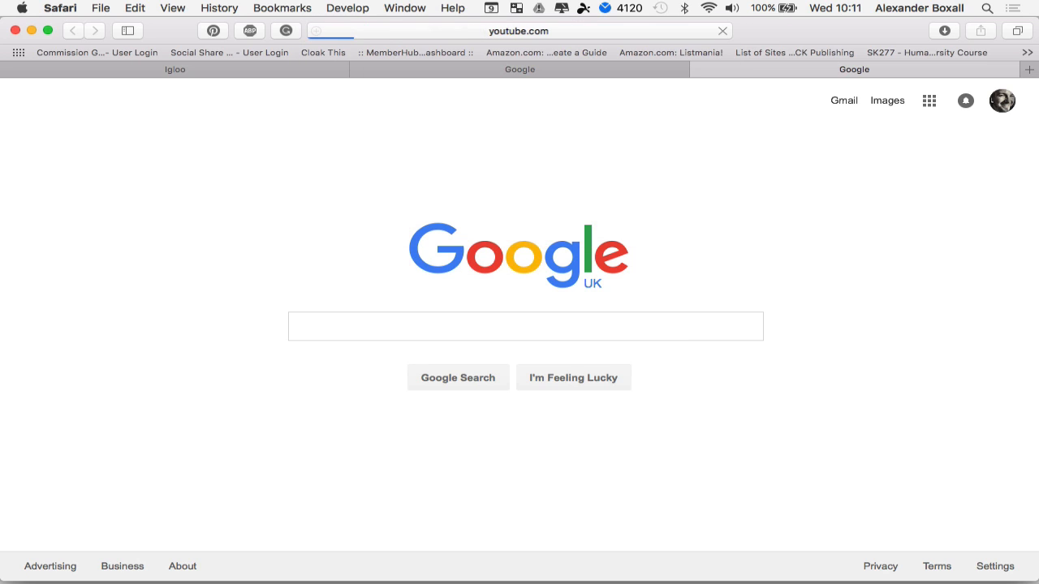
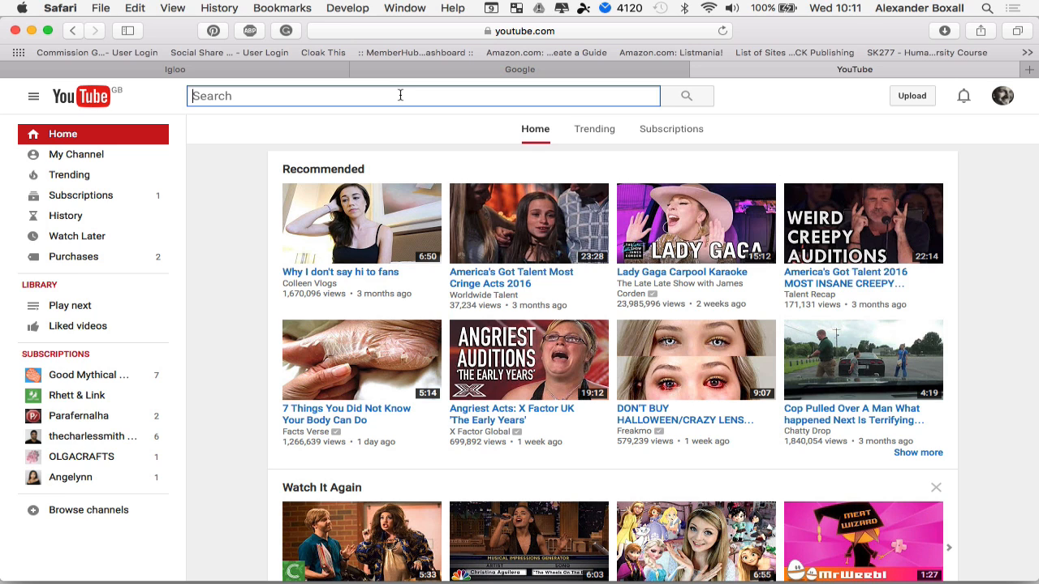
{"action": "type", "text": "fast c"}
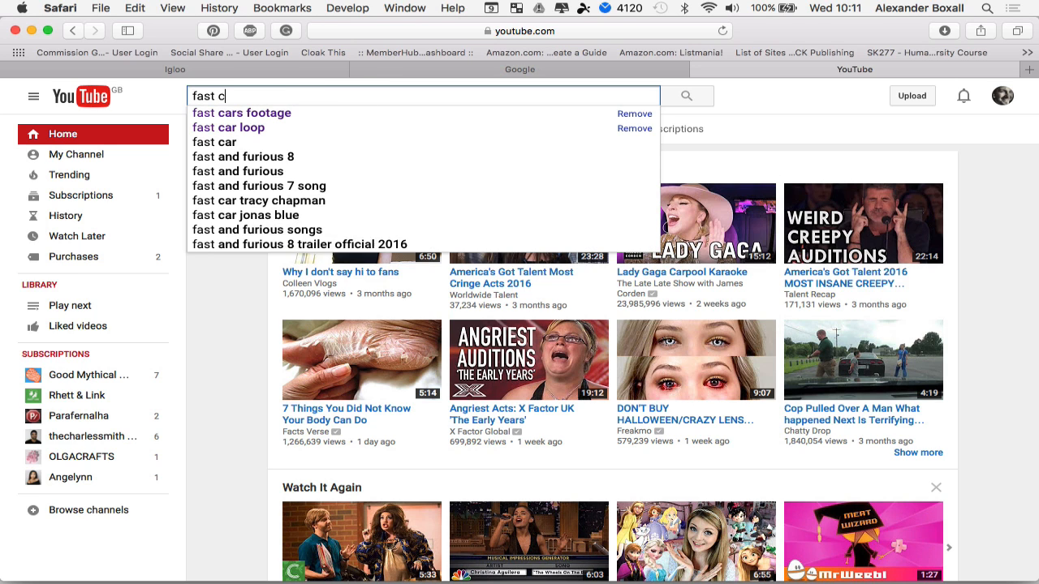
{"action": "type", "text": "ars foo"}
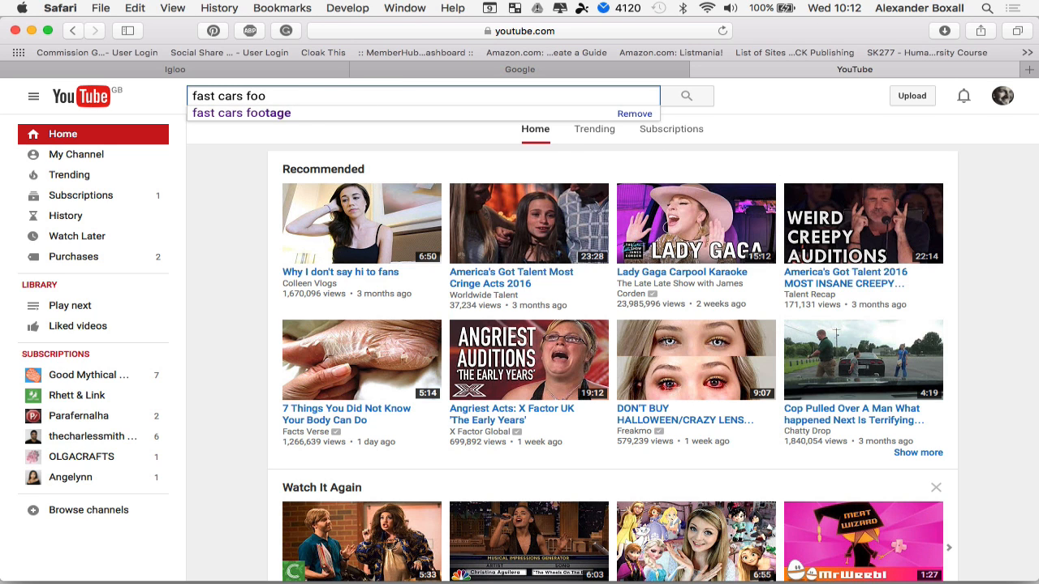
{"action": "left_click", "coordinate": [294, 115]}
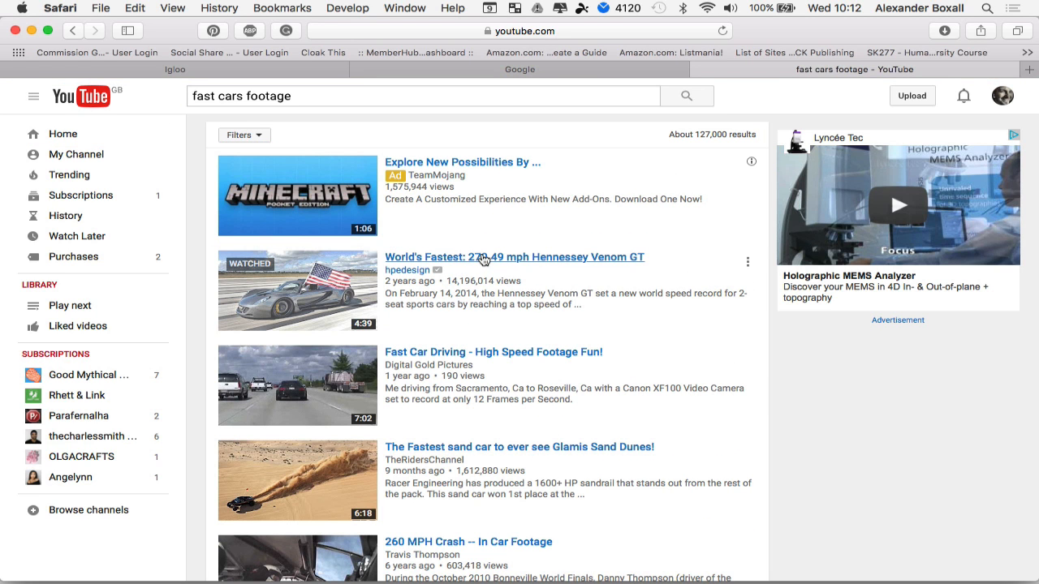
Open the video "World's Fastest: 270.49 mph Hennessey Venom GT" and copy its video URL.
{"action": "left_click", "coordinate": [484, 258]}
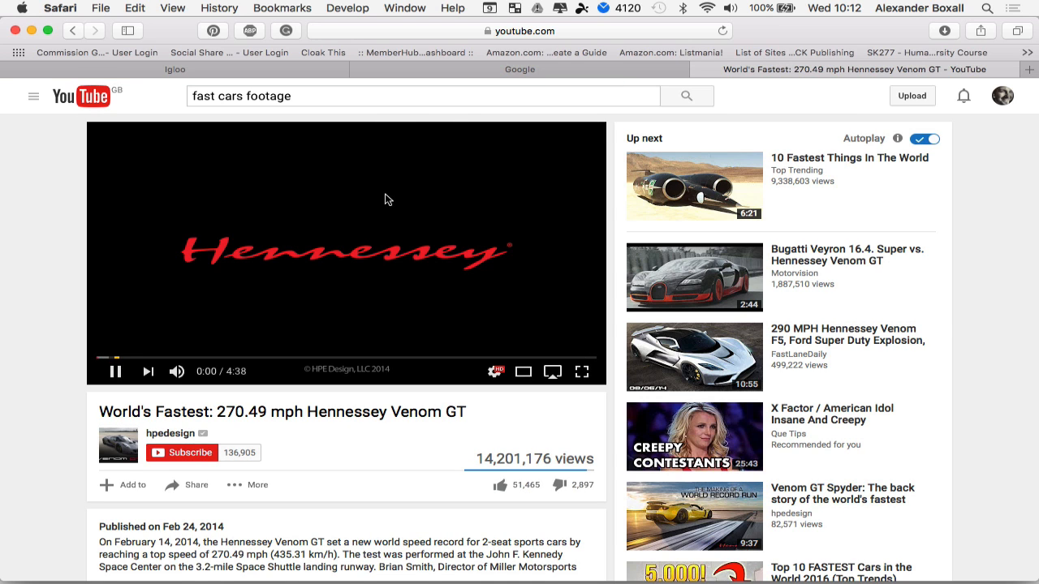
{"action": "right_click", "coordinate": [376, 206]}
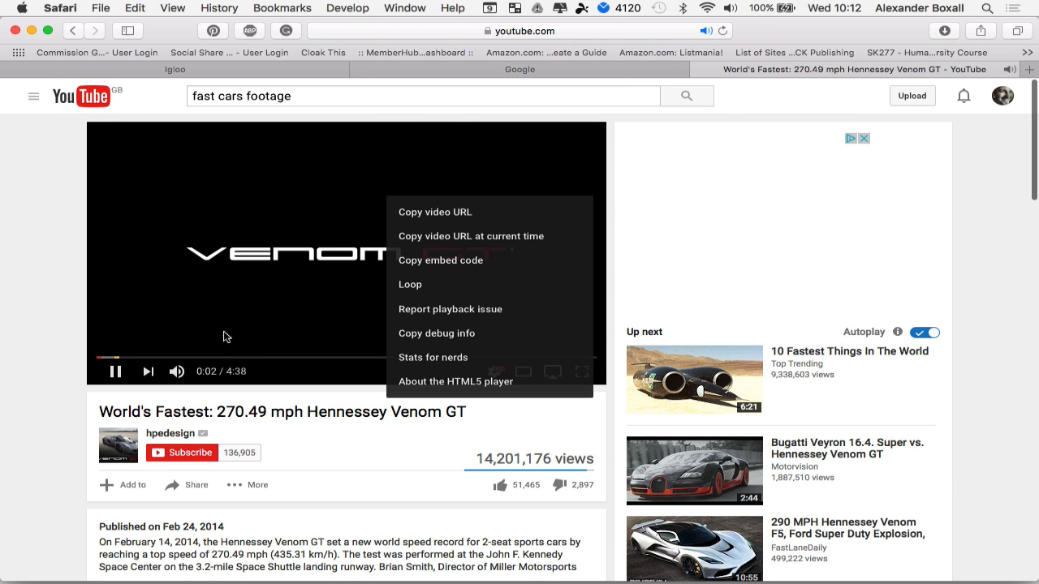
{"action": "left_click", "coordinate": [436, 214]}
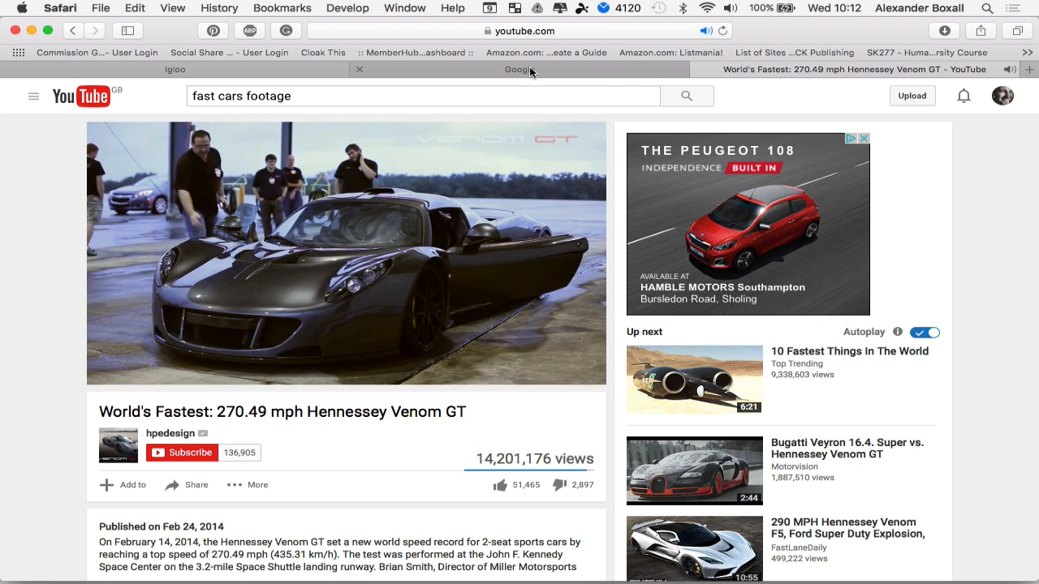
Return to the Igloo page, paste the copied link as the video element's YouTube URL, keep autoplay at Yes and save.
{"action": "left_click", "coordinate": [529, 71]}
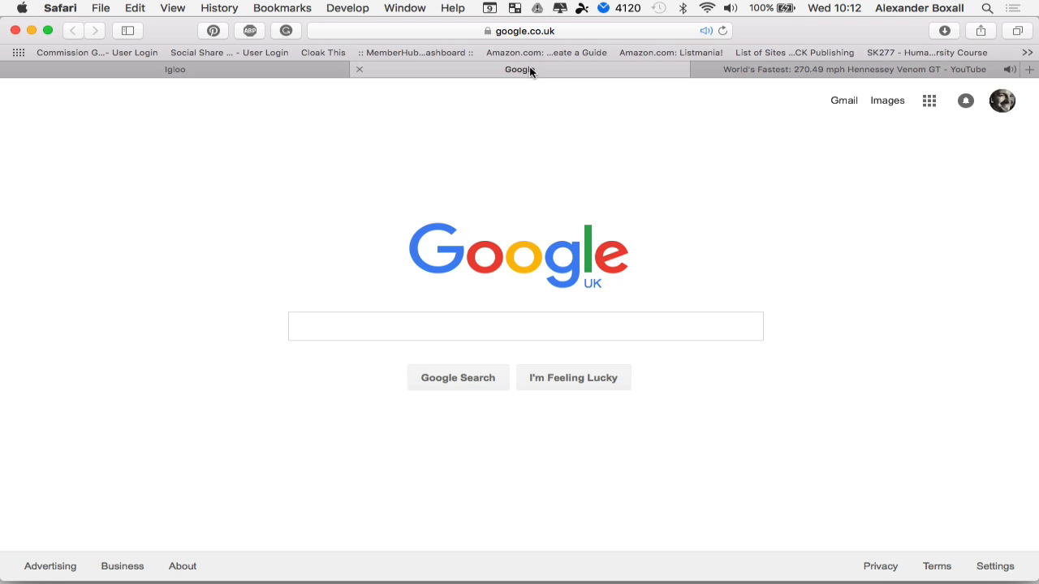
{"action": "left_click", "coordinate": [259, 70]}
{"action": "left_click", "coordinate": [860, 217]}
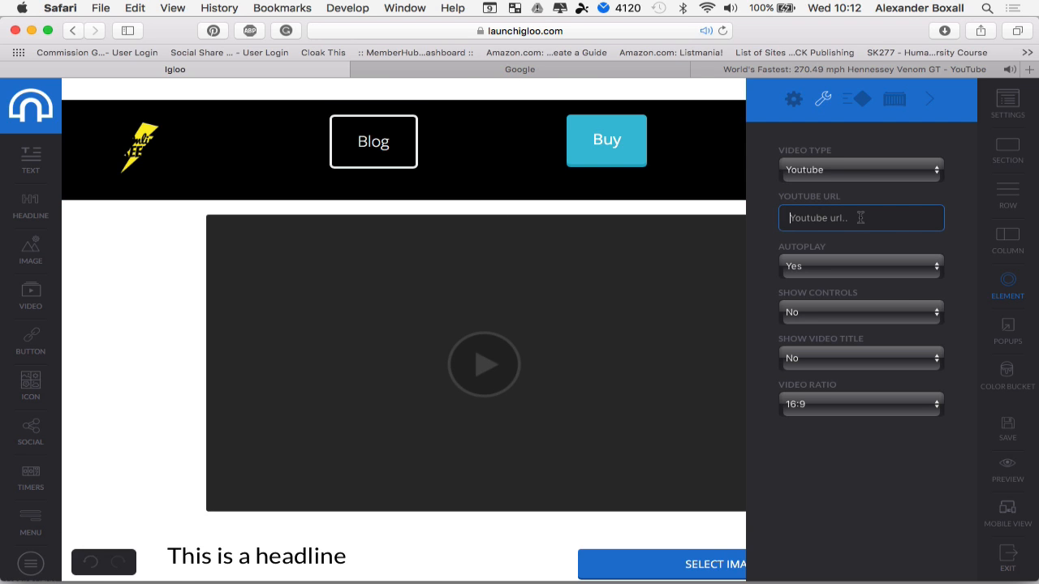
{"action": "key", "text": "super+v"}
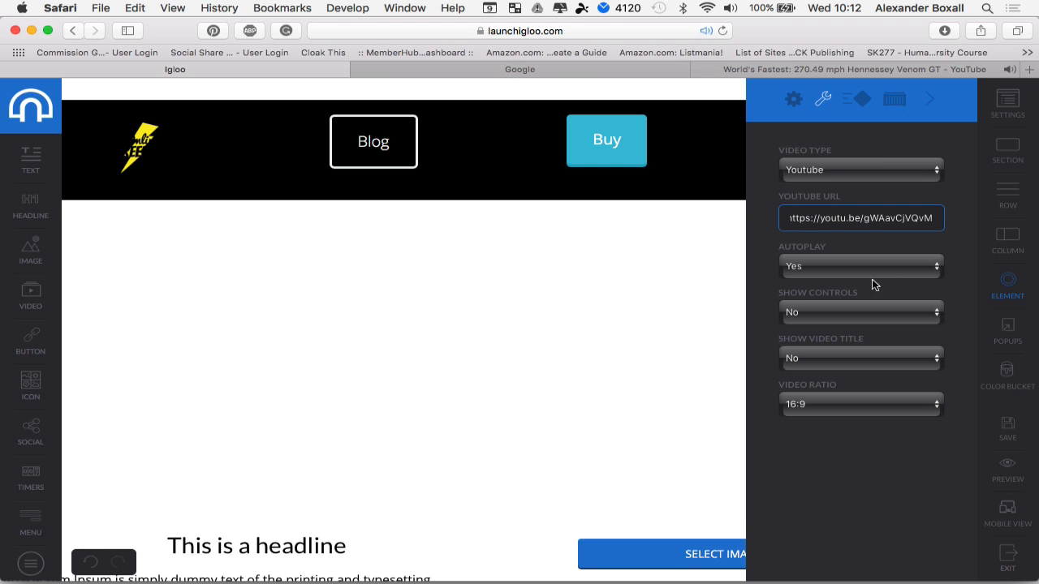
{"action": "left_click", "coordinate": [825, 265]}
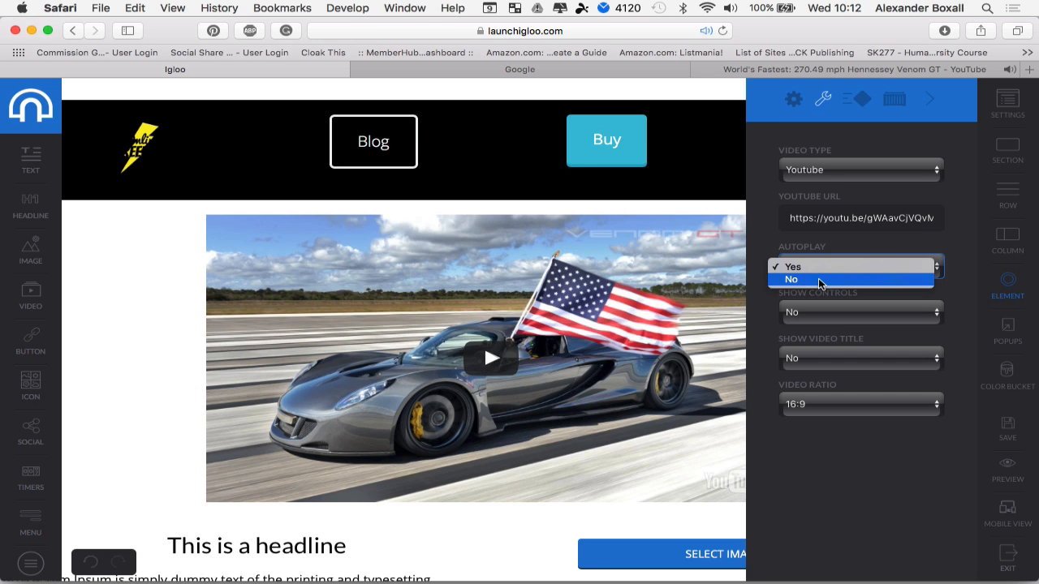
{"action": "left_click", "coordinate": [964, 238]}
{"action": "left_click", "coordinate": [1021, 435]}
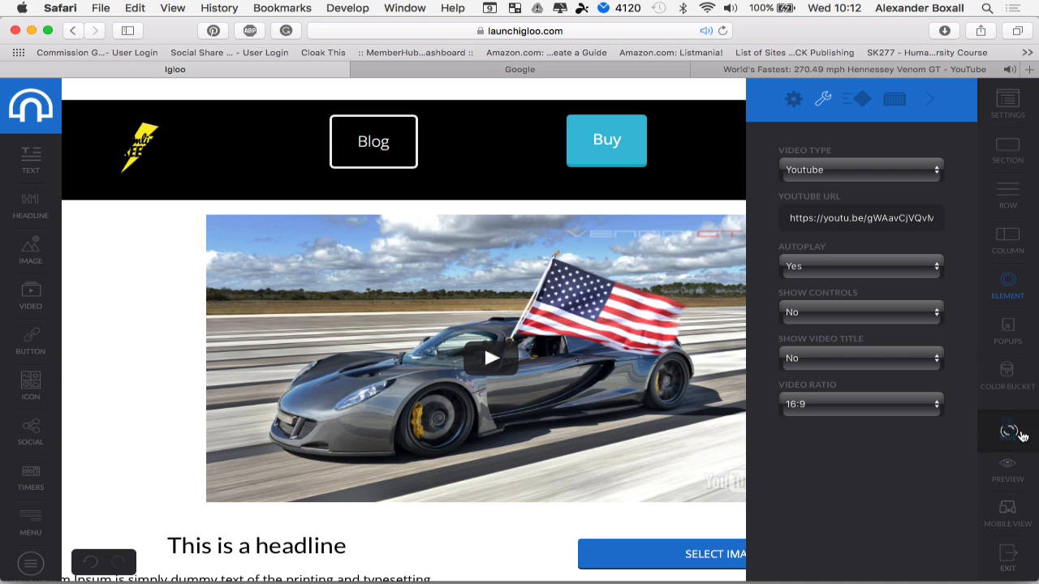
Close the video settings and change the headline below the video to "Fast cars are awesome".
{"action": "scroll", "coordinate": [544, 243], "scroll_direction": "down", "scroll_amount": 5}
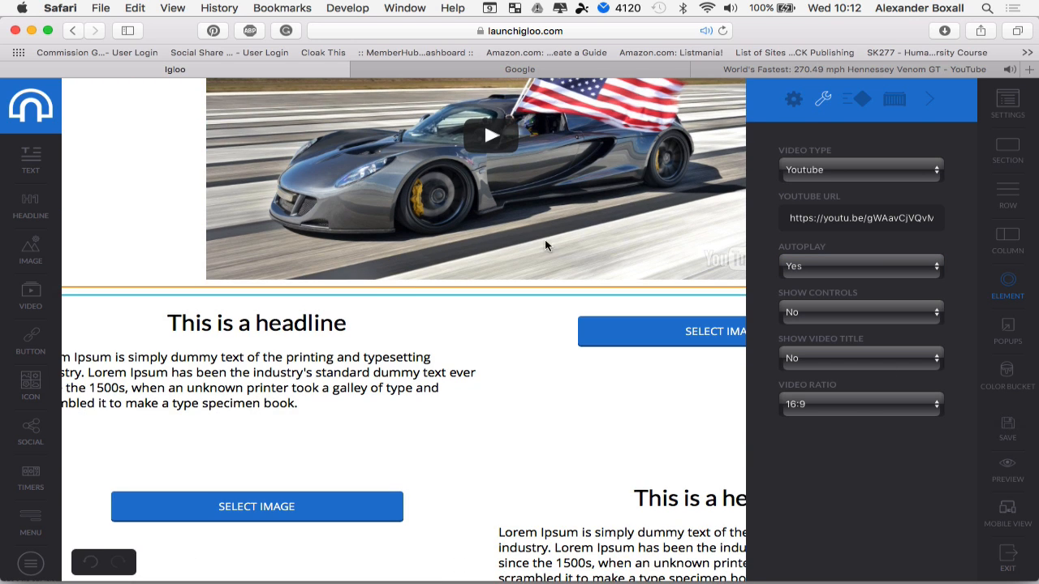
{"action": "left_click", "coordinate": [929, 99]}
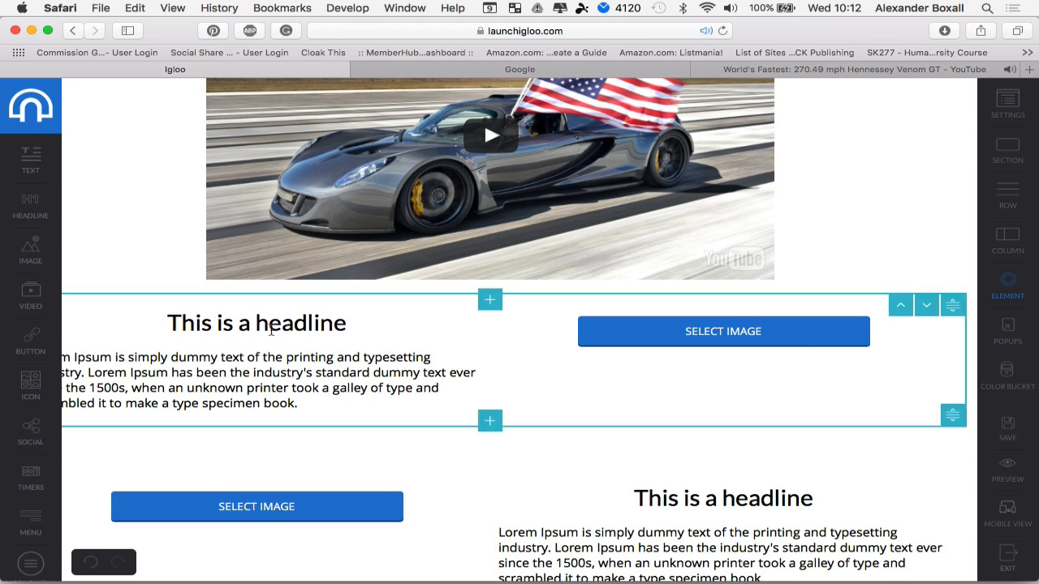
{"action": "triple_click", "coordinate": [269, 323]}
{"action": "type", "text": "Fas"}
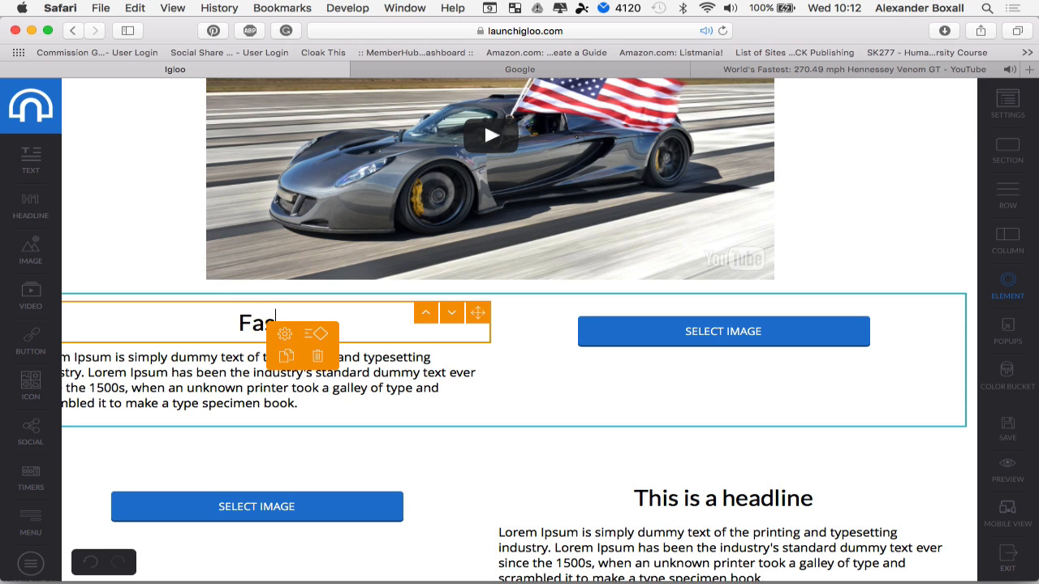
{"action": "type", "text": "t cars are awesome"}
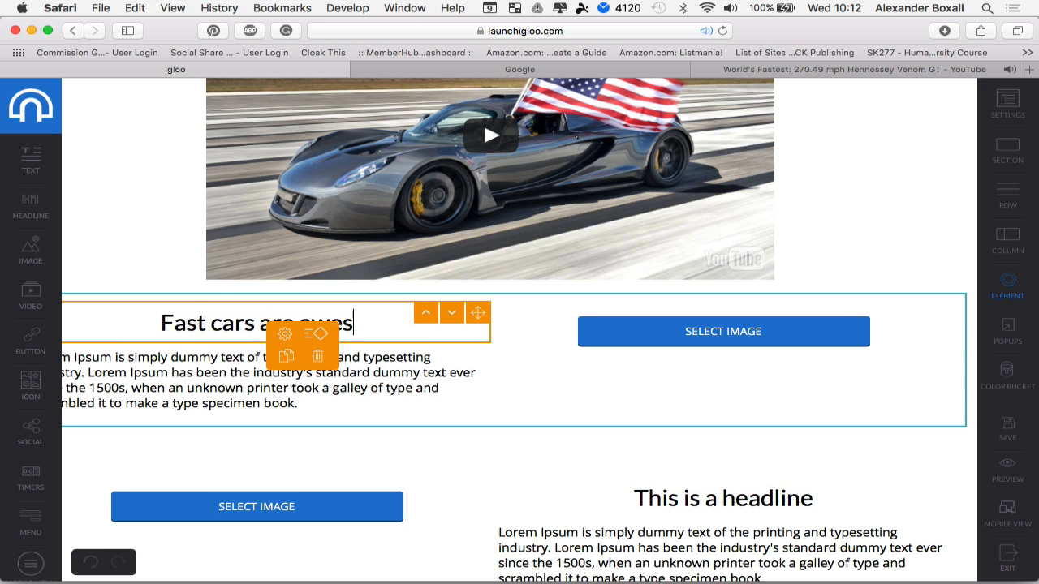
Replace the placeholder paragraph under that headline with two lines: "Here is some information on our awesome cars." and "You could own car like this too!".
{"action": "triple_click", "coordinate": [199, 354]}
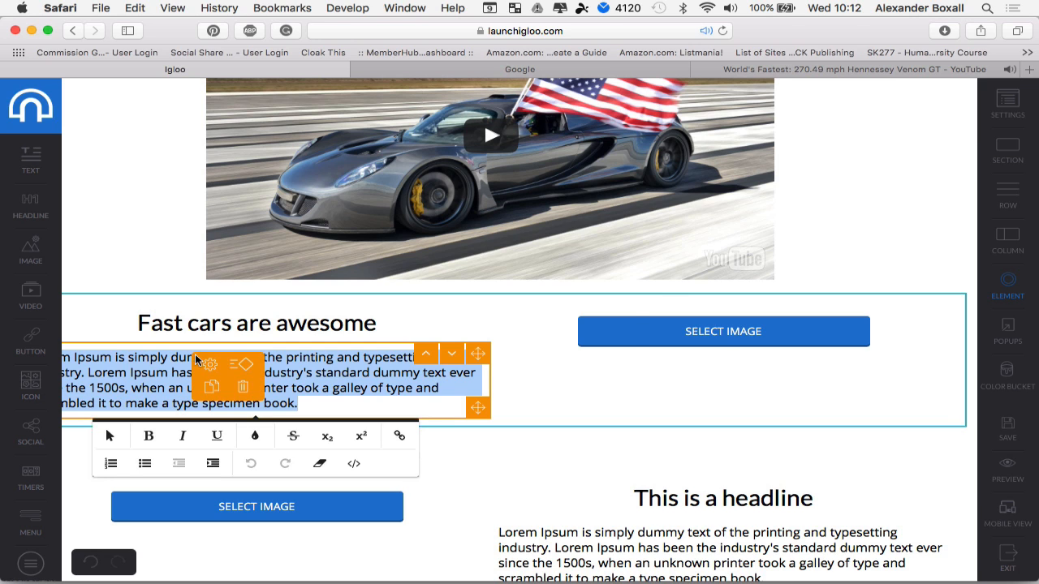
{"action": "key", "text": "BackSpace"}
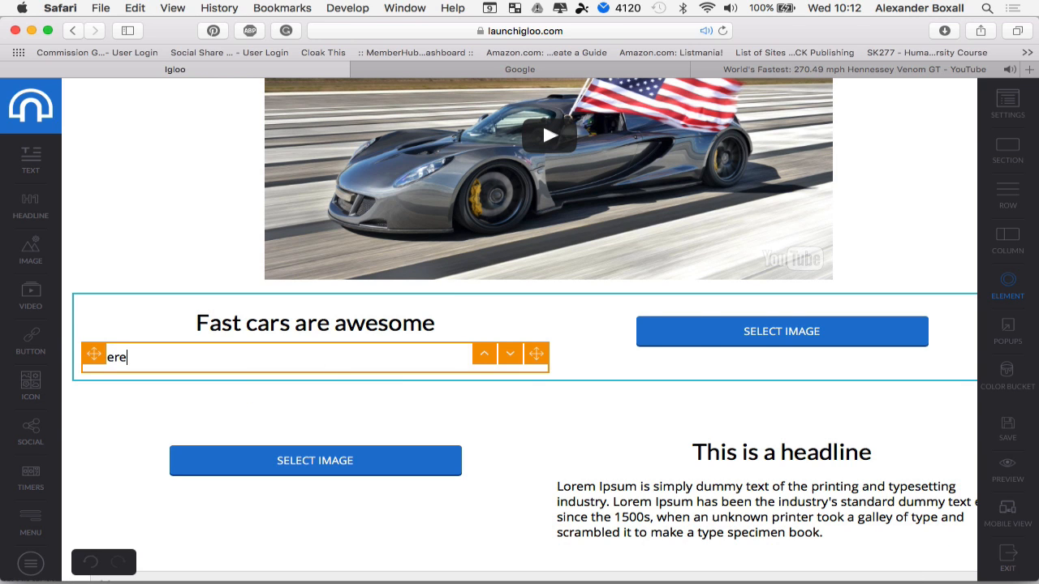
{"action": "type", "text": "Heere is"}
{"action": "key", "text": "BackSpace"}
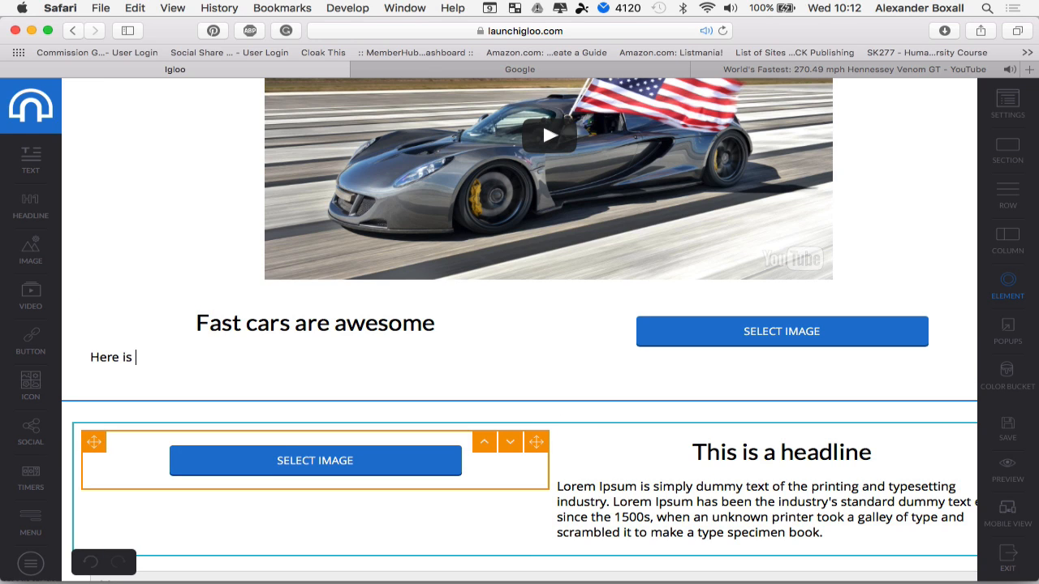
{"action": "type", "text": "so"}
{"action": "type", "text": "some"}
{"action": "type", "text": "rmattio"}
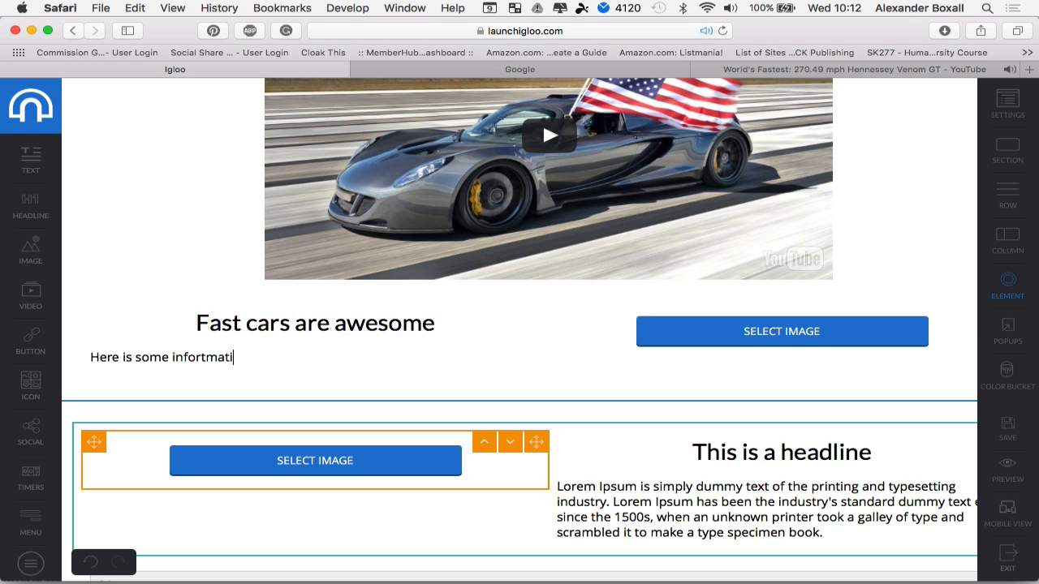
{"action": "key", "text": "BackSpace"}
{"action": "key", "text": "BackSpace"}
{"action": "type", "text": "our awesome "}
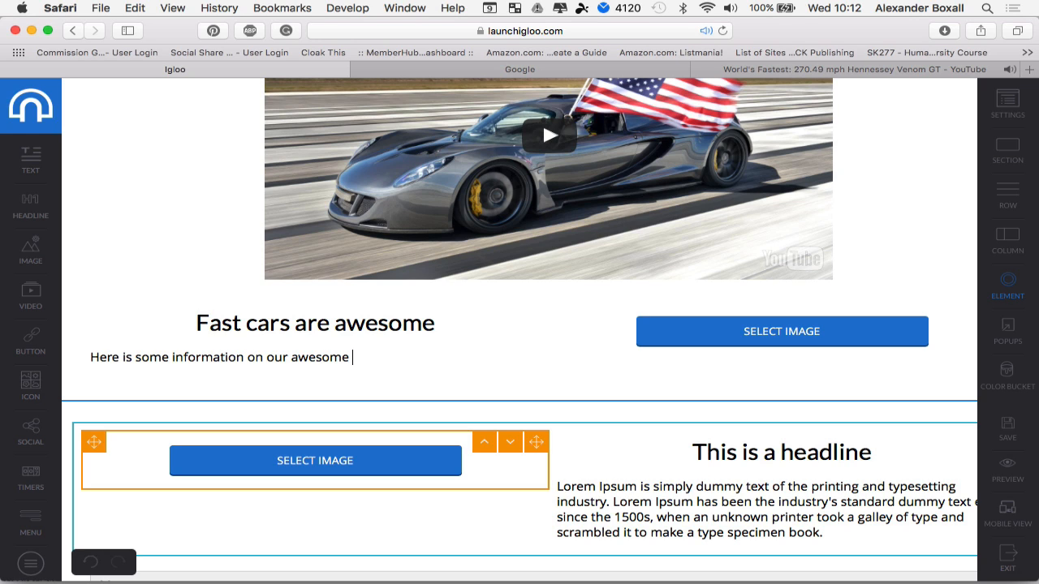
{"action": "type", "text": "cars."}
{"action": "key", "text": "Return"}
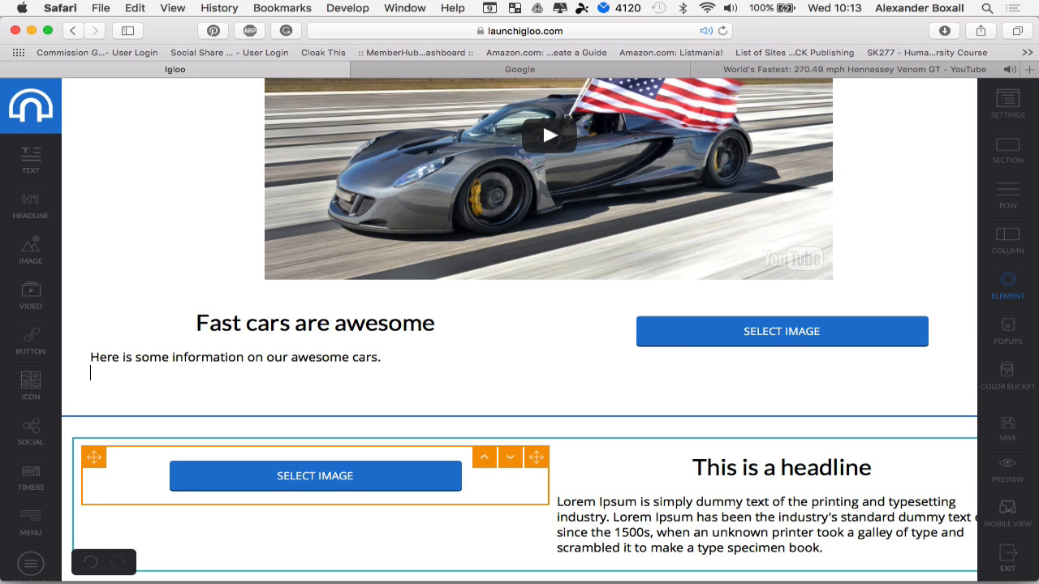
{"action": "type", "text": "You could "}
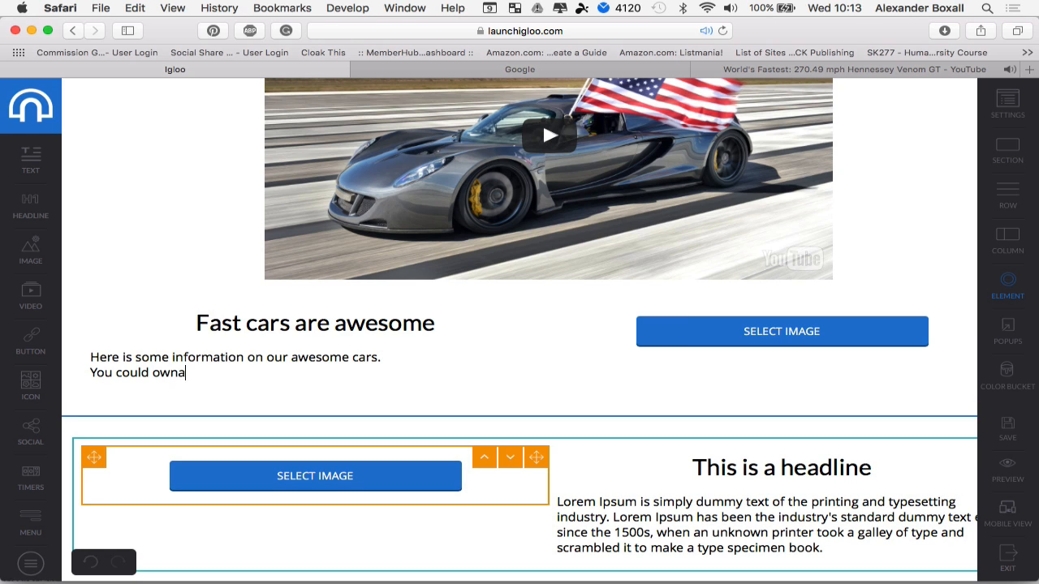
{"action": "type", "text": "own  car like this too!"}
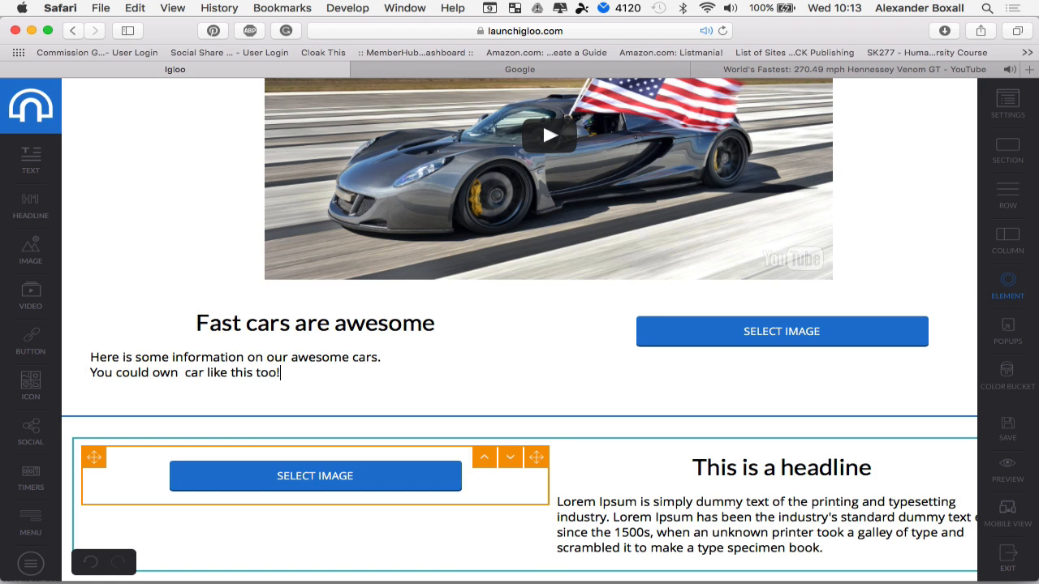
{"action": "left_click", "coordinate": [703, 334]}
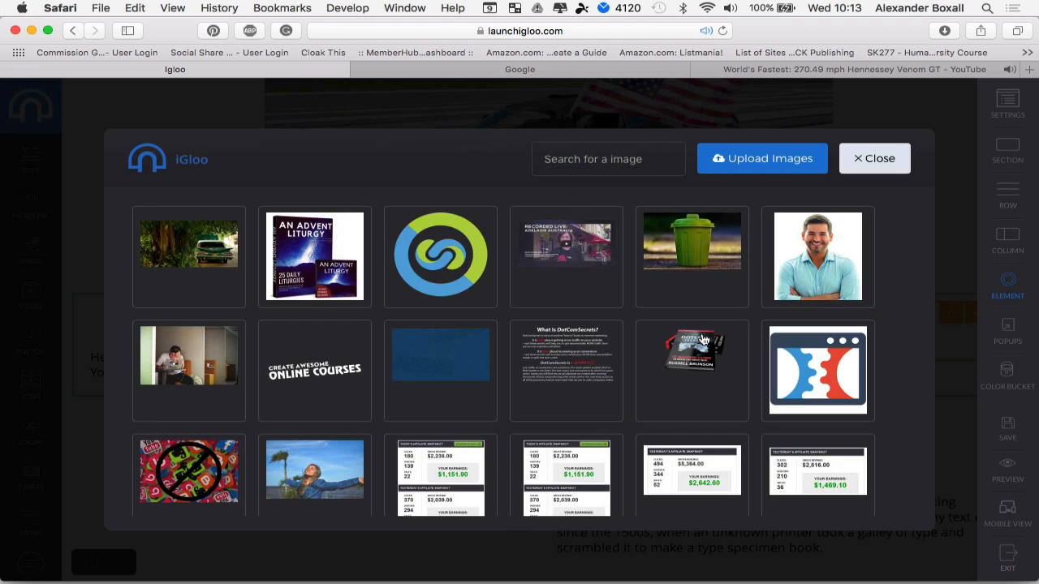
{"action": "left_click", "coordinate": [771, 157]}
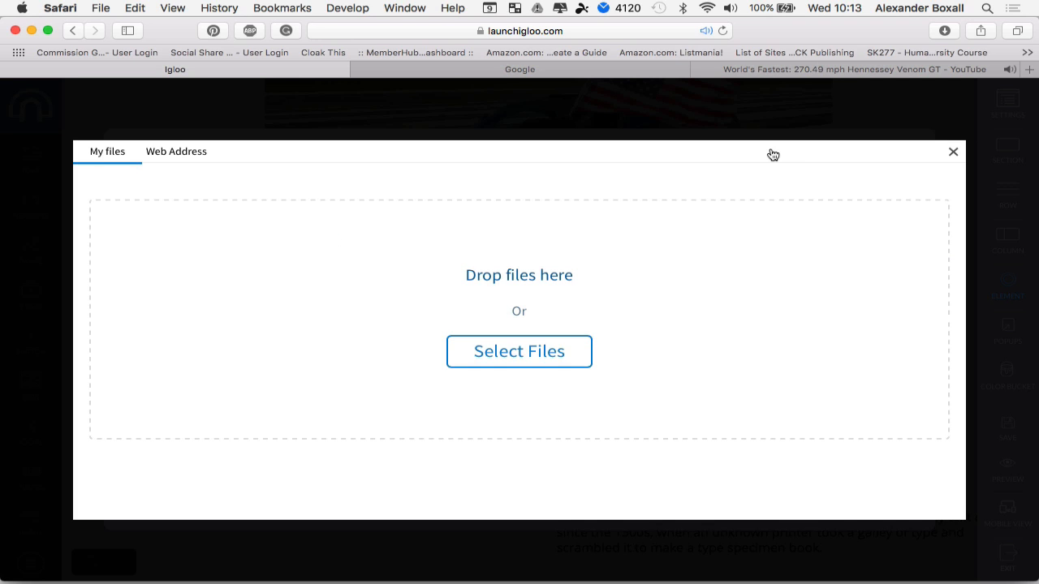
{"action": "left_click", "coordinate": [522, 355]}
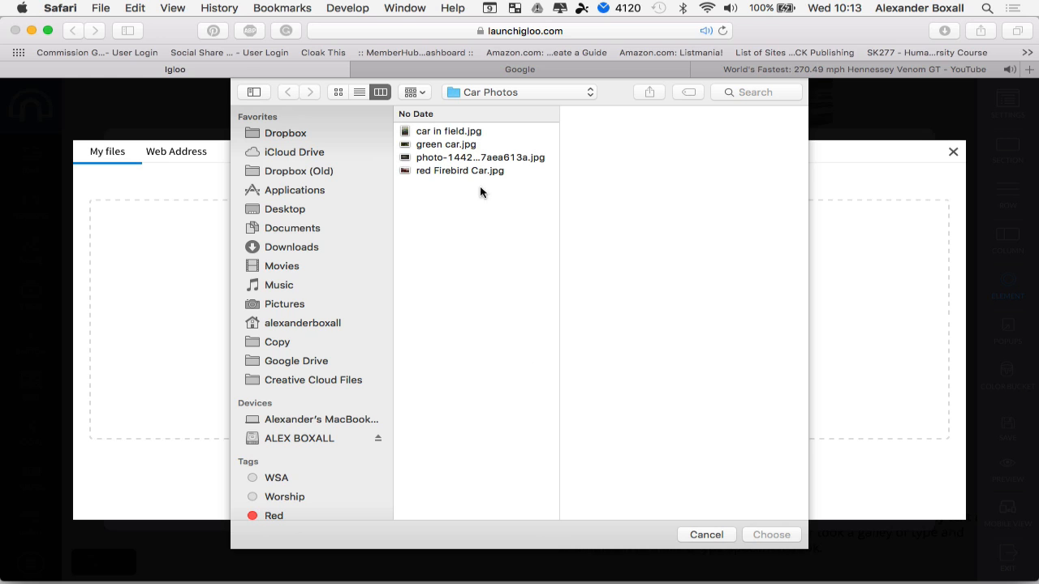
{"action": "left_click", "coordinate": [454, 158]}
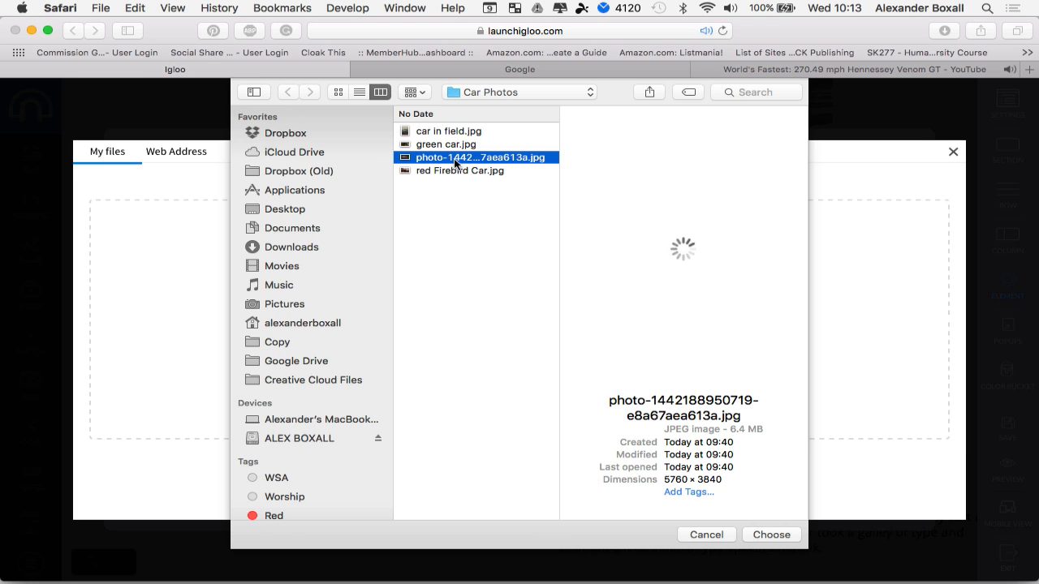
{"action": "left_click", "coordinate": [766, 535]}
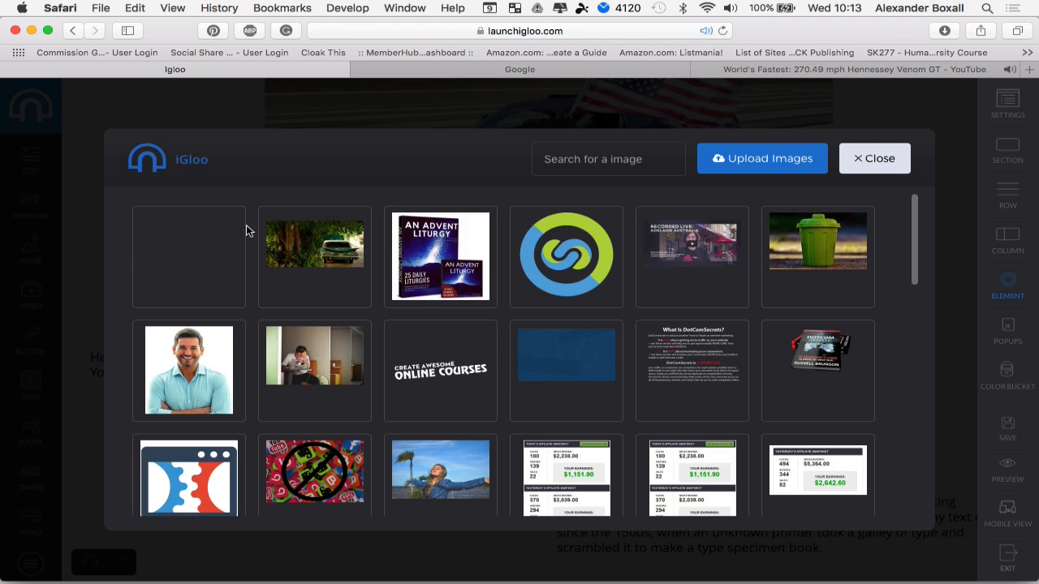
{"action": "left_click", "coordinate": [193, 246]}
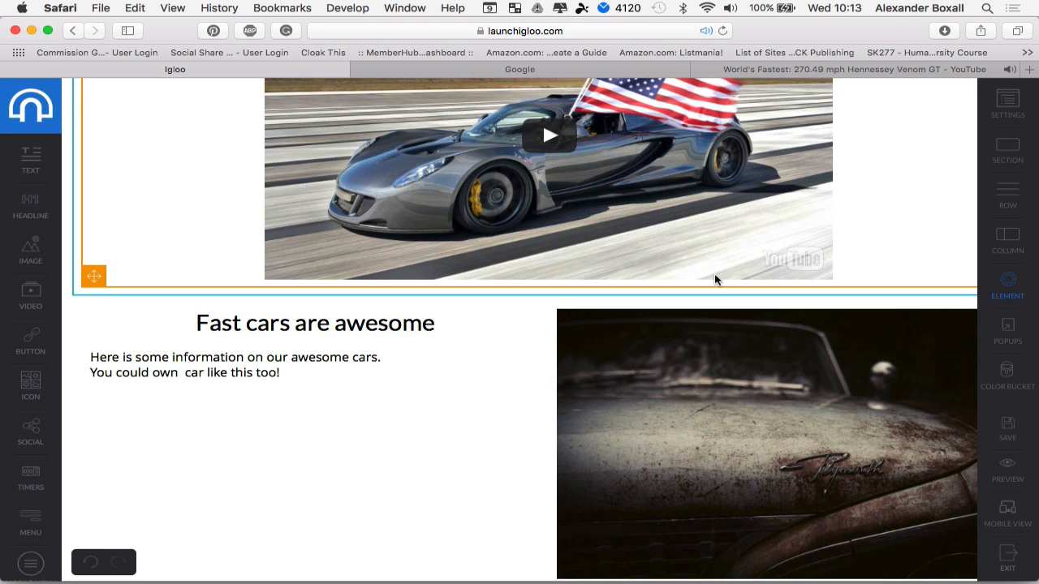
Set the width of the car image beside "Fast cars are awesome" to 373 and give it a border of size 4.
{"action": "scroll", "coordinate": [703, 397], "scroll_direction": "down", "scroll_amount": 1}
{"action": "scroll", "coordinate": [703, 397], "scroll_direction": "down", "scroll_amount": 2}
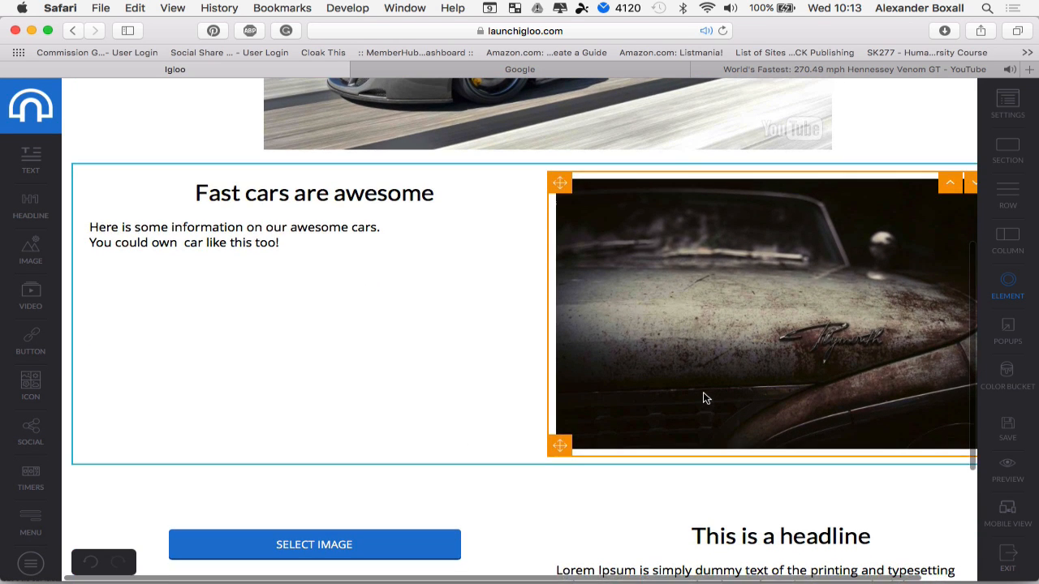
{"action": "left_click", "coordinate": [733, 318]}
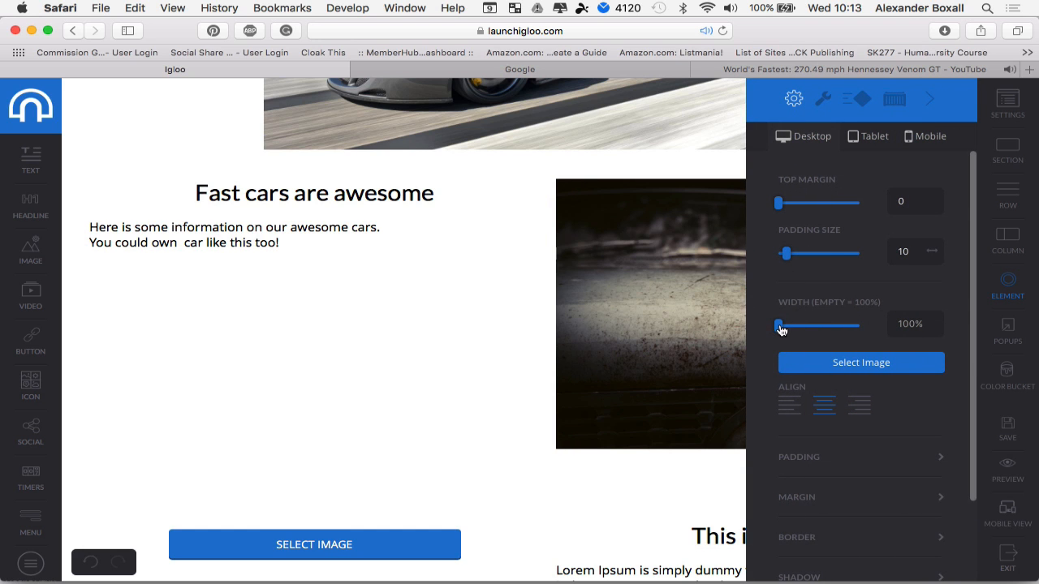
{"action": "left_click_drag", "start_coordinate": [780, 328], "coordinate": [804, 326]}
{"action": "scroll", "coordinate": [823, 406], "scroll_direction": "down", "scroll_amount": 3}
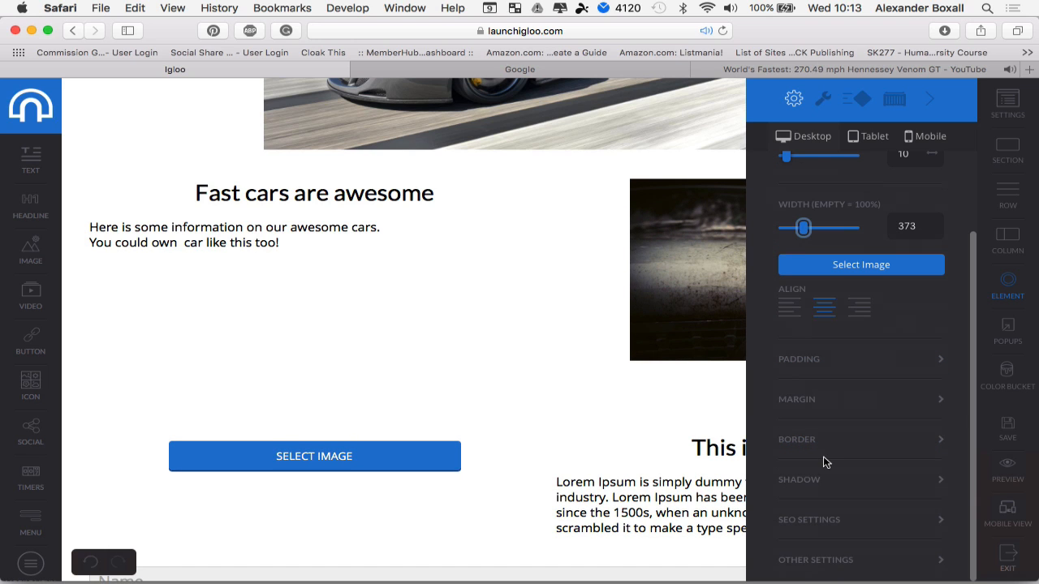
{"action": "left_click", "coordinate": [814, 445]}
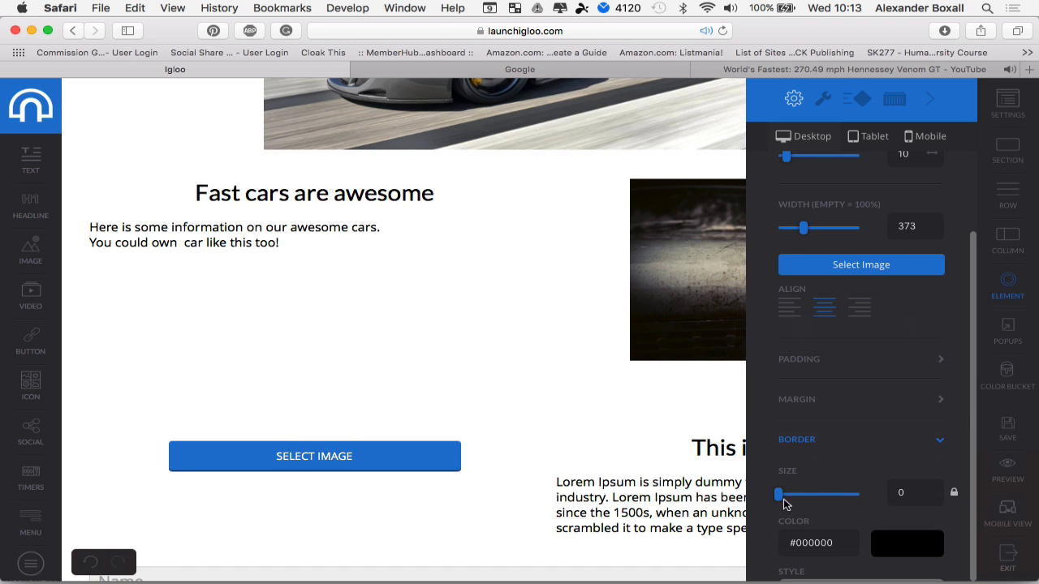
{"action": "left_click_drag", "start_coordinate": [779, 495], "coordinate": [786, 495]}
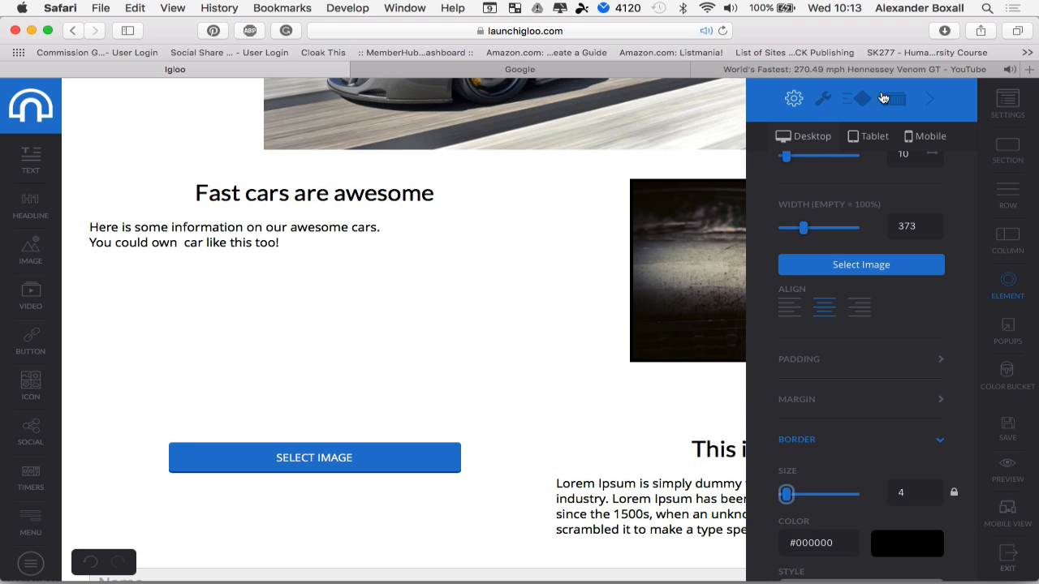
{"action": "left_click", "coordinate": [937, 96]}
Open the style settings of section 1, which contains the sign-up form, and set its background type to gradient.
{"action": "scroll", "coordinate": [499, 353], "scroll_direction": "down", "scroll_amount": 4}
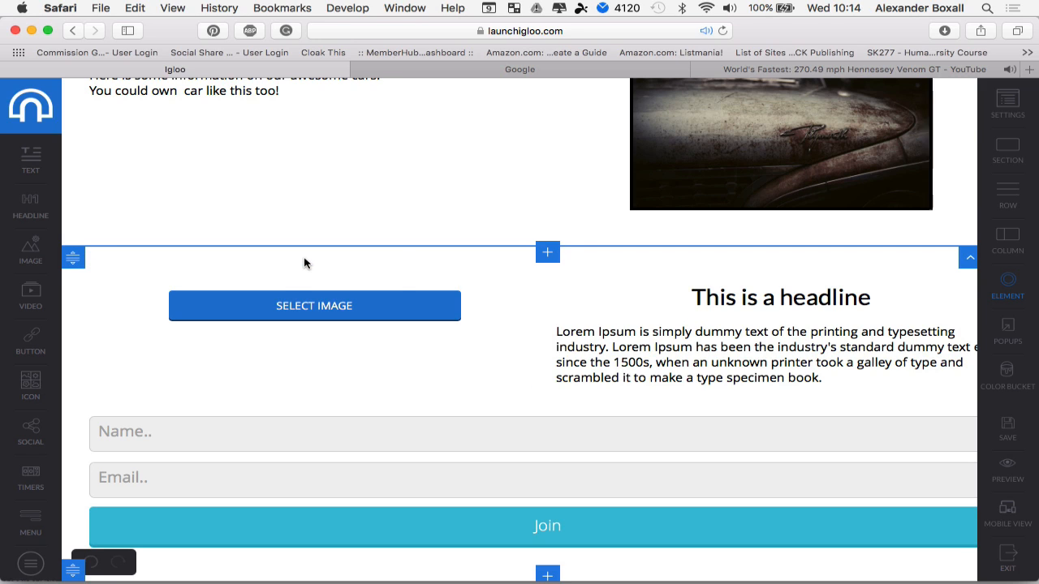
{"action": "mouse_move", "coordinate": [316, 272]}
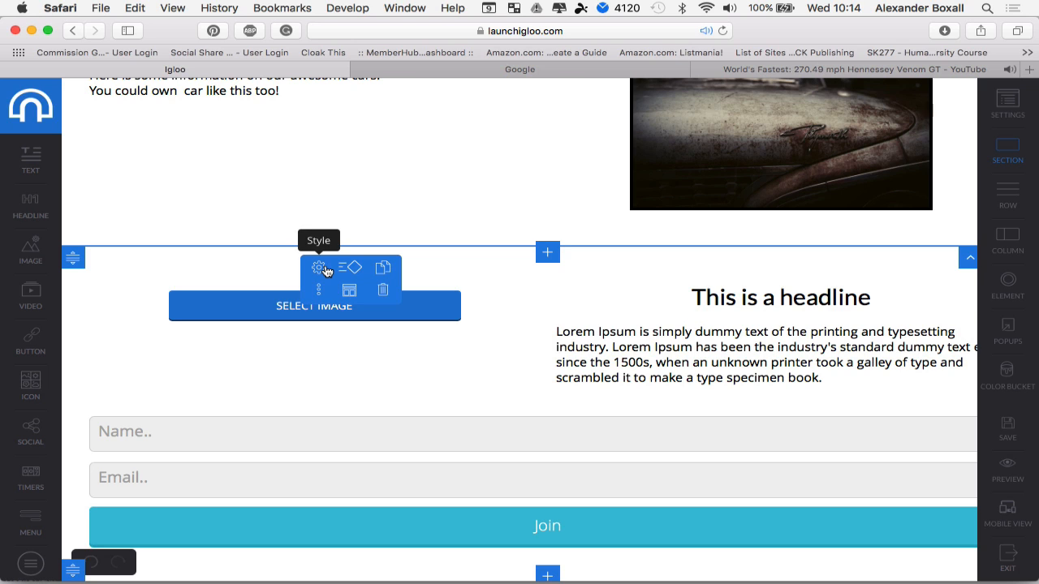
{"action": "left_click", "coordinate": [325, 270]}
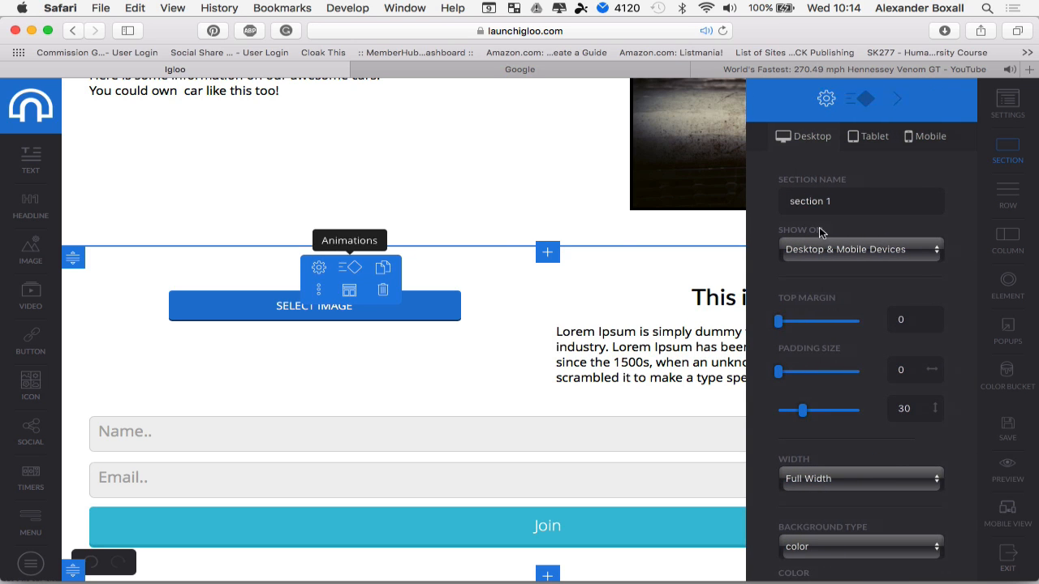
{"action": "scroll", "coordinate": [857, 341], "scroll_direction": "down", "scroll_amount": 5}
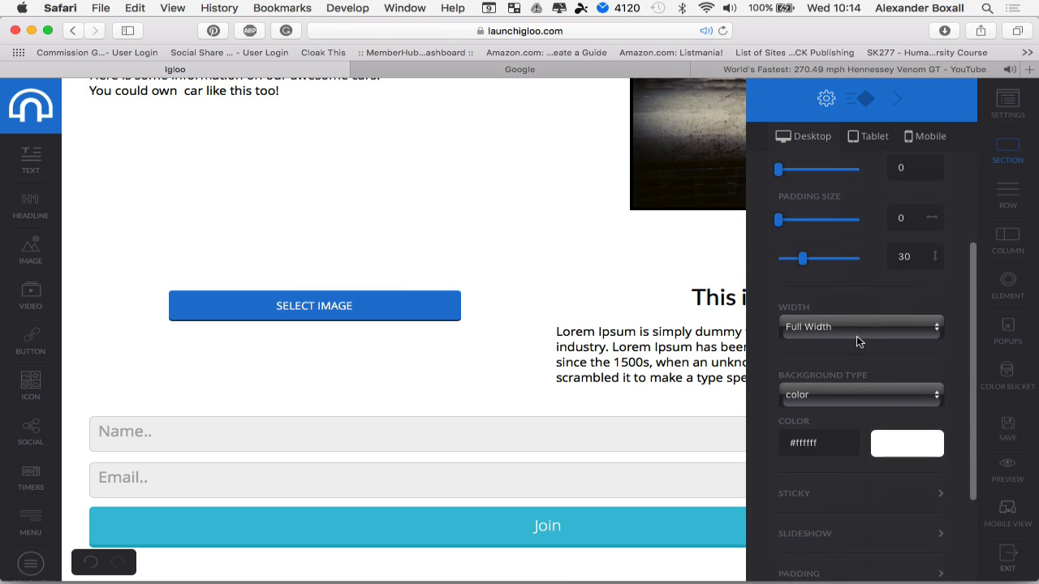
{"action": "left_click", "coordinate": [857, 388]}
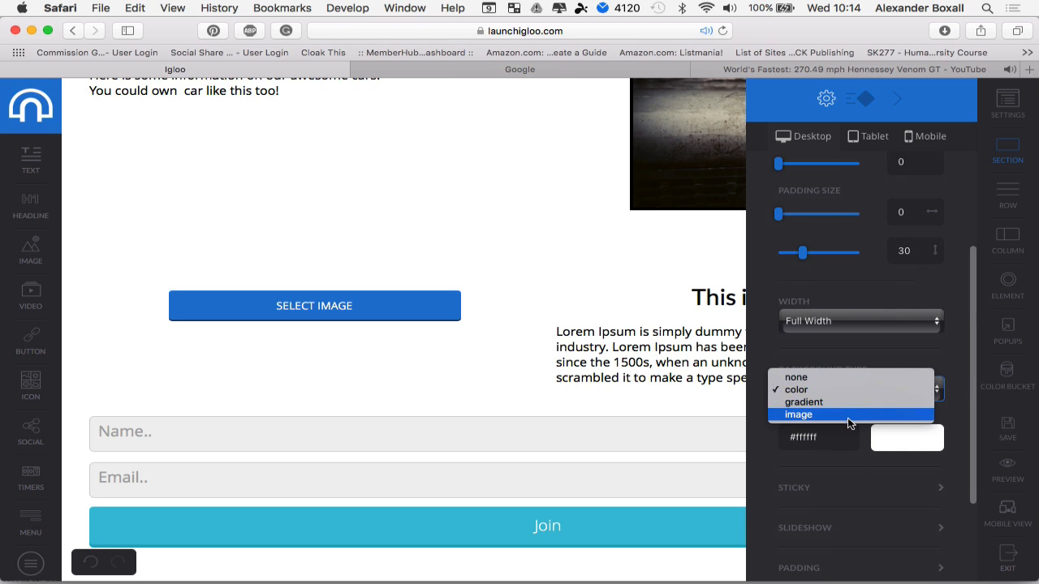
{"action": "left_click", "coordinate": [877, 357]}
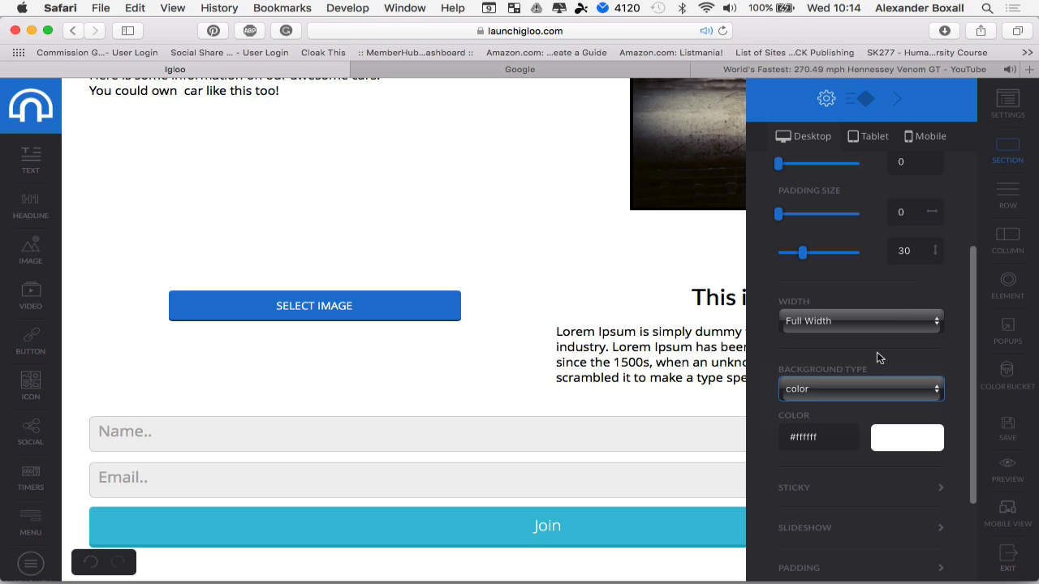
{"action": "left_click", "coordinate": [841, 388]}
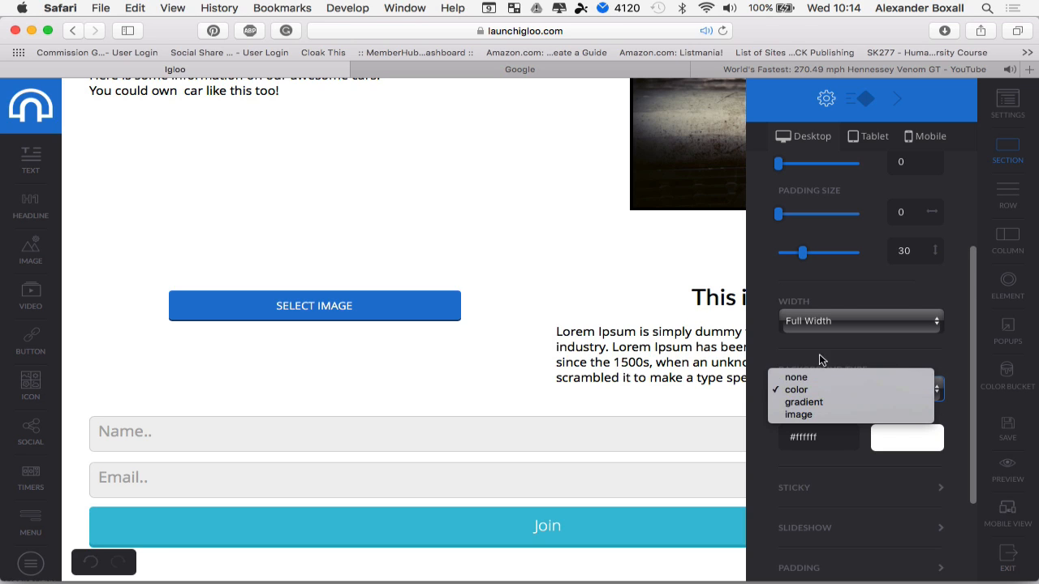
{"action": "left_click", "coordinate": [803, 401]}
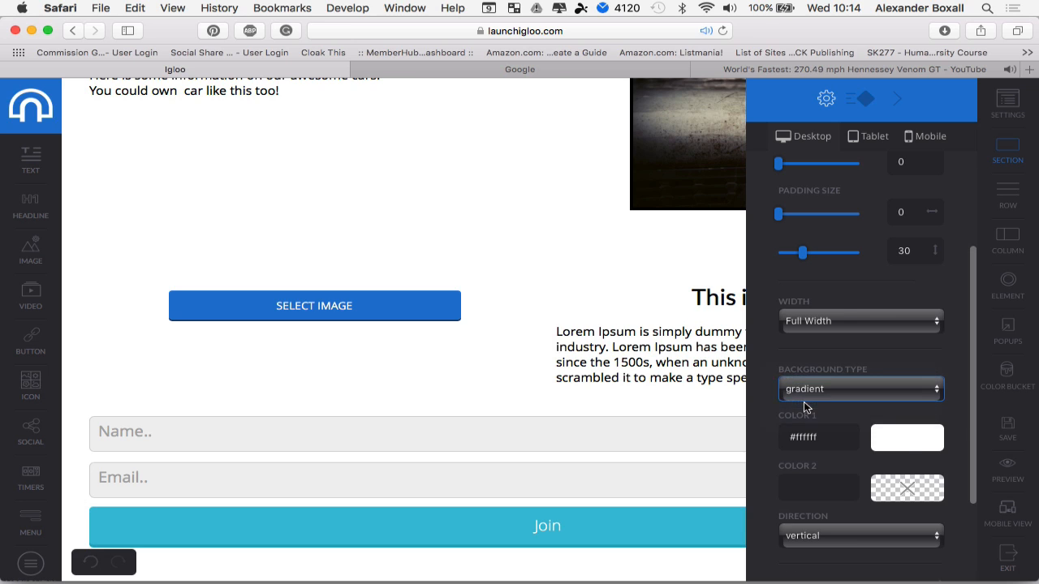
Set the second color of the section's background gradient to #050505, check it on the page and close the settings.
{"action": "left_click", "coordinate": [904, 444]}
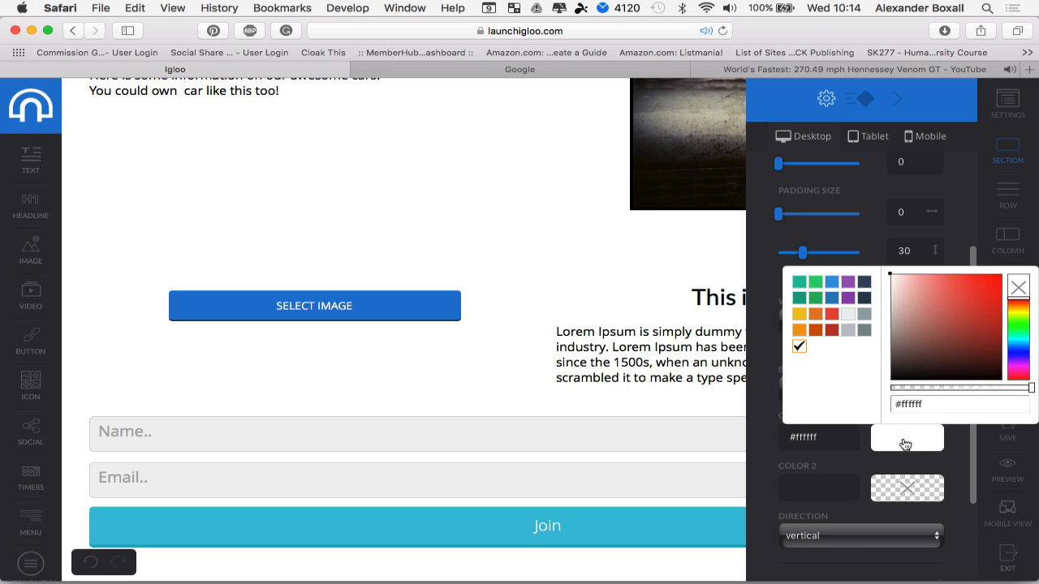
{"action": "left_click", "coordinate": [905, 445]}
{"action": "left_click", "coordinate": [906, 492]}
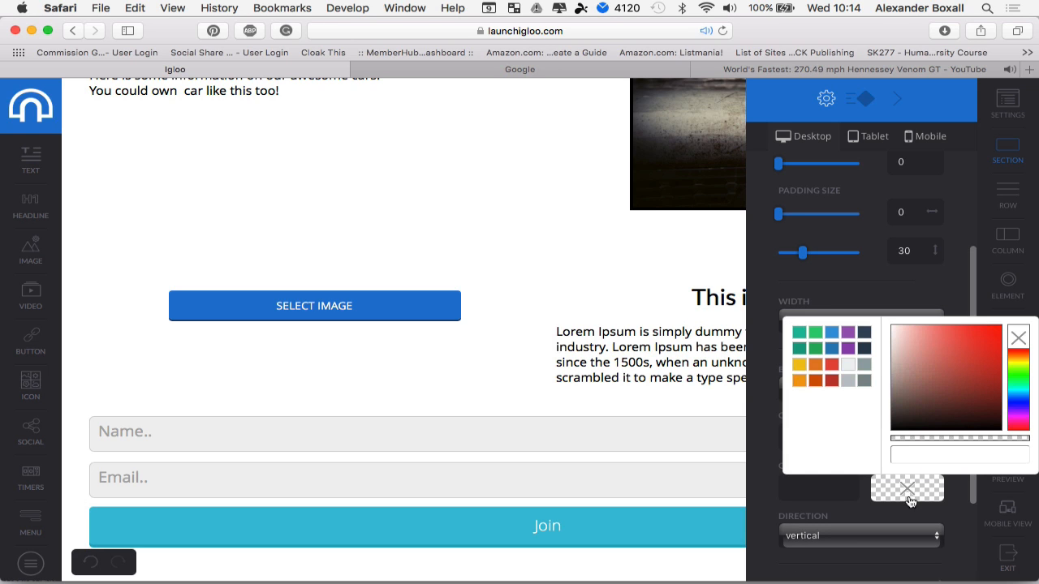
{"action": "left_click", "coordinate": [899, 431]}
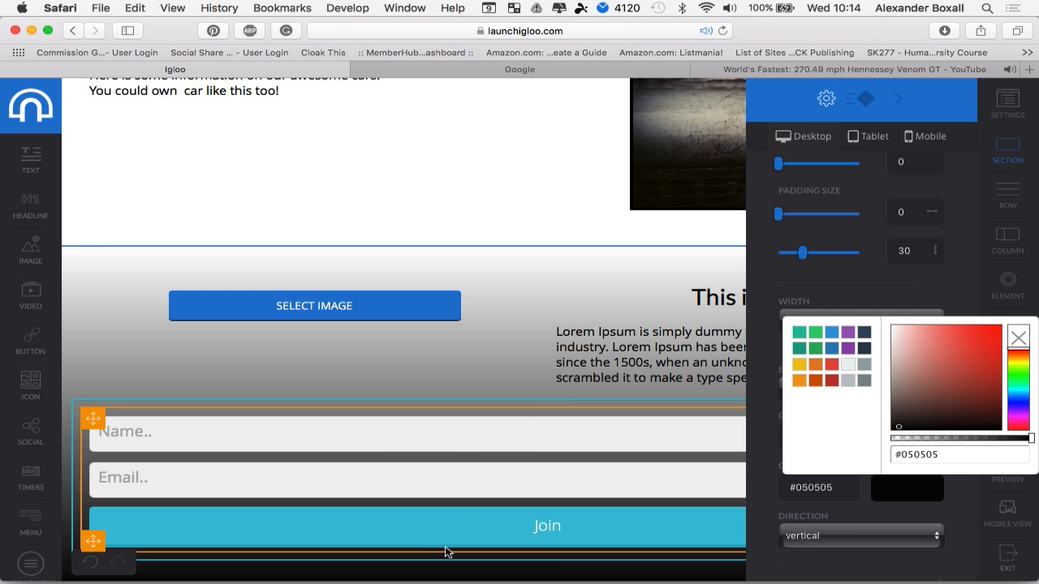
{"action": "scroll", "coordinate": [447, 280], "scroll_direction": "up", "scroll_amount": 10}
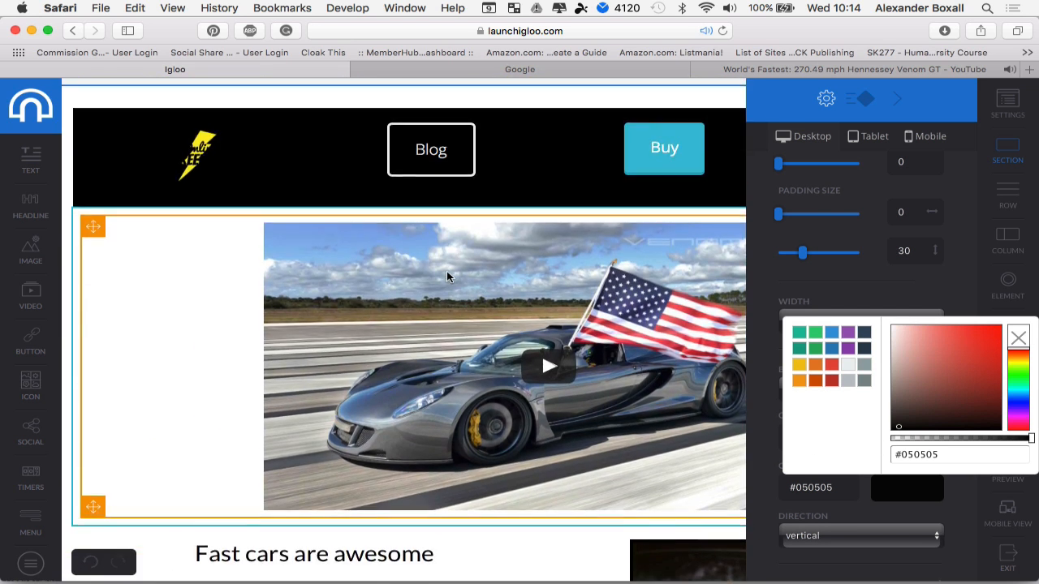
{"action": "scroll", "coordinate": [447, 280], "scroll_direction": "down", "scroll_amount": 10}
{"action": "scroll", "coordinate": [387, 545], "scroll_direction": "up", "scroll_amount": 1}
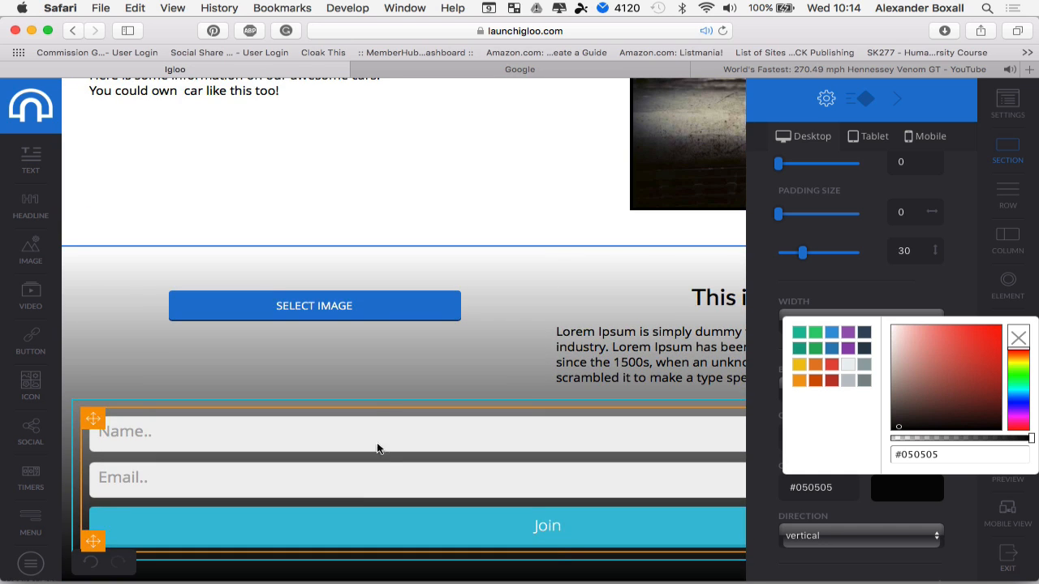
{"action": "left_click", "coordinate": [899, 97]}
Upload car in field.jpg from the Car Photos folder and insert it in the image placeholder of the gradient section.
{"action": "left_click", "coordinate": [323, 317]}
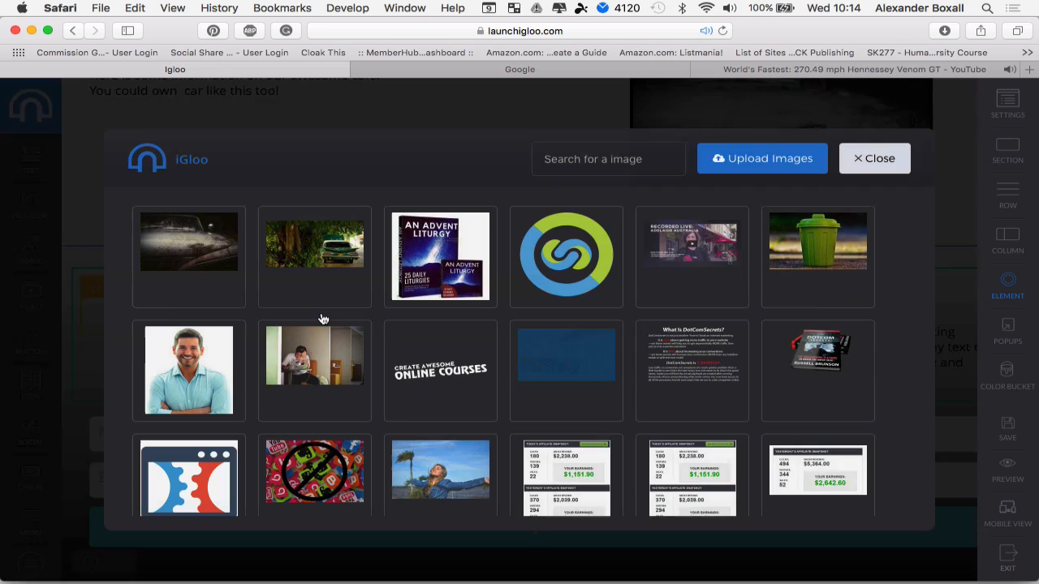
{"action": "left_click", "coordinate": [779, 164]}
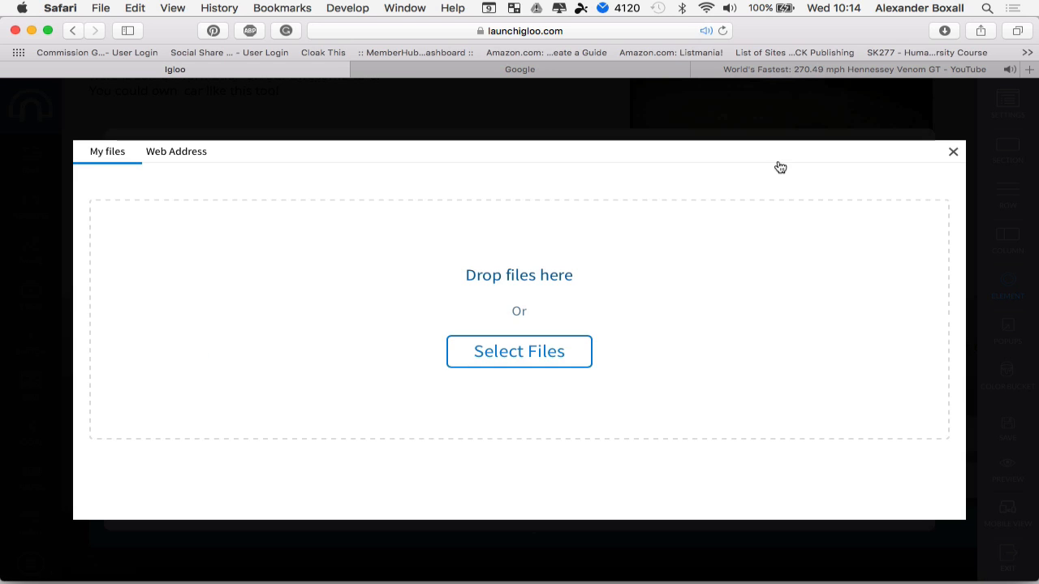
{"action": "left_click", "coordinate": [547, 355]}
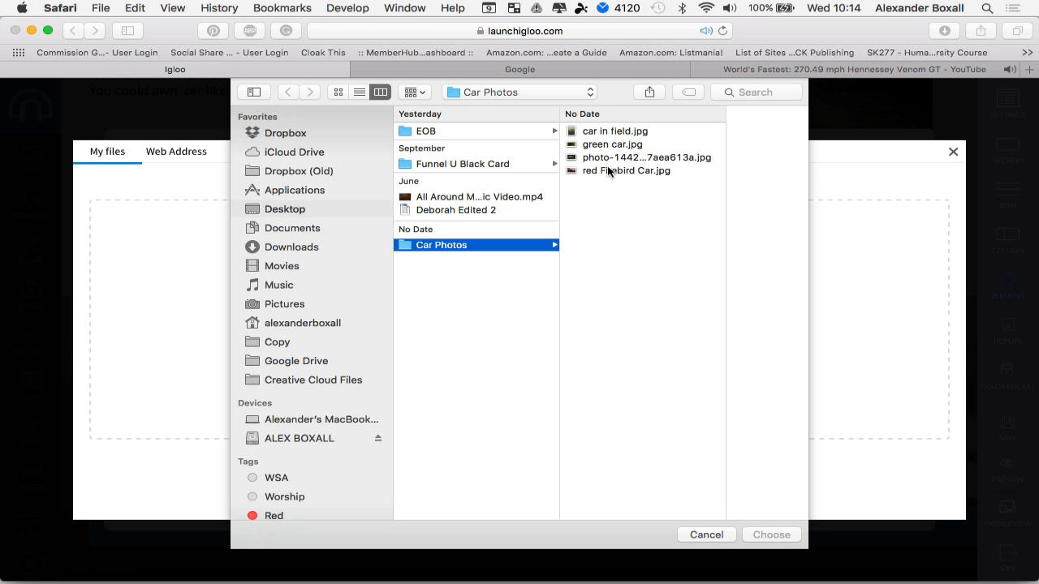
{"action": "left_click", "coordinate": [607, 132]}
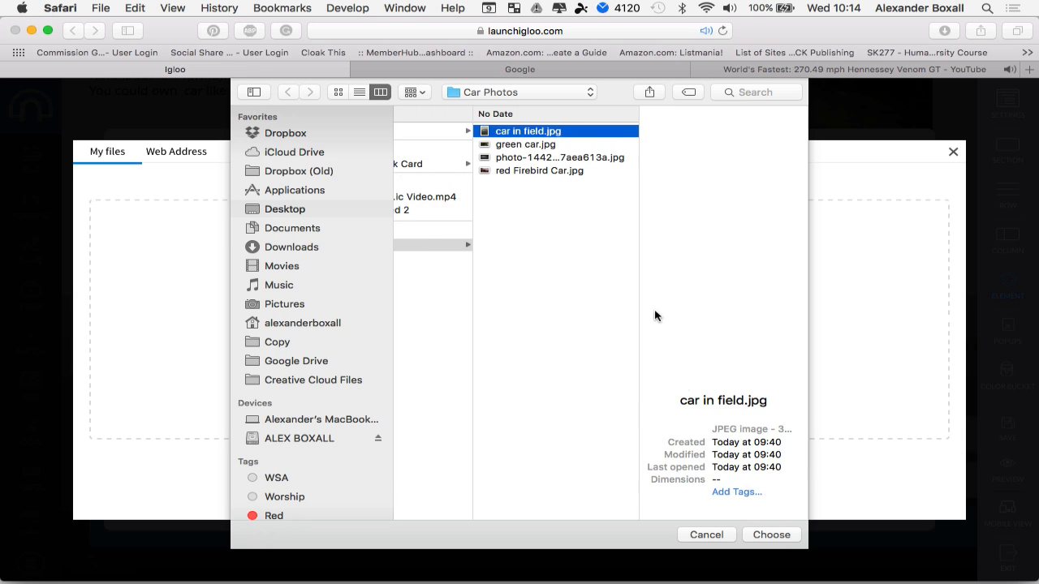
{"action": "left_click", "coordinate": [770, 535]}
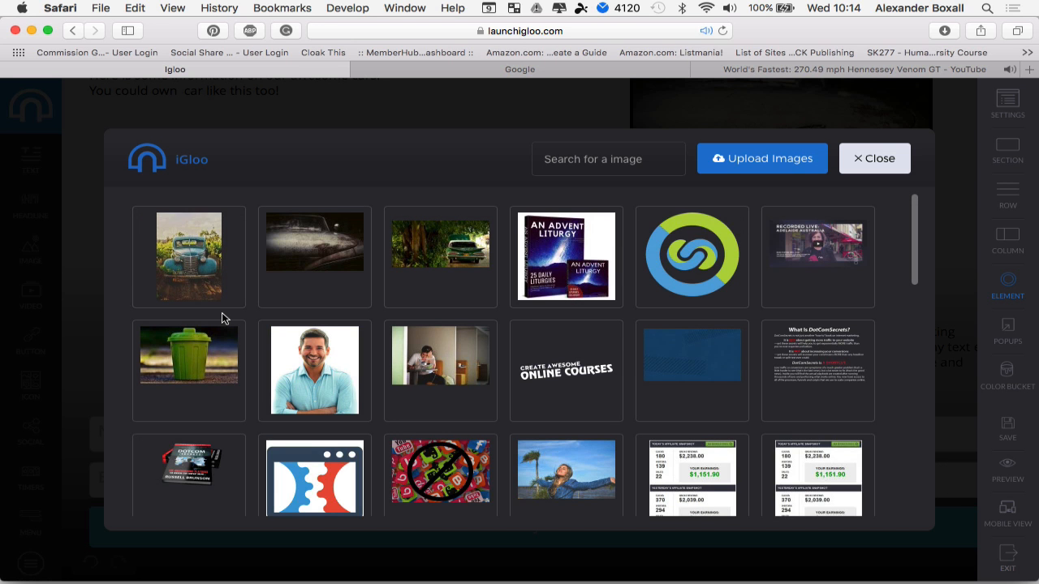
{"action": "left_click", "coordinate": [204, 261]}
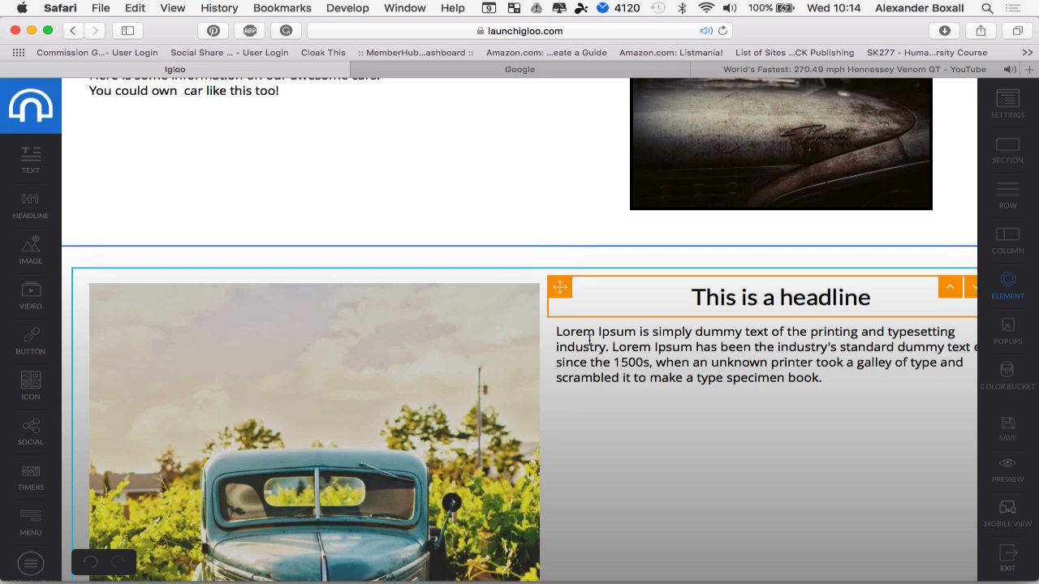
Change the headline beside the blue car to "Enter competition to win this car." and select the placeholder paragraph under it.
{"action": "scroll", "coordinate": [589, 340], "scroll_direction": "down", "scroll_amount": 5}
{"action": "triple_click", "coordinate": [779, 128]}
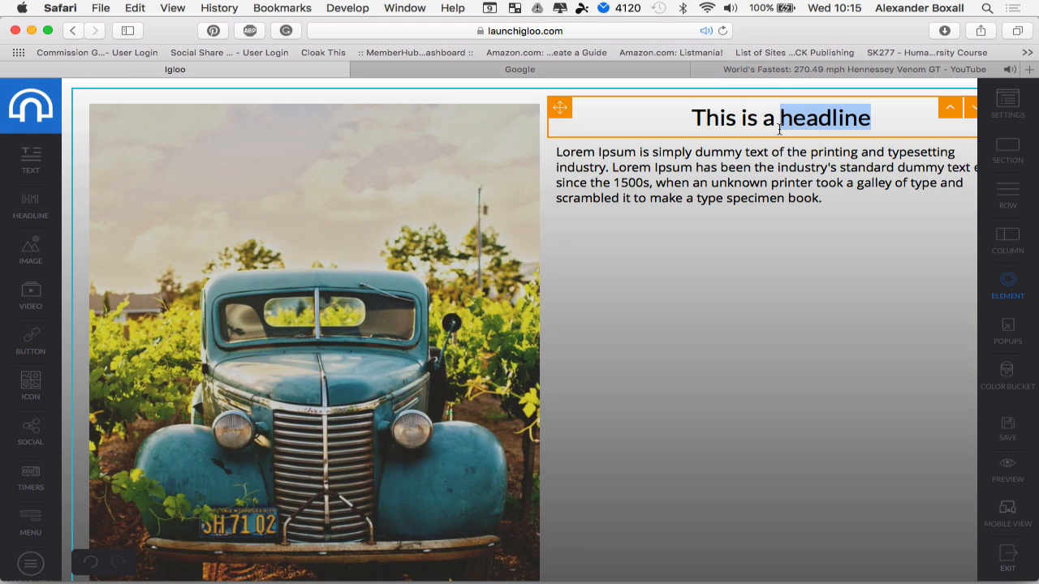
{"action": "type", "text": "Enter co"}
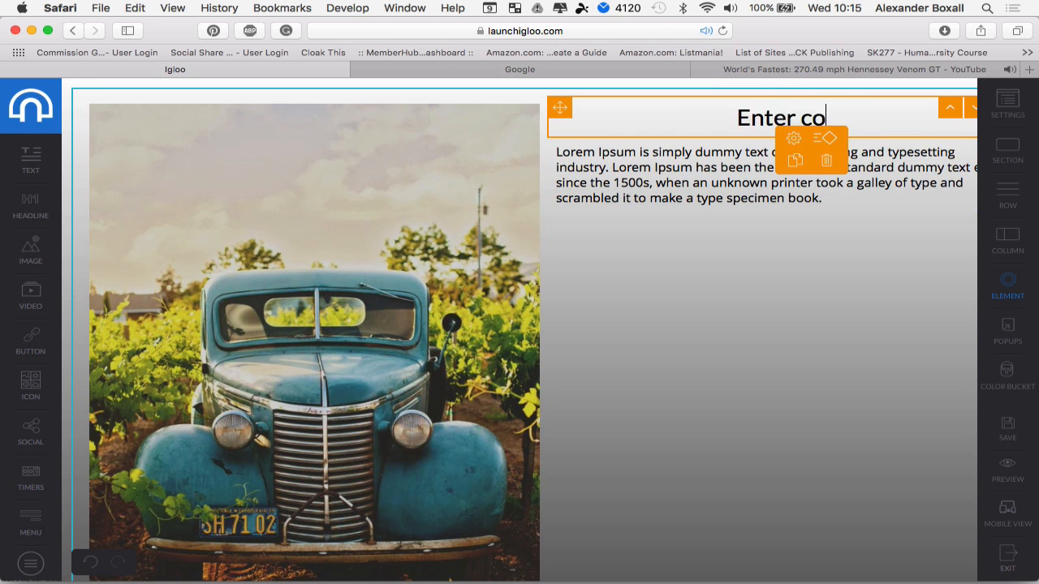
{"action": "type", "text": "mpetition "}
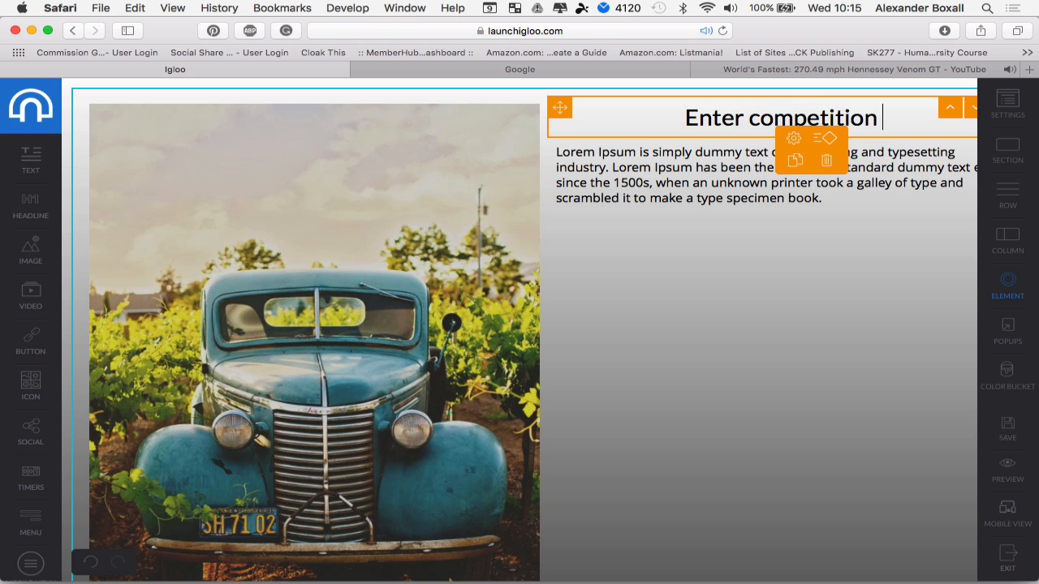
{"action": "type", "text": "to win this car."}
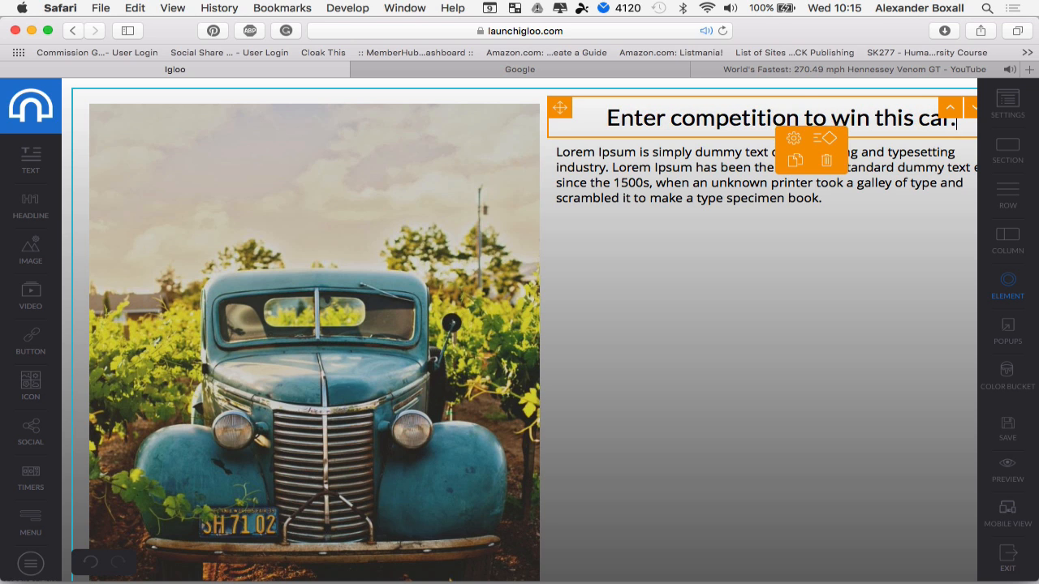
{"action": "left_click", "coordinate": [693, 168]}
{"action": "key", "text": "super+a"}
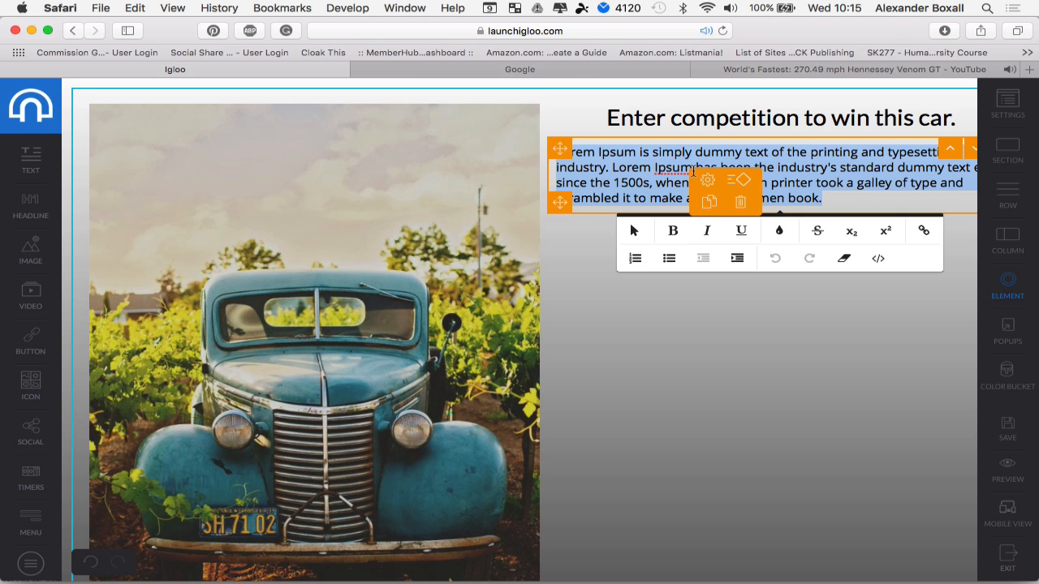
Open the settings of the sign-up form below the blue car and show its button options.
{"action": "scroll", "coordinate": [635, 438], "scroll_direction": "down", "scroll_amount": 5}
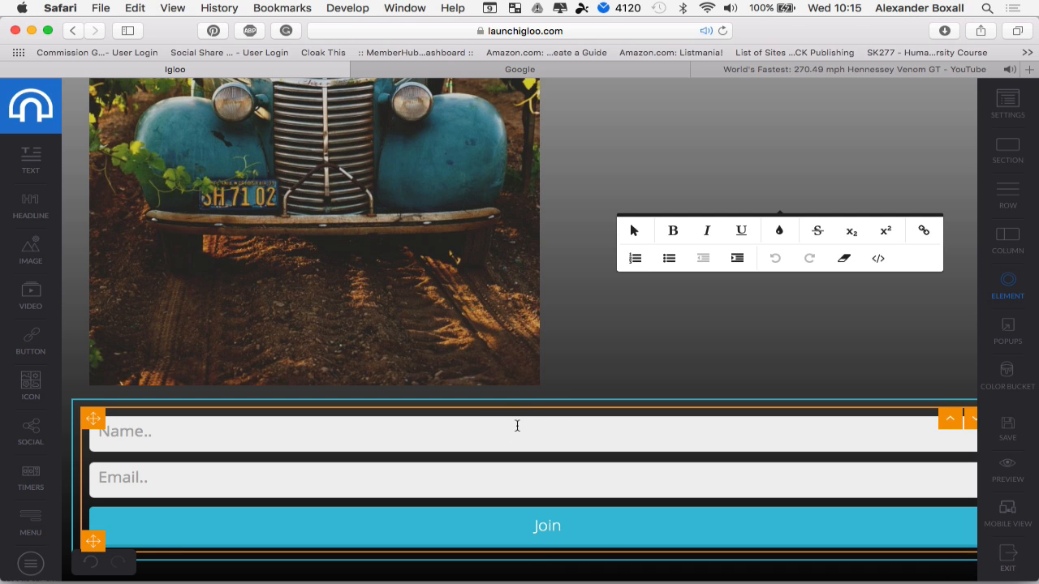
{"action": "left_click", "coordinate": [608, 524]}
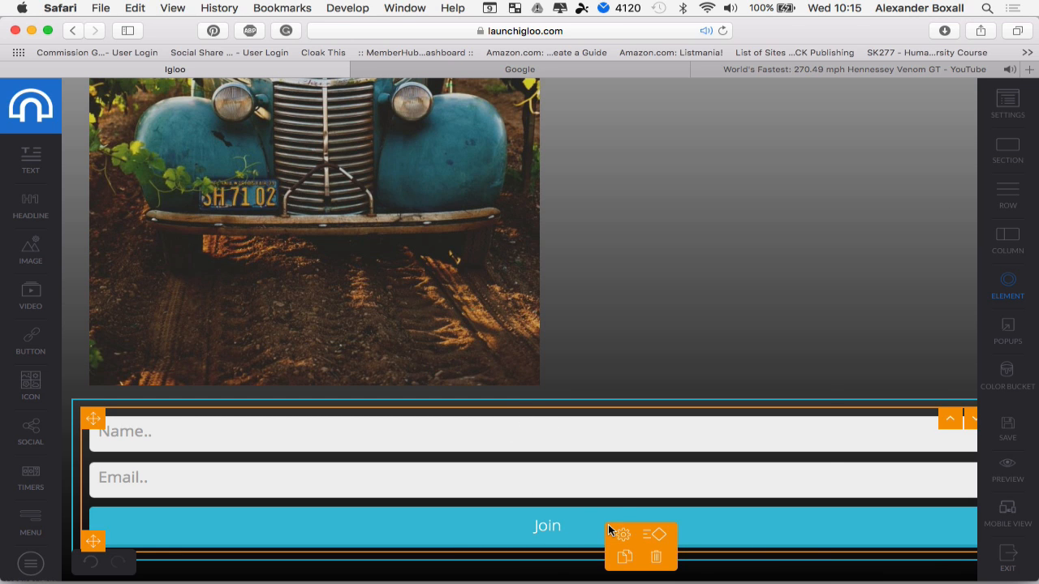
{"action": "left_click", "coordinate": [629, 537]}
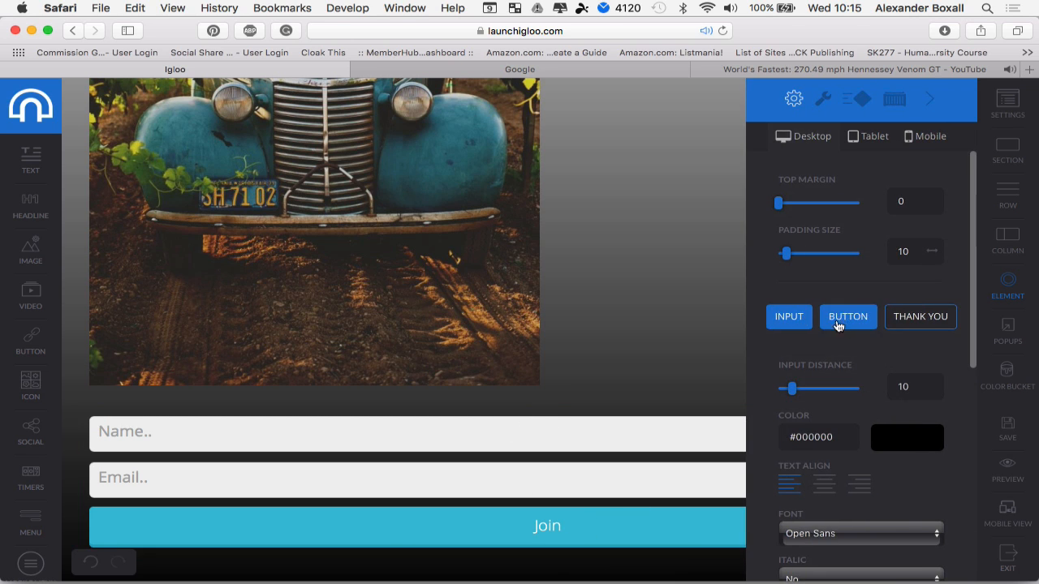
{"action": "scroll", "coordinate": [814, 365], "scroll_direction": "down", "scroll_amount": 3}
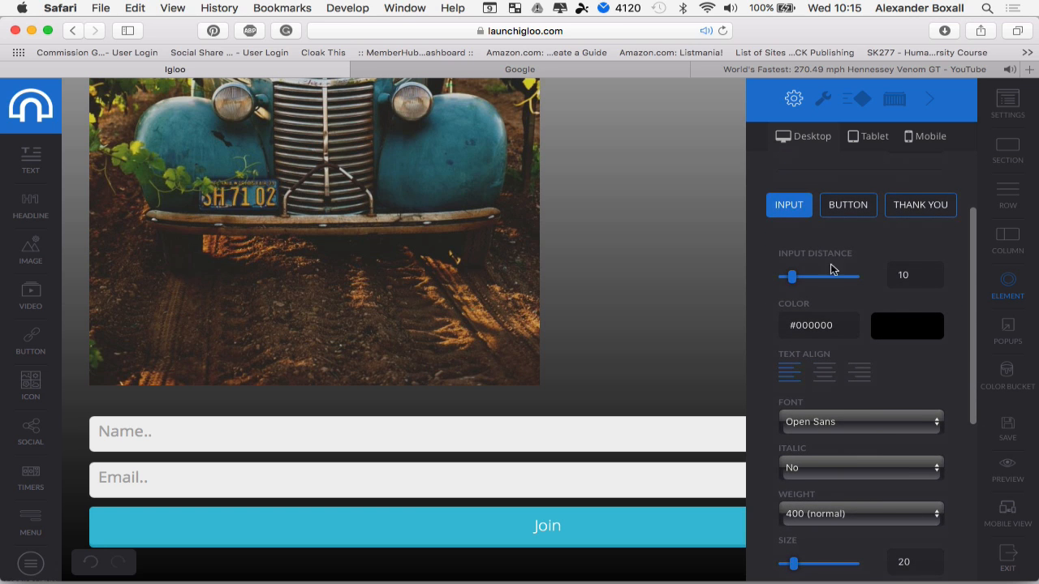
{"action": "left_click", "coordinate": [848, 208]}
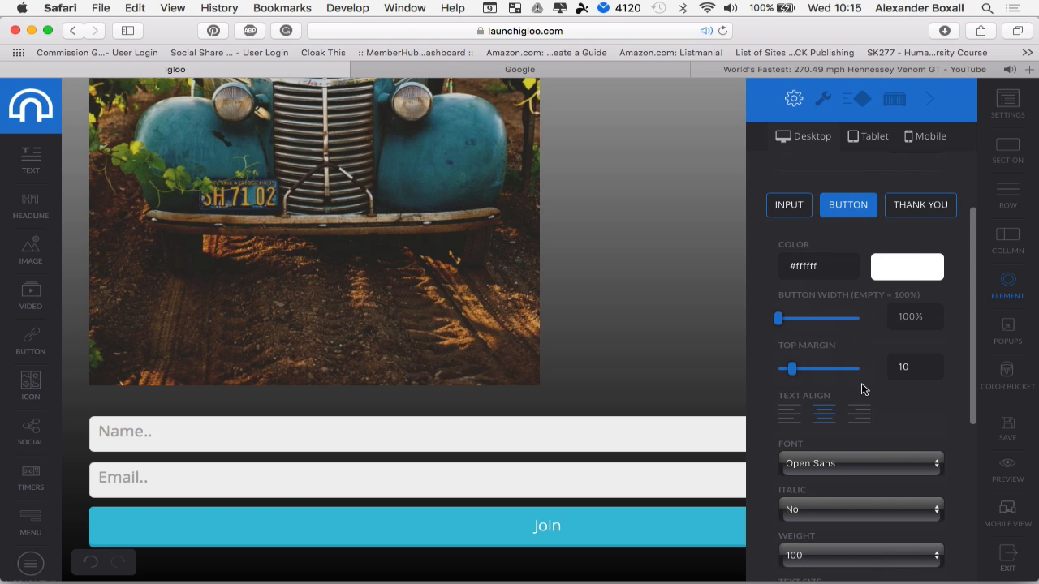
Set the background color of the form's Join button to orange #d78e39.
{"action": "scroll", "coordinate": [863, 389], "scroll_direction": "down", "scroll_amount": 5}
{"action": "scroll", "coordinate": [863, 389], "scroll_direction": "down", "scroll_amount": 1}
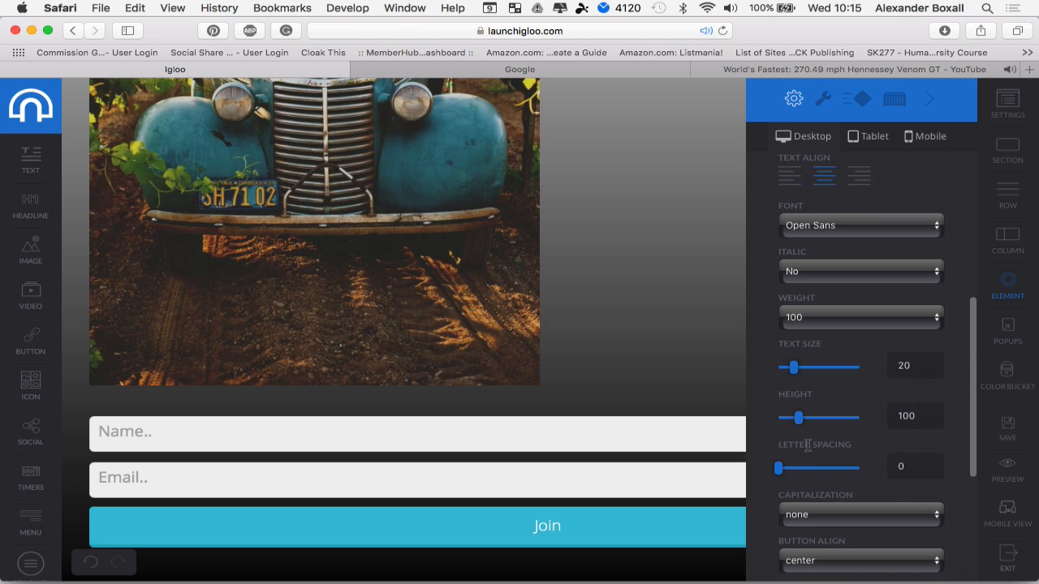
{"action": "scroll", "coordinate": [821, 377], "scroll_direction": "down", "scroll_amount": 6}
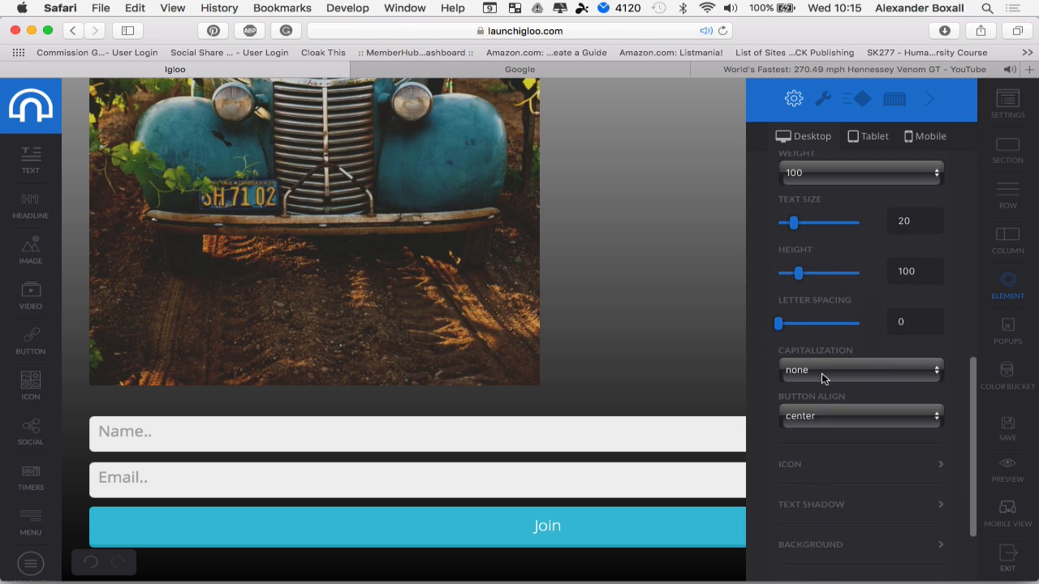
{"action": "scroll", "coordinate": [821, 379], "scroll_direction": "down", "scroll_amount": 1}
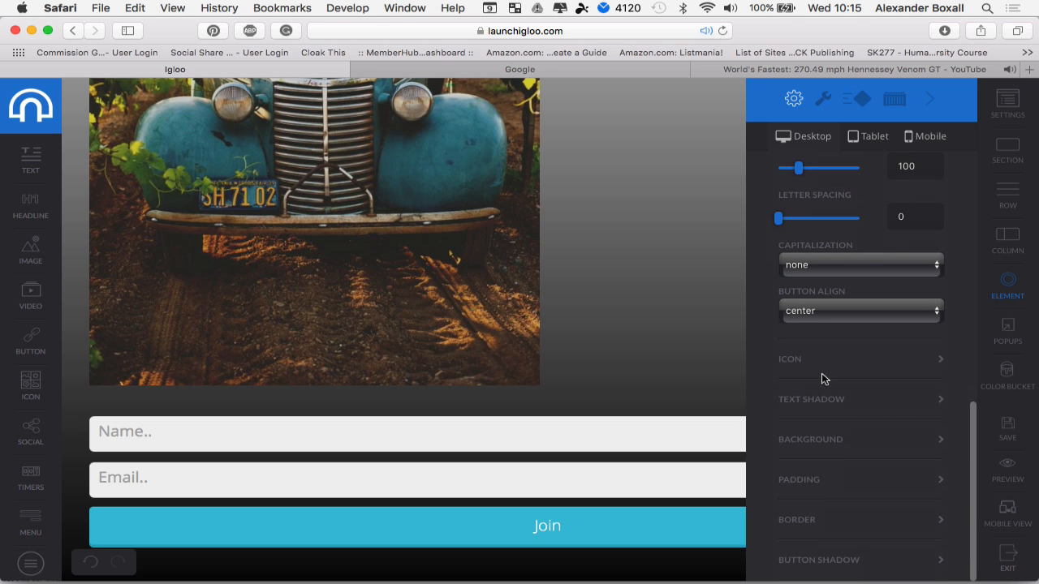
{"action": "left_click", "coordinate": [828, 443]}
{"action": "left_click", "coordinate": [906, 543]}
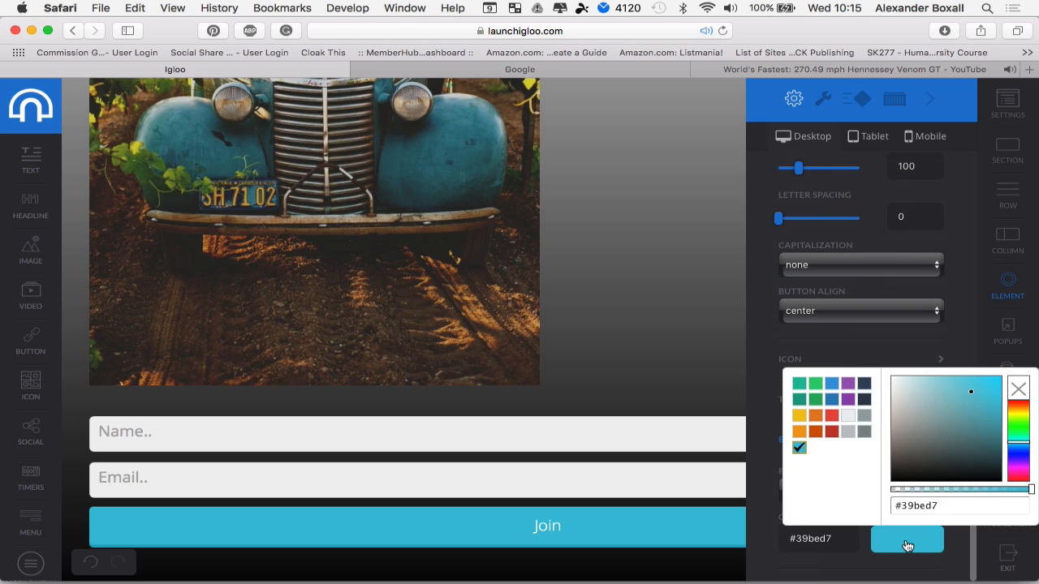
{"action": "left_click", "coordinate": [1020, 411]}
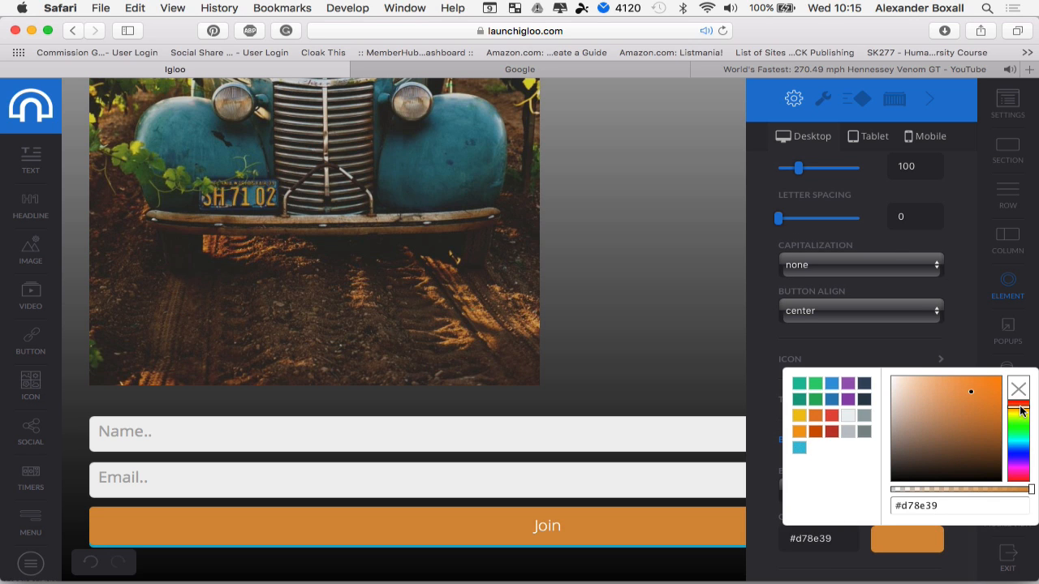
{"action": "left_click", "coordinate": [847, 349]}
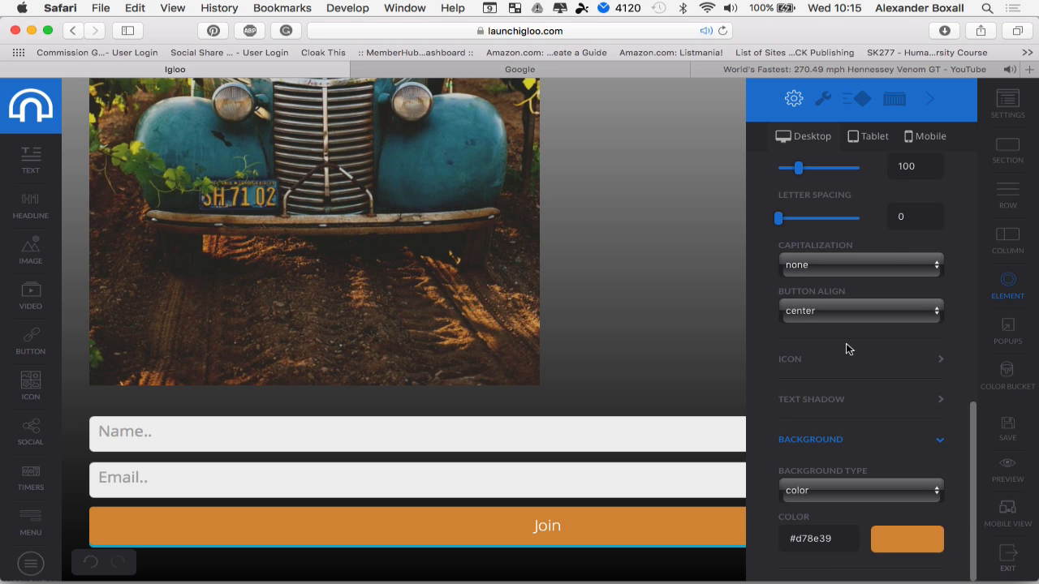
Set the Join button's shadow color to grey #8b9293.
{"action": "scroll", "coordinate": [821, 448], "scroll_direction": "down", "scroll_amount": 3}
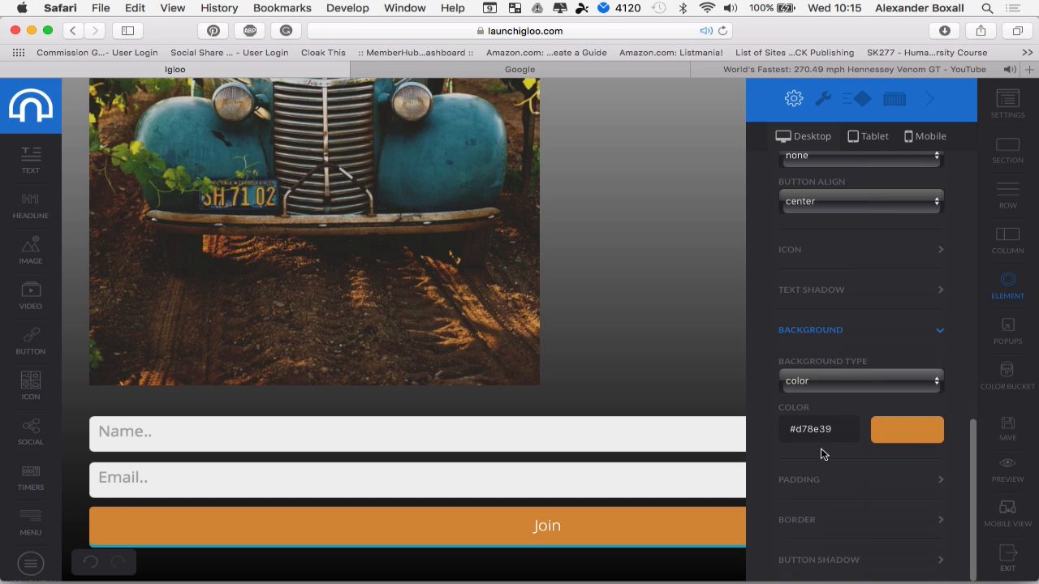
{"action": "left_click", "coordinate": [819, 560]}
{"action": "scroll", "coordinate": [852, 525], "scroll_direction": "down", "scroll_amount": 5}
{"action": "left_click", "coordinate": [889, 548]}
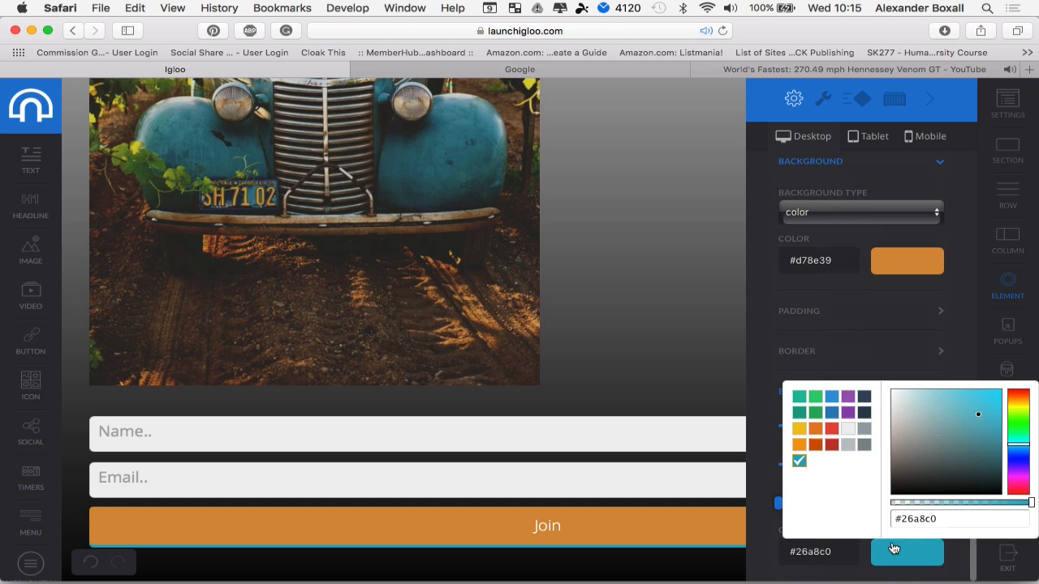
{"action": "left_click_drag", "start_coordinate": [905, 483], "coordinate": [889, 505]}
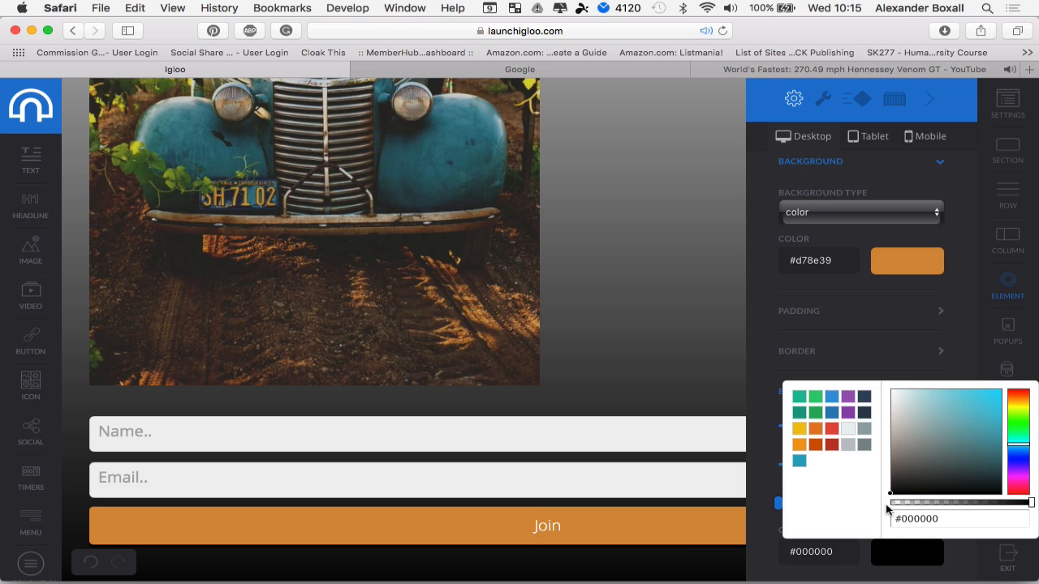
{"action": "left_click", "coordinate": [895, 436]}
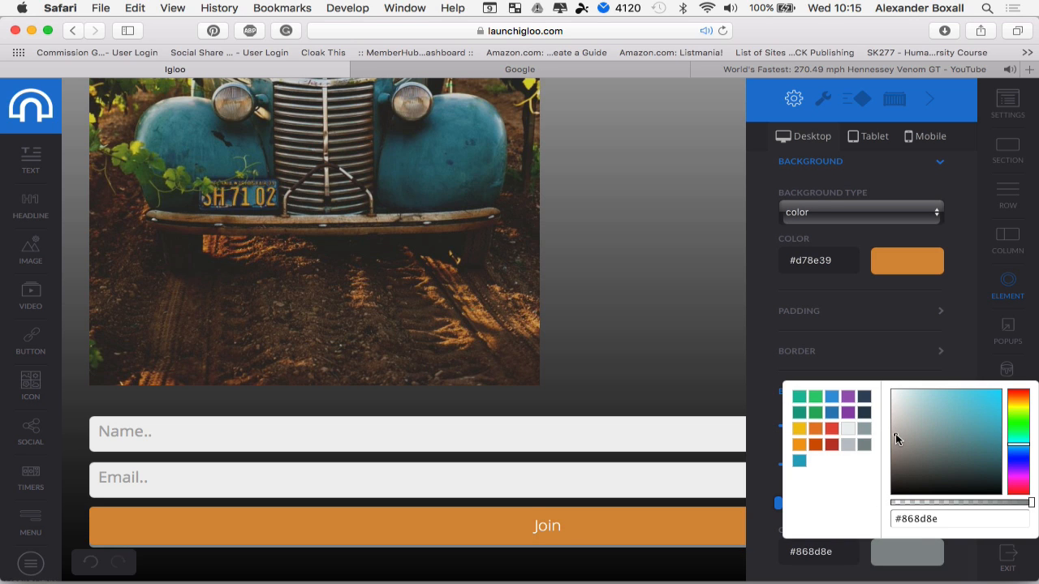
{"action": "left_click_drag", "start_coordinate": [895, 435], "coordinate": [896, 433]}
{"action": "left_click", "coordinate": [764, 389]}
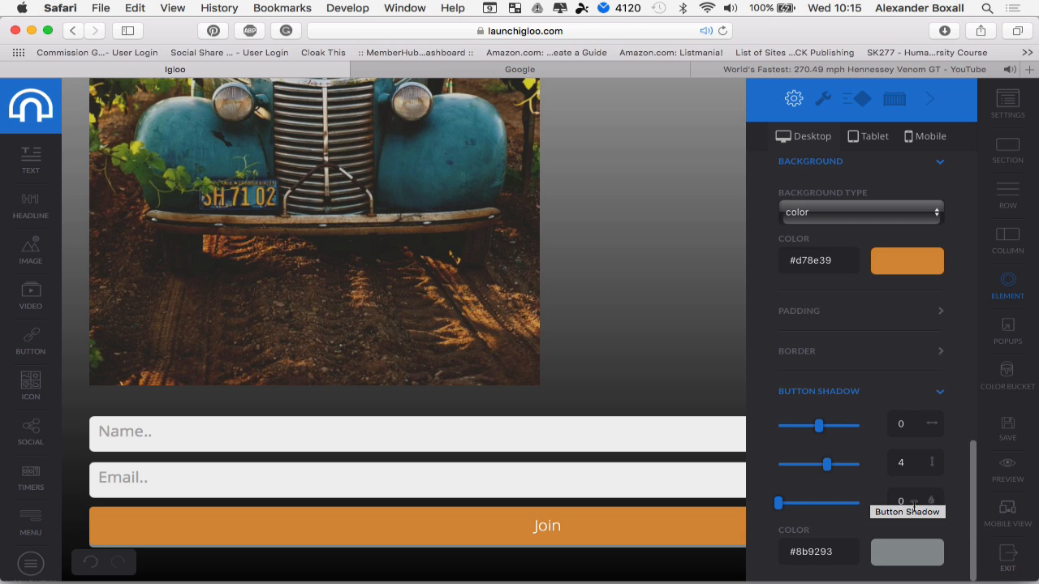
Adjust the Join button's shadow to a horizontal offset of -2, a vertical offset of 2 and a blur of 3.
{"action": "left_click_drag", "start_coordinate": [779, 514], "coordinate": [793, 512]}
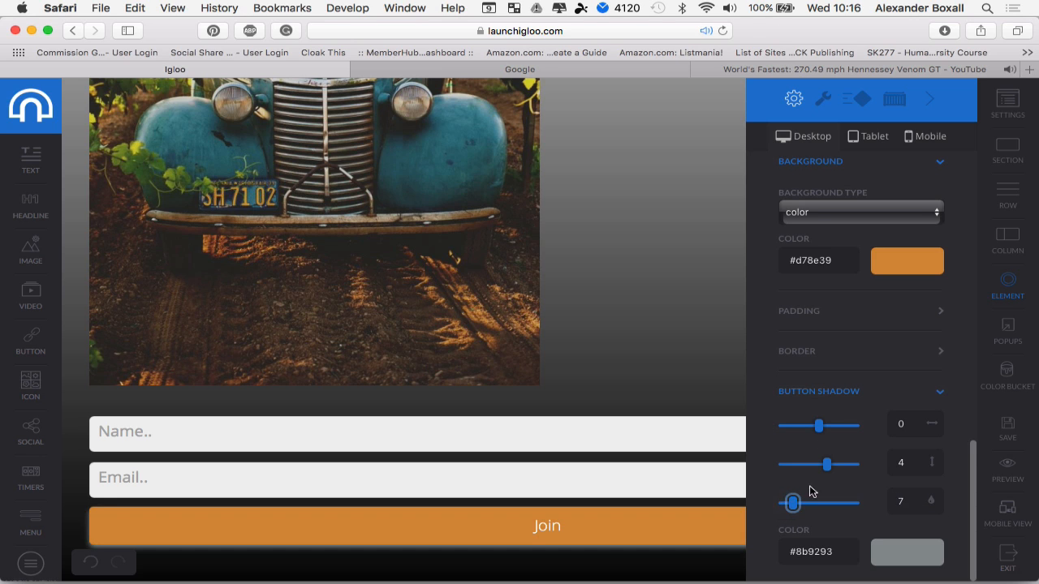
{"action": "left_click_drag", "start_coordinate": [817, 428], "coordinate": [816, 431]}
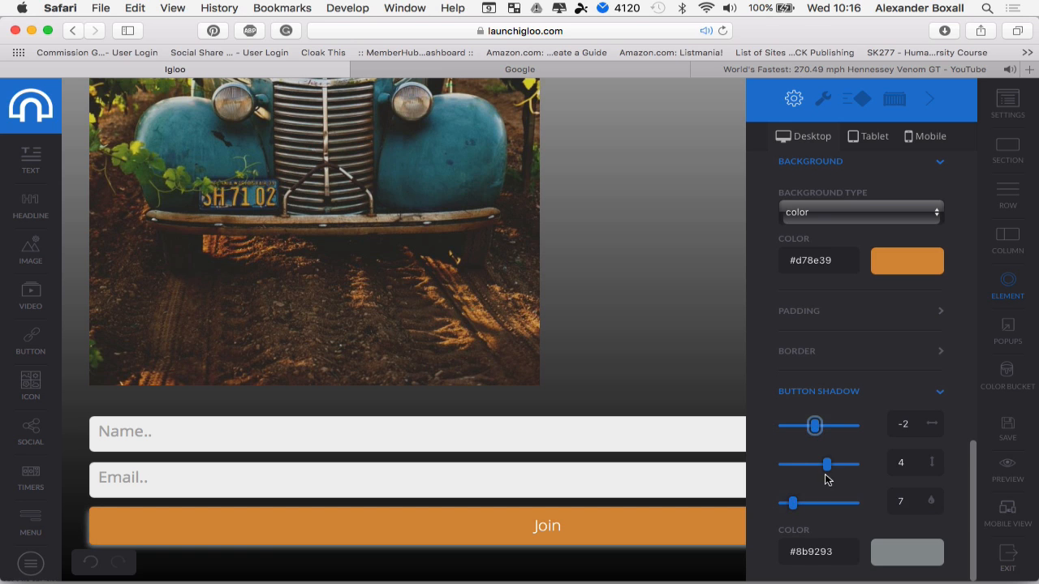
{"action": "left_click_drag", "start_coordinate": [793, 503], "coordinate": [778, 507]}
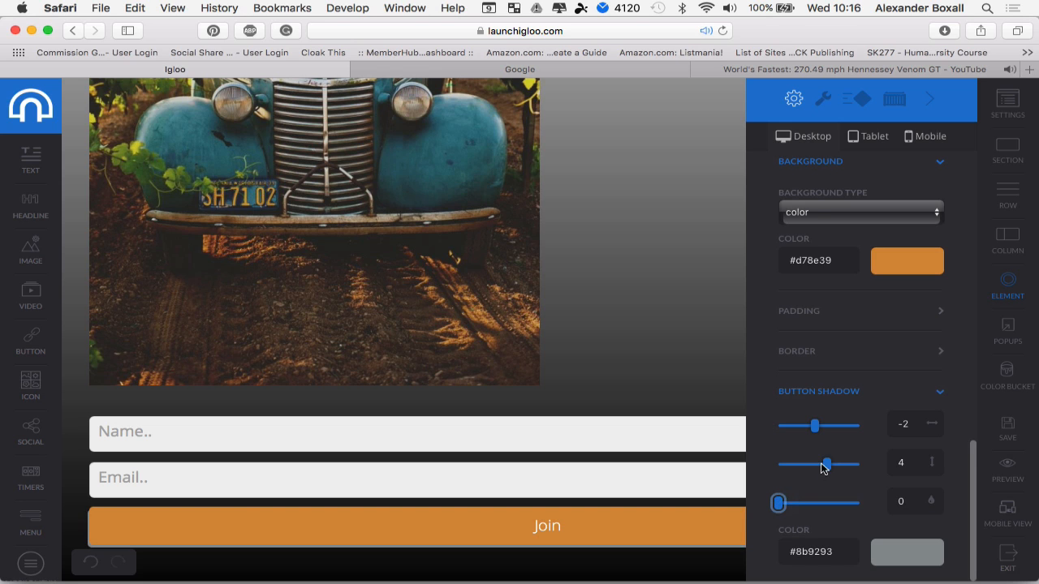
{"action": "left_click_drag", "start_coordinate": [827, 464], "coordinate": [823, 467]}
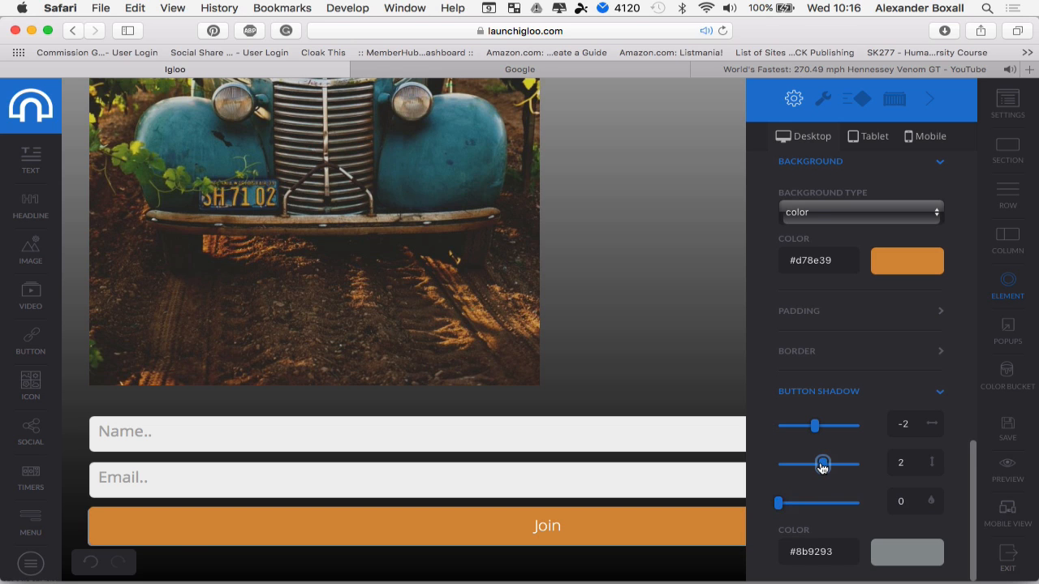
{"action": "left_click_drag", "start_coordinate": [783, 506], "coordinate": [786, 508]}
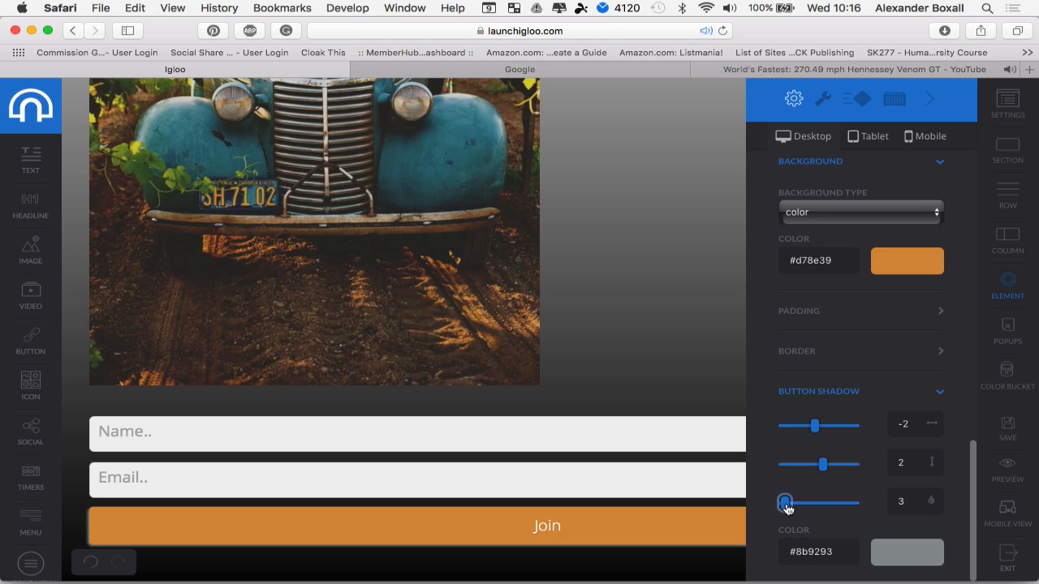
Set the sign-up form's mouse hover effect to Grow and save the page.
{"action": "left_click", "coordinate": [852, 100]}
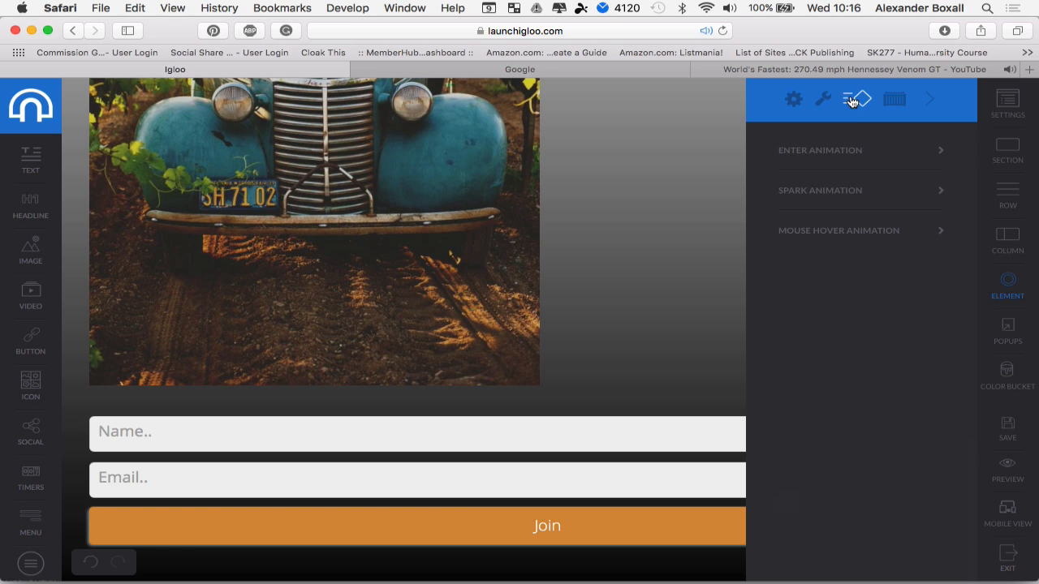
{"action": "left_click", "coordinate": [821, 234]}
{"action": "left_click", "coordinate": [850, 288]}
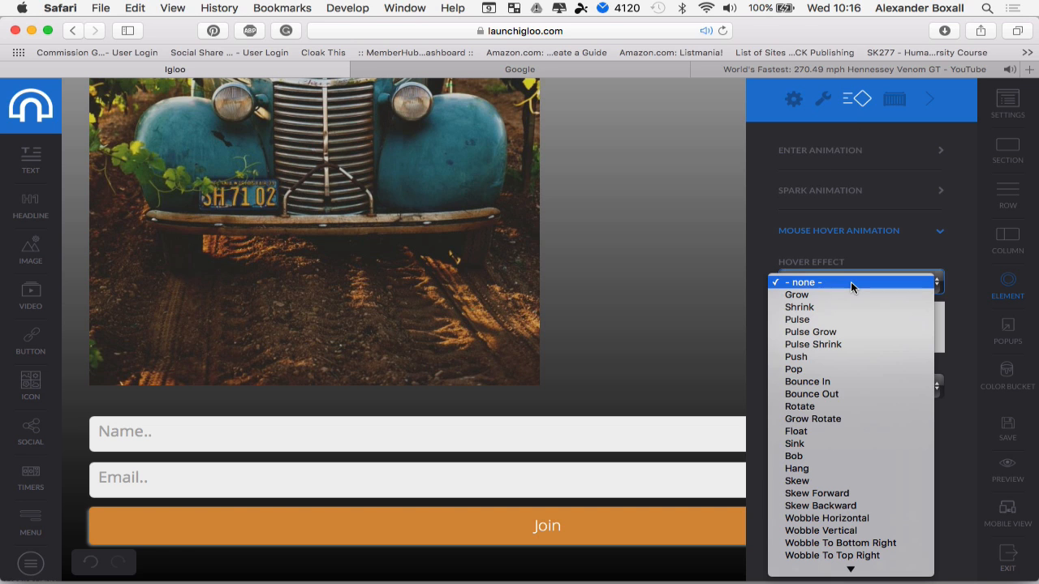
{"action": "left_click", "coordinate": [844, 294]}
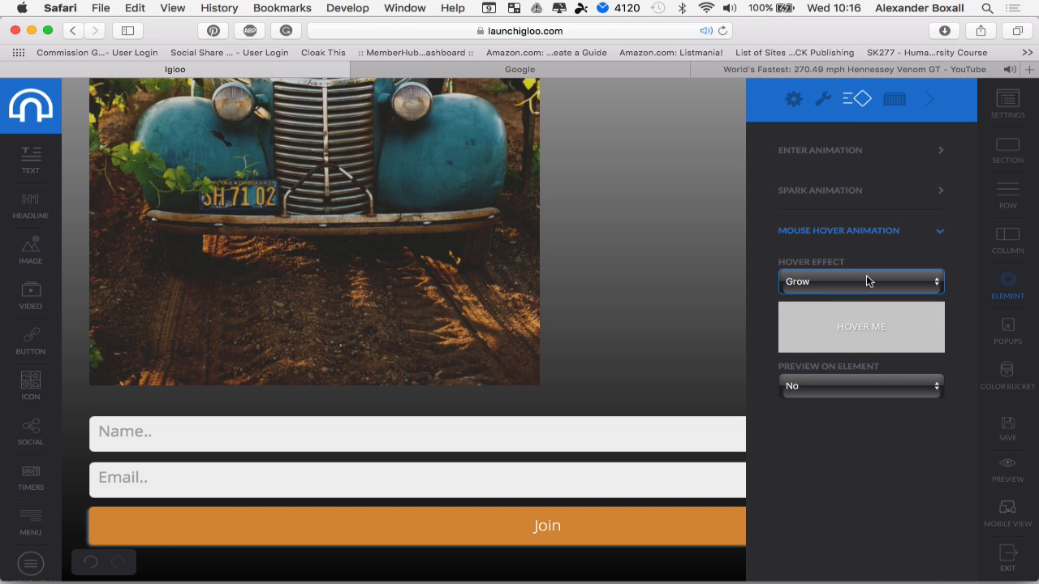
{"action": "left_click", "coordinate": [930, 100]}
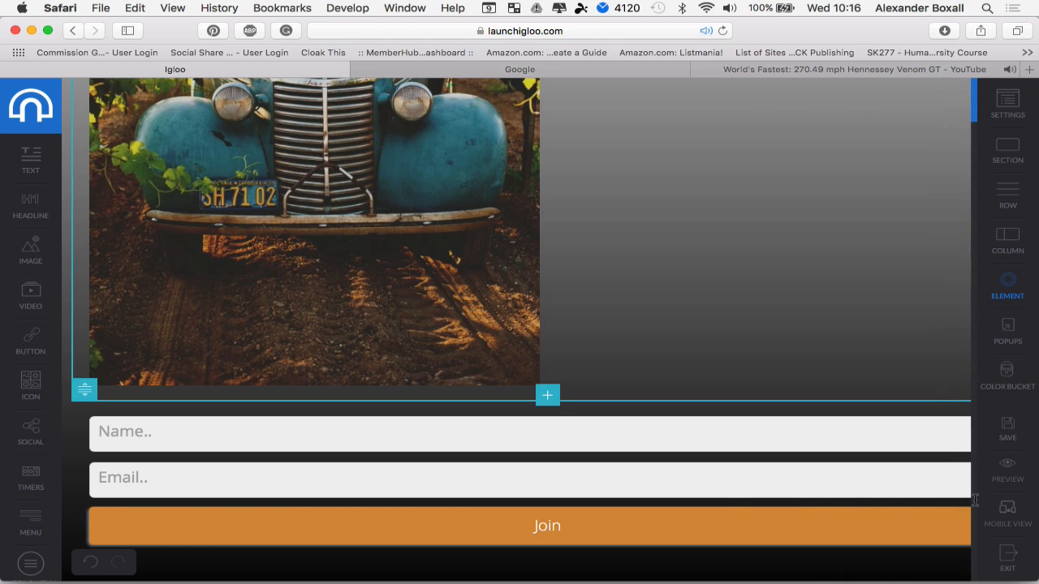
{"action": "left_click", "coordinate": [1011, 432]}
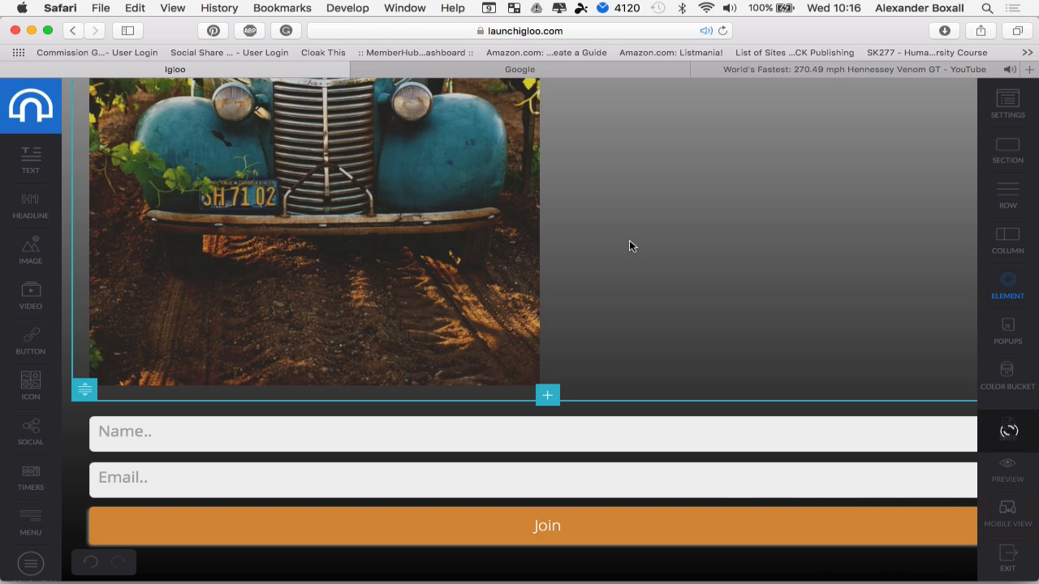
Review the whole page in the editor, from the header buttons and video to the sign-up form.
{"action": "scroll", "coordinate": [633, 235], "scroll_direction": "up", "scroll_amount": 15}
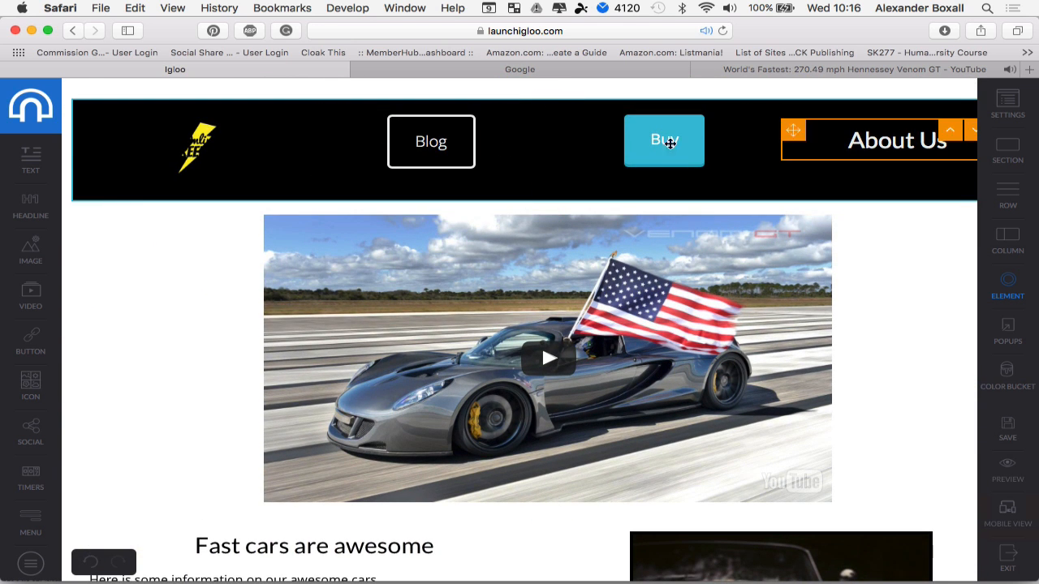
{"action": "scroll", "coordinate": [717, 268], "scroll_direction": "down", "scroll_amount": 1}
{"action": "scroll", "coordinate": [715, 267], "scroll_direction": "down", "scroll_amount": 15}
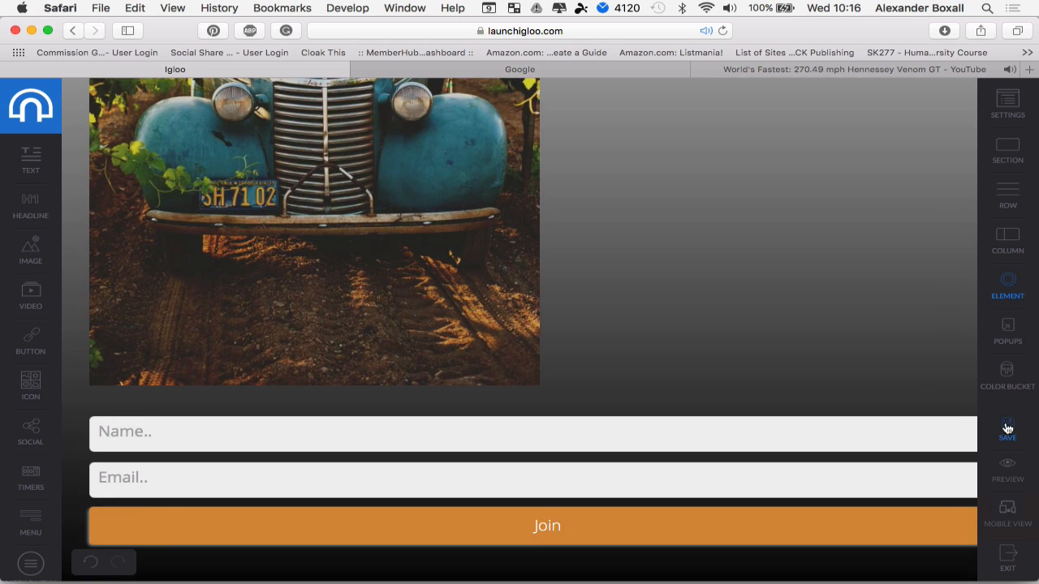
{"action": "scroll", "coordinate": [735, 301], "scroll_direction": "up", "scroll_amount": 15}
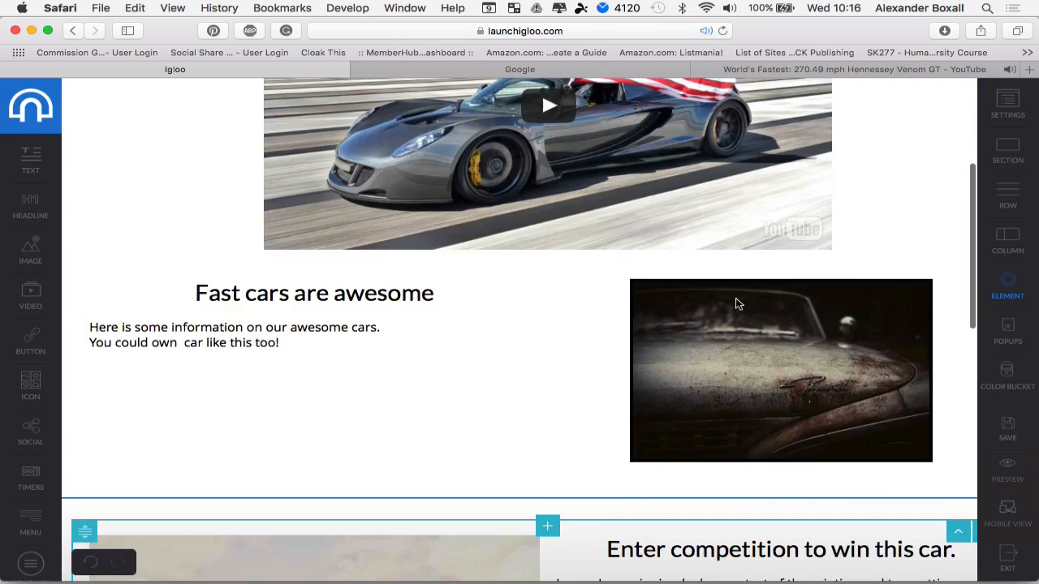
{"action": "scroll", "coordinate": [735, 302], "scroll_direction": "down", "scroll_amount": 5}
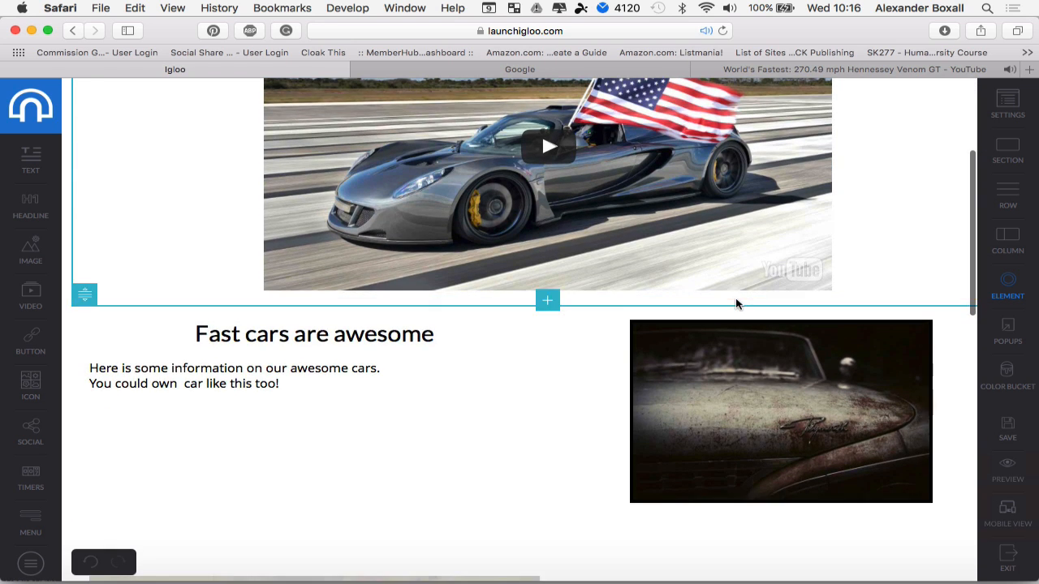
{"action": "scroll", "coordinate": [736, 302], "scroll_direction": "up", "scroll_amount": 2}
{"action": "scroll", "coordinate": [736, 304], "scroll_direction": "up", "scroll_amount": 1}
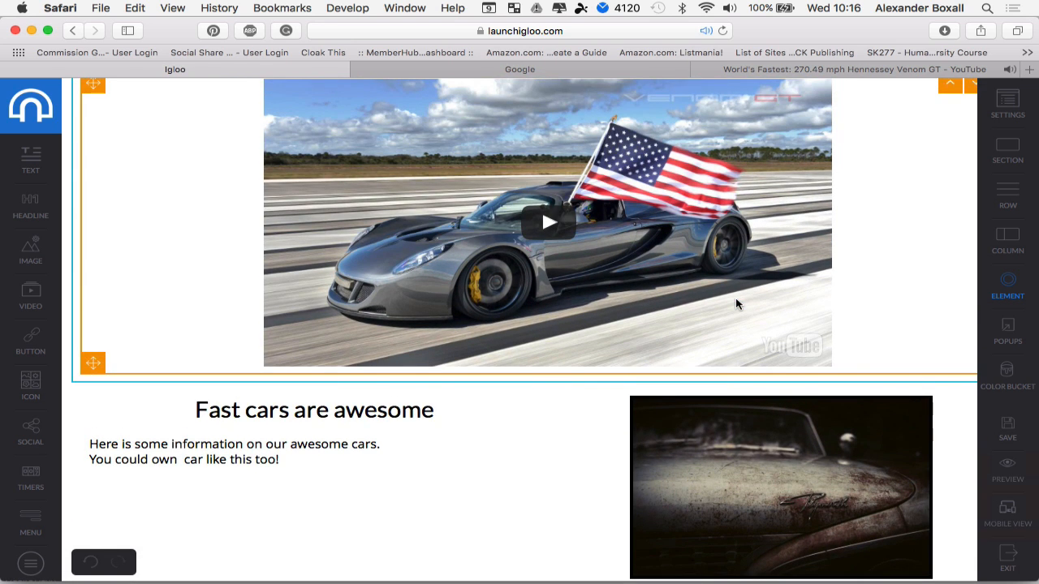
{"action": "scroll", "coordinate": [736, 302], "scroll_direction": "down", "scroll_amount": 5}
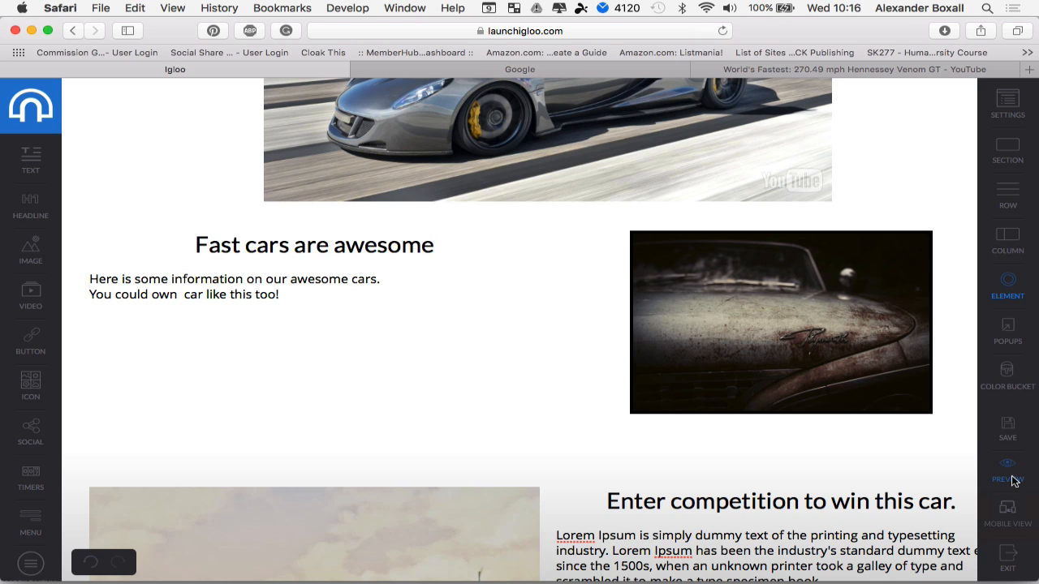
Preview the page and examine it from the header down to the Join button.
{"action": "left_click", "coordinate": [1007, 475]}
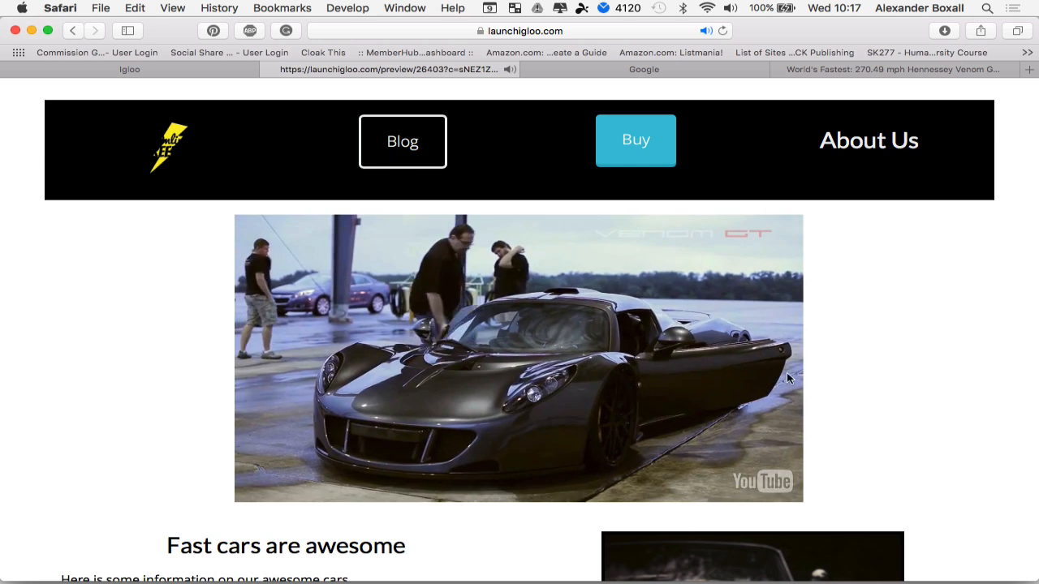
{"action": "scroll", "coordinate": [870, 394], "scroll_direction": "down", "scroll_amount": 8}
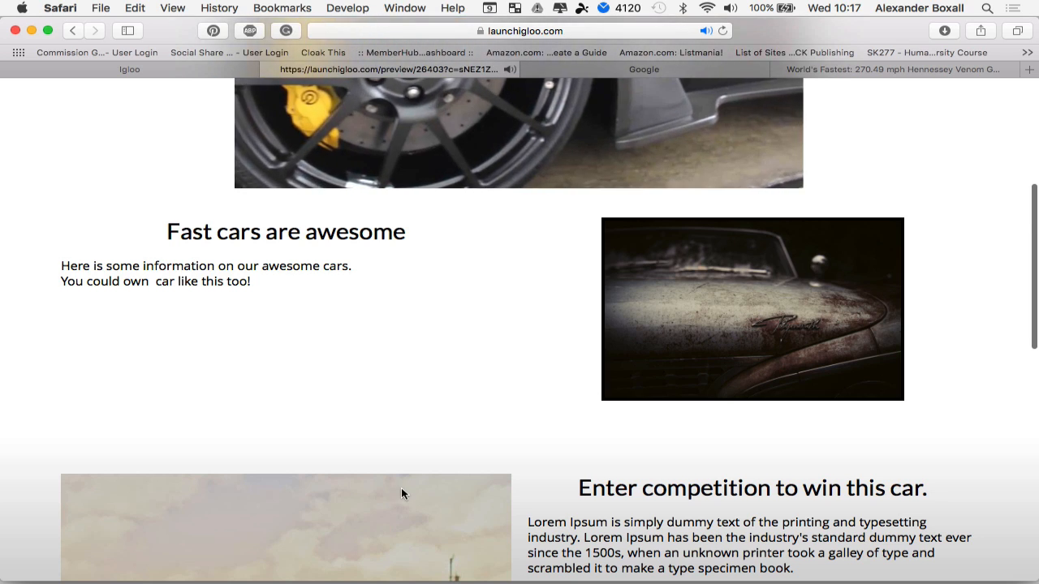
{"action": "scroll", "coordinate": [401, 491], "scroll_direction": "down", "scroll_amount": 6}
{"action": "scroll", "coordinate": [401, 490], "scroll_direction": "down", "scroll_amount": 8}
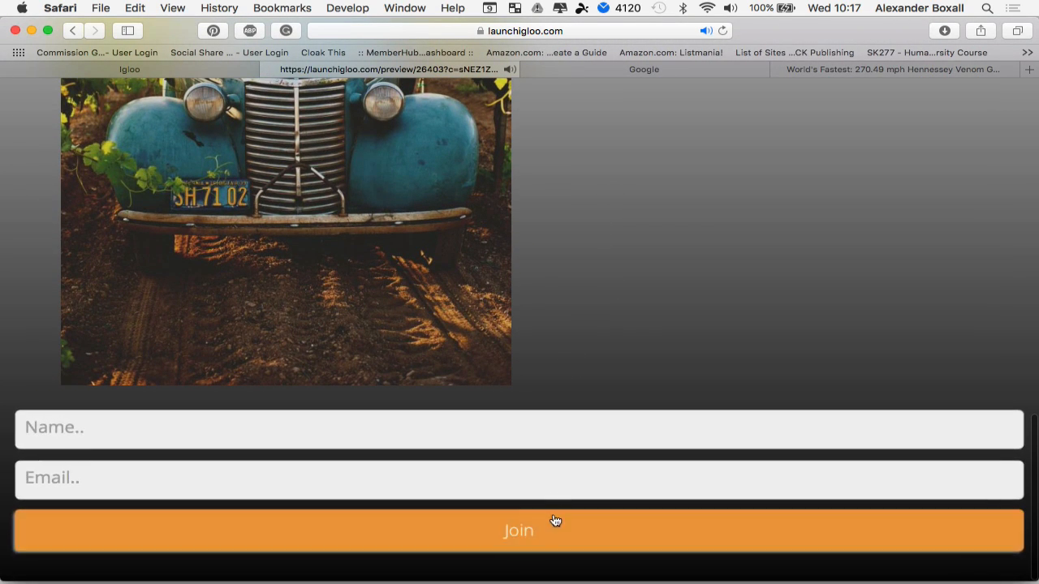
Try joining through the previewed sign-up form with a sample name and email, and return to the editor by closing the preview.
{"action": "left_click", "coordinate": [360, 430]}
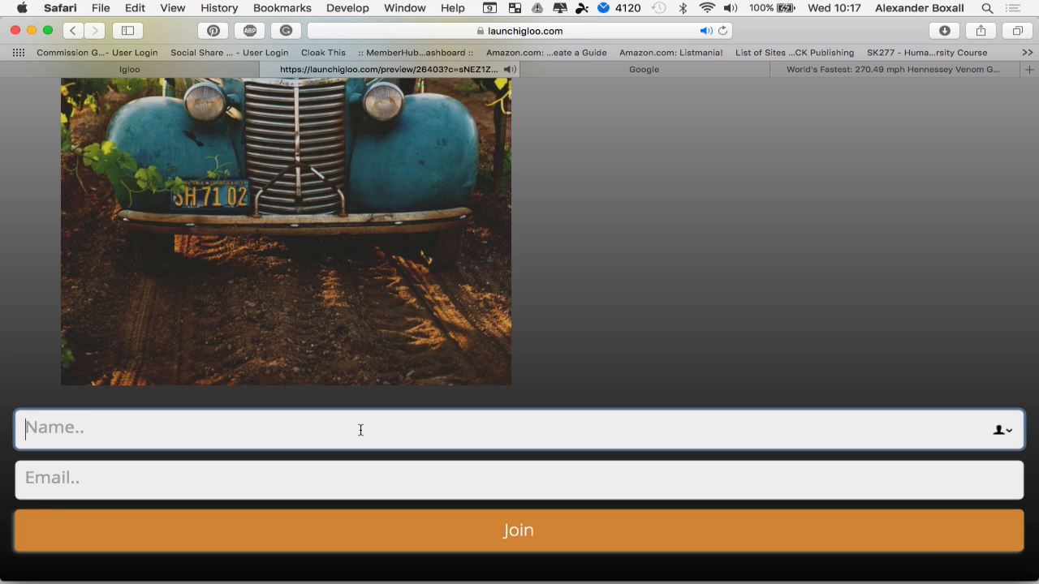
{"action": "left_click", "coordinate": [335, 476]}
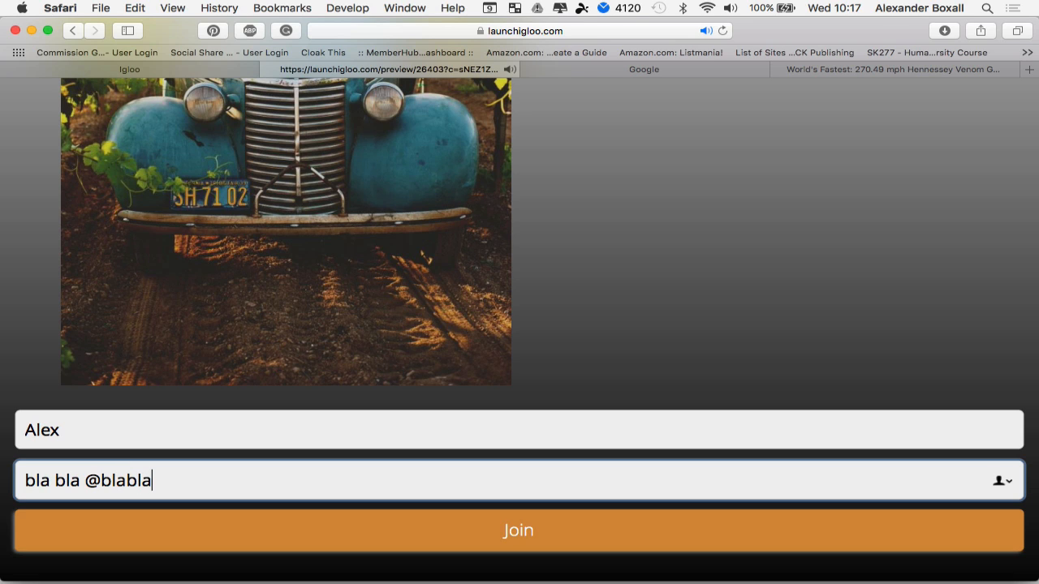
{"action": "left_click", "coordinate": [531, 520]}
{"action": "scroll", "coordinate": [639, 213], "scroll_direction": "up", "scroll_amount": 5}
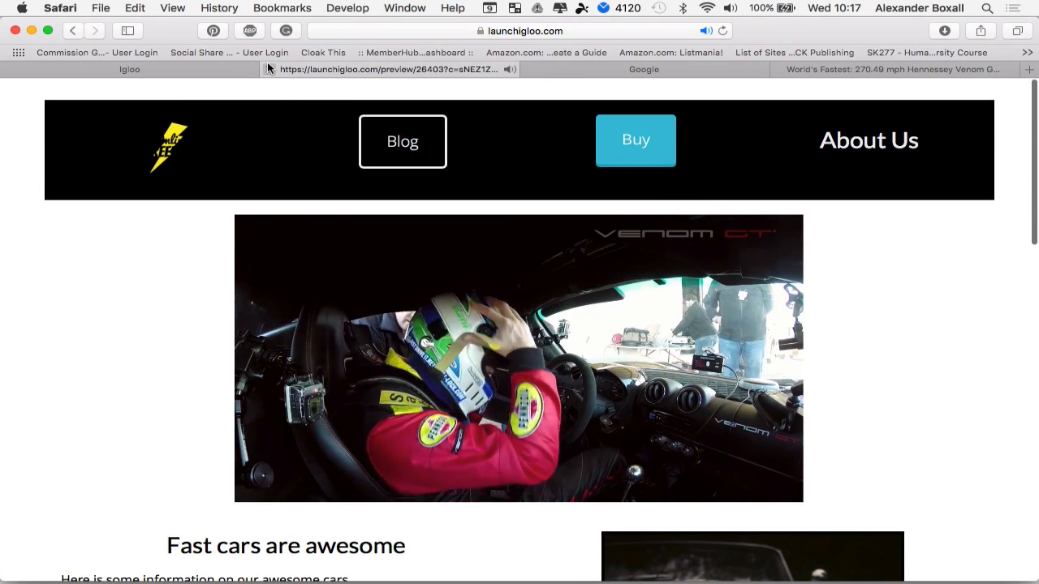
{"action": "left_click", "coordinate": [269, 68]}
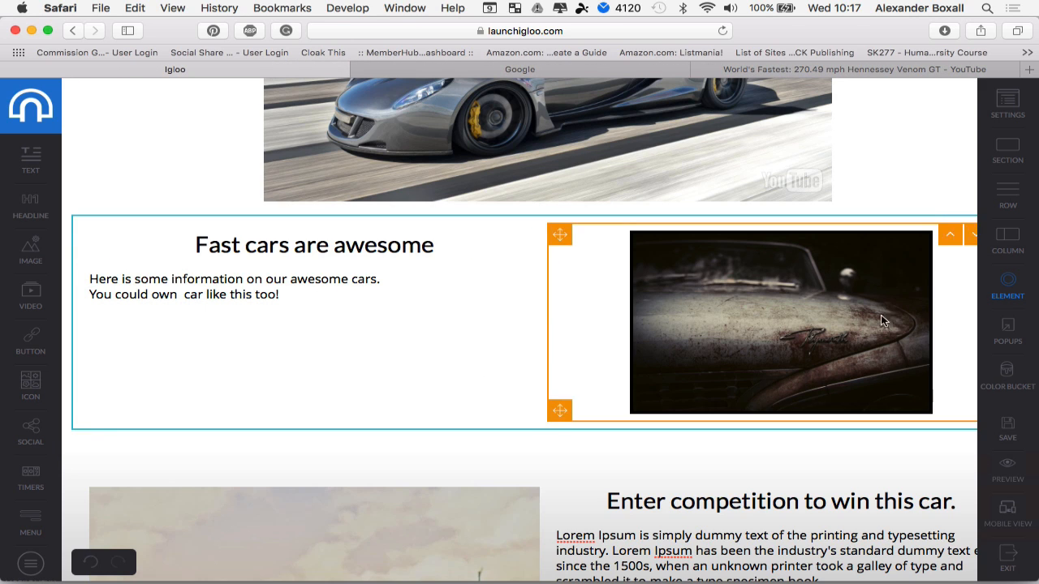
Open the device preview and examine the whole page at tablet size, from the header to the sign-up form.
{"action": "left_click", "coordinate": [1009, 520]}
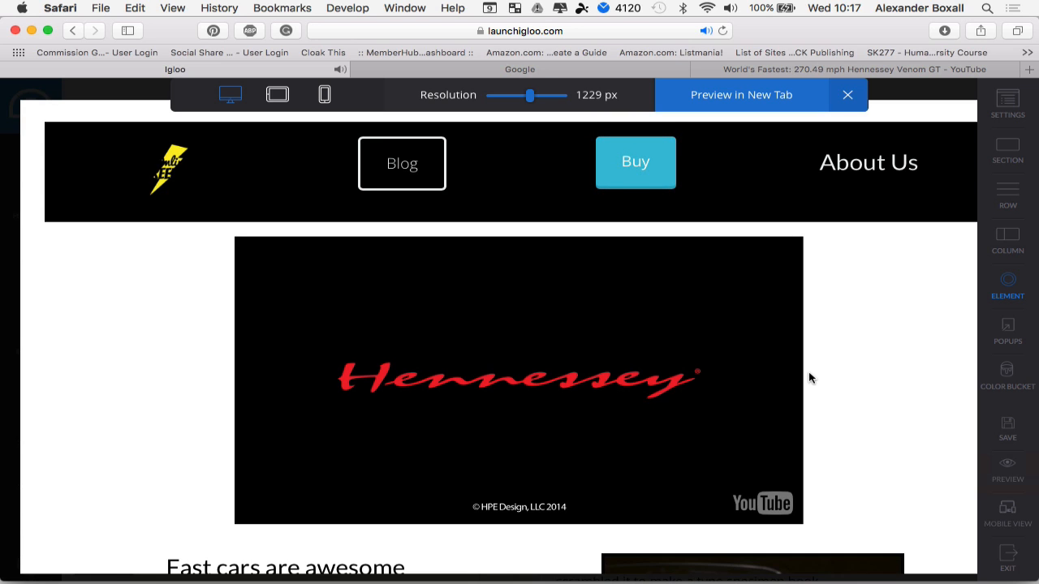
{"action": "left_click", "coordinate": [278, 97]}
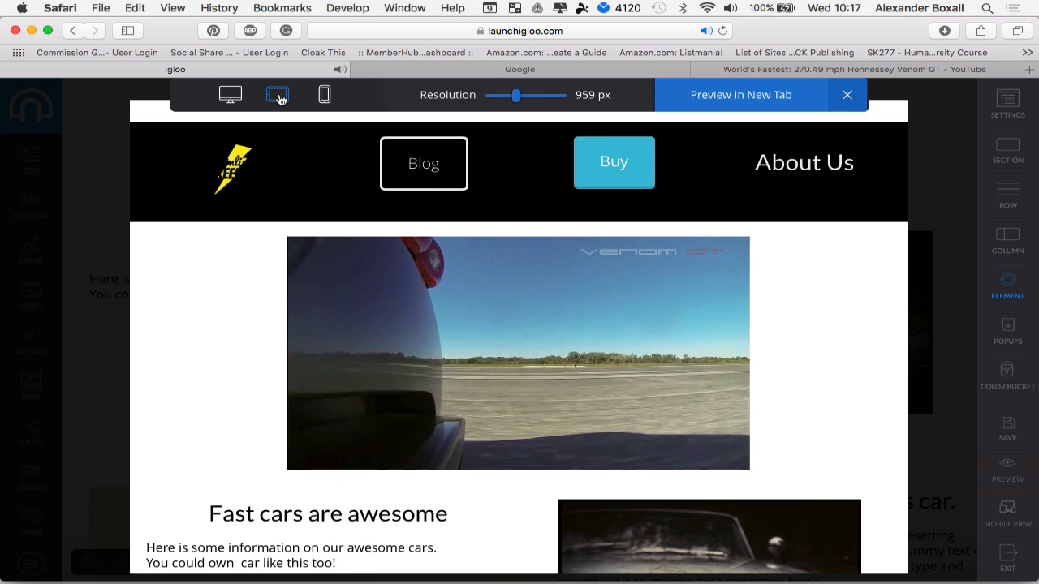
{"action": "scroll", "coordinate": [761, 365], "scroll_direction": "down", "scroll_amount": 10}
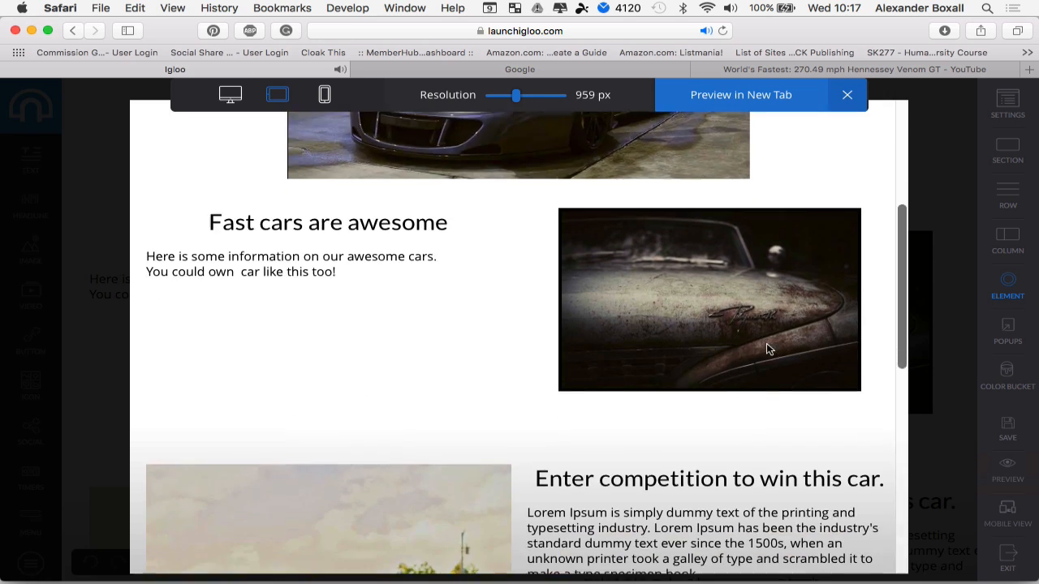
{"action": "scroll", "coordinate": [766, 349], "scroll_direction": "down", "scroll_amount": 5}
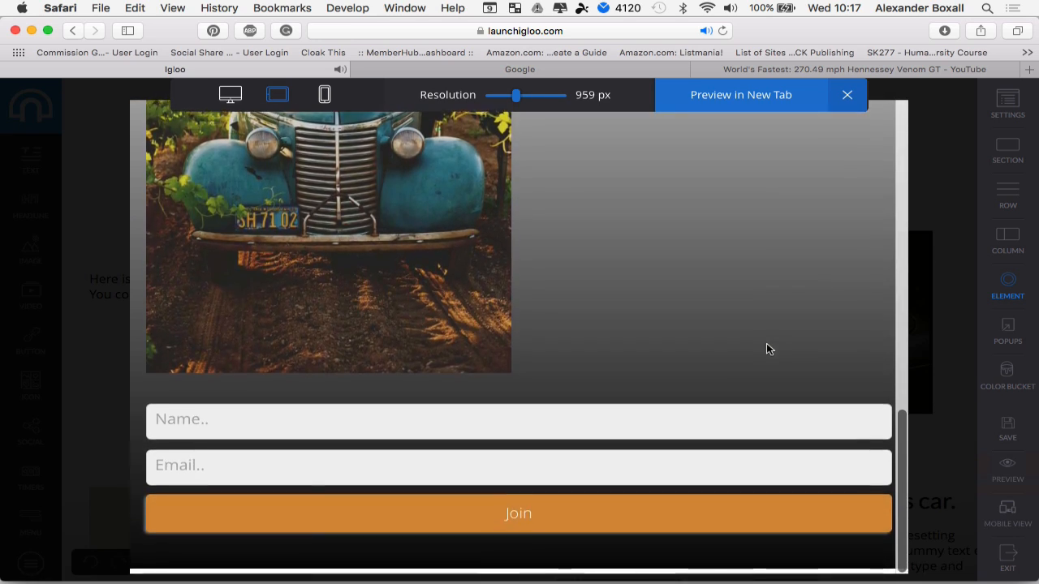
{"action": "scroll", "coordinate": [768, 348], "scroll_direction": "up", "scroll_amount": 15}
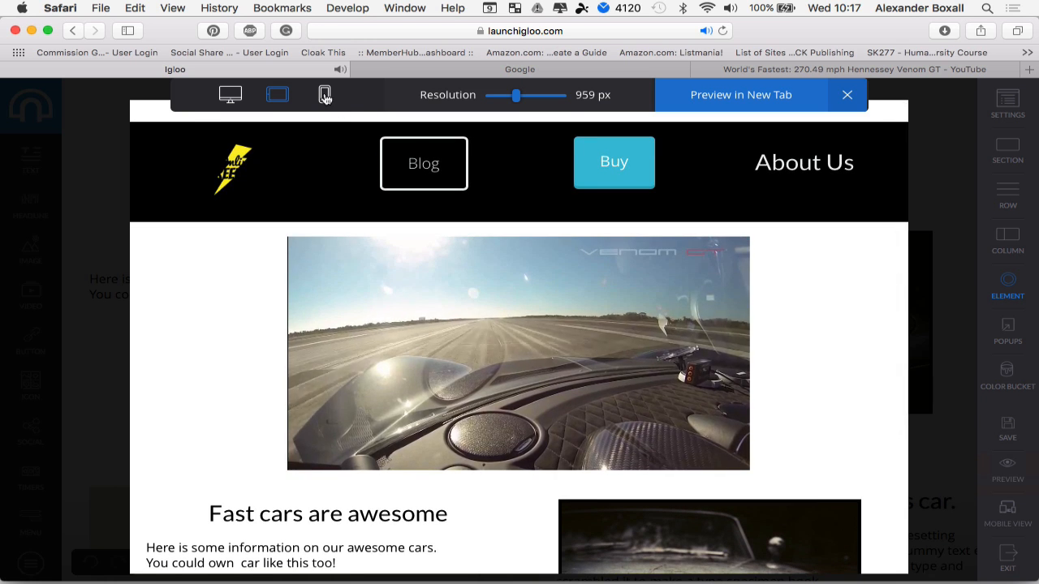
Switch the preview to phone size and examine the stacked header, video, images and sign-up form.
{"action": "left_click", "coordinate": [324, 94]}
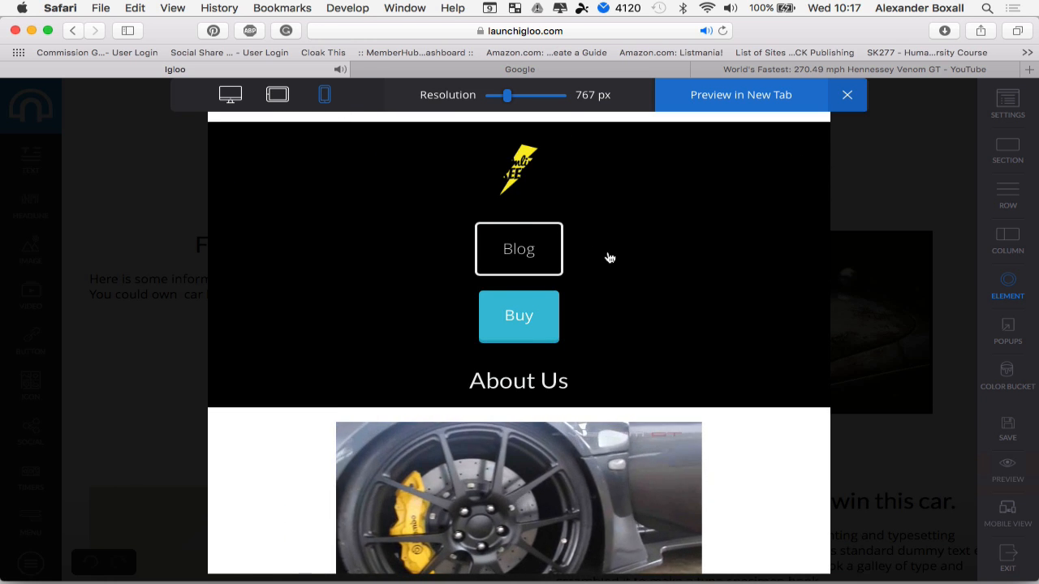
{"action": "scroll", "coordinate": [610, 257], "scroll_direction": "down", "scroll_amount": 10}
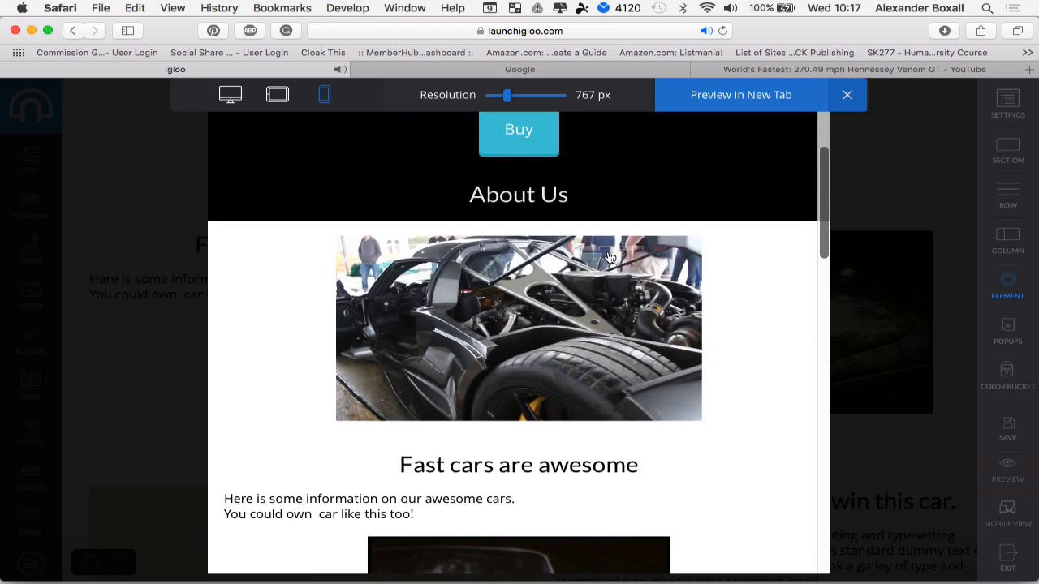
{"action": "scroll", "coordinate": [609, 257], "scroll_direction": "up", "scroll_amount": 5}
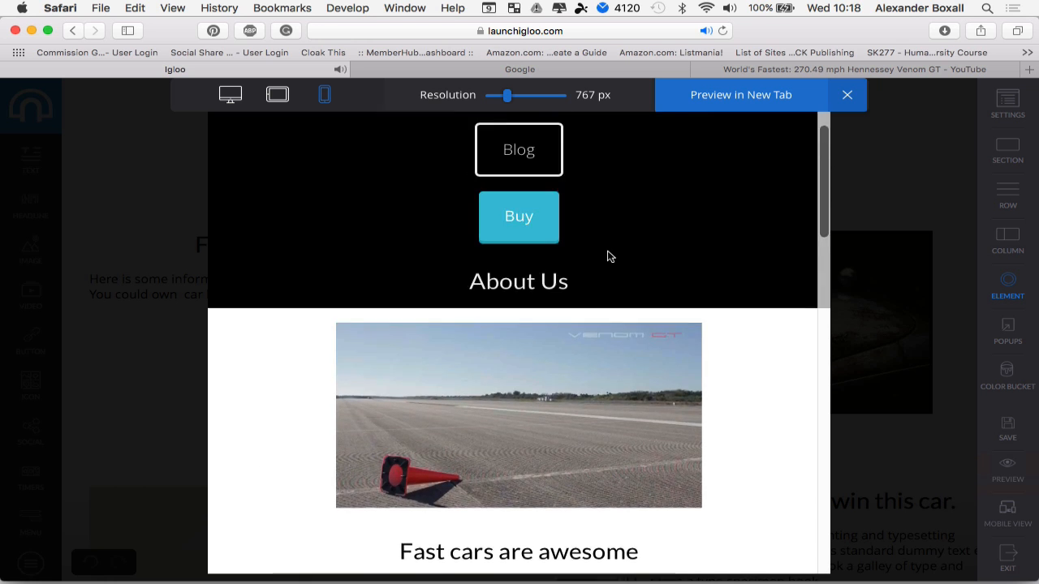
{"action": "scroll", "coordinate": [609, 258], "scroll_direction": "down", "scroll_amount": 10}
{"action": "scroll", "coordinate": [609, 257], "scroll_direction": "down", "scroll_amount": 10}
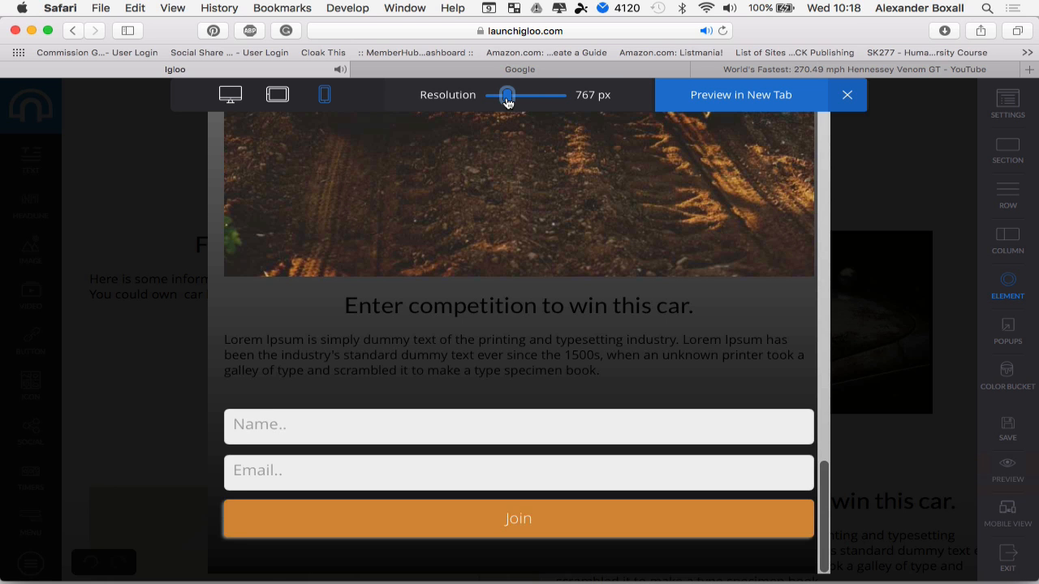
Narrow the preview resolution to 532 px and check the page layout from the header to the truck image.
{"action": "left_click_drag", "start_coordinate": [505, 95], "coordinate": [497, 96]}
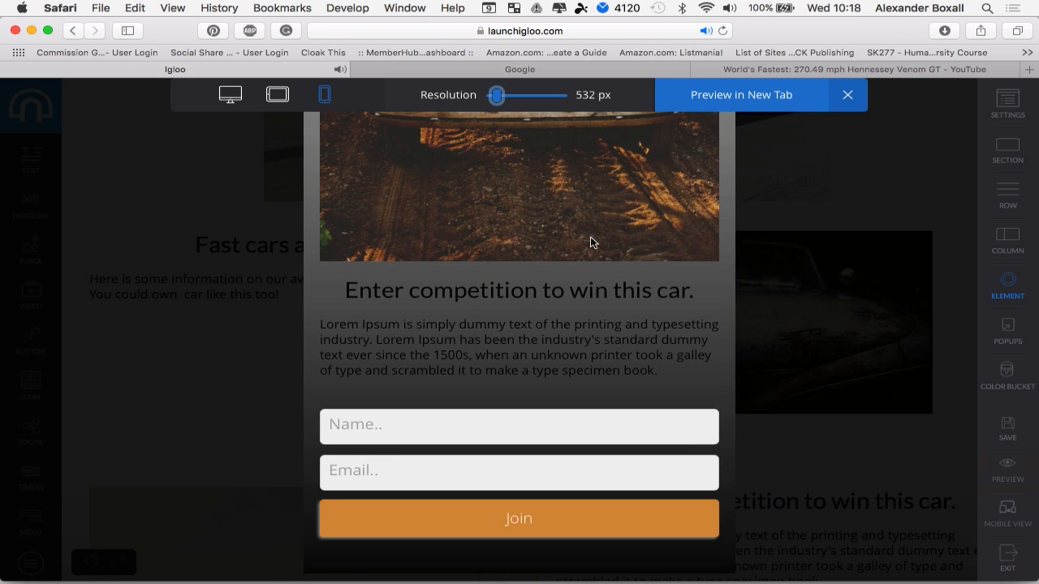
{"action": "scroll", "coordinate": [588, 248], "scroll_direction": "up", "scroll_amount": 1}
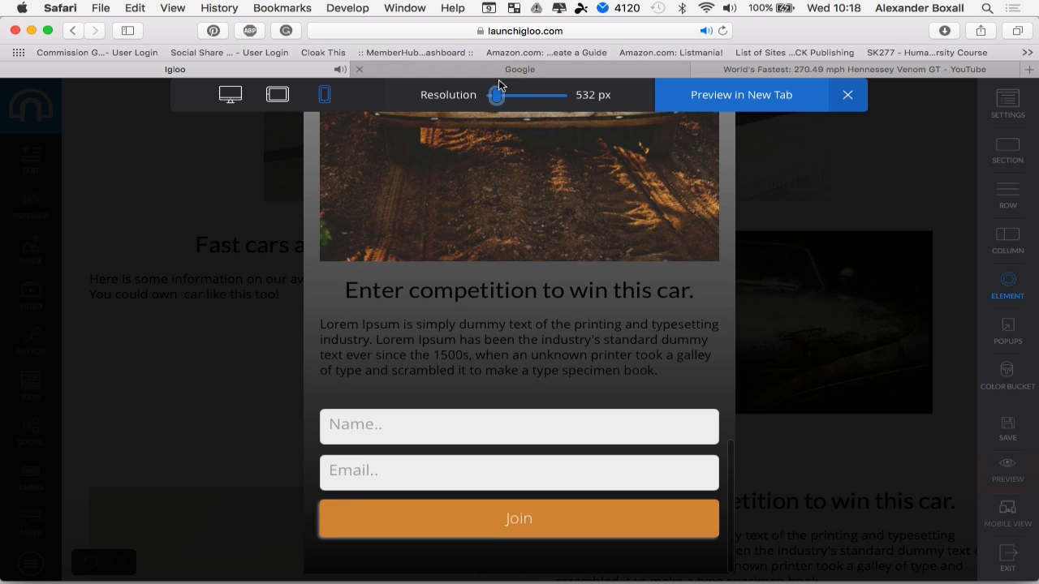
{"action": "scroll", "coordinate": [492, 189], "scroll_direction": "up", "scroll_amount": 15}
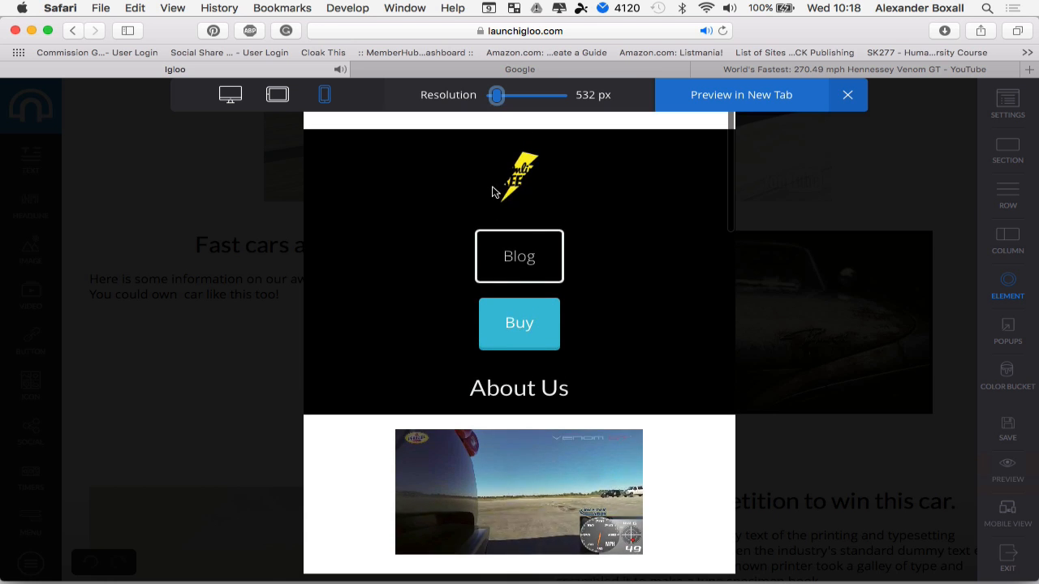
{"action": "scroll", "coordinate": [492, 192], "scroll_direction": "down", "scroll_amount": 10}
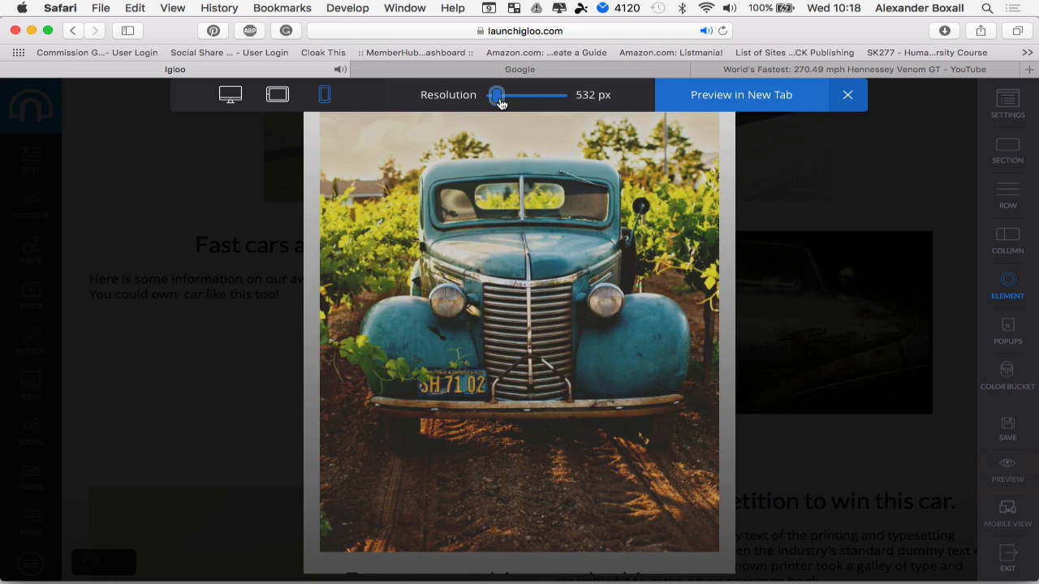
Widen the preview resolution to 700 px, check the layout from the form up to the header, and close the preview.
{"action": "left_click_drag", "start_coordinate": [501, 103], "coordinate": [509, 103]}
{"action": "scroll", "coordinate": [492, 320], "scroll_direction": "down", "scroll_amount": 5}
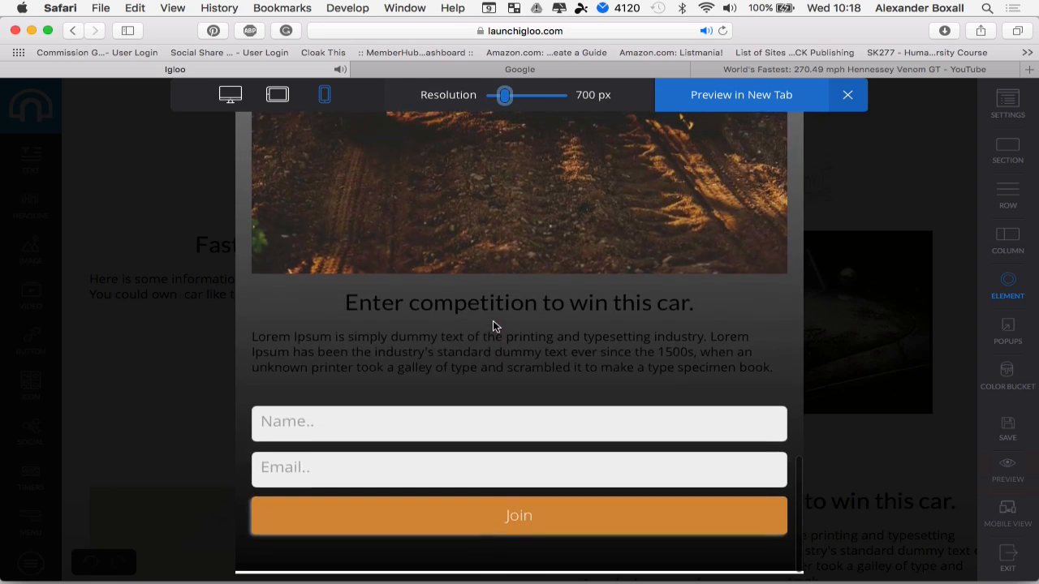
{"action": "scroll", "coordinate": [493, 320], "scroll_direction": "up", "scroll_amount": 15}
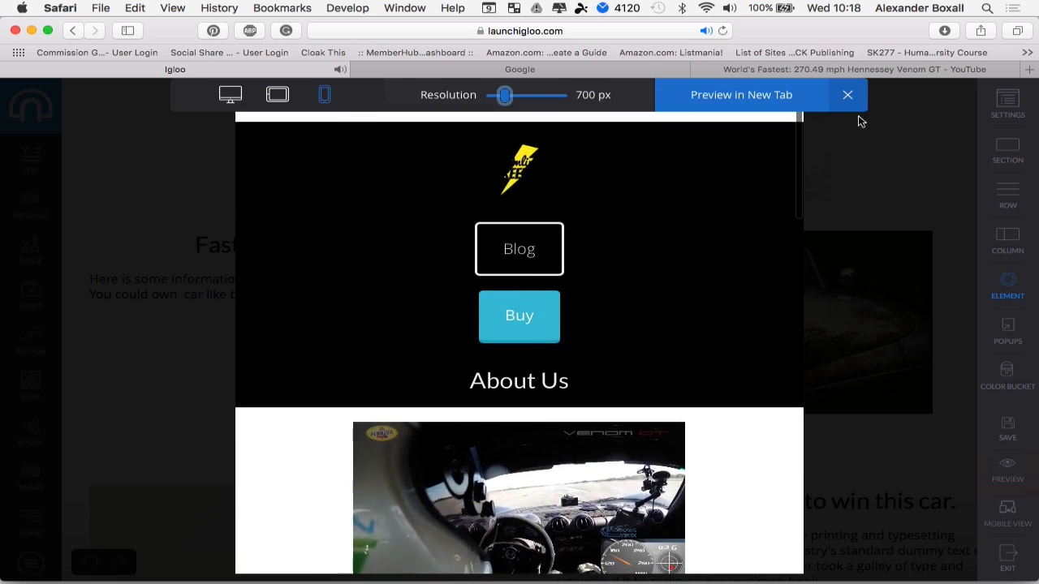
{"action": "left_click", "coordinate": [846, 95]}
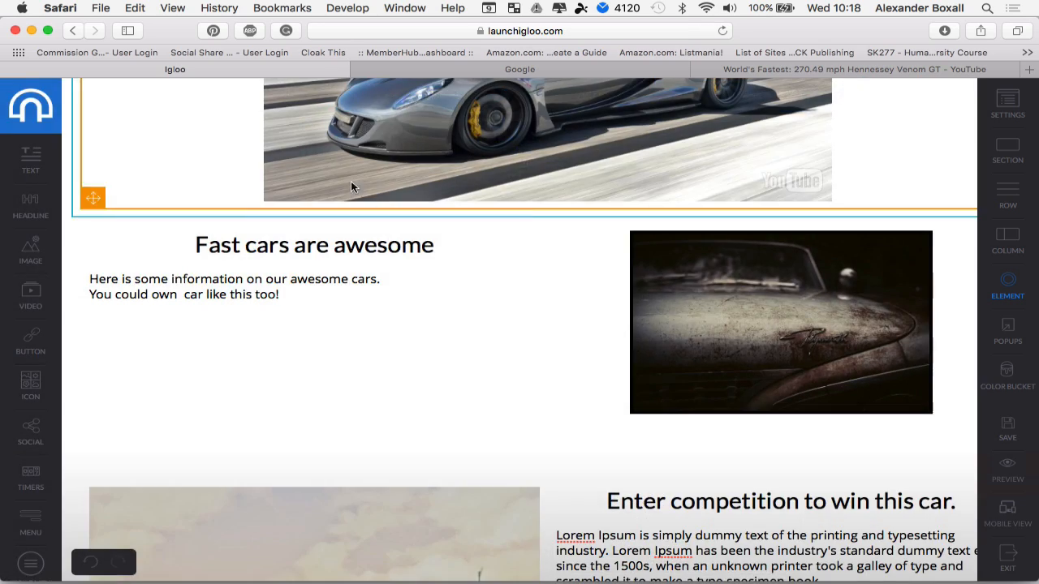
Open the settings of the gradient section containing the truck image and enable custom settings for mobile devices.
{"action": "scroll", "coordinate": [304, 239], "scroll_direction": "up", "scroll_amount": 3}
{"action": "scroll", "coordinate": [304, 236], "scroll_direction": "up", "scroll_amount": 3}
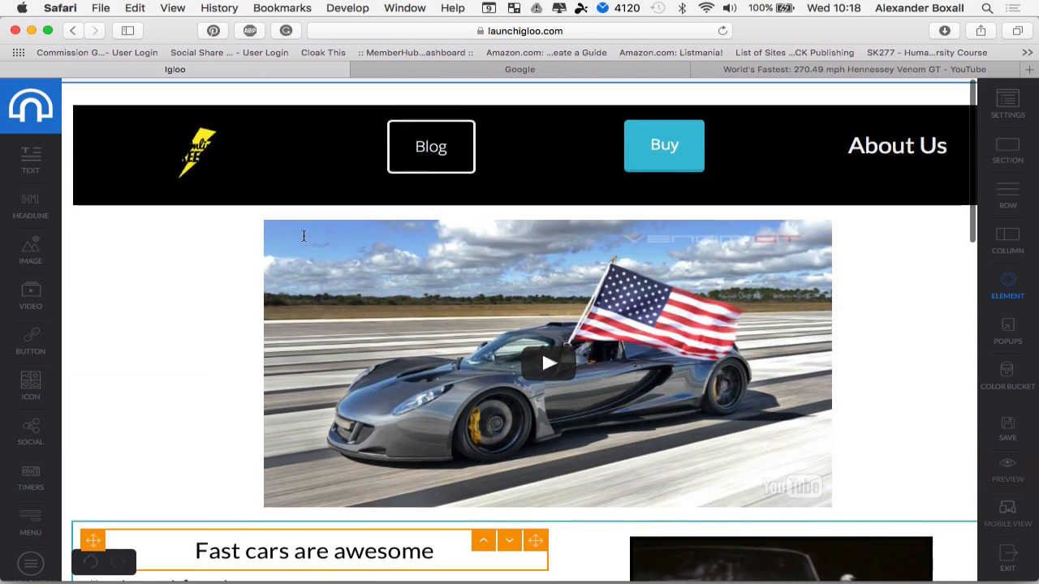
{"action": "scroll", "coordinate": [303, 236], "scroll_direction": "down", "scroll_amount": 10}
{"action": "scroll", "coordinate": [304, 237], "scroll_direction": "up", "scroll_amount": 4}
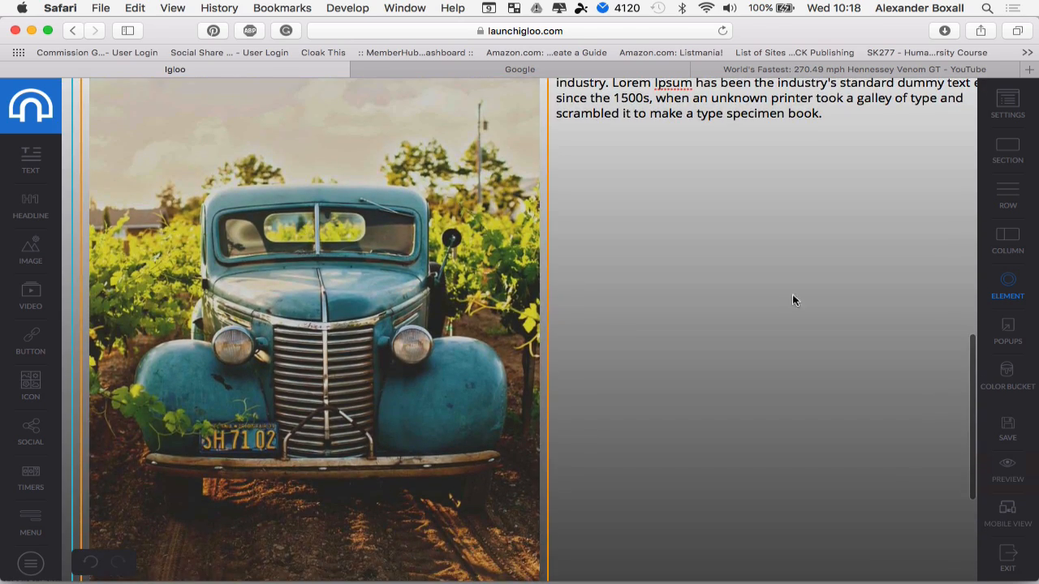
{"action": "scroll", "coordinate": [548, 251], "scroll_direction": "up", "scroll_amount": 3}
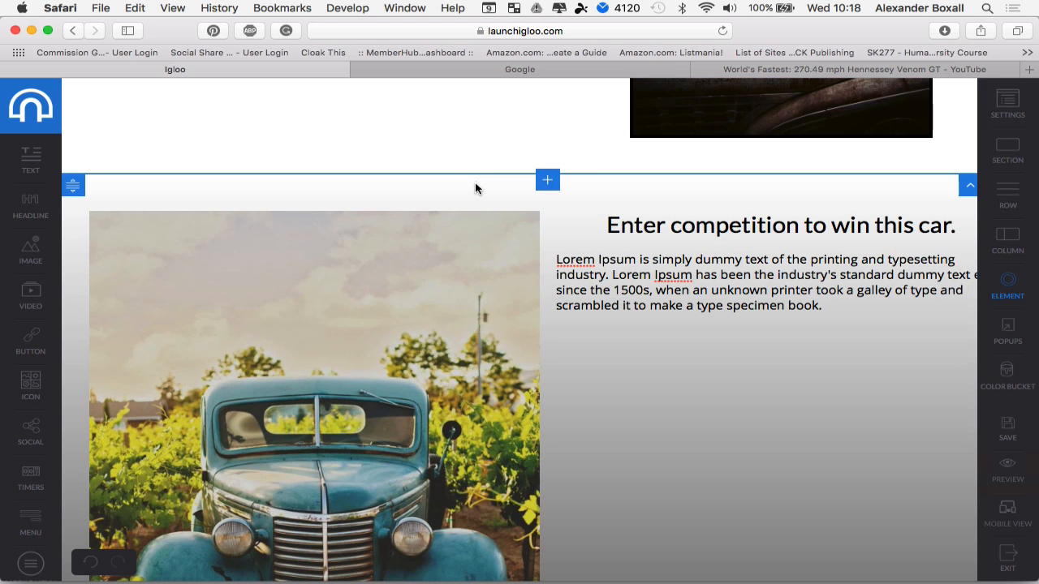
{"action": "left_click", "coordinate": [480, 189]}
{"action": "left_click", "coordinate": [490, 195]}
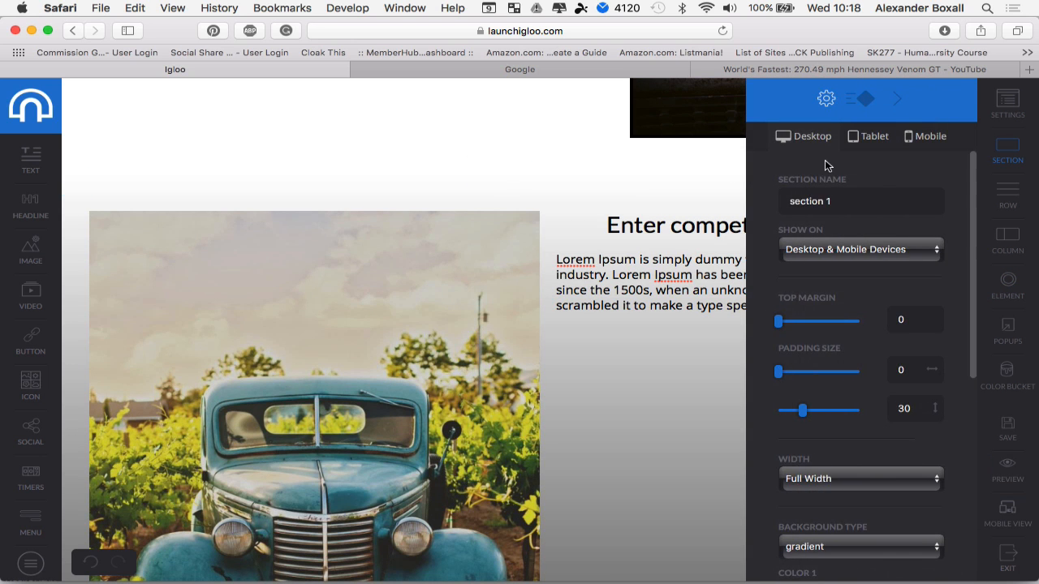
{"action": "left_click", "coordinate": [935, 137]}
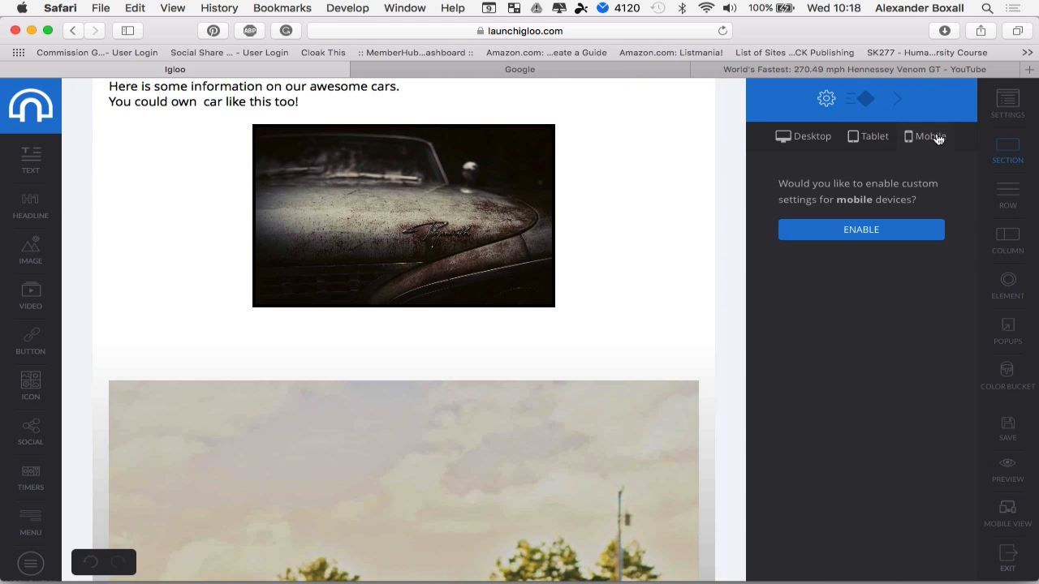
{"action": "left_click", "coordinate": [861, 232]}
Set the section's mobile background type to a plain color, #ffffff, and save the page.
{"action": "scroll", "coordinate": [840, 333], "scroll_direction": "down", "scroll_amount": 5}
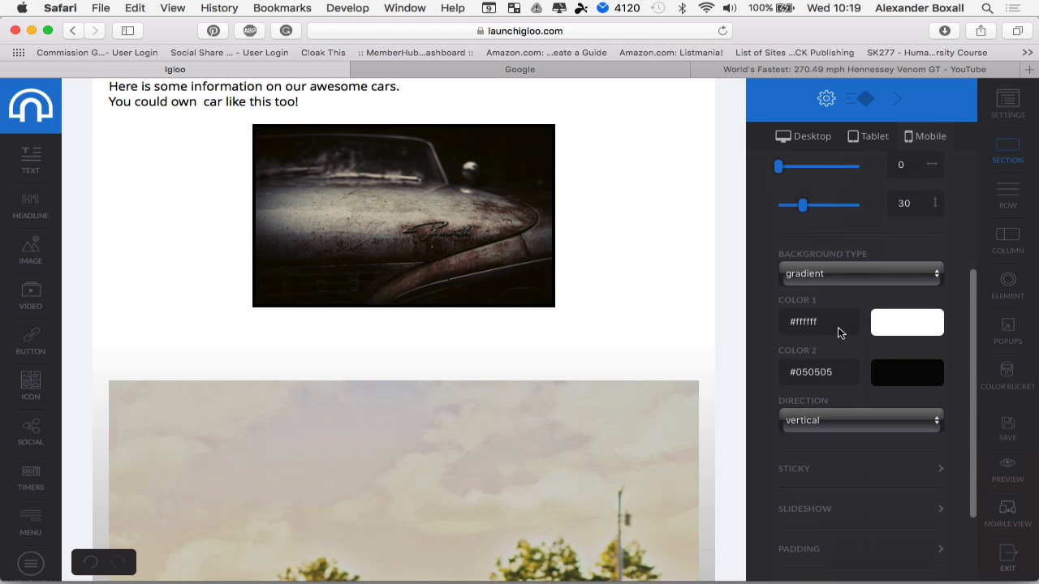
{"action": "left_click", "coordinate": [884, 275]}
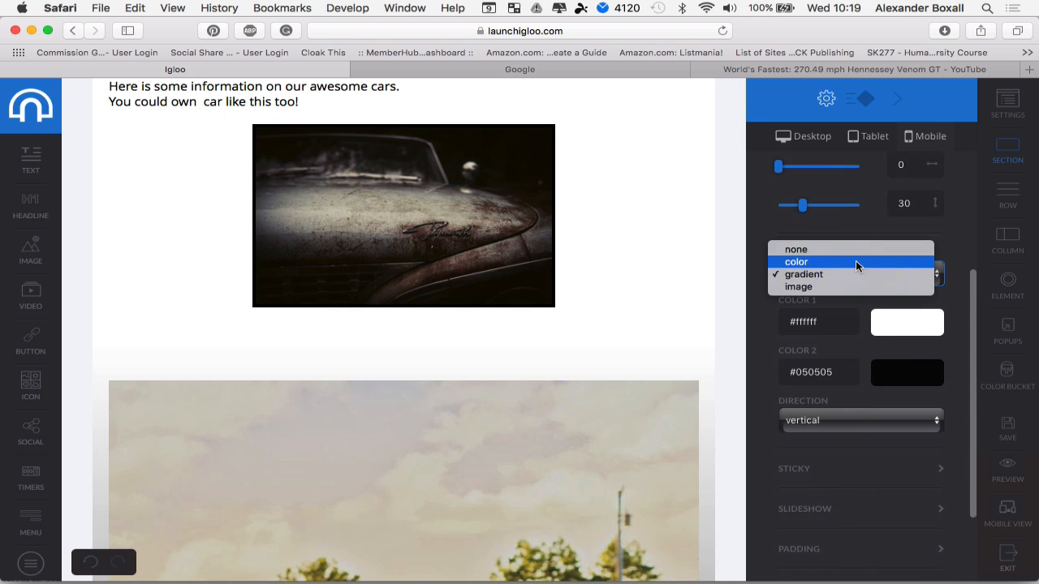
{"action": "left_click", "coordinate": [855, 261]}
{"action": "left_click", "coordinate": [900, 327]}
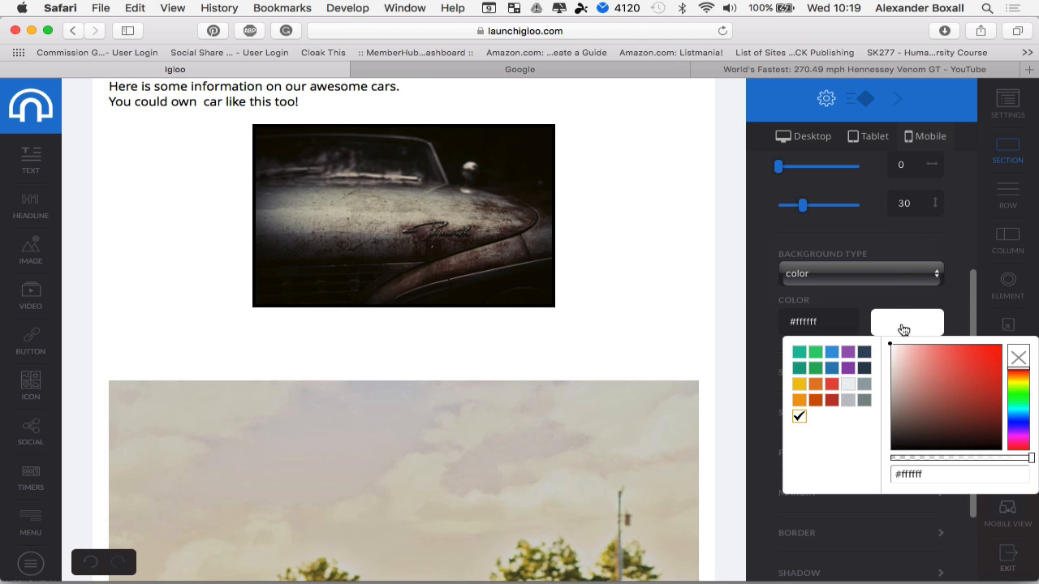
{"action": "left_click", "coordinate": [948, 300]}
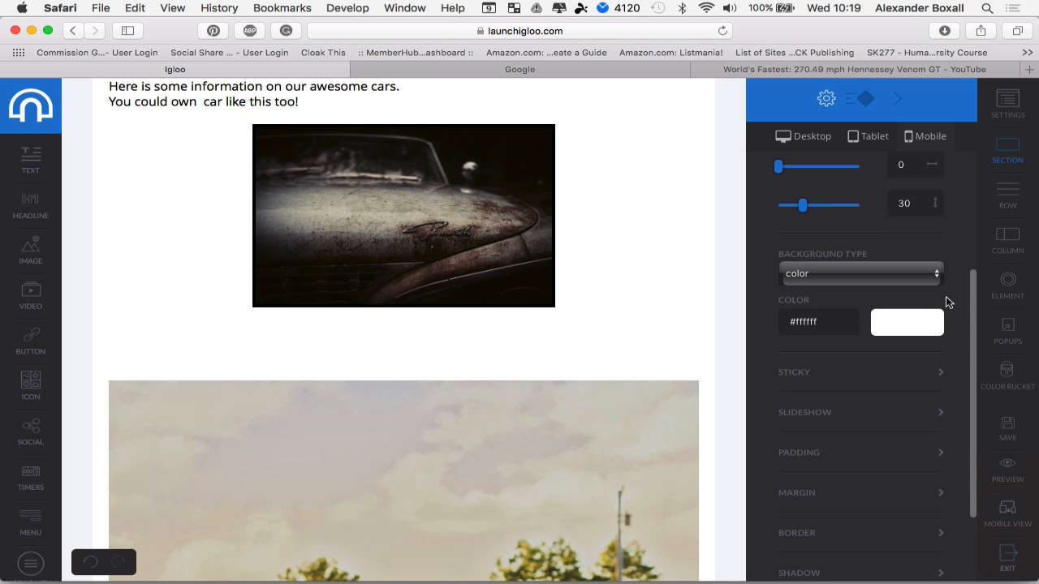
{"action": "left_click", "coordinate": [901, 99]}
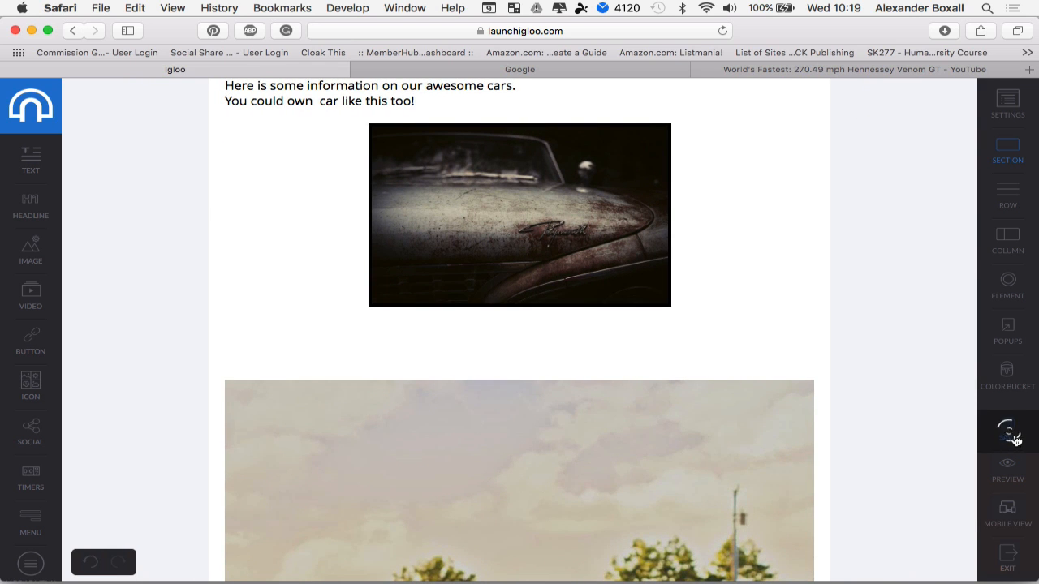
Preview the page at phone size and check the competition section and sign-up form on the white background.
{"action": "left_click", "coordinate": [1014, 514]}
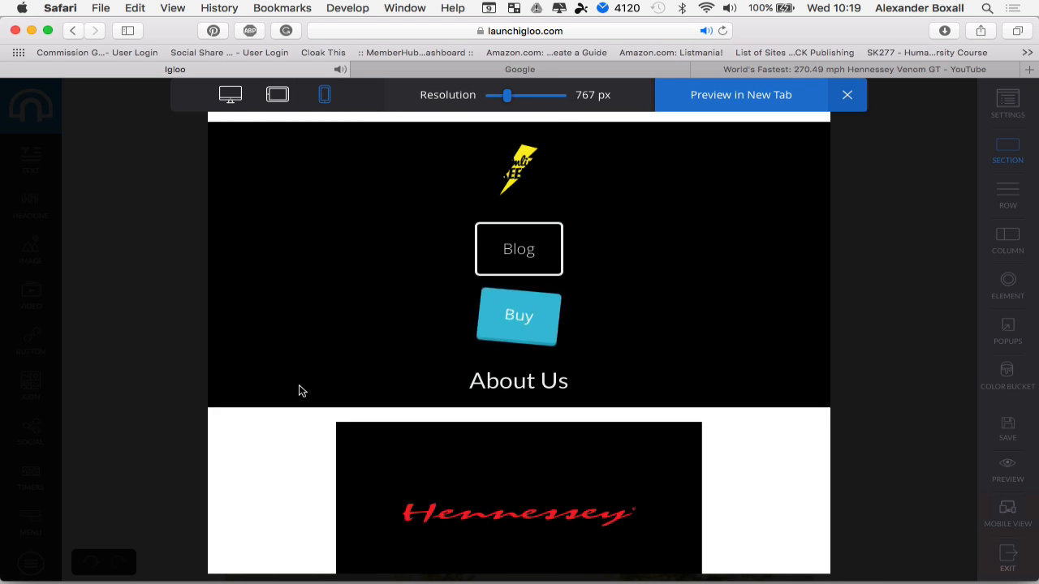
{"action": "scroll", "coordinate": [298, 388], "scroll_direction": "down", "scroll_amount": 10}
{"action": "scroll", "coordinate": [299, 389], "scroll_direction": "down", "scroll_amount": 10}
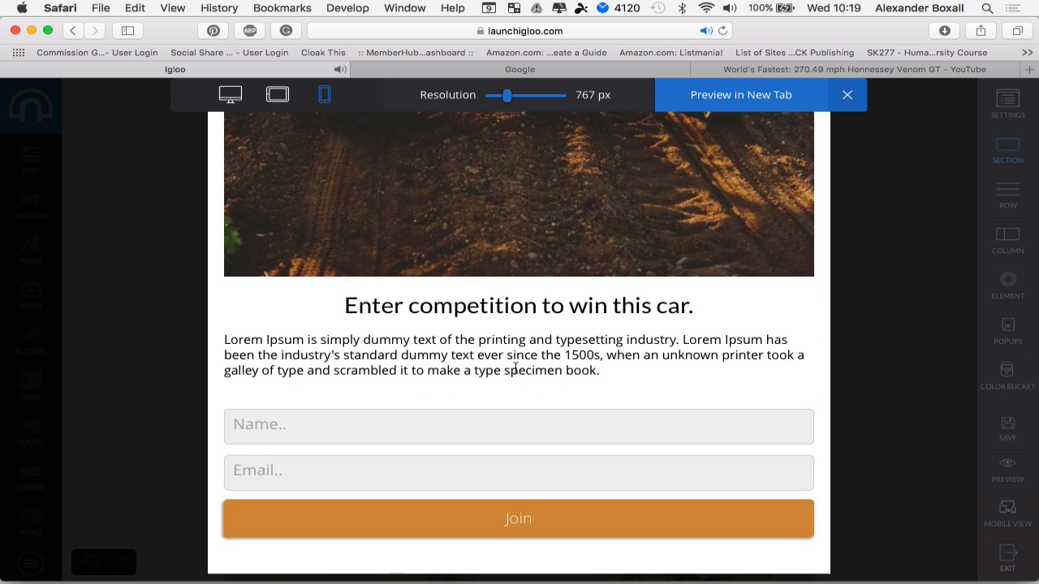
{"action": "scroll", "coordinate": [486, 290], "scroll_direction": "up", "scroll_amount": 20}
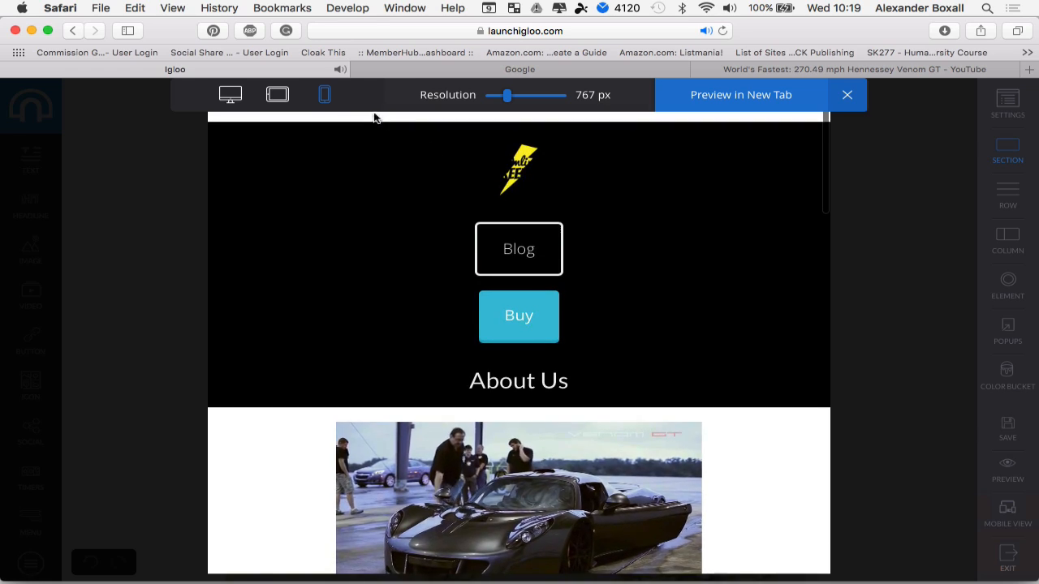
Preview the page at desktop size, check the layout from the header to the competition section, and close the preview.
{"action": "left_click", "coordinate": [230, 95]}
{"action": "scroll", "coordinate": [453, 401], "scroll_direction": "down", "scroll_amount": 15}
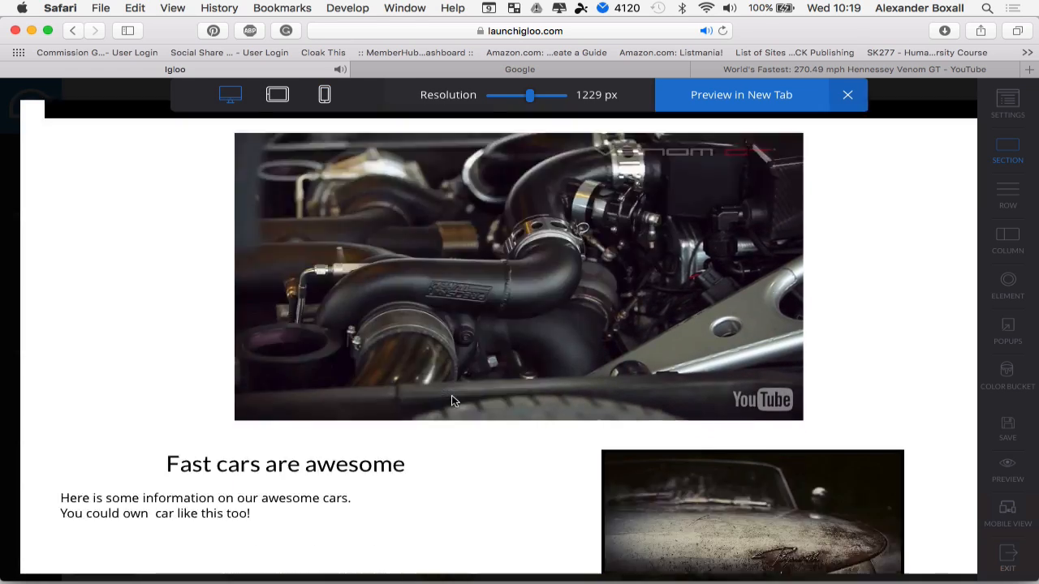
{"action": "scroll", "coordinate": [453, 401], "scroll_direction": "up", "scroll_amount": 10}
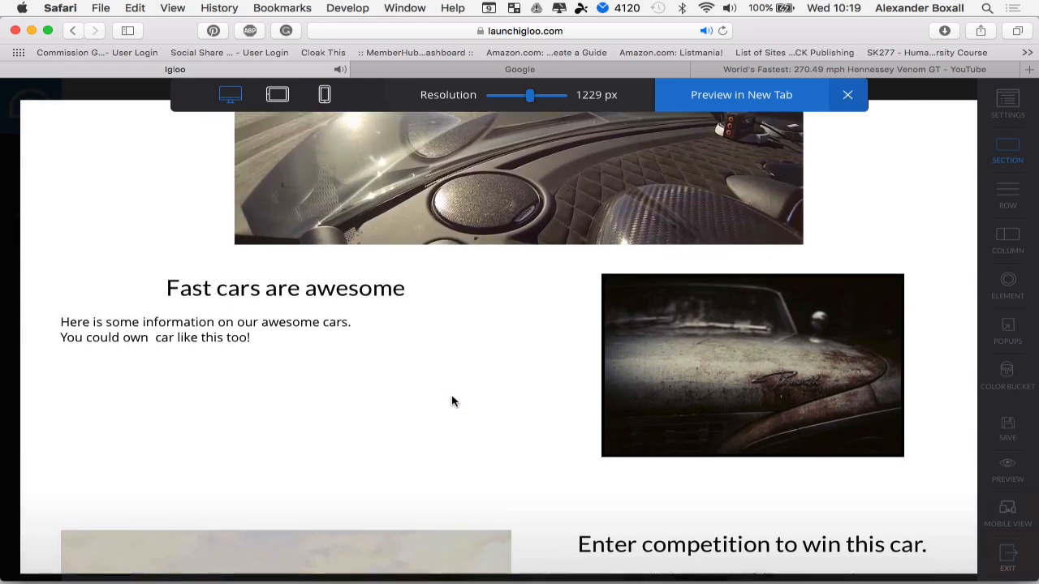
{"action": "scroll", "coordinate": [453, 401], "scroll_direction": "down", "scroll_amount": 8}
{"action": "scroll", "coordinate": [452, 401], "scroll_direction": "up", "scroll_amount": 10}
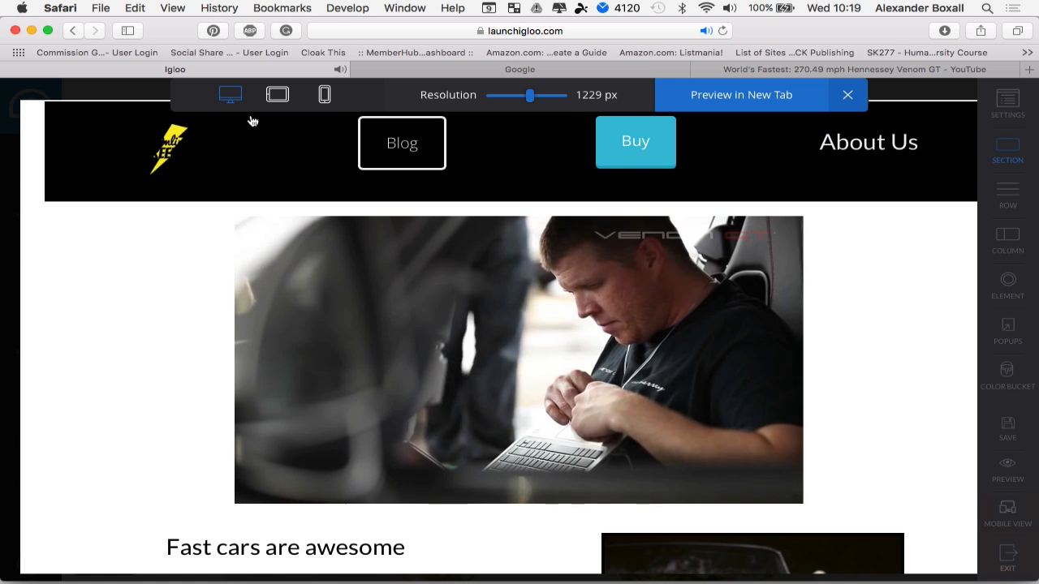
{"action": "left_click", "coordinate": [850, 99]}
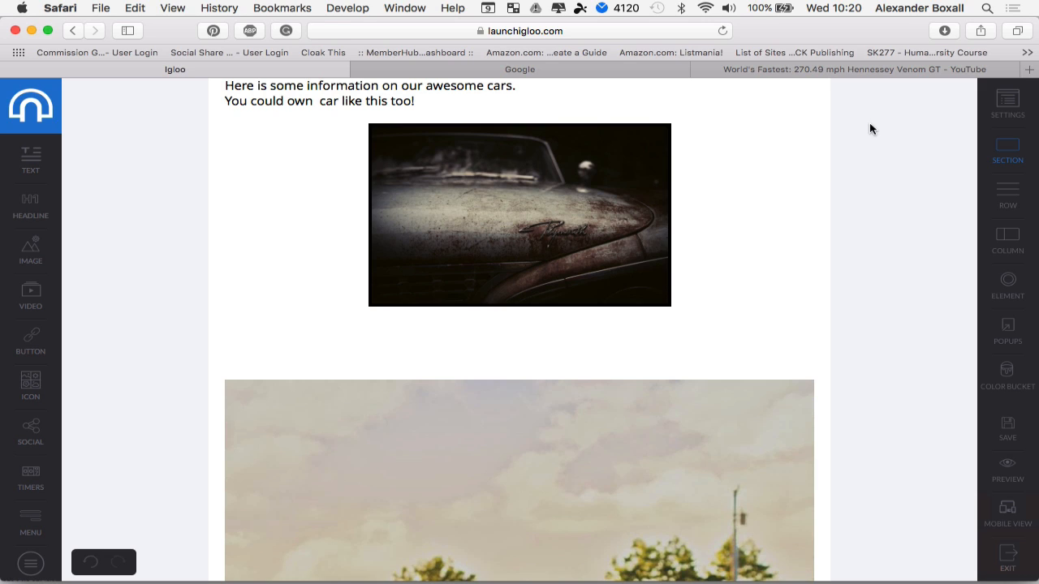
Open the New Community Worship home page (page_id=354) in the Google browser tab and look over its banner images.
{"action": "left_click", "coordinate": [630, 69]}
{"action": "left_click", "coordinate": [591, 31]}
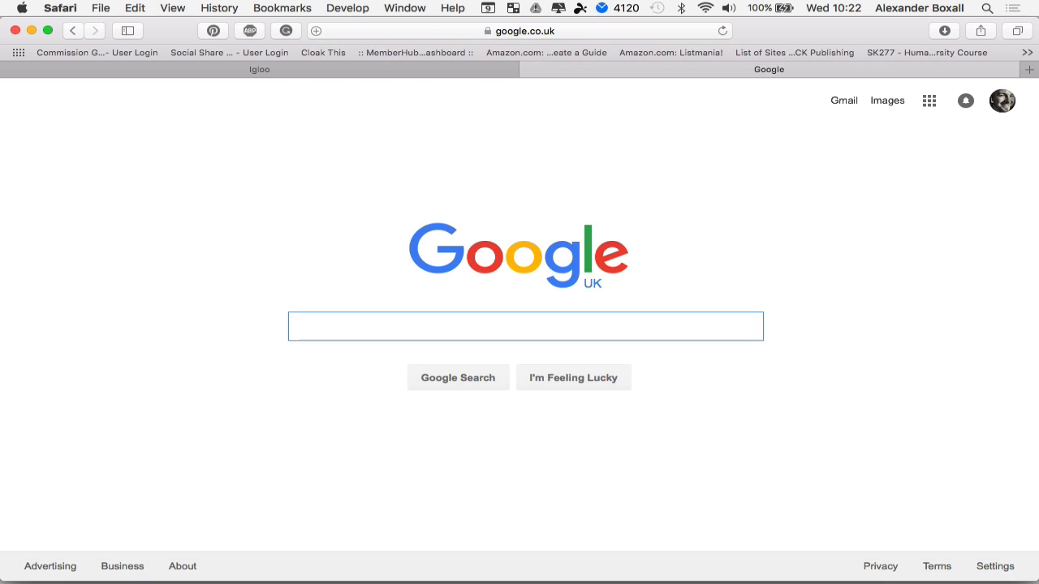
{"action": "left_click", "coordinate": [518, 30]}
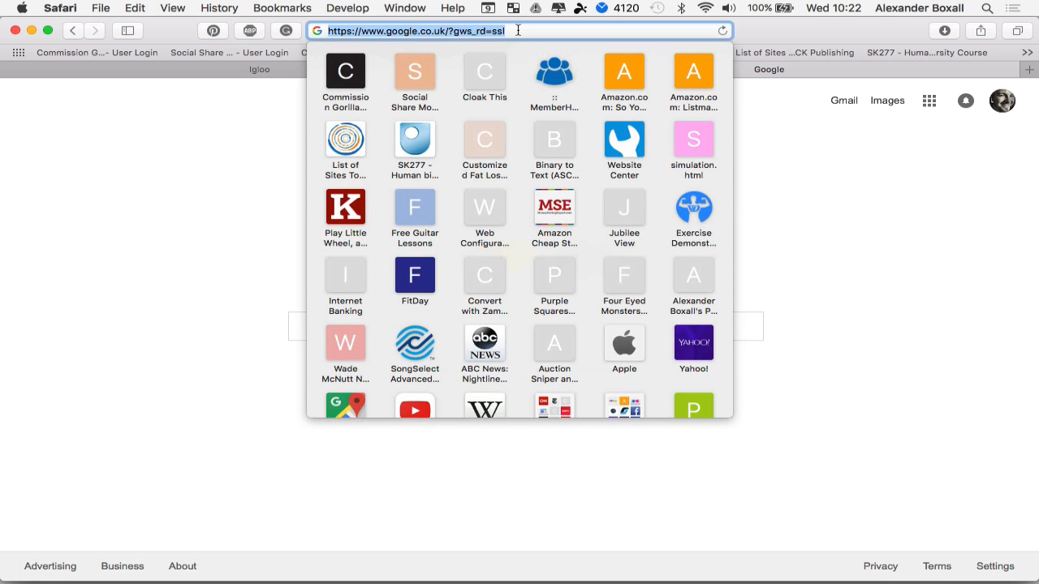
{"action": "type", "text": "http://www.alexboxall.co.uk/?page_id=85"}
{"action": "key", "text": "Return"}
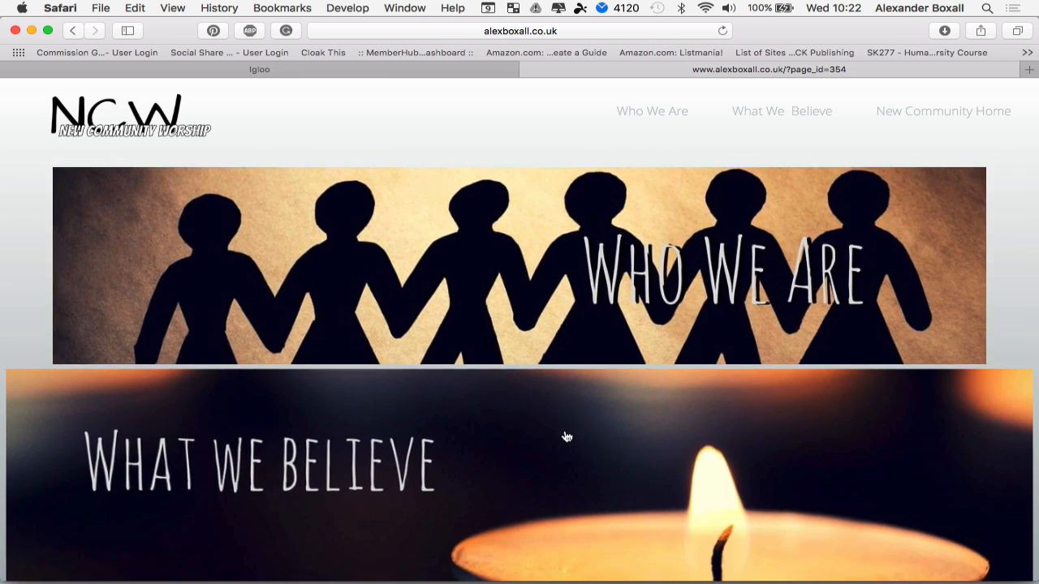
{"action": "scroll", "coordinate": [567, 437], "scroll_direction": "down", "scroll_amount": 5}
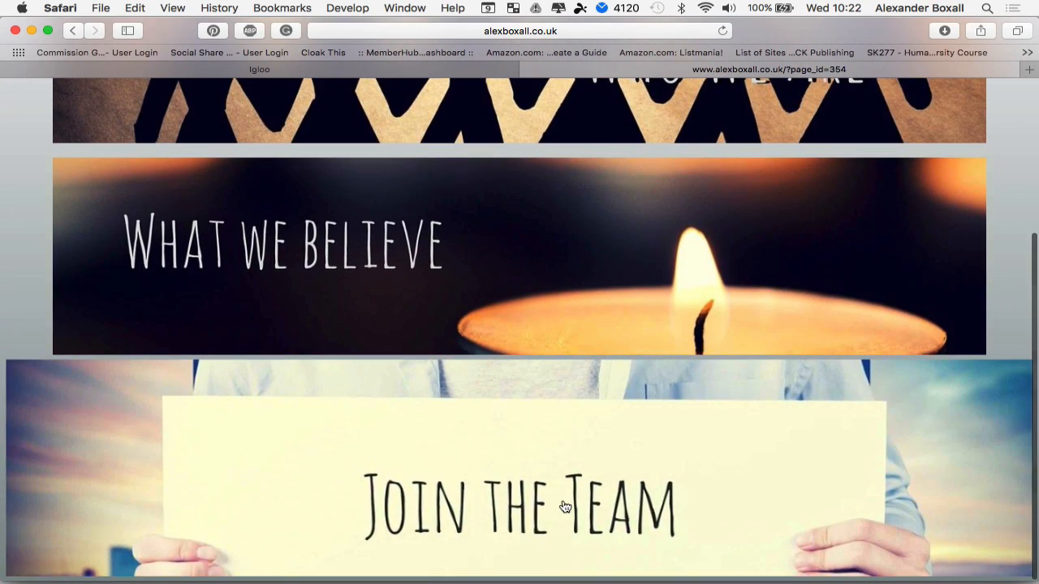
{"action": "scroll", "coordinate": [542, 321], "scroll_direction": "up", "scroll_amount": 4}
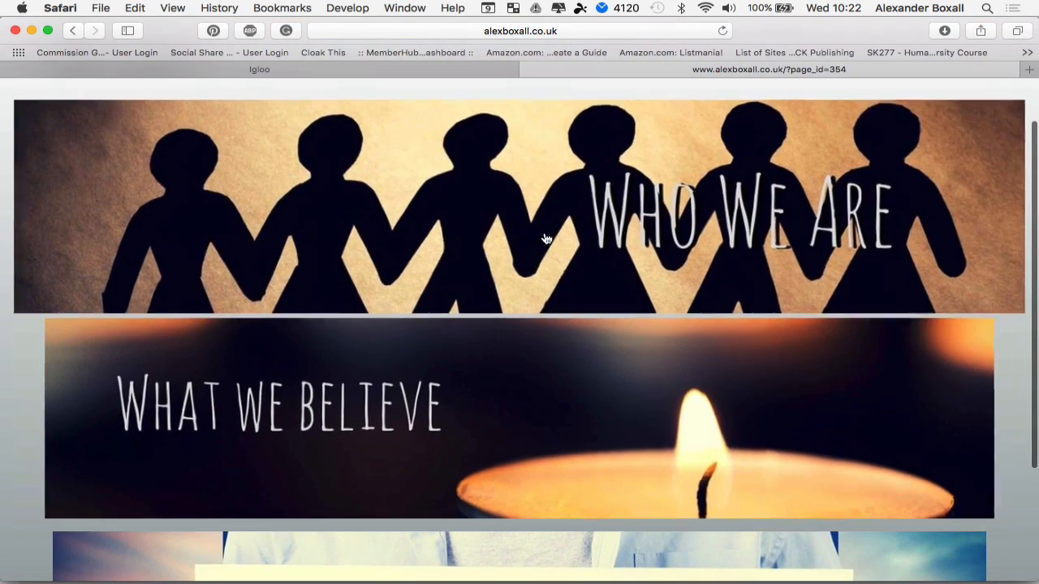
{"action": "scroll", "coordinate": [692, 163], "scroll_direction": "up", "scroll_amount": 2}
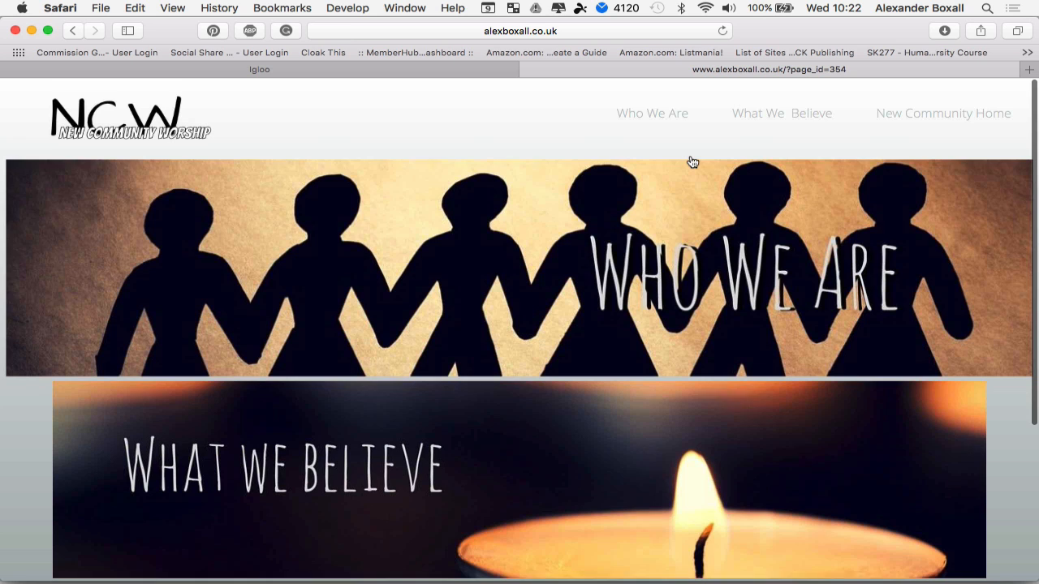
Open the example site's Who We Are page and look through the team members' photos and biographies.
{"action": "left_click", "coordinate": [640, 266]}
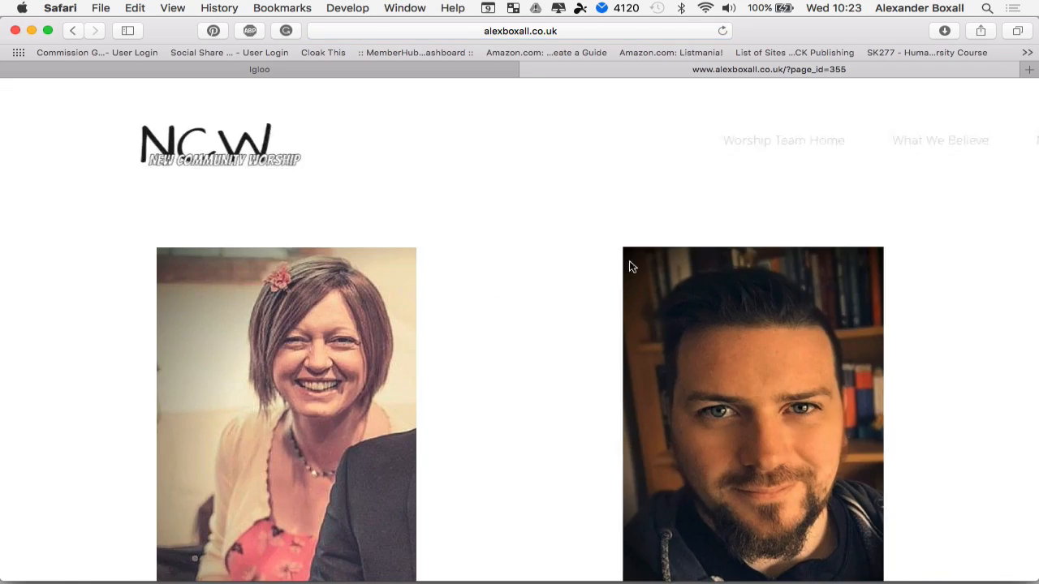
{"action": "scroll", "coordinate": [563, 350], "scroll_direction": "down", "scroll_amount": 10}
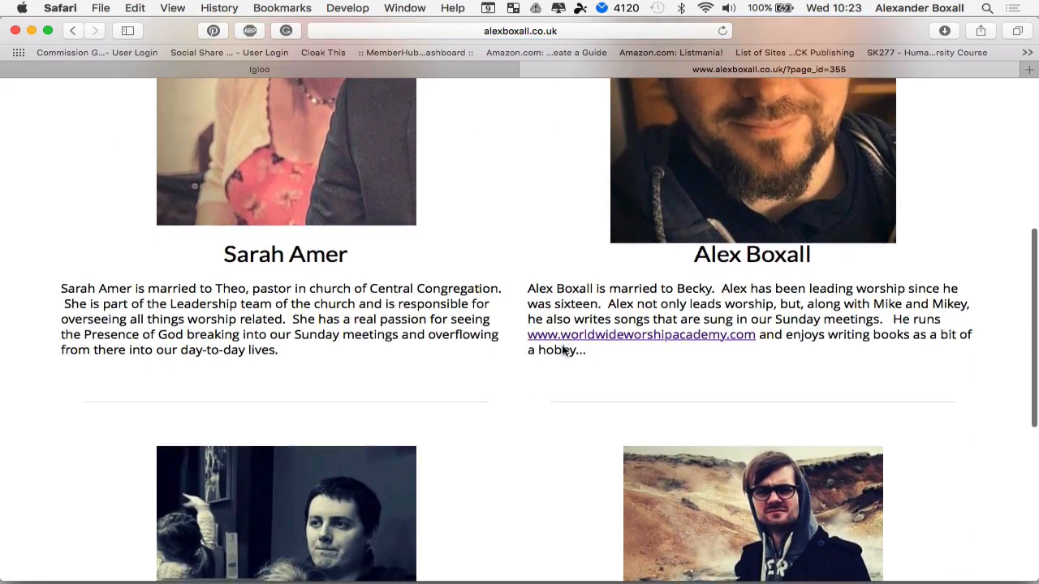
{"action": "scroll", "coordinate": [563, 351], "scroll_direction": "down", "scroll_amount": 5}
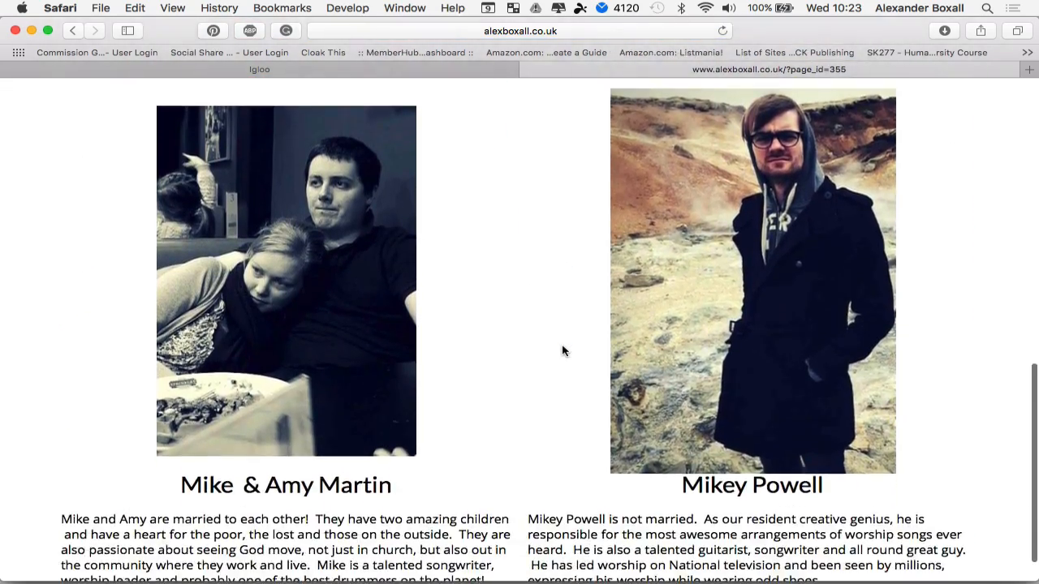
{"action": "scroll", "coordinate": [493, 336], "scroll_direction": "up", "scroll_amount": 15}
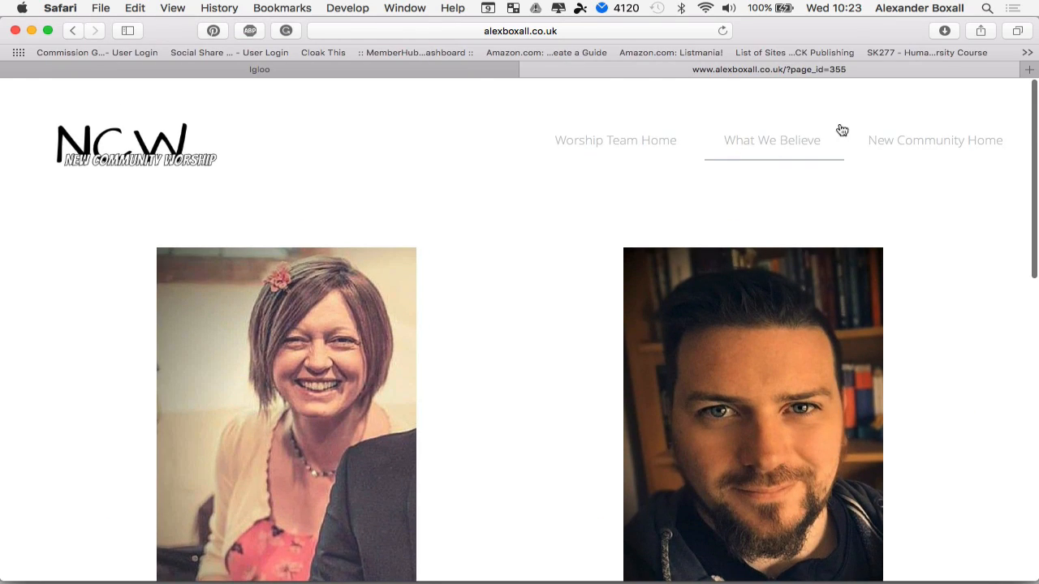
Open the What We Believe page, look through the Our Ethos text, and return to the worship team home page.
{"action": "left_click", "coordinate": [774, 143]}
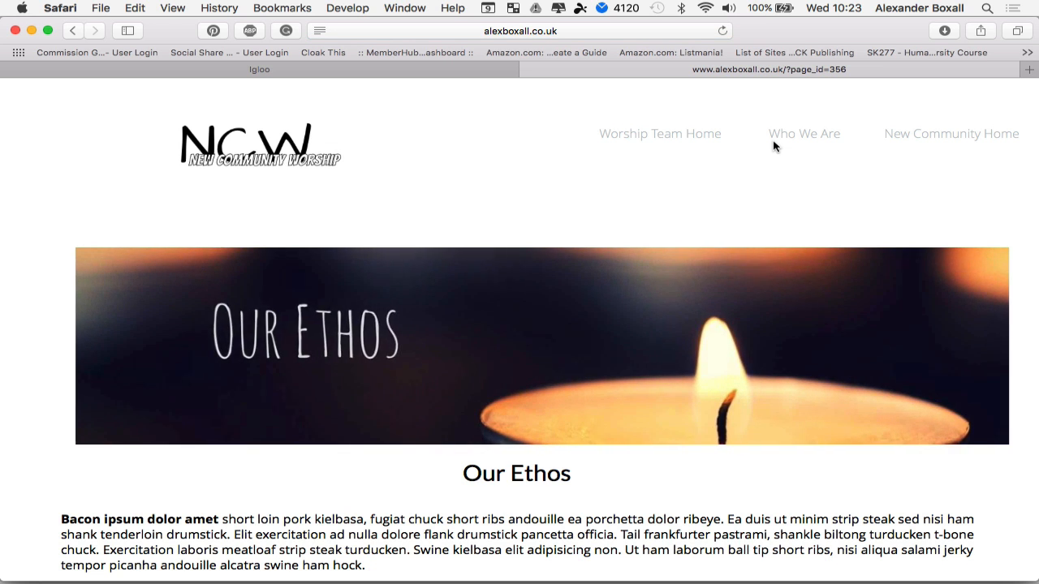
{"action": "scroll", "coordinate": [566, 349], "scroll_direction": "down", "scroll_amount": 10}
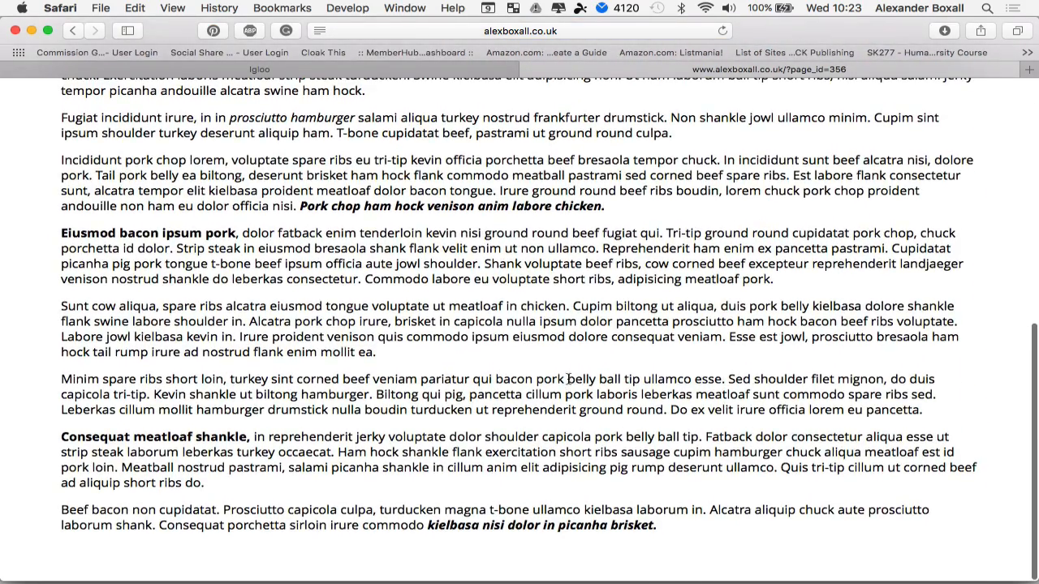
{"action": "scroll", "coordinate": [568, 378], "scroll_direction": "up", "scroll_amount": 3}
{"action": "scroll", "coordinate": [568, 378], "scroll_direction": "down", "scroll_amount": 2}
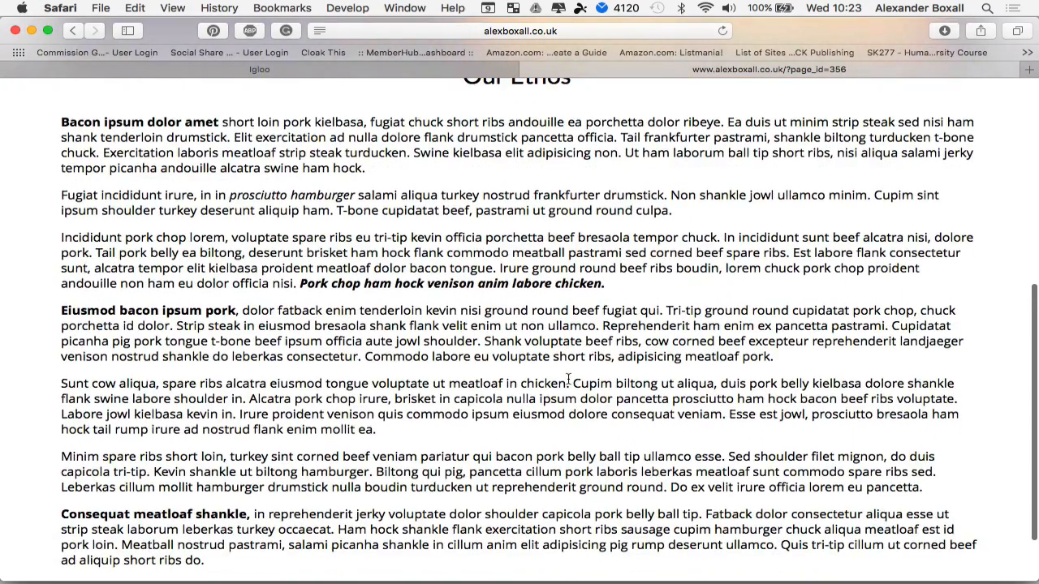
{"action": "scroll", "coordinate": [568, 379], "scroll_direction": "up", "scroll_amount": 3}
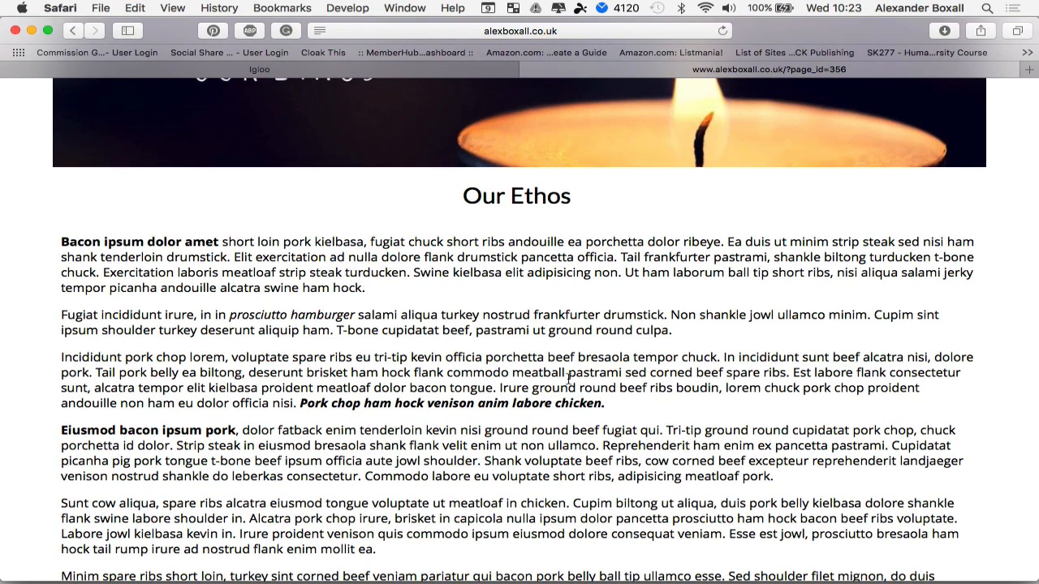
{"action": "scroll", "coordinate": [567, 378], "scroll_direction": "up", "scroll_amount": 5}
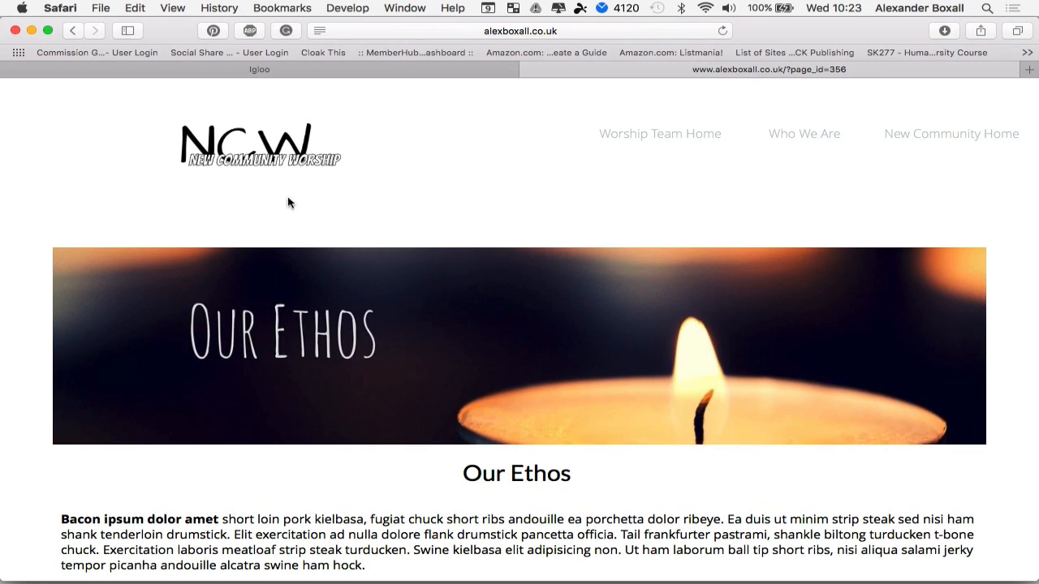
{"action": "left_click", "coordinate": [268, 152]}
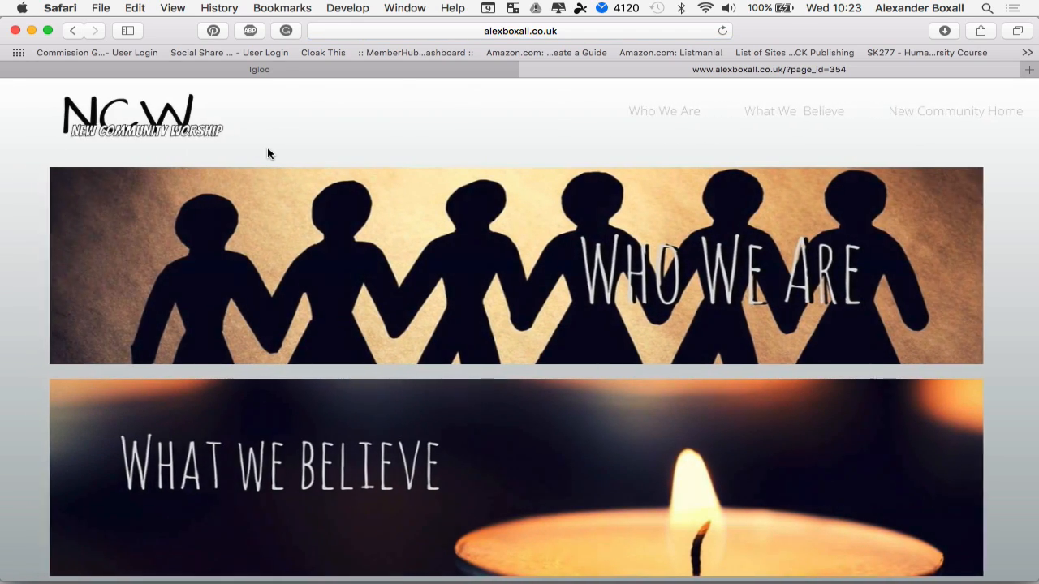
Close the example site, save the demo page in the iGloo editor and return to its campaign overview.
{"action": "left_click", "coordinate": [528, 71]}
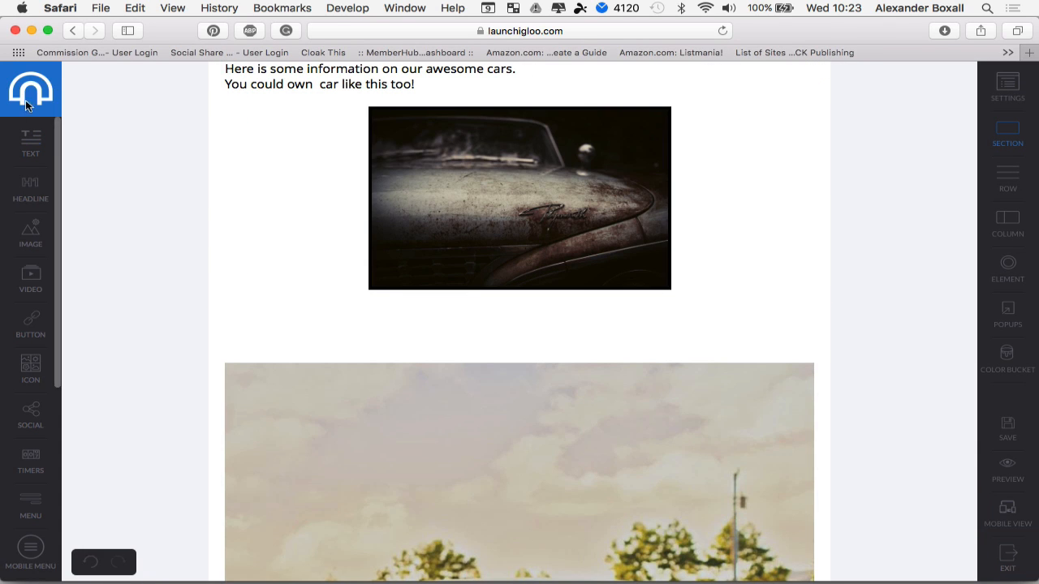
{"action": "left_click", "coordinate": [1024, 436]}
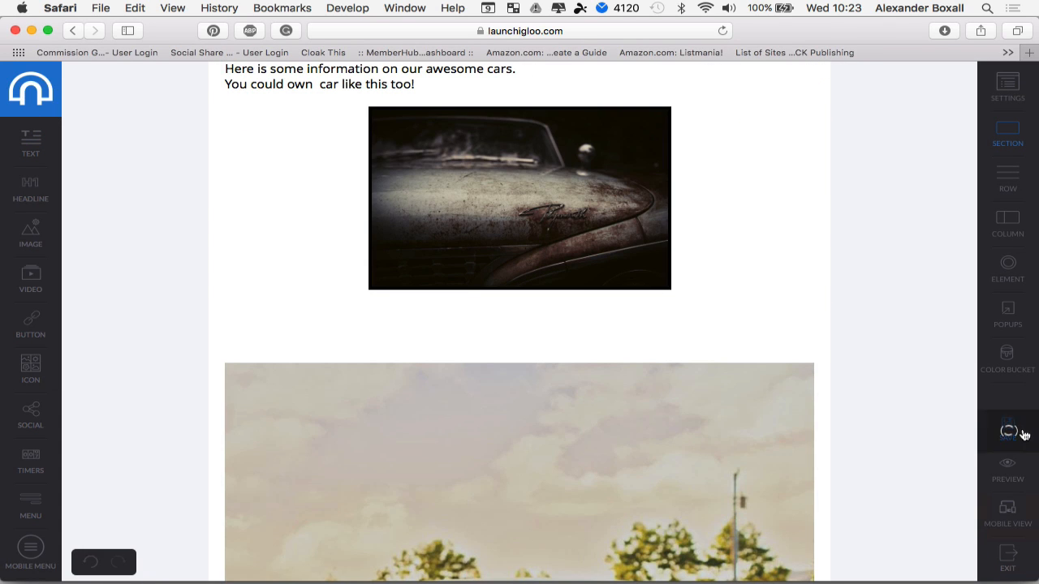
{"action": "left_click", "coordinate": [31, 91]}
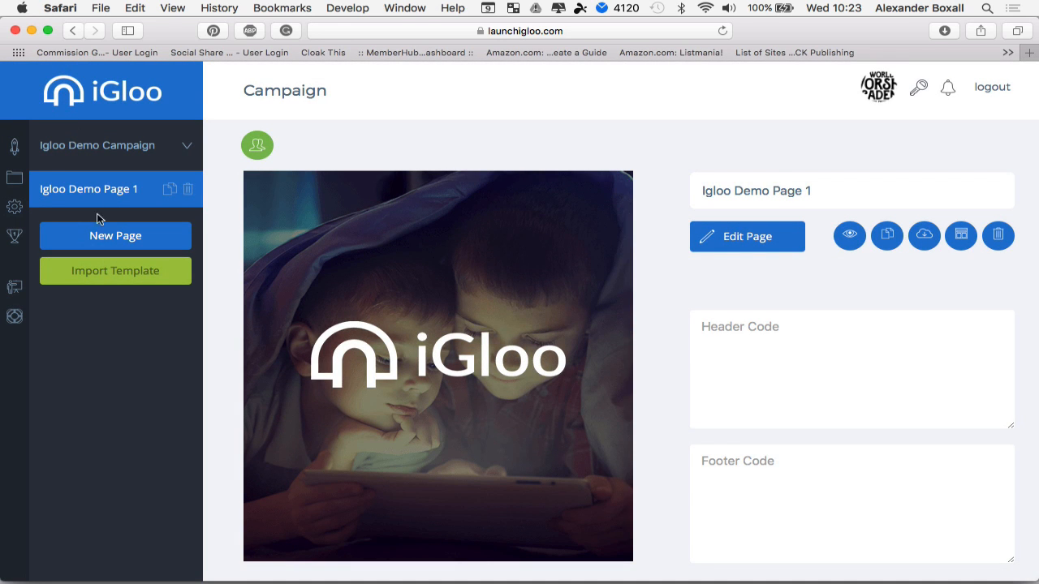